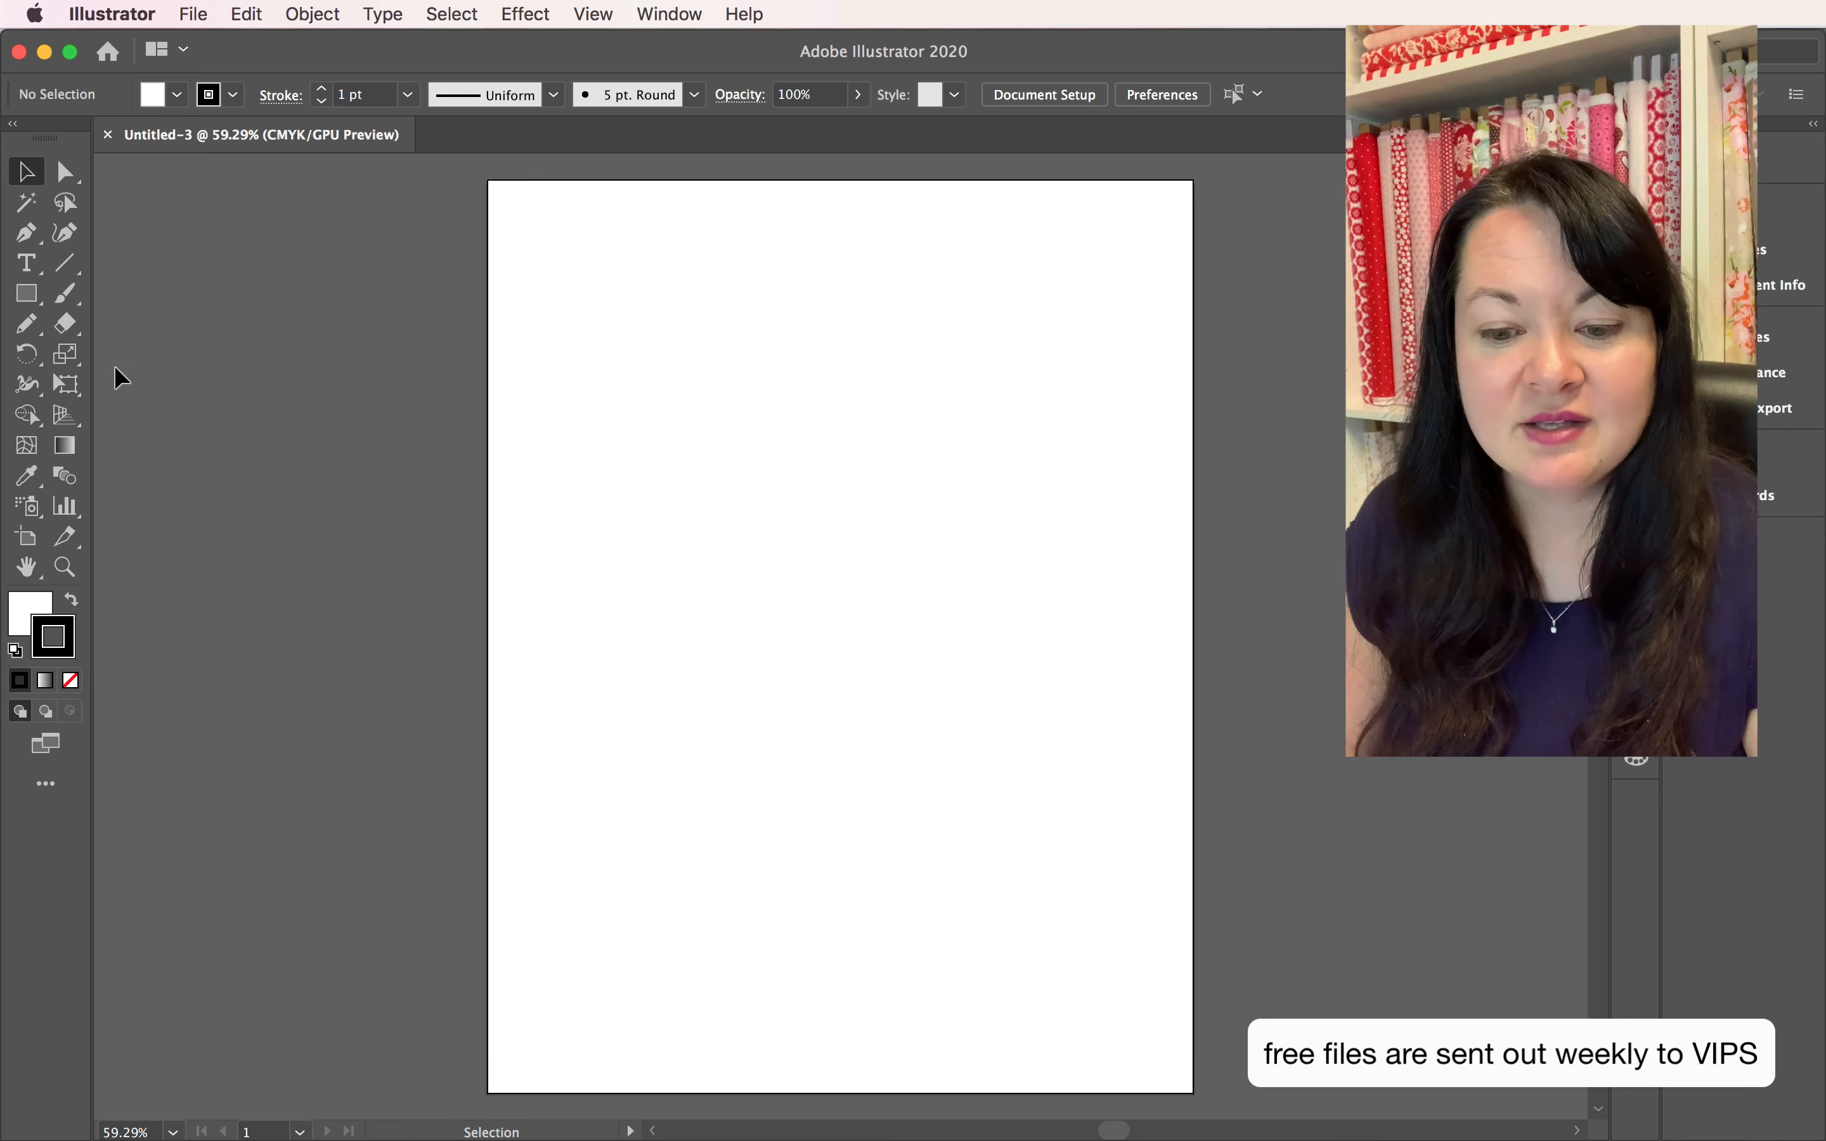
Step: Draw a circle in the upper middle of the artboard with a black fill and no stroke
left_click(25, 298)
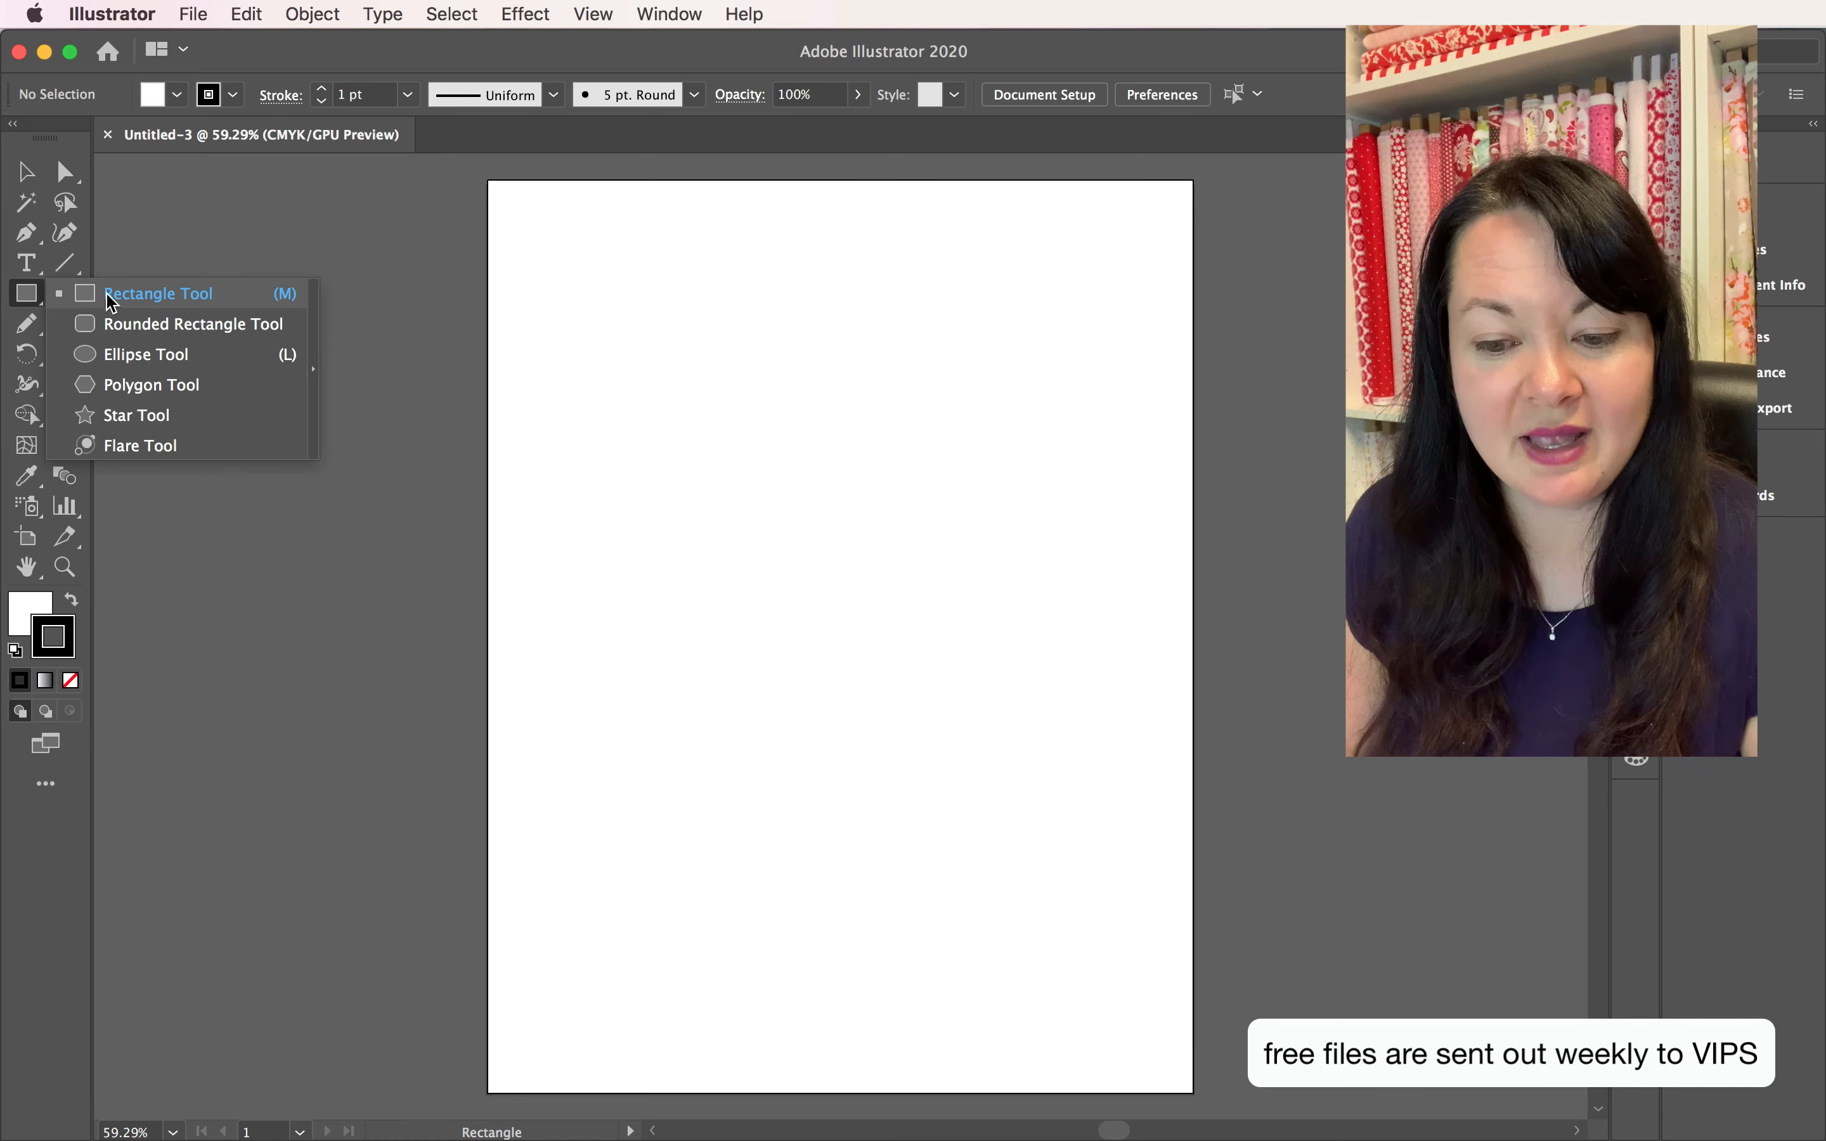
left_click(148, 359)
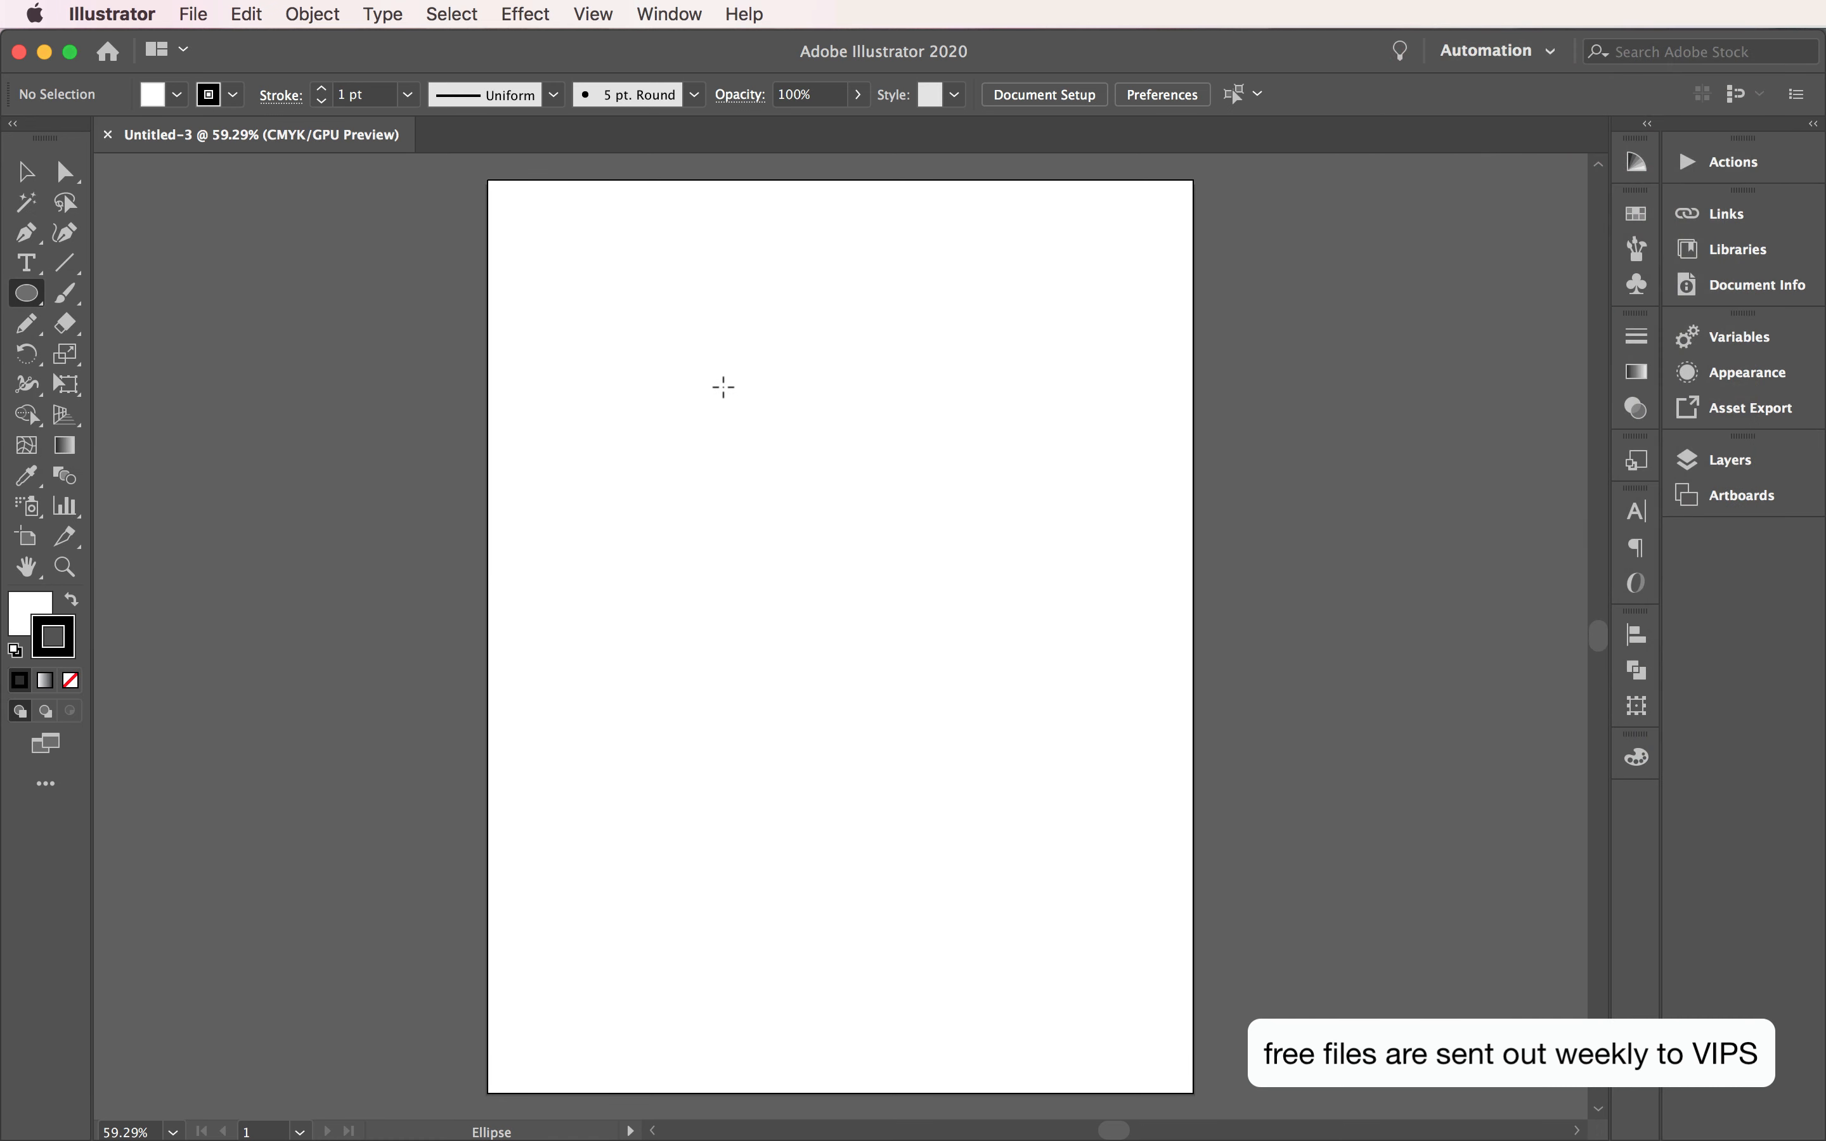
left_click_drag(731, 376, 941, 554)
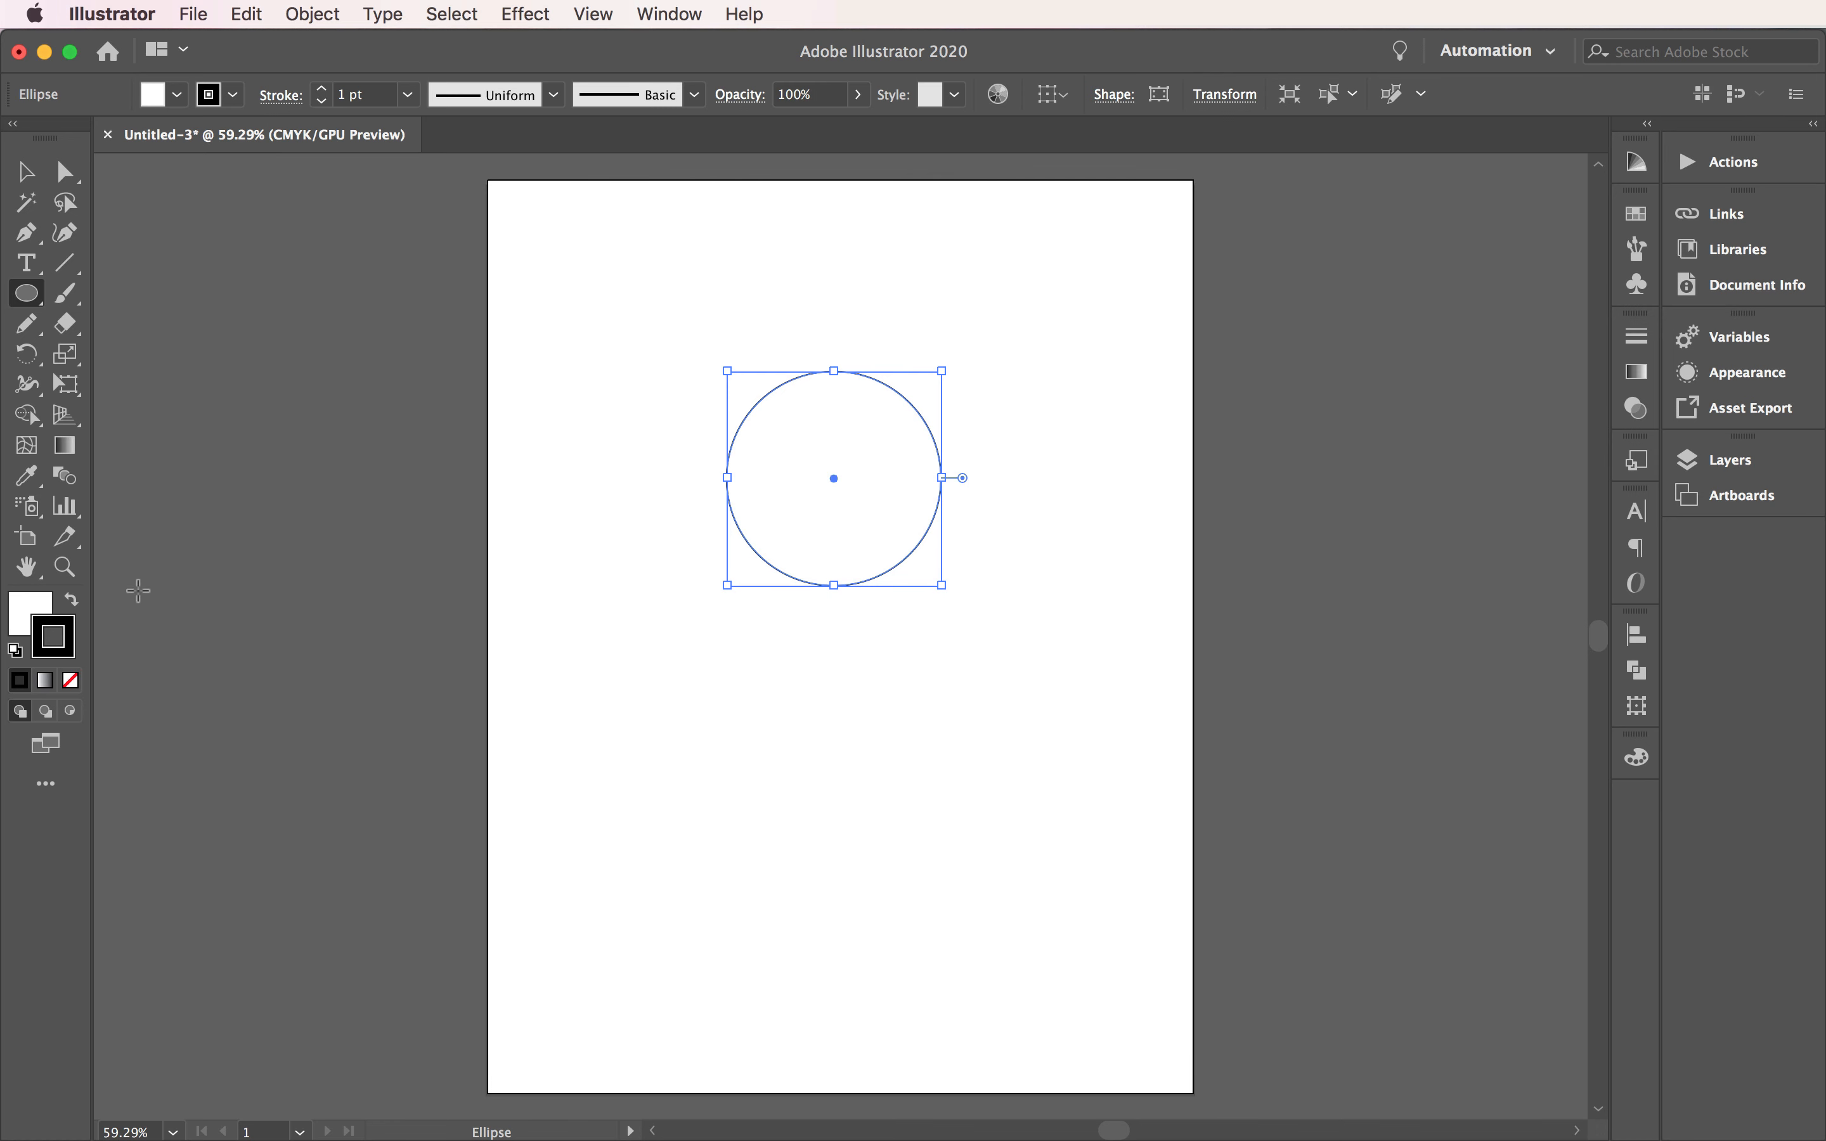
left_click(76, 604)
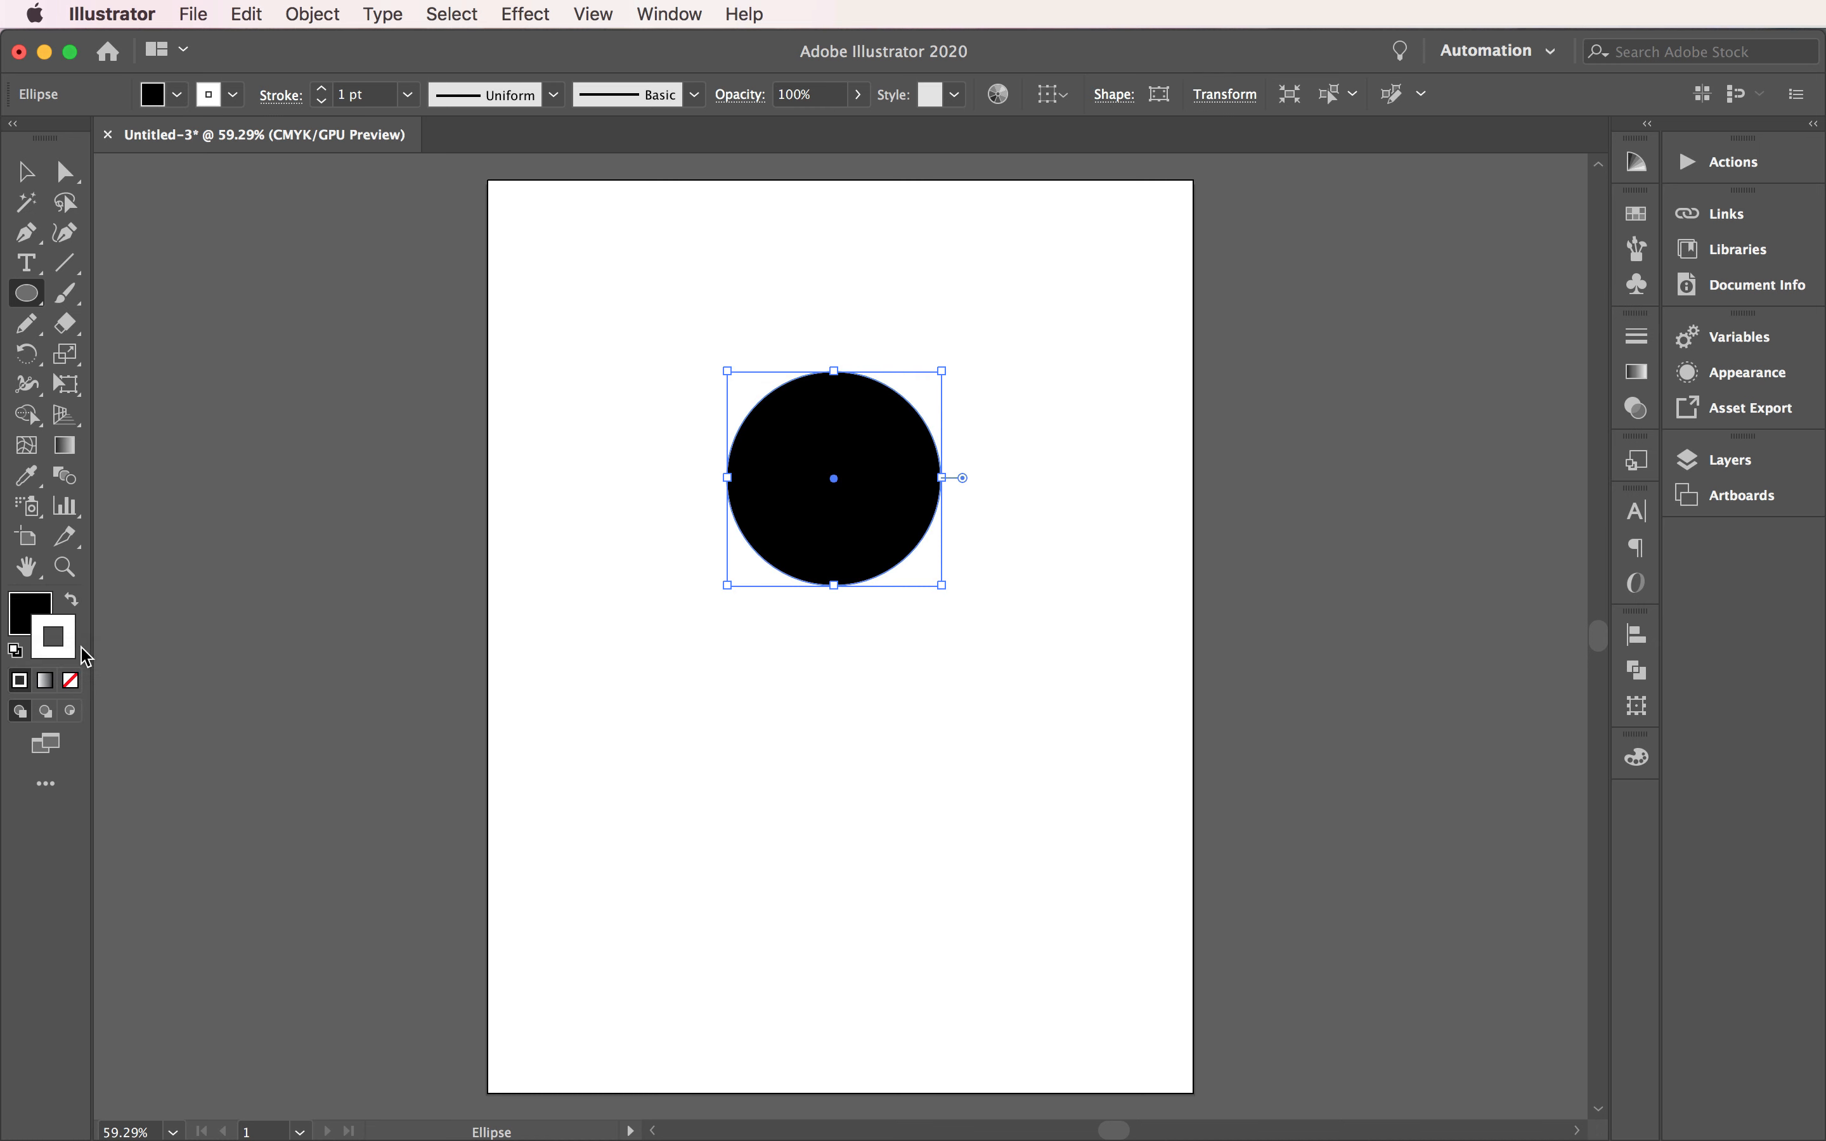
left_click(71, 682)
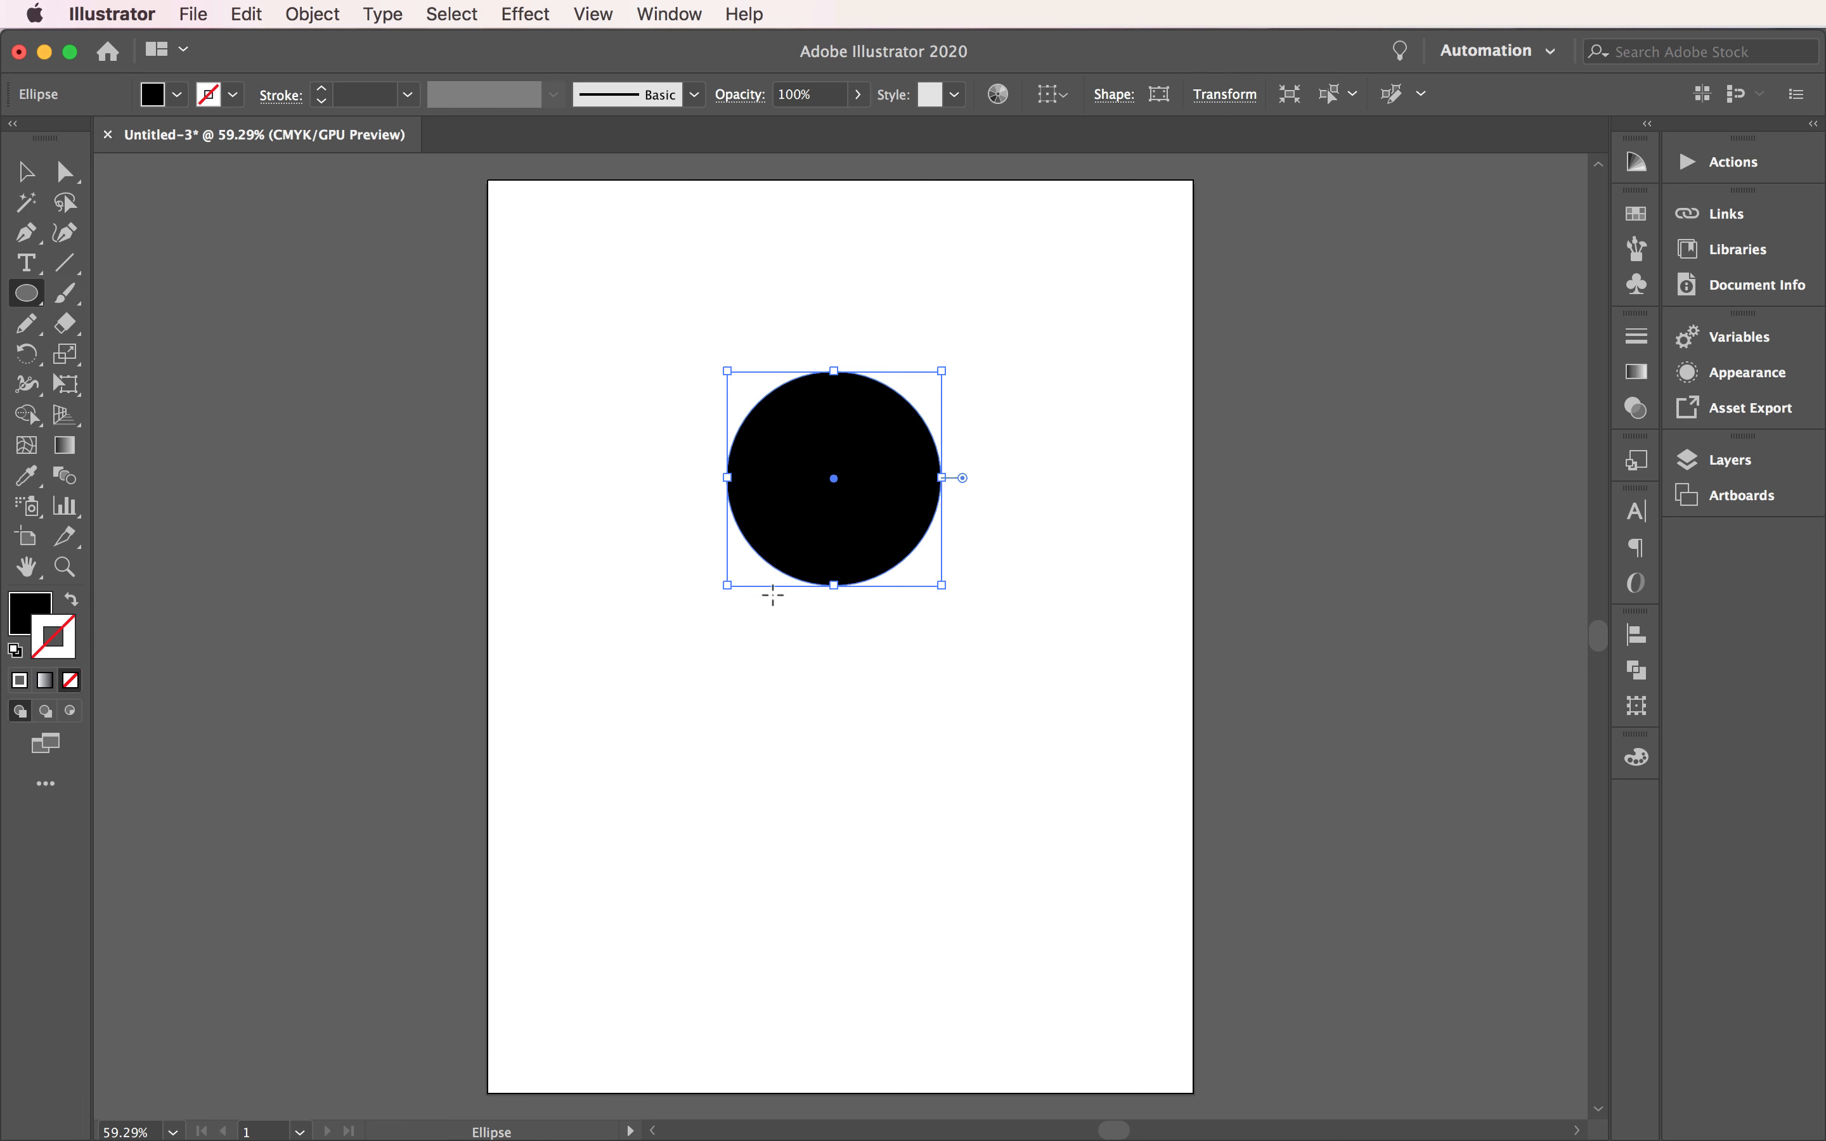
Step: Draw a taller black ellipse as the penguin's body and position it centrally below the head circle, overlapping its lower part
left_click_drag(758, 512, 987, 798)
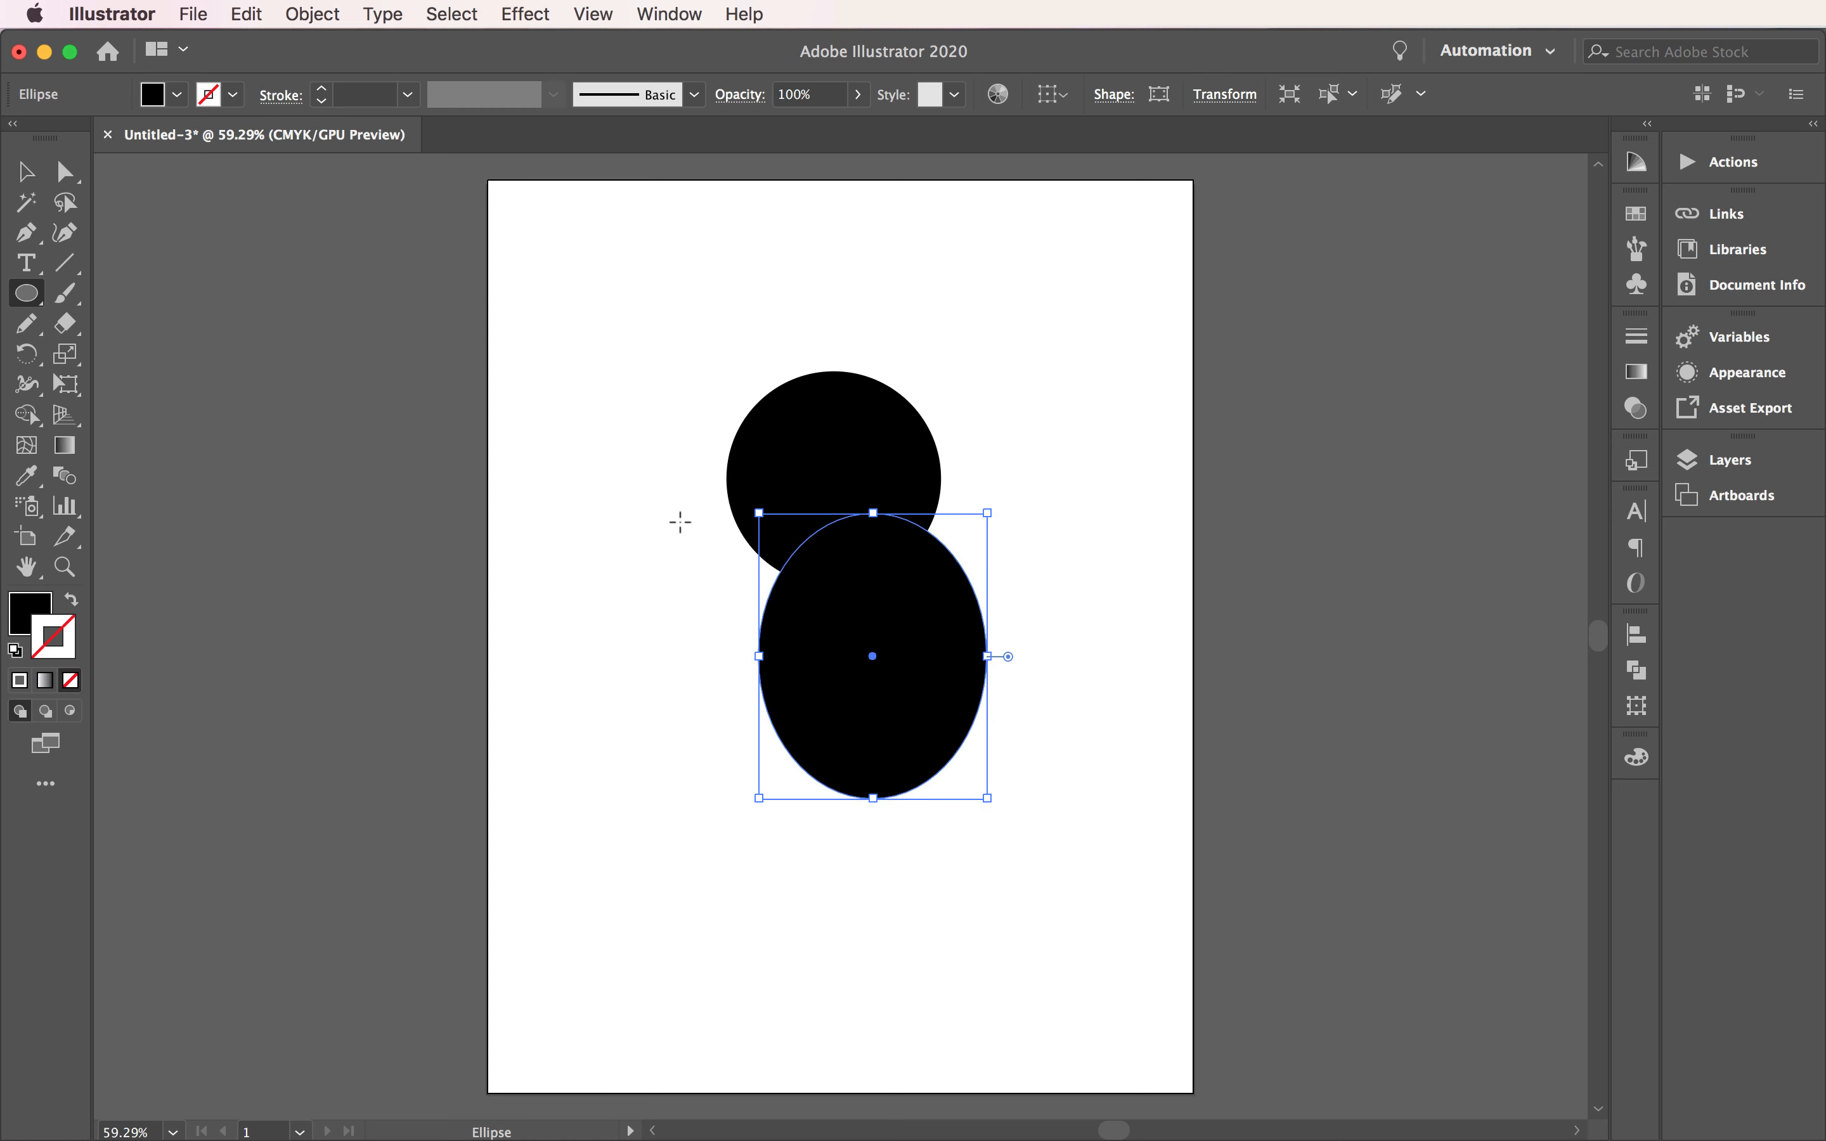
left_click(27, 173)
mouse_move(929, 635)
left_mouse_down()
mouse_move(875, 612)
mouse_move(915, 633)
left_mouse_up()
key("super+shift+a")
double_click(910, 599)
double_click(1016, 572)
left_click(1079, 530)
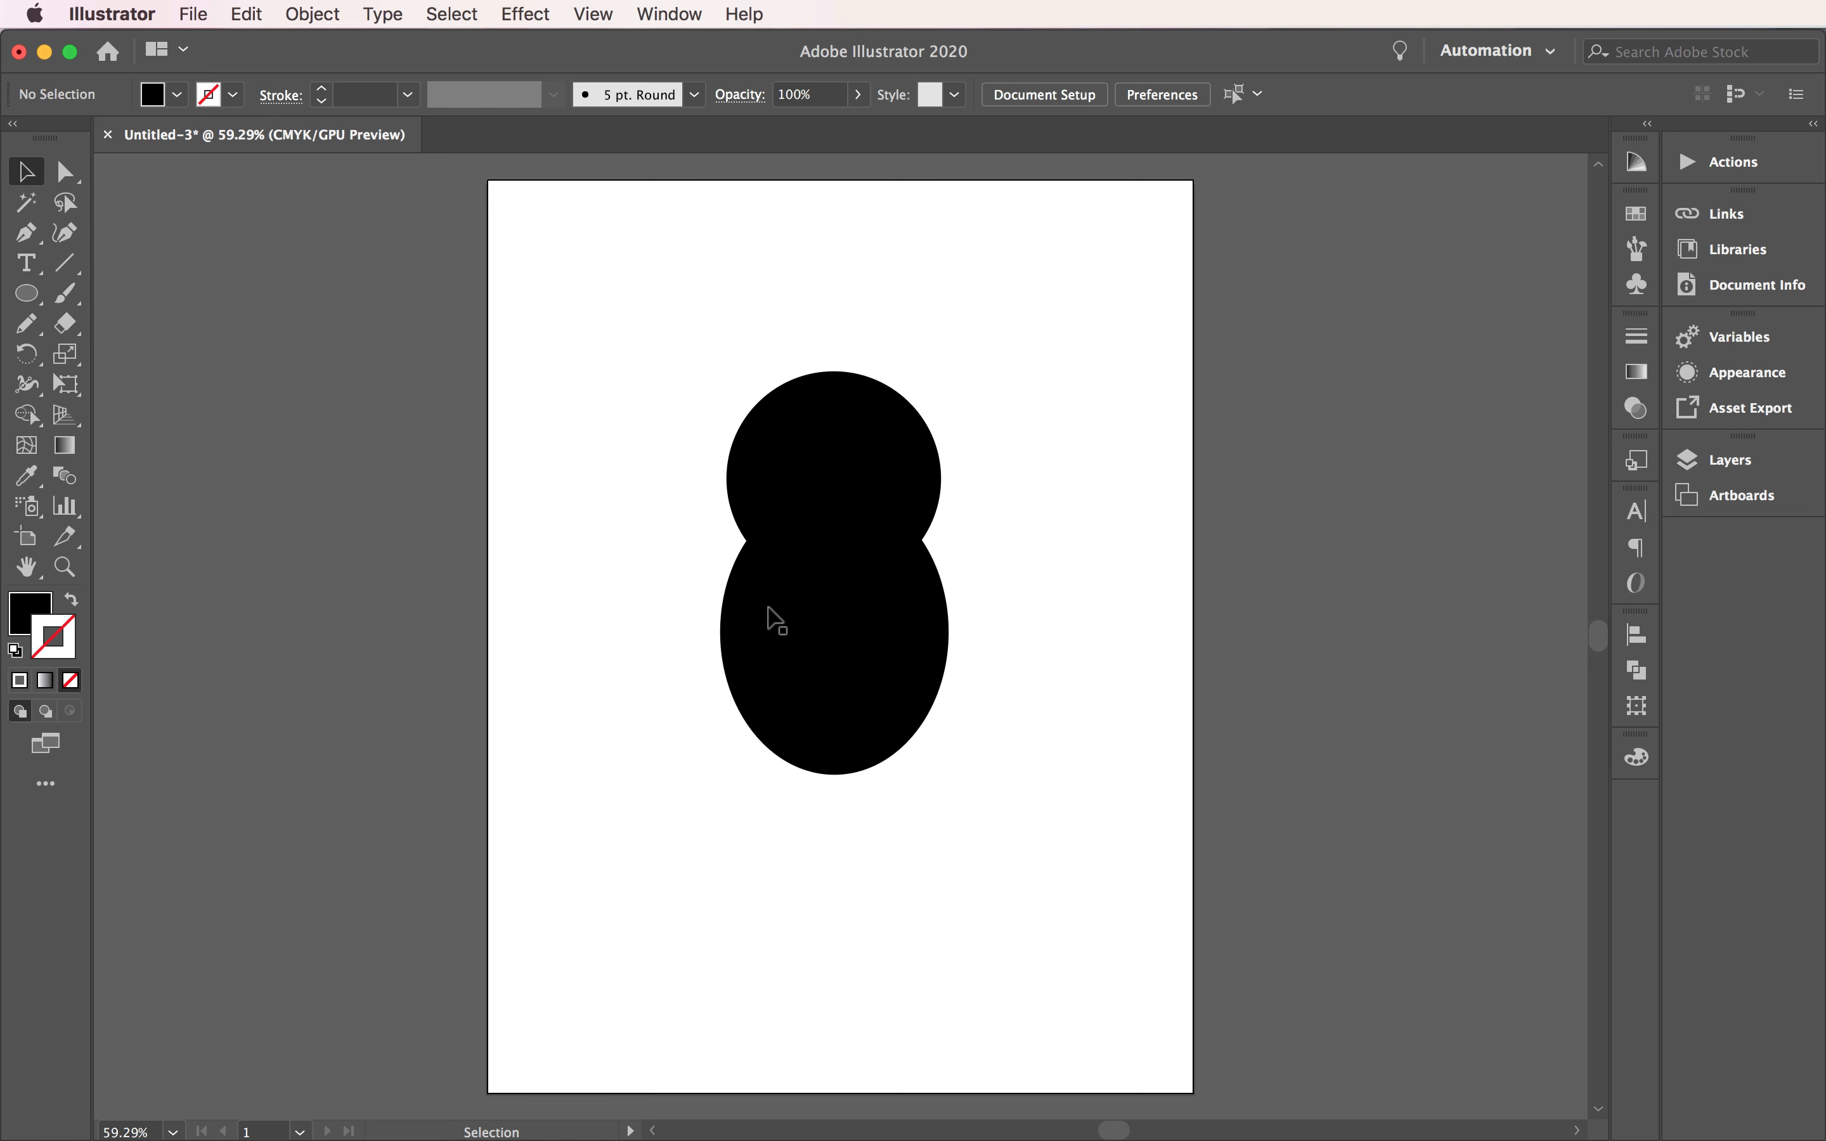
Step: Align the head circle and body ellipse on their horizontal centers and group them
left_click_drag(654, 340, 988, 654)
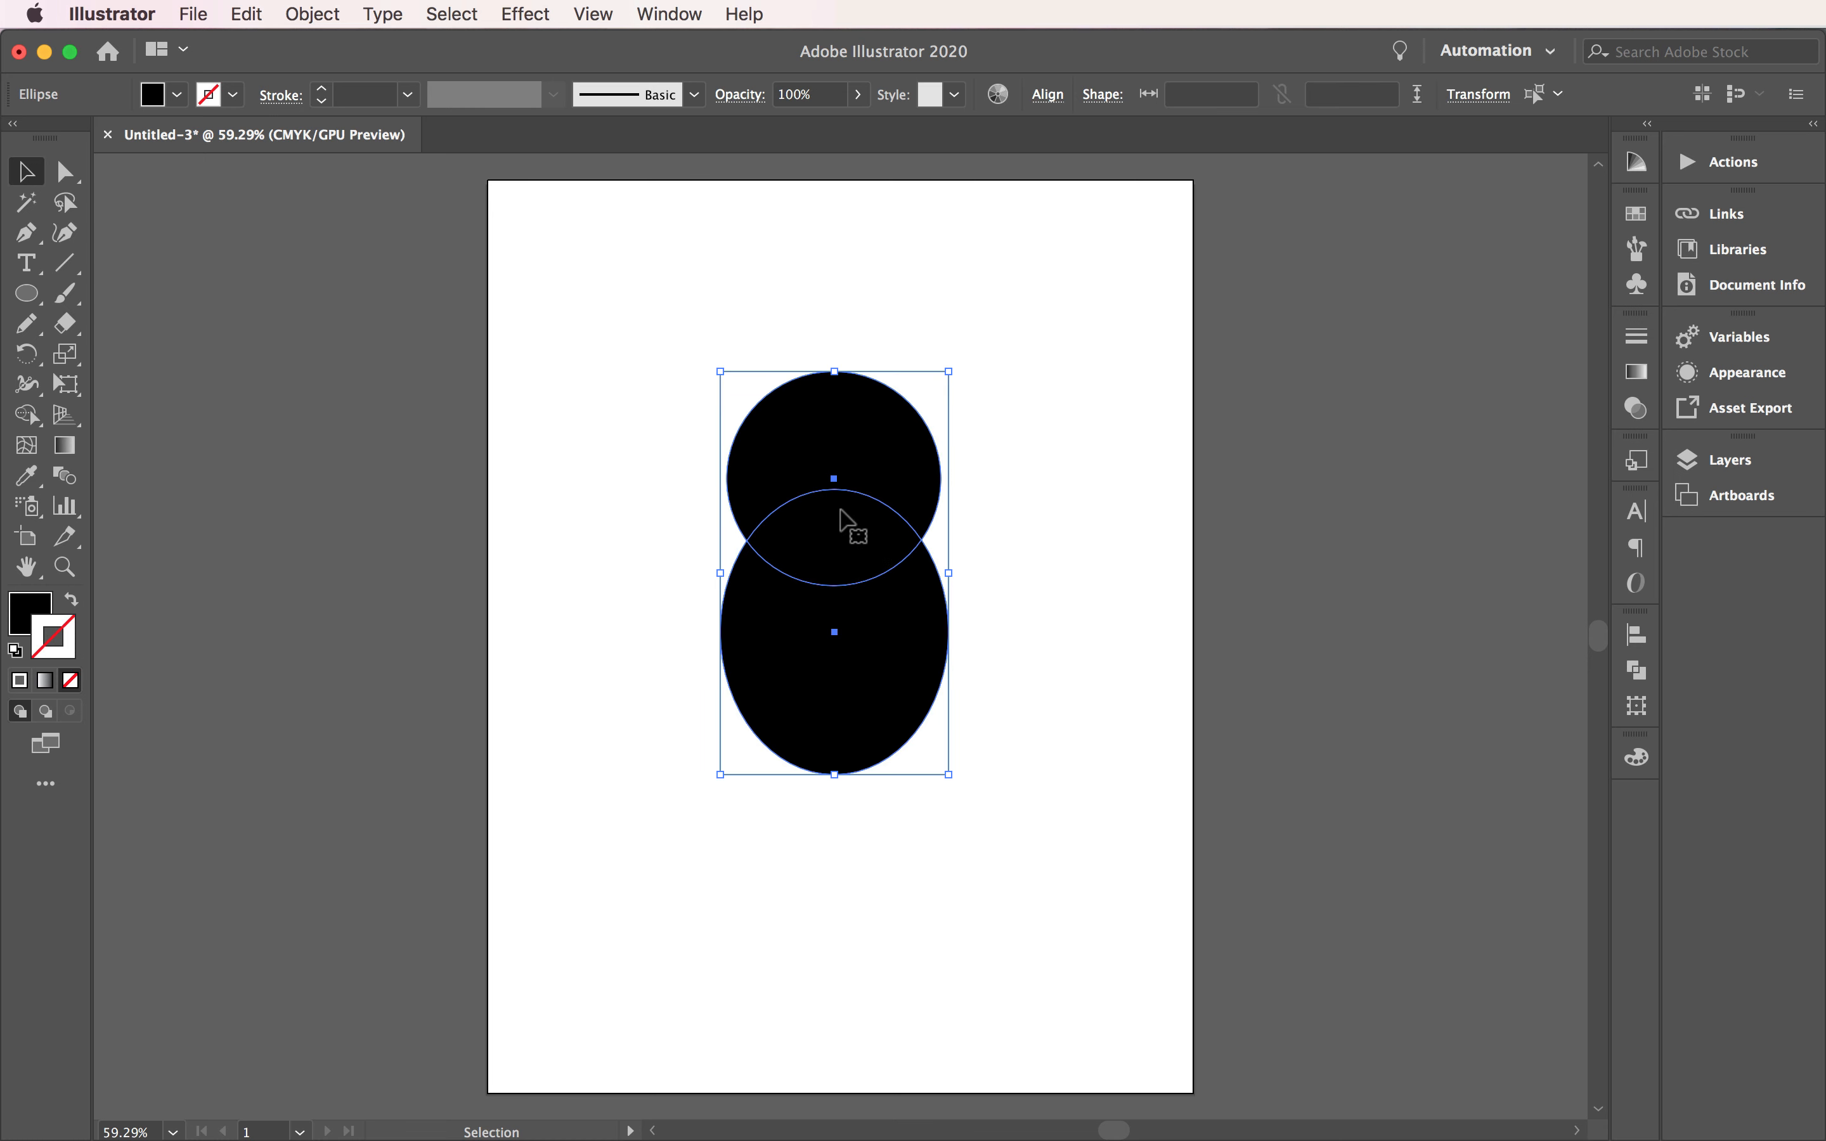
left_click(678, 9)
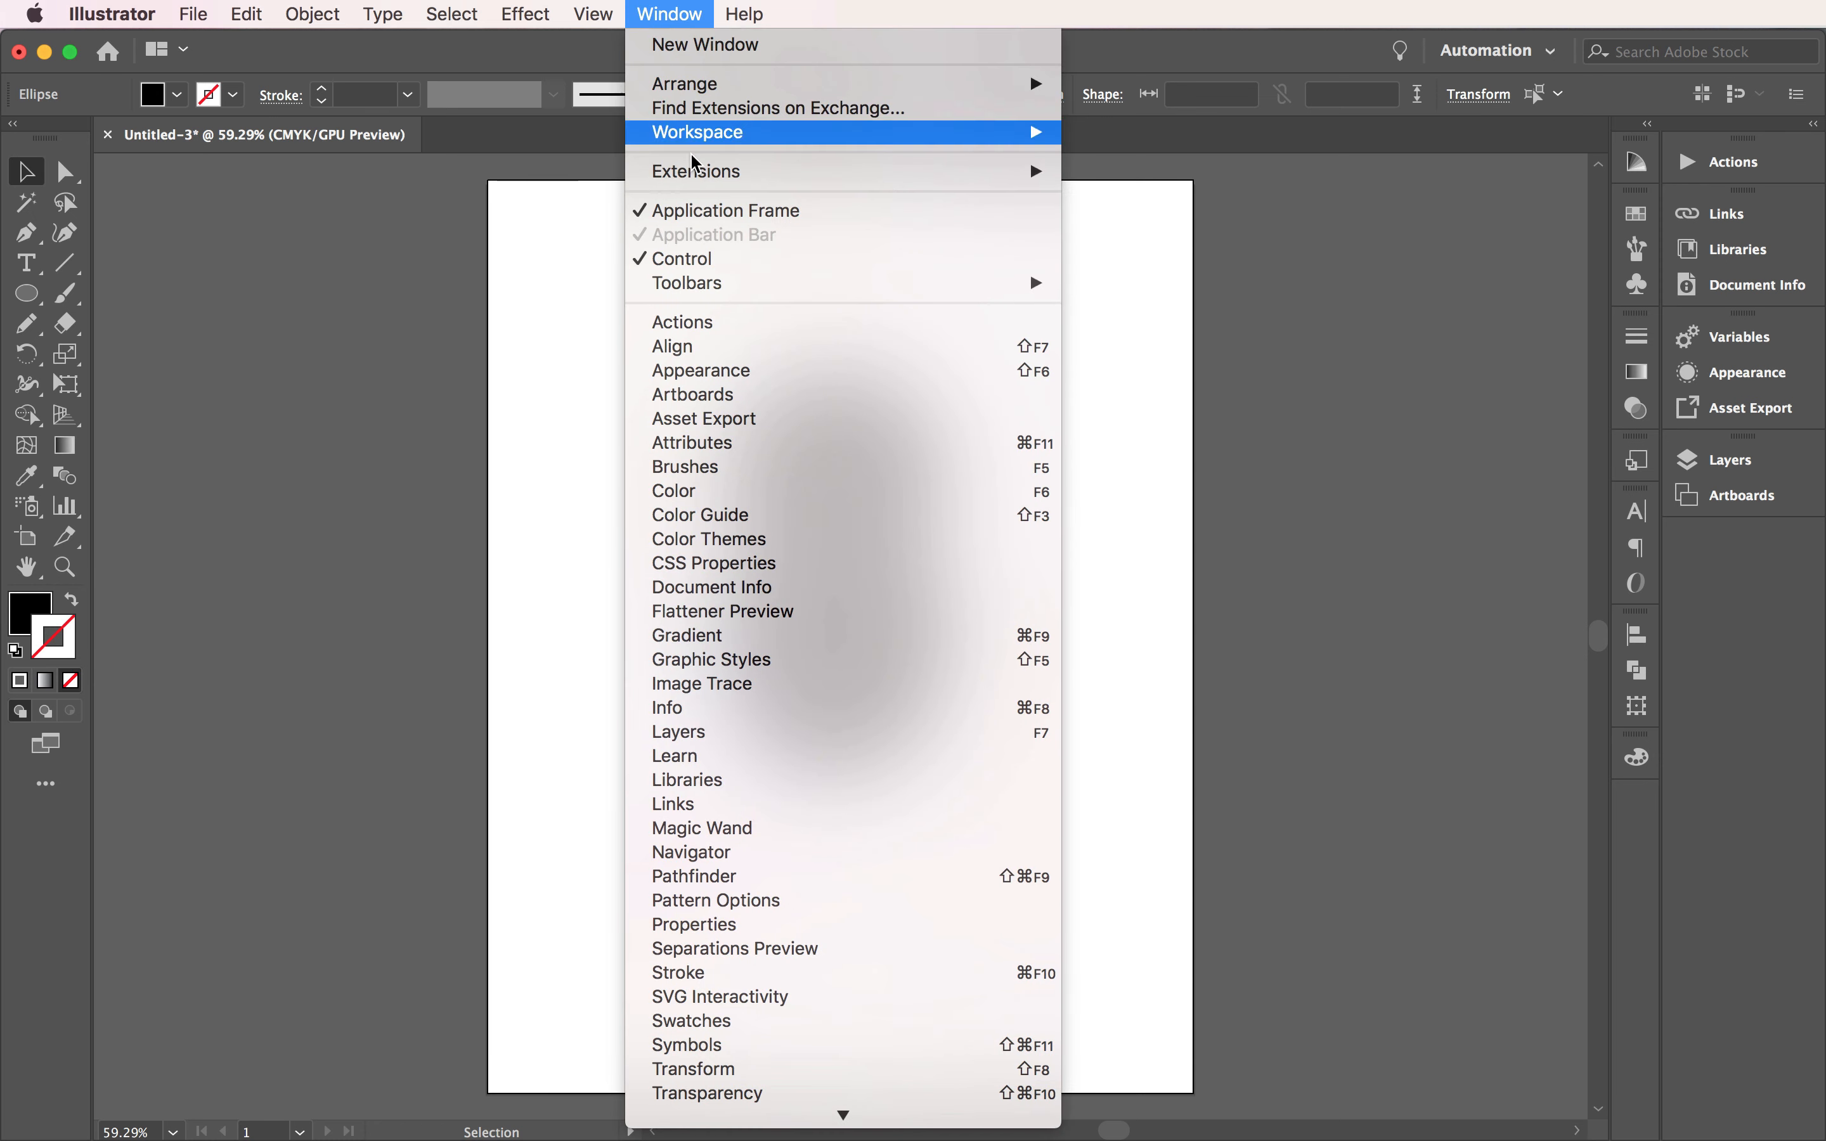
left_click(731, 344)
left_click(1373, 691)
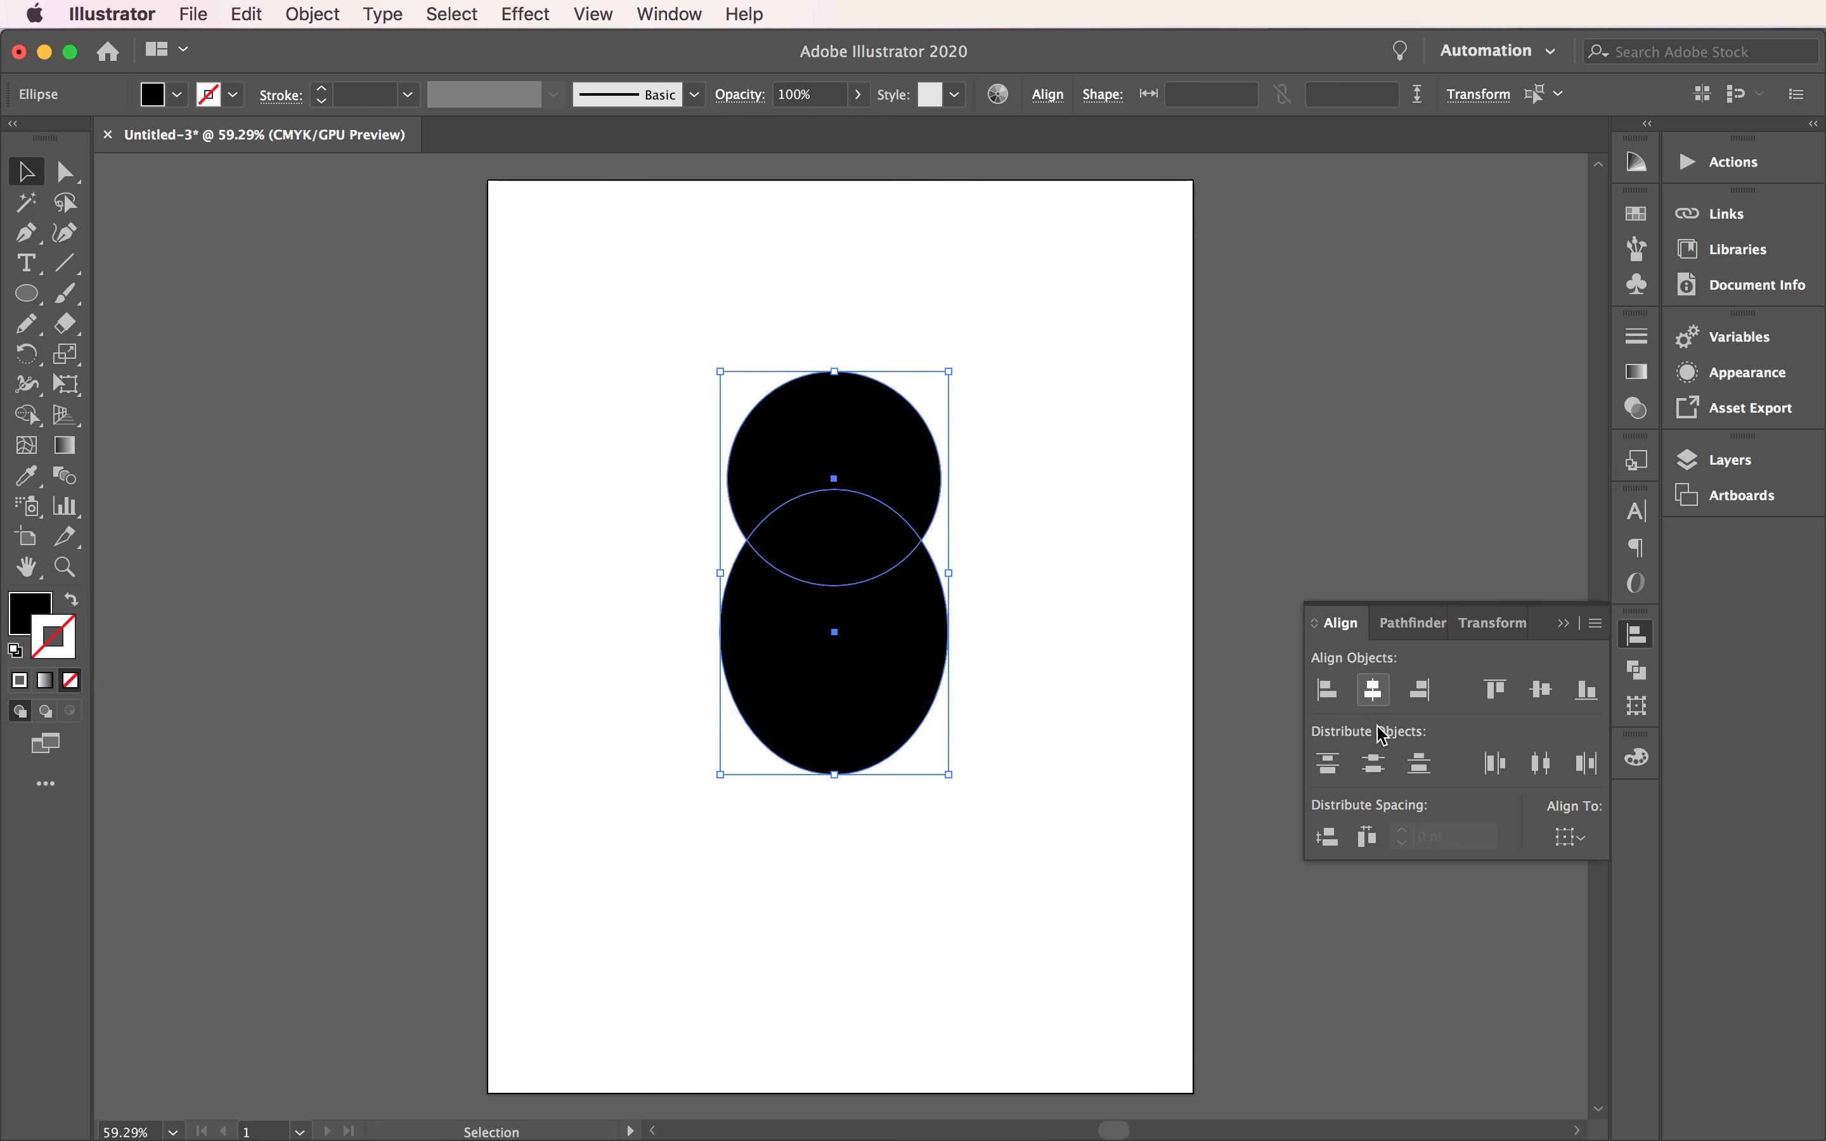
left_click(316, 11)
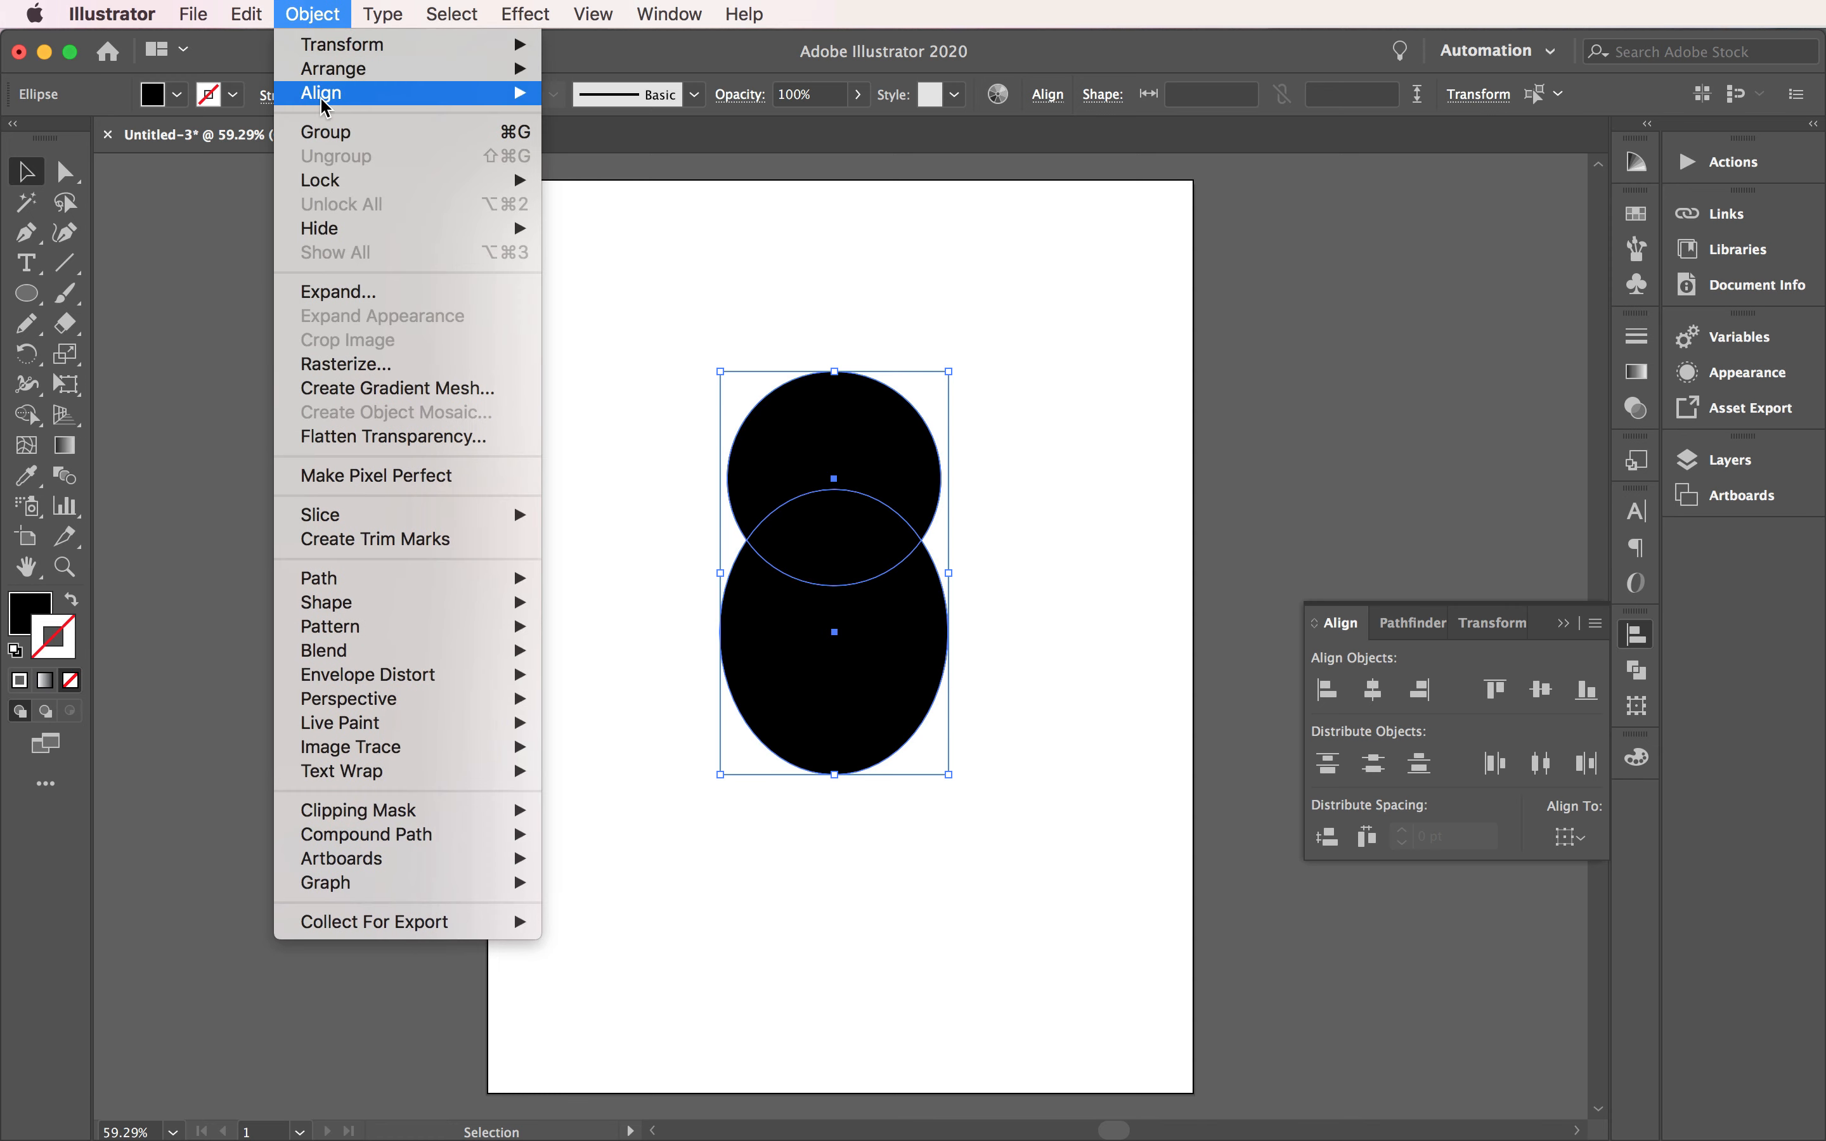
left_click(354, 144)
left_click(1087, 503)
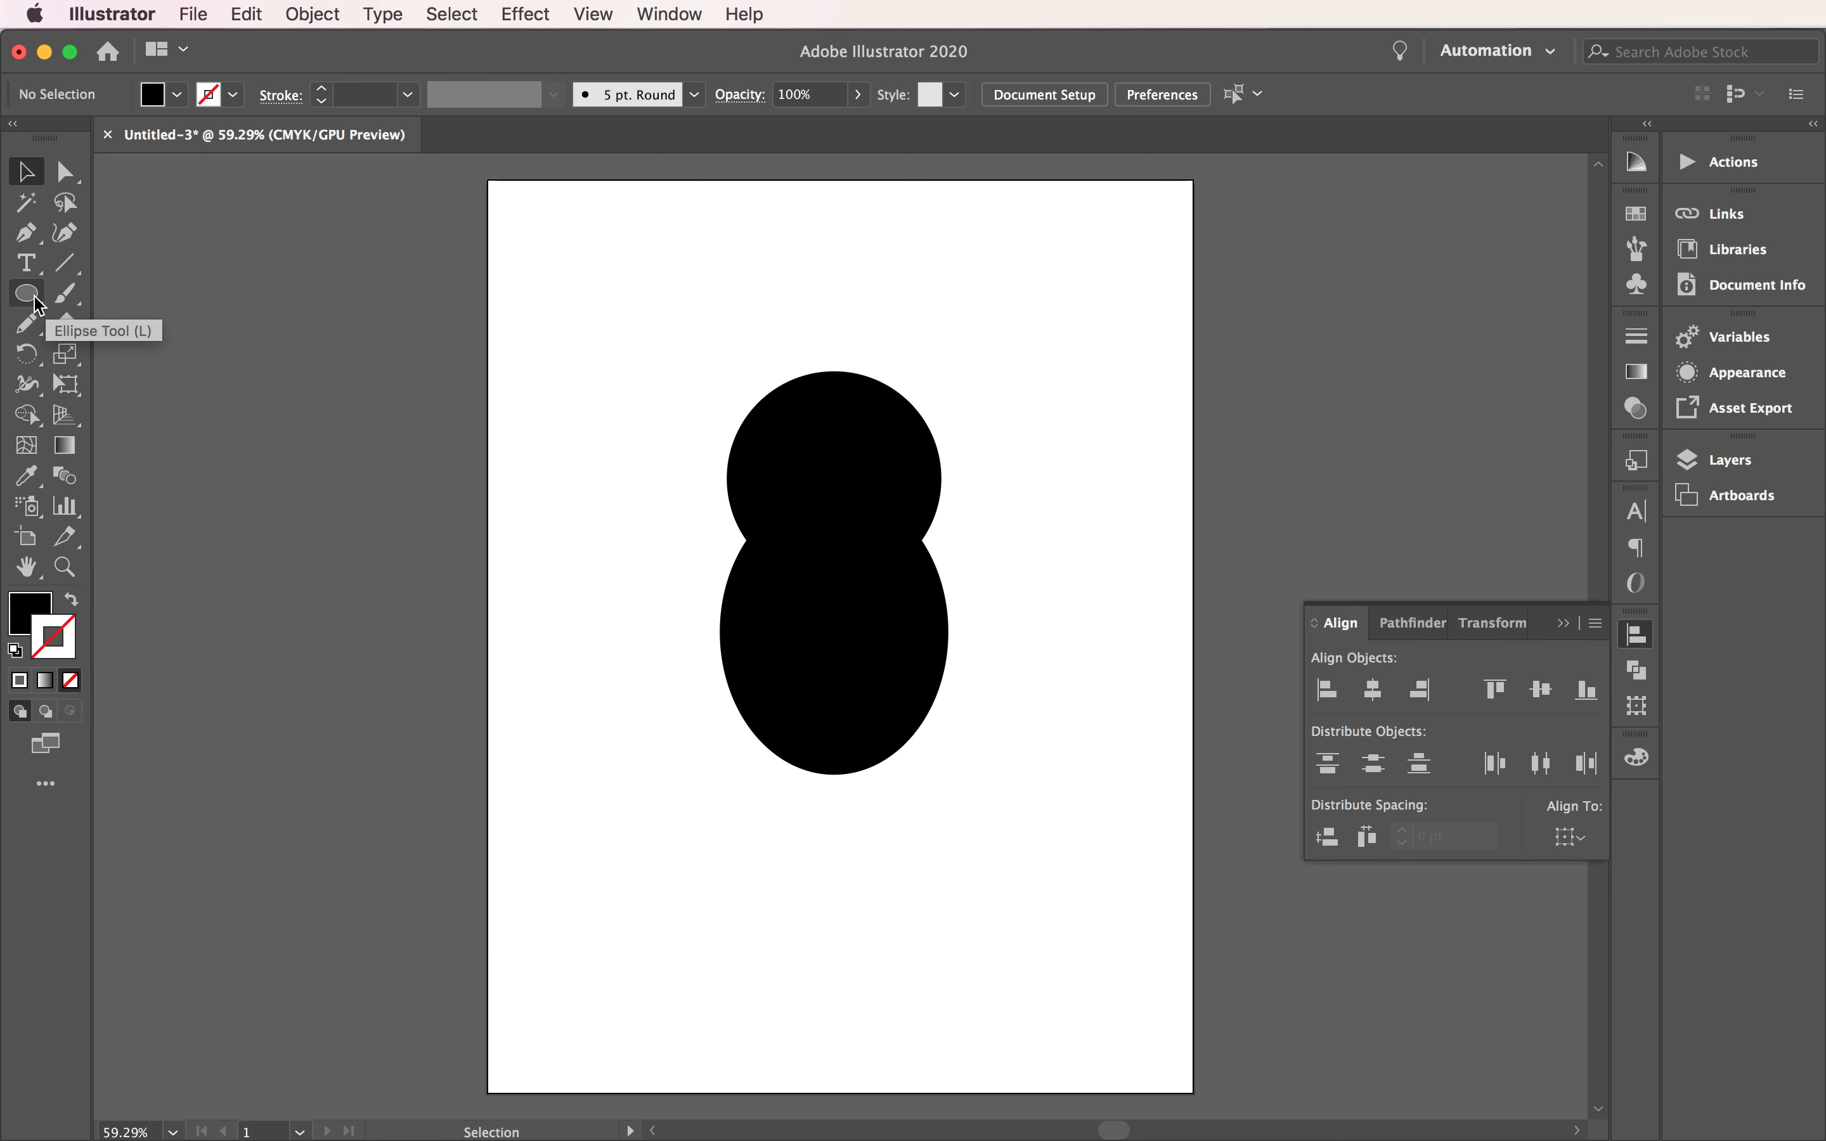
Step: Draw a curved, pointed wing with the Pen tool from the neck junction down the body's left side, ending inside the body
left_click(27, 240)
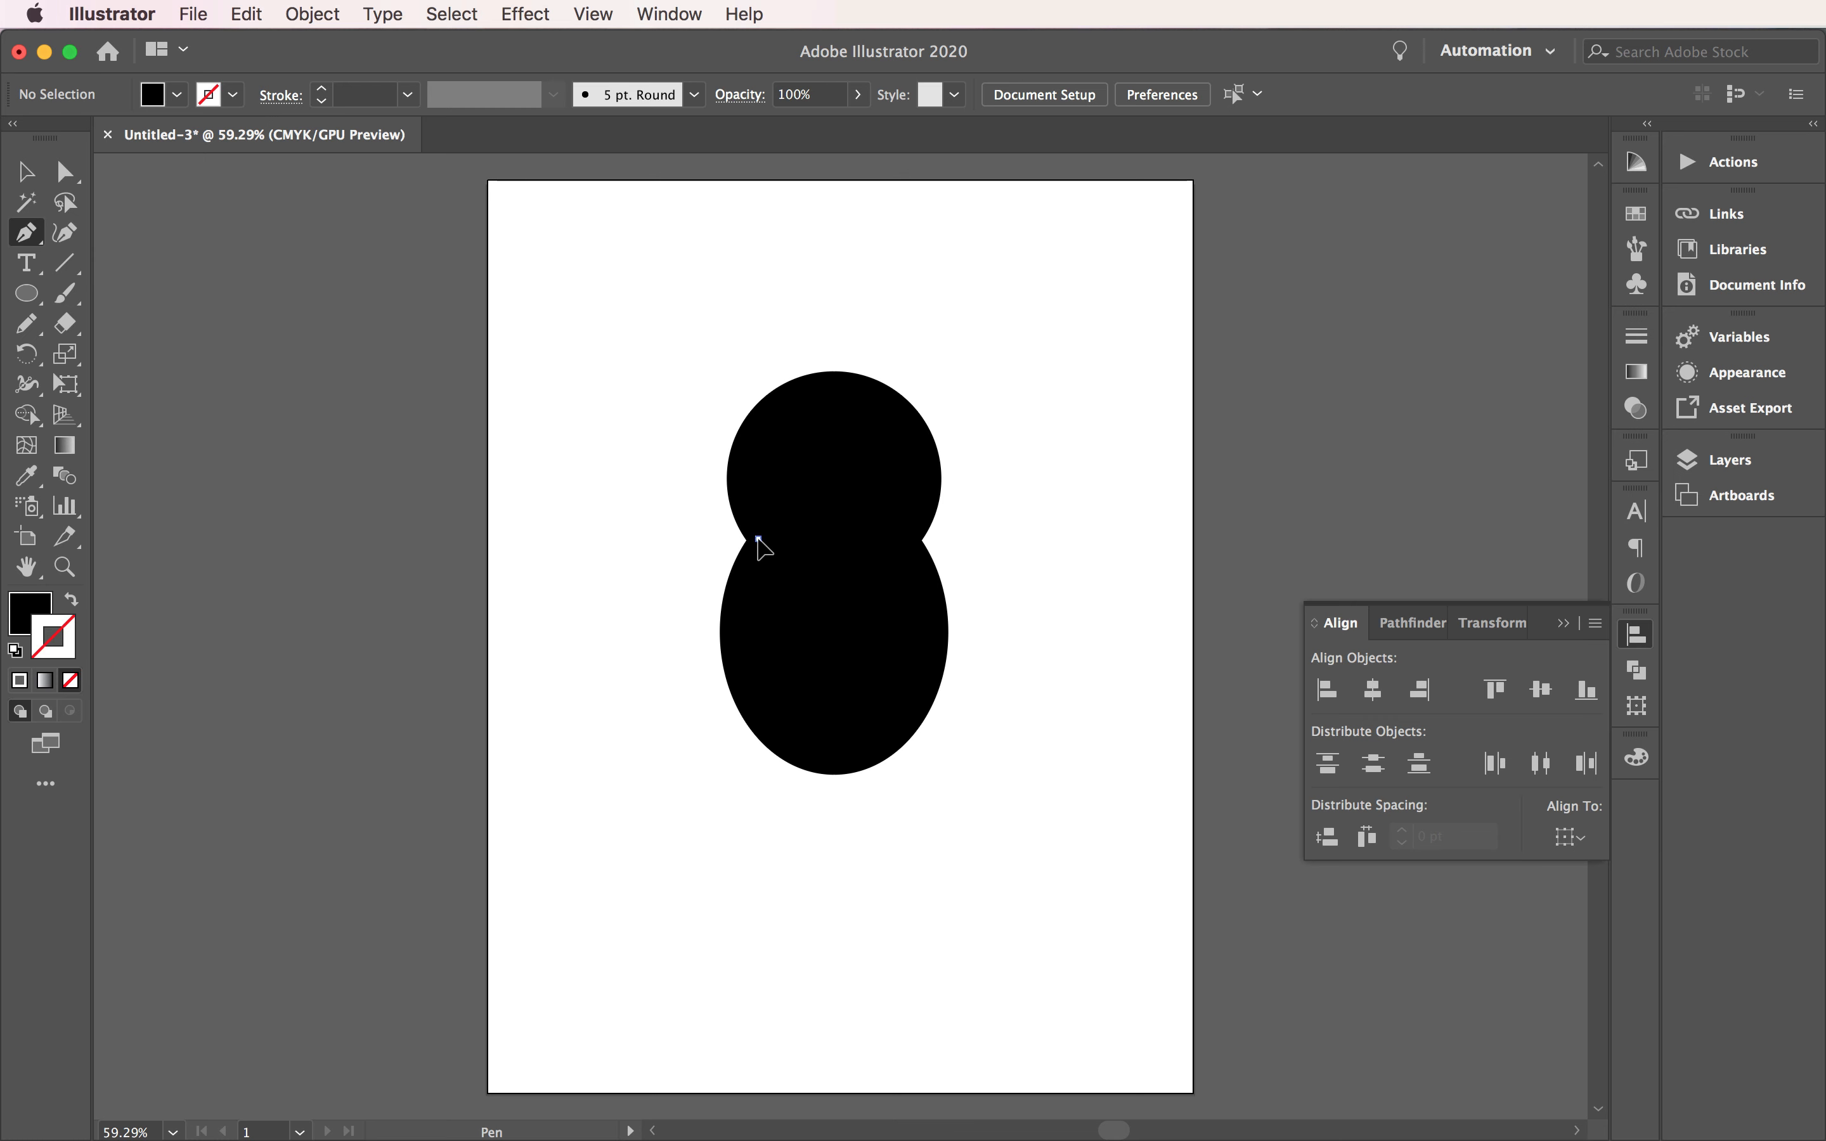
left_click(759, 538)
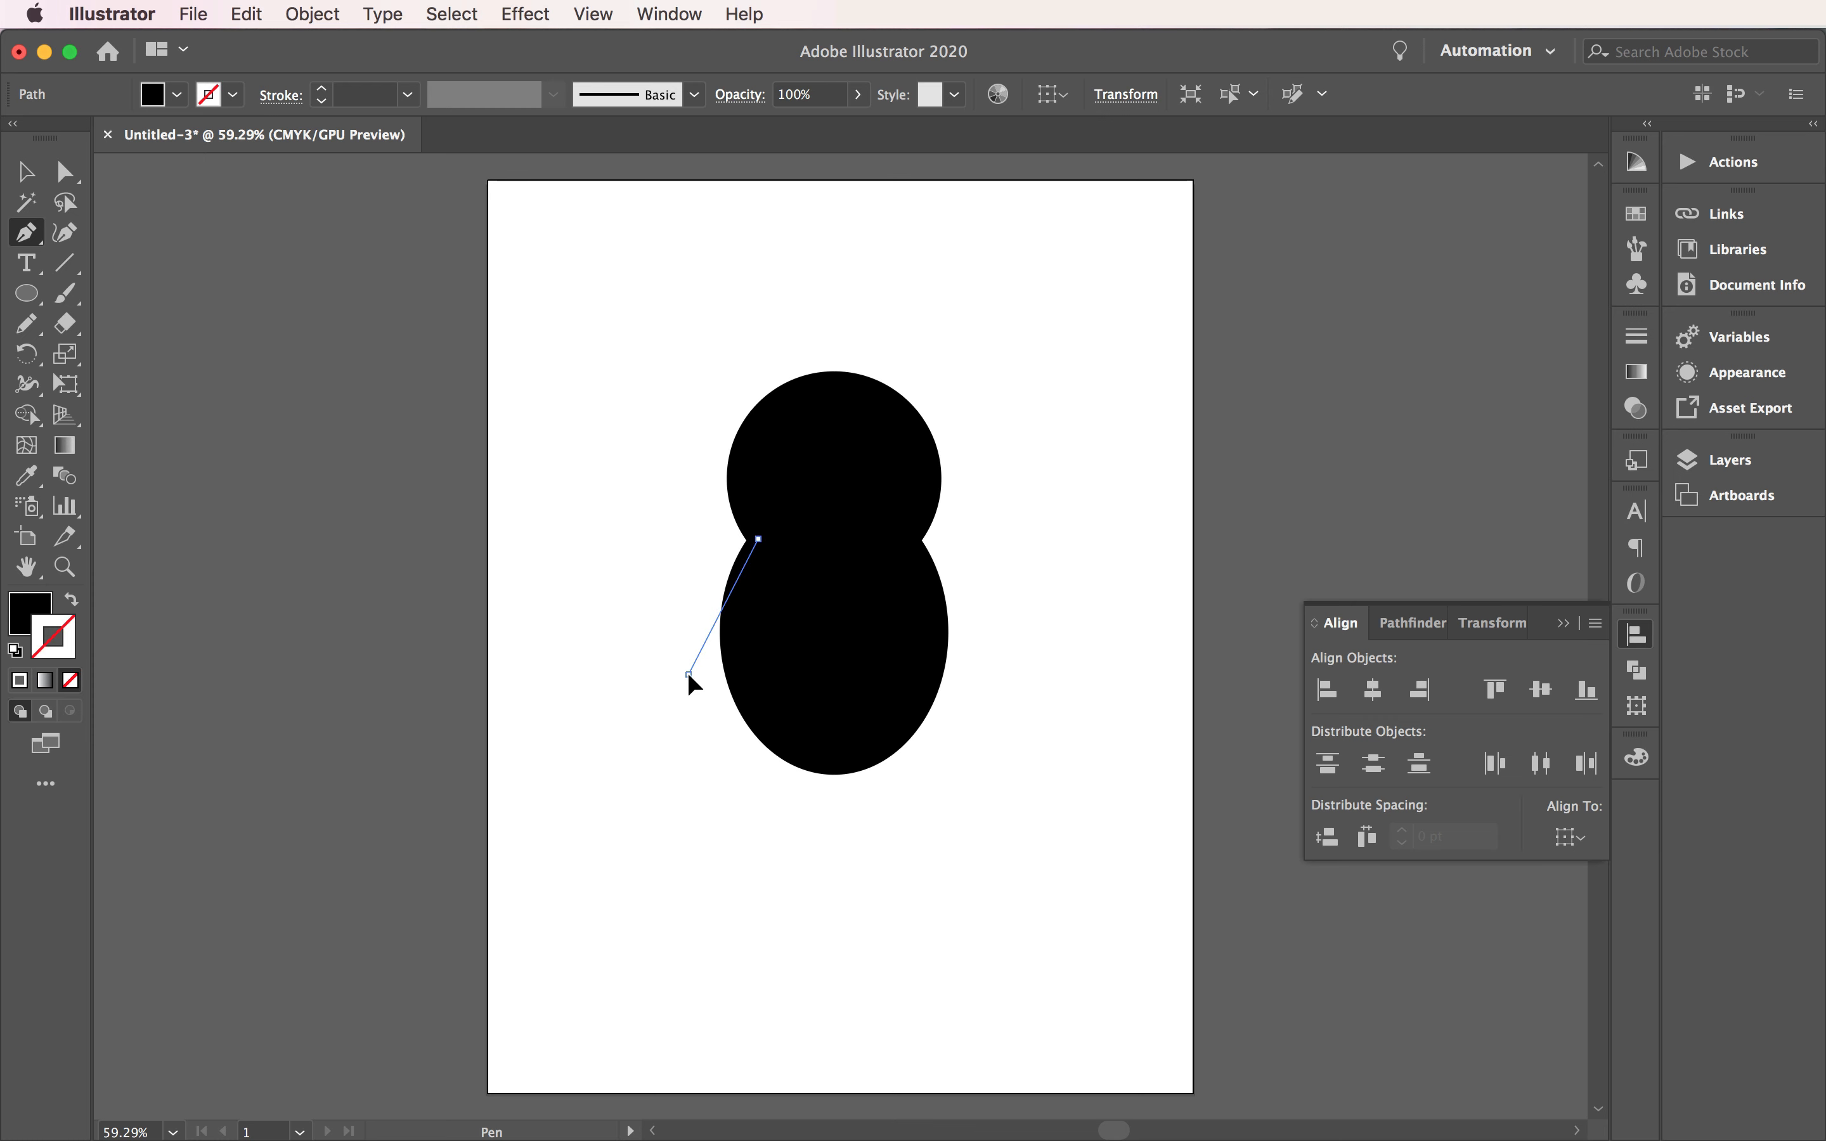
left_click_drag(688, 674, 664, 804)
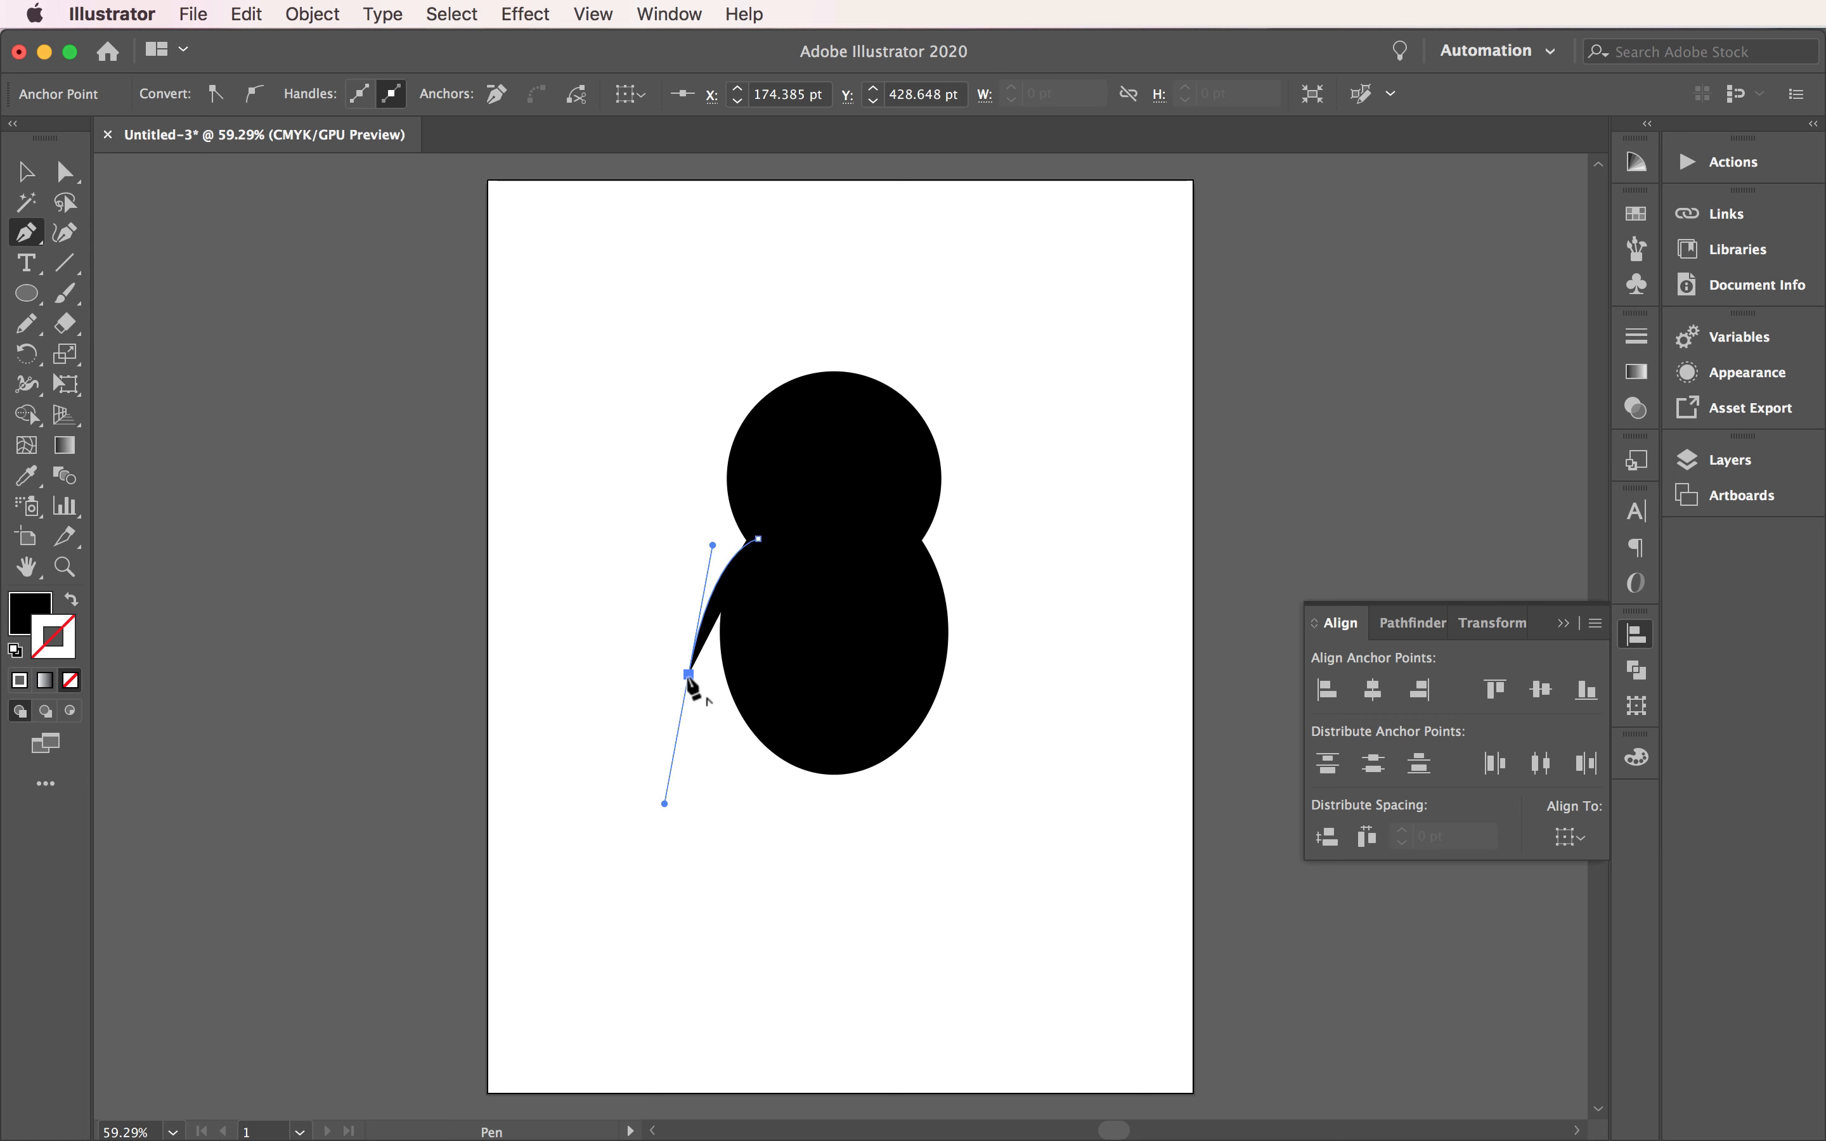
left_click(689, 675)
left_click_drag(736, 620, 763, 578)
left_click(736, 619)
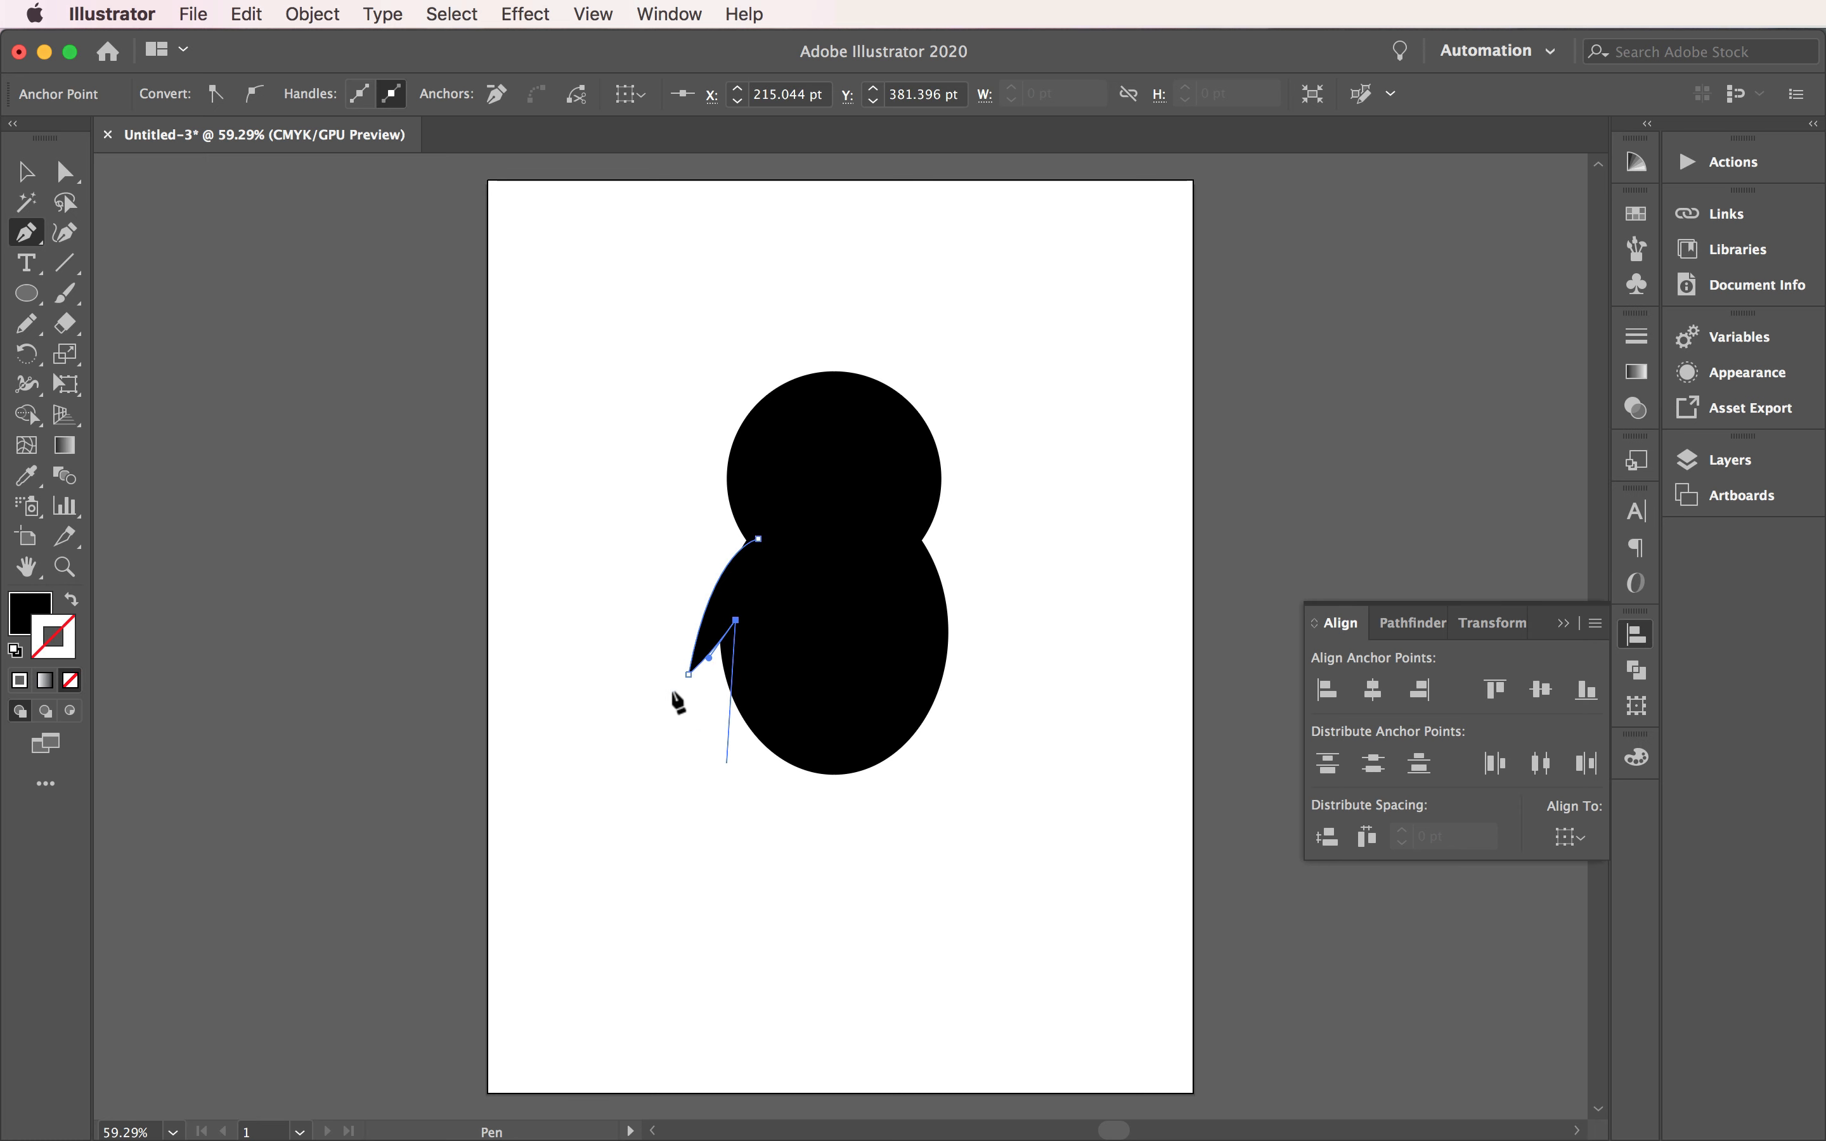
left_click(25, 172)
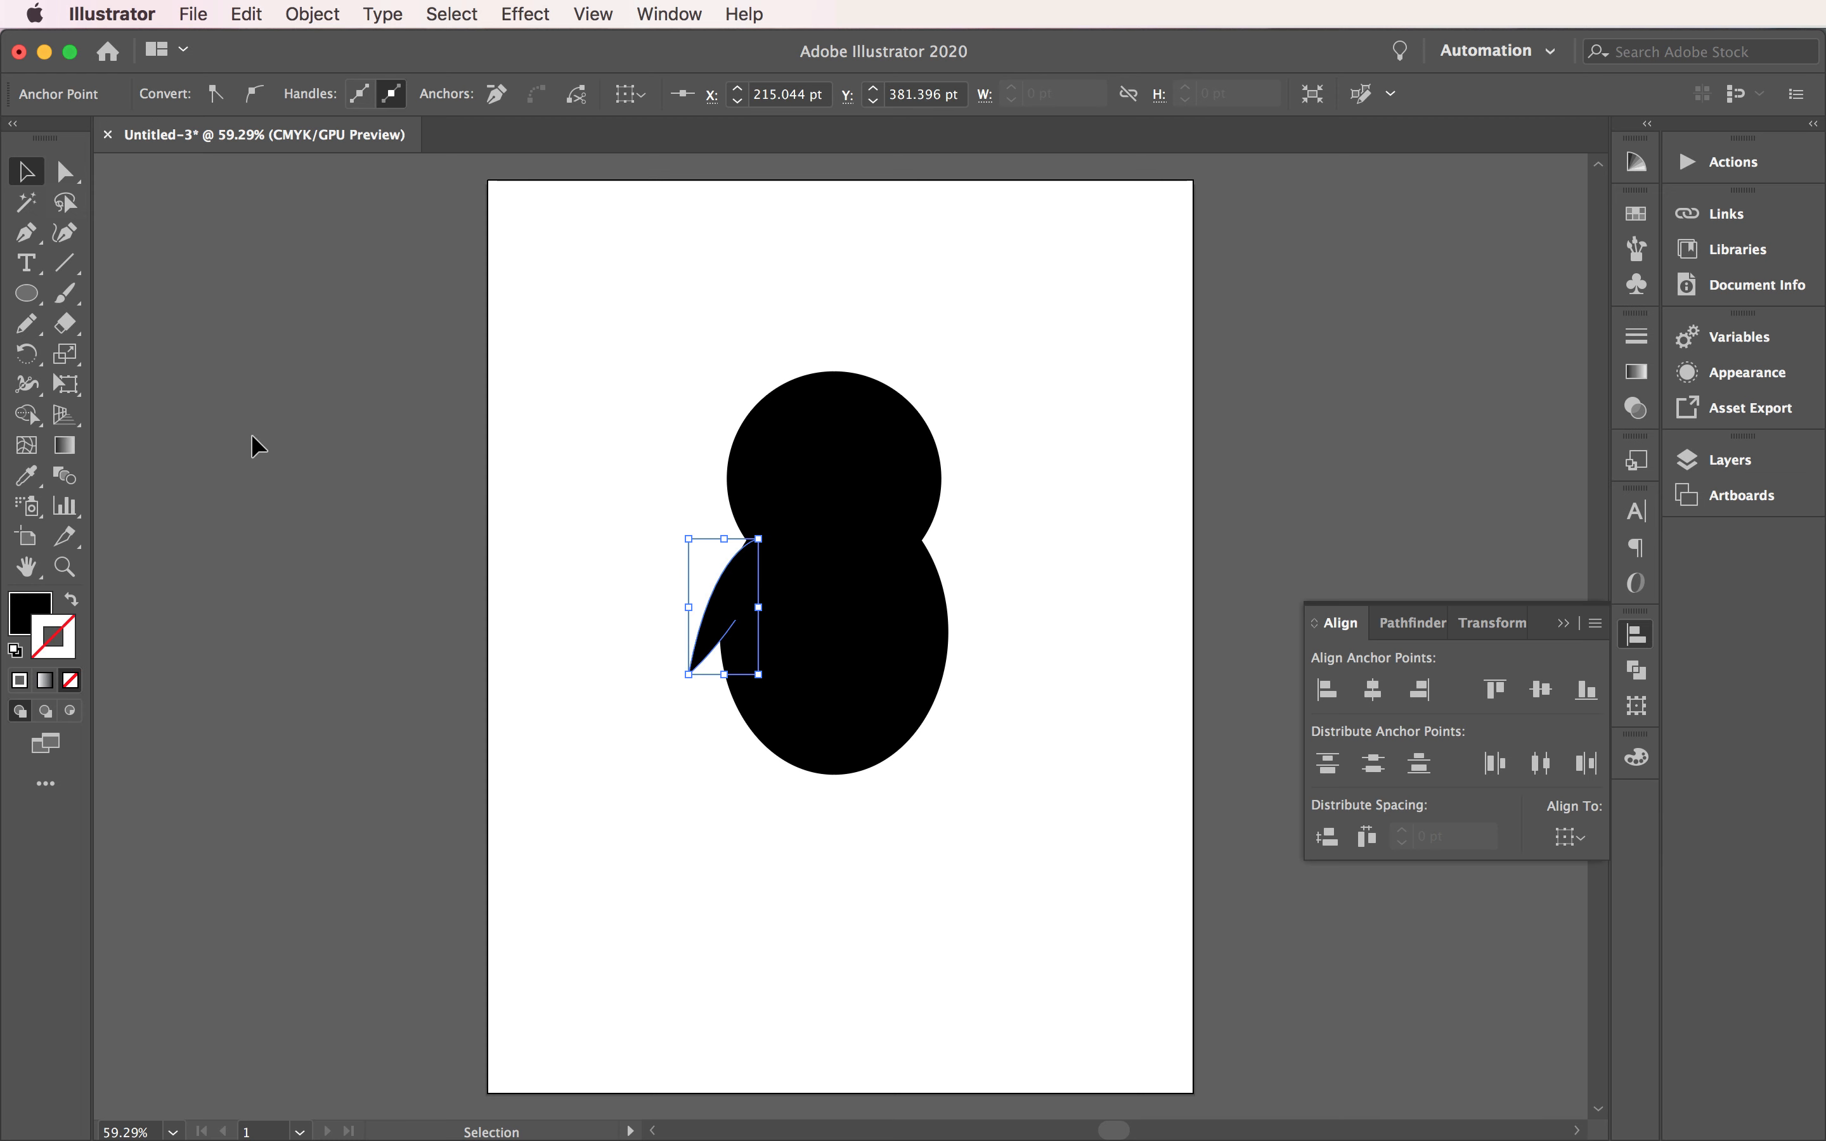
left_click(760, 896)
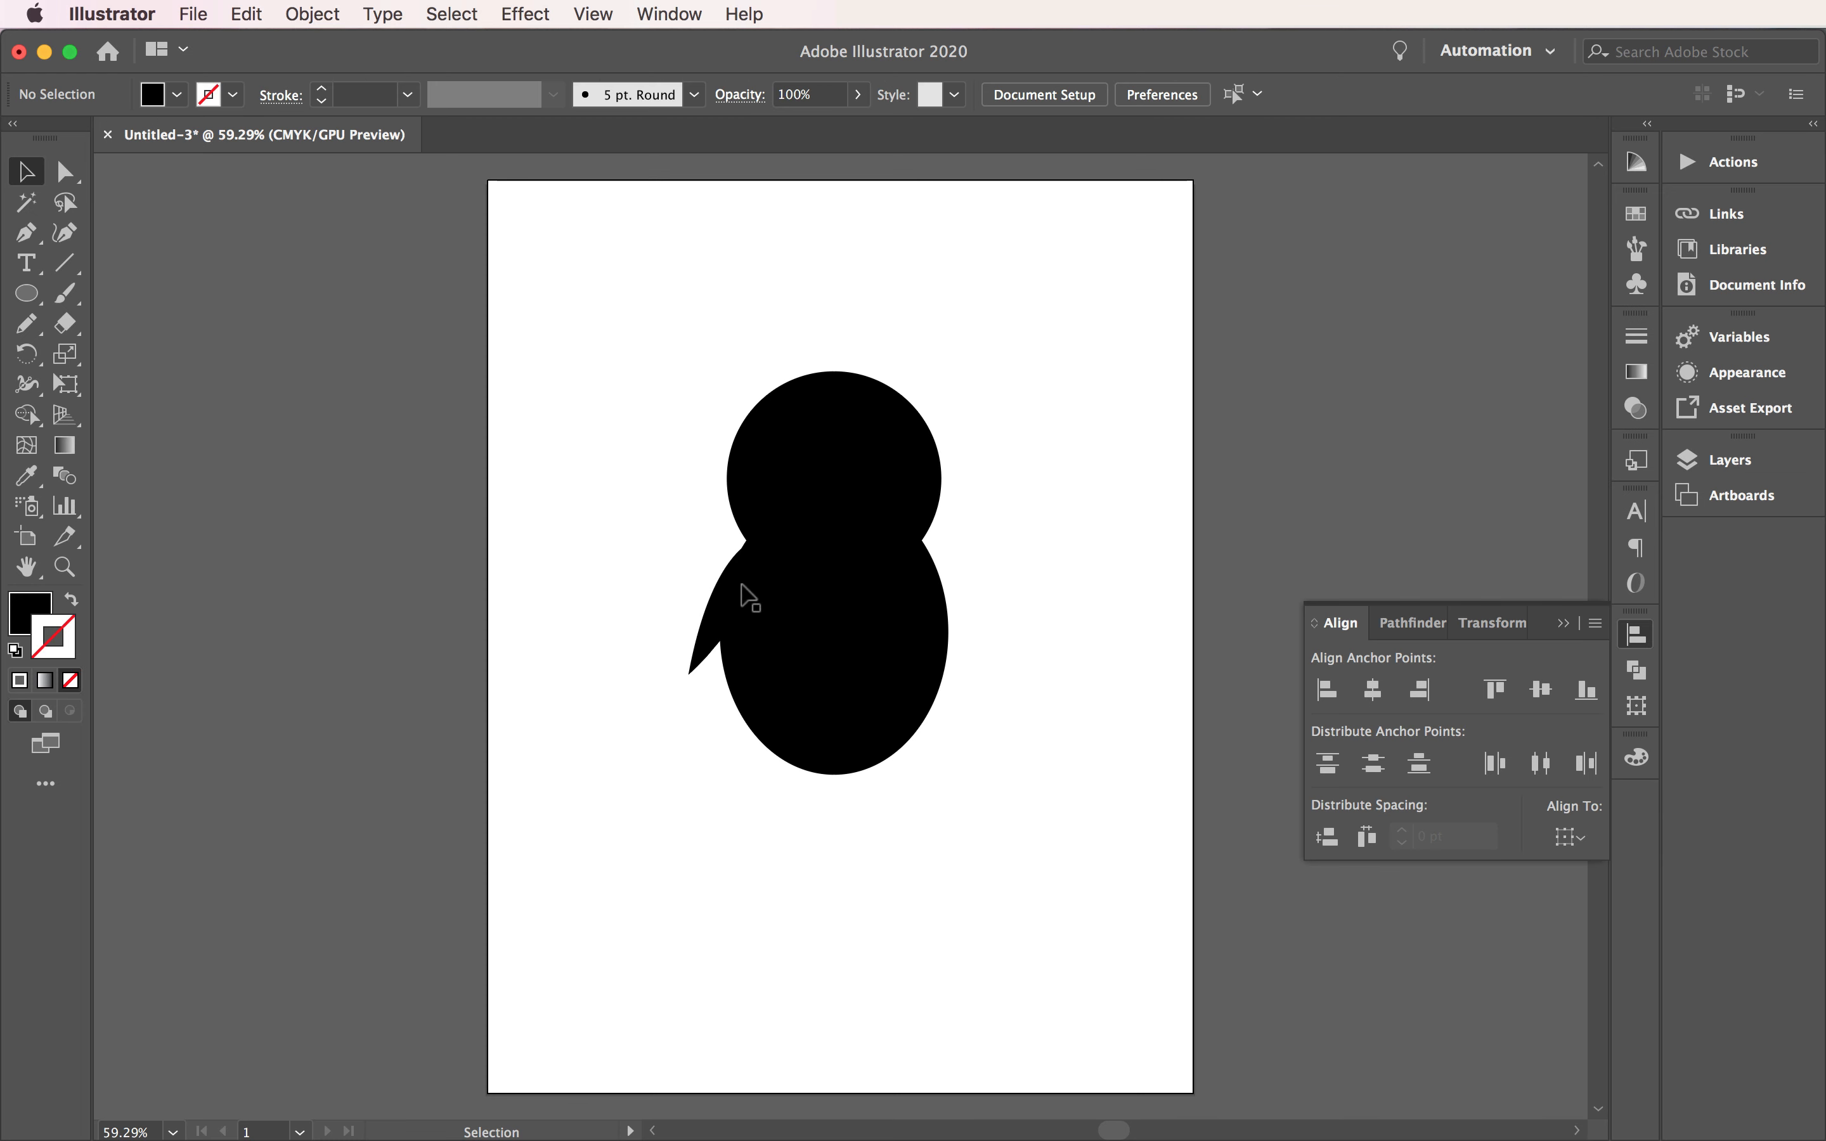
Step: Duplicate the left wing and place the copy to the right of the body
left_click(716, 643)
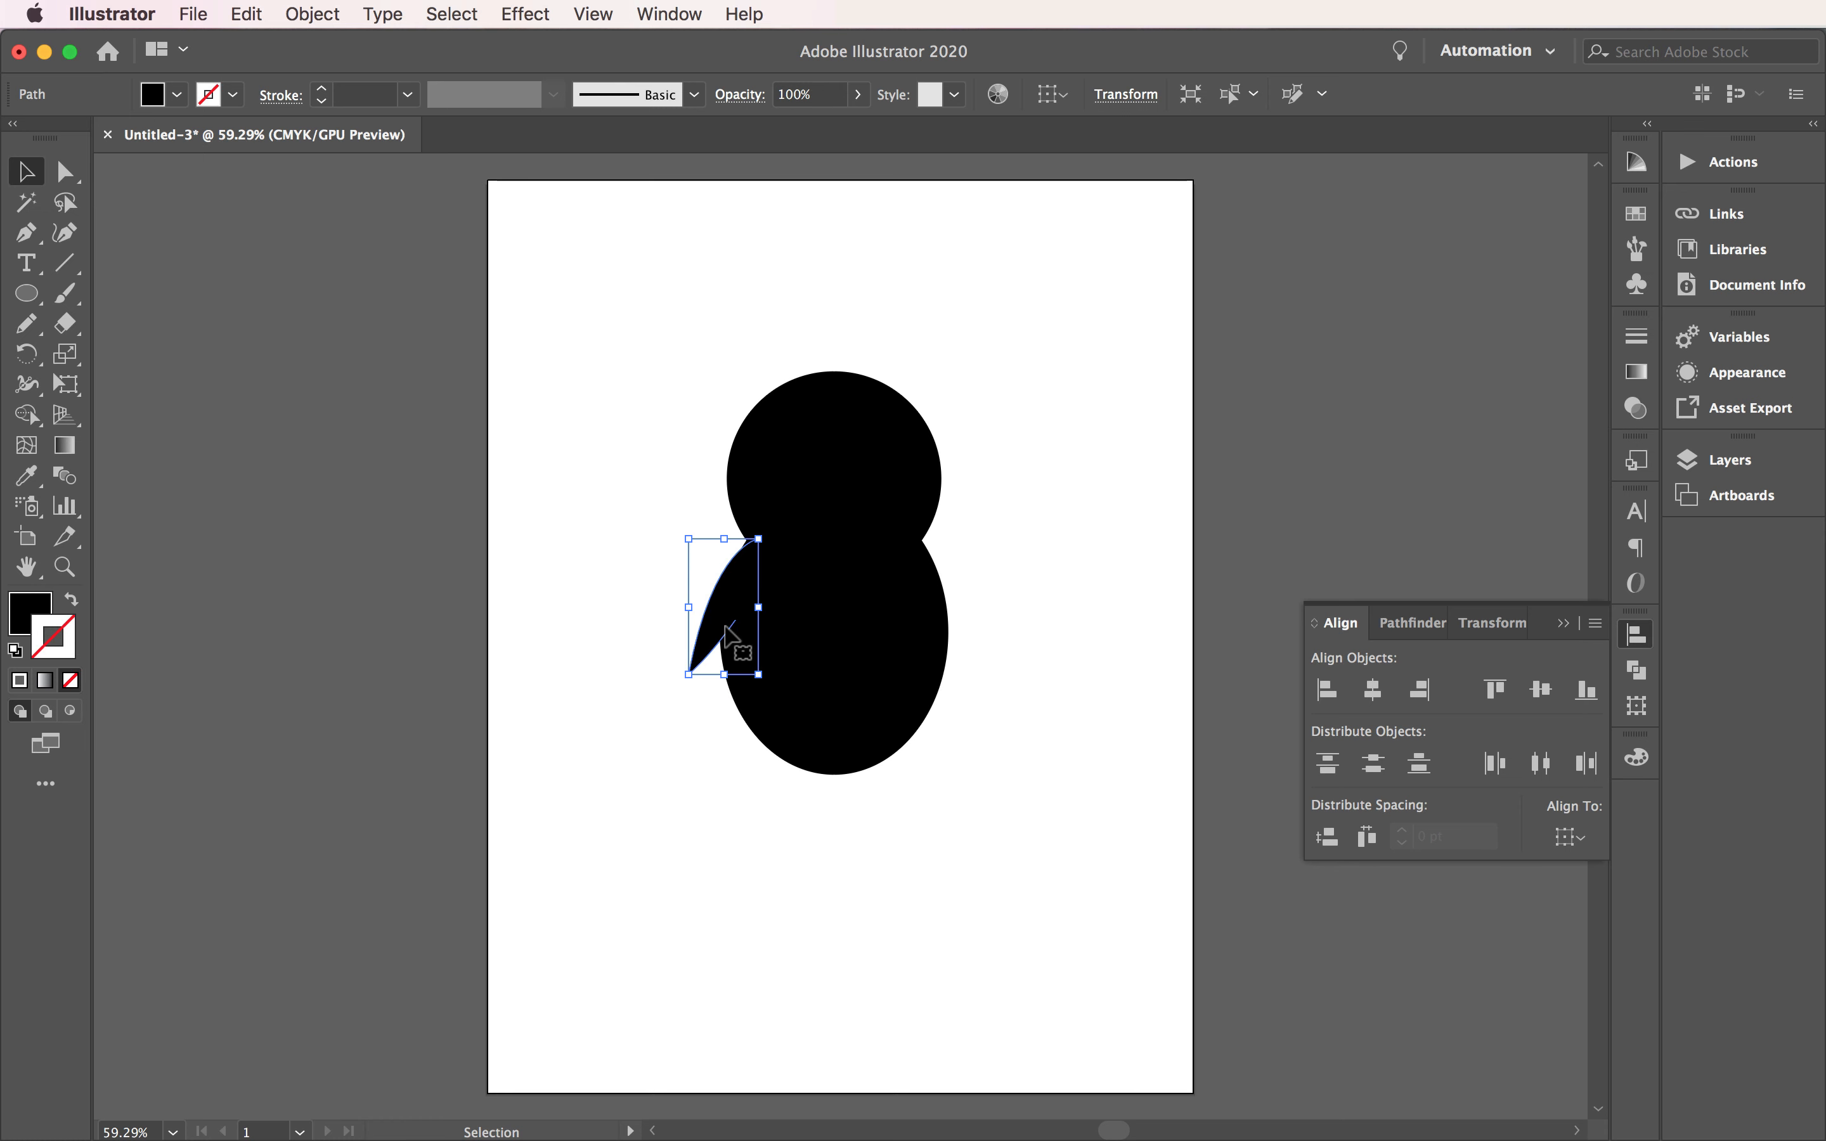
left_click(240, 8)
left_click(274, 132)
left_click(243, 7)
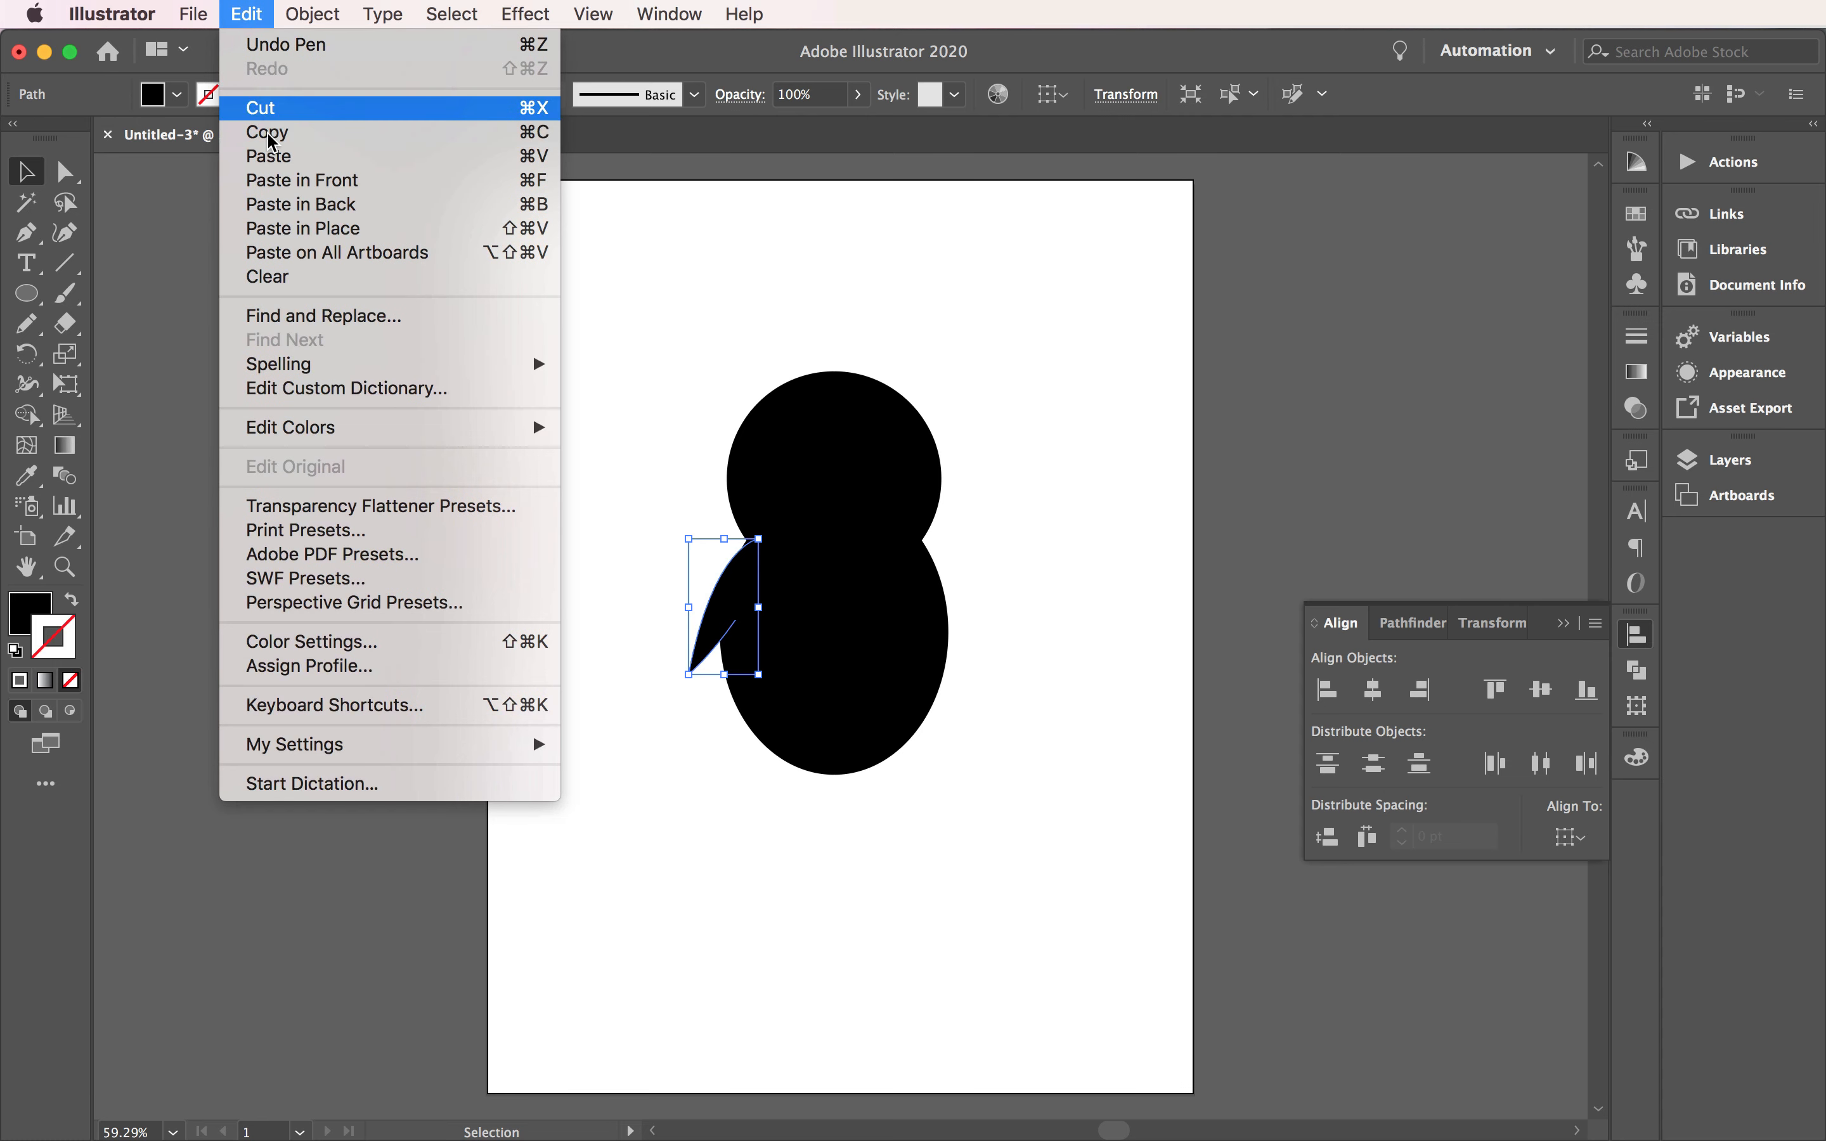
left_click(270, 155)
left_click_drag(841, 649, 1027, 619)
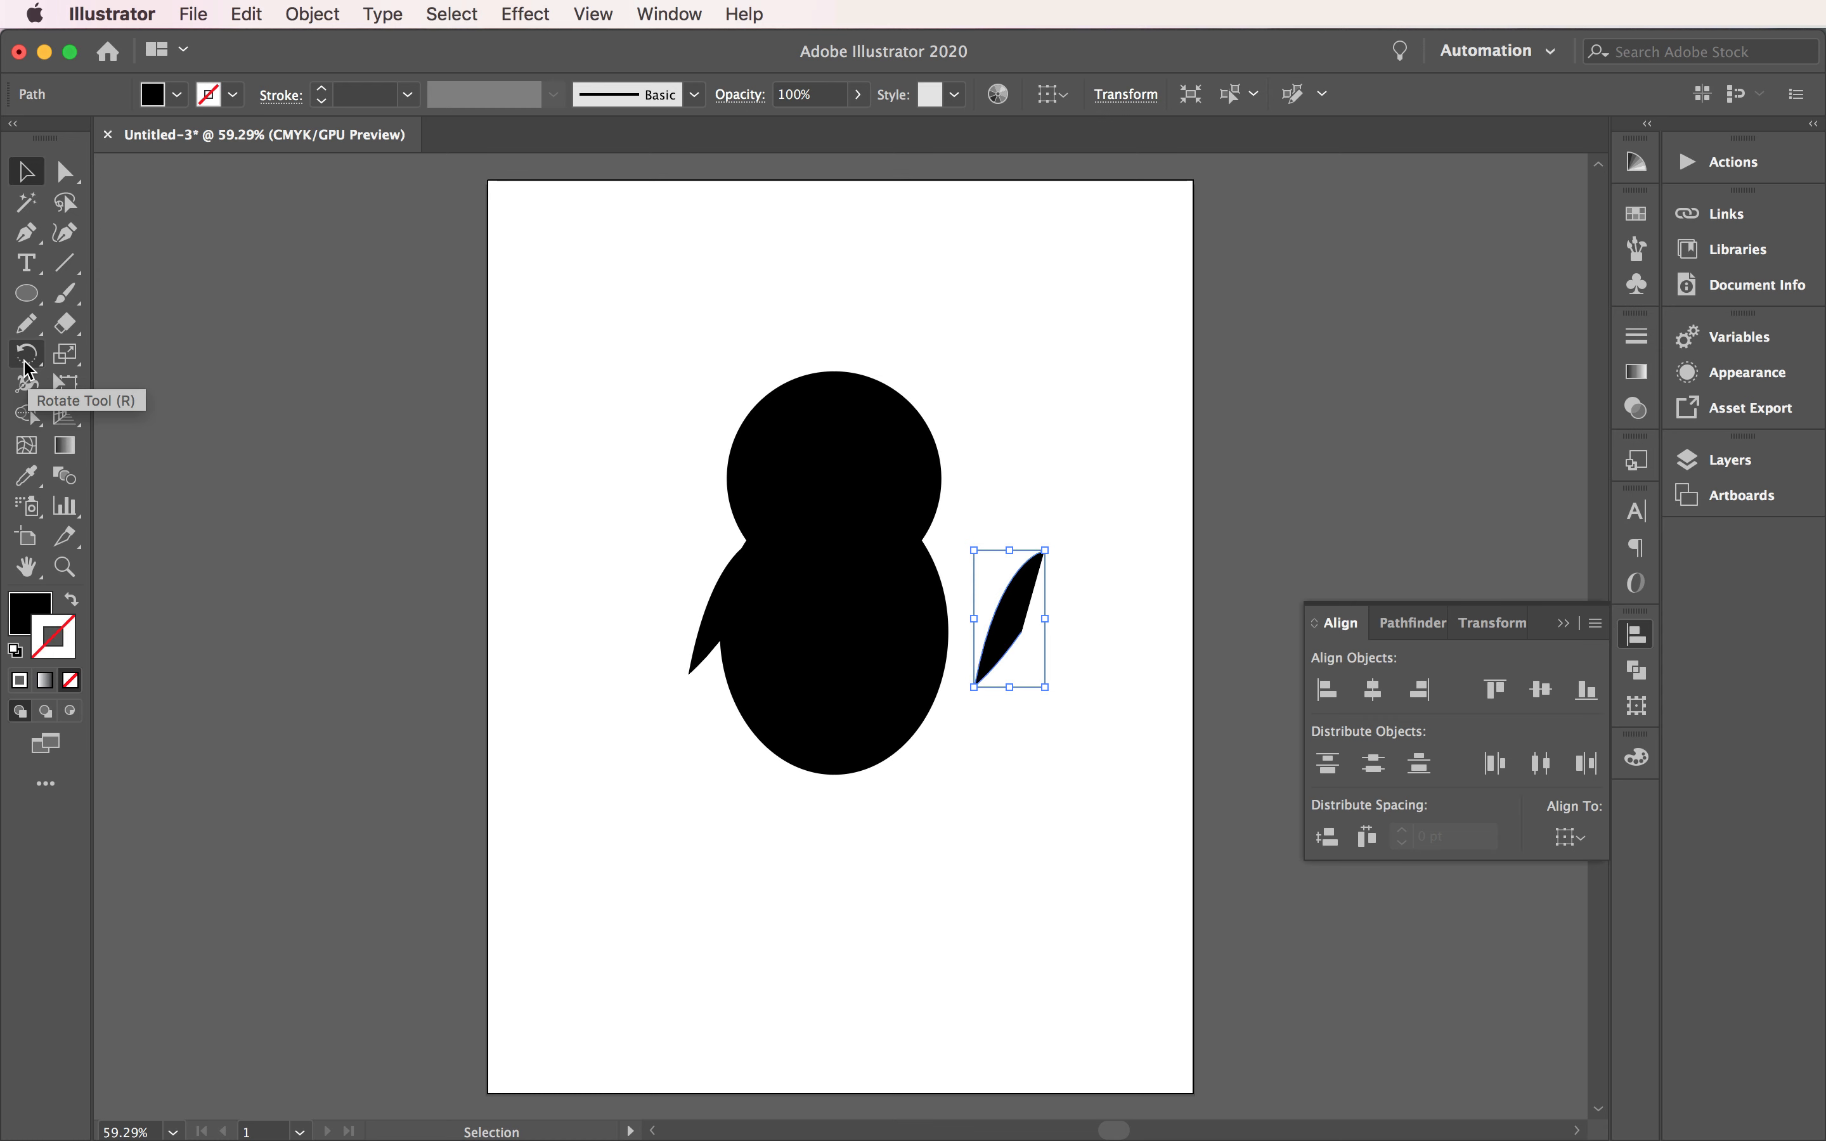
Step: Reflect the wing copy horizontally and attach it to the body's right side, mirroring the left wing
left_click_drag(27, 362, 152, 388)
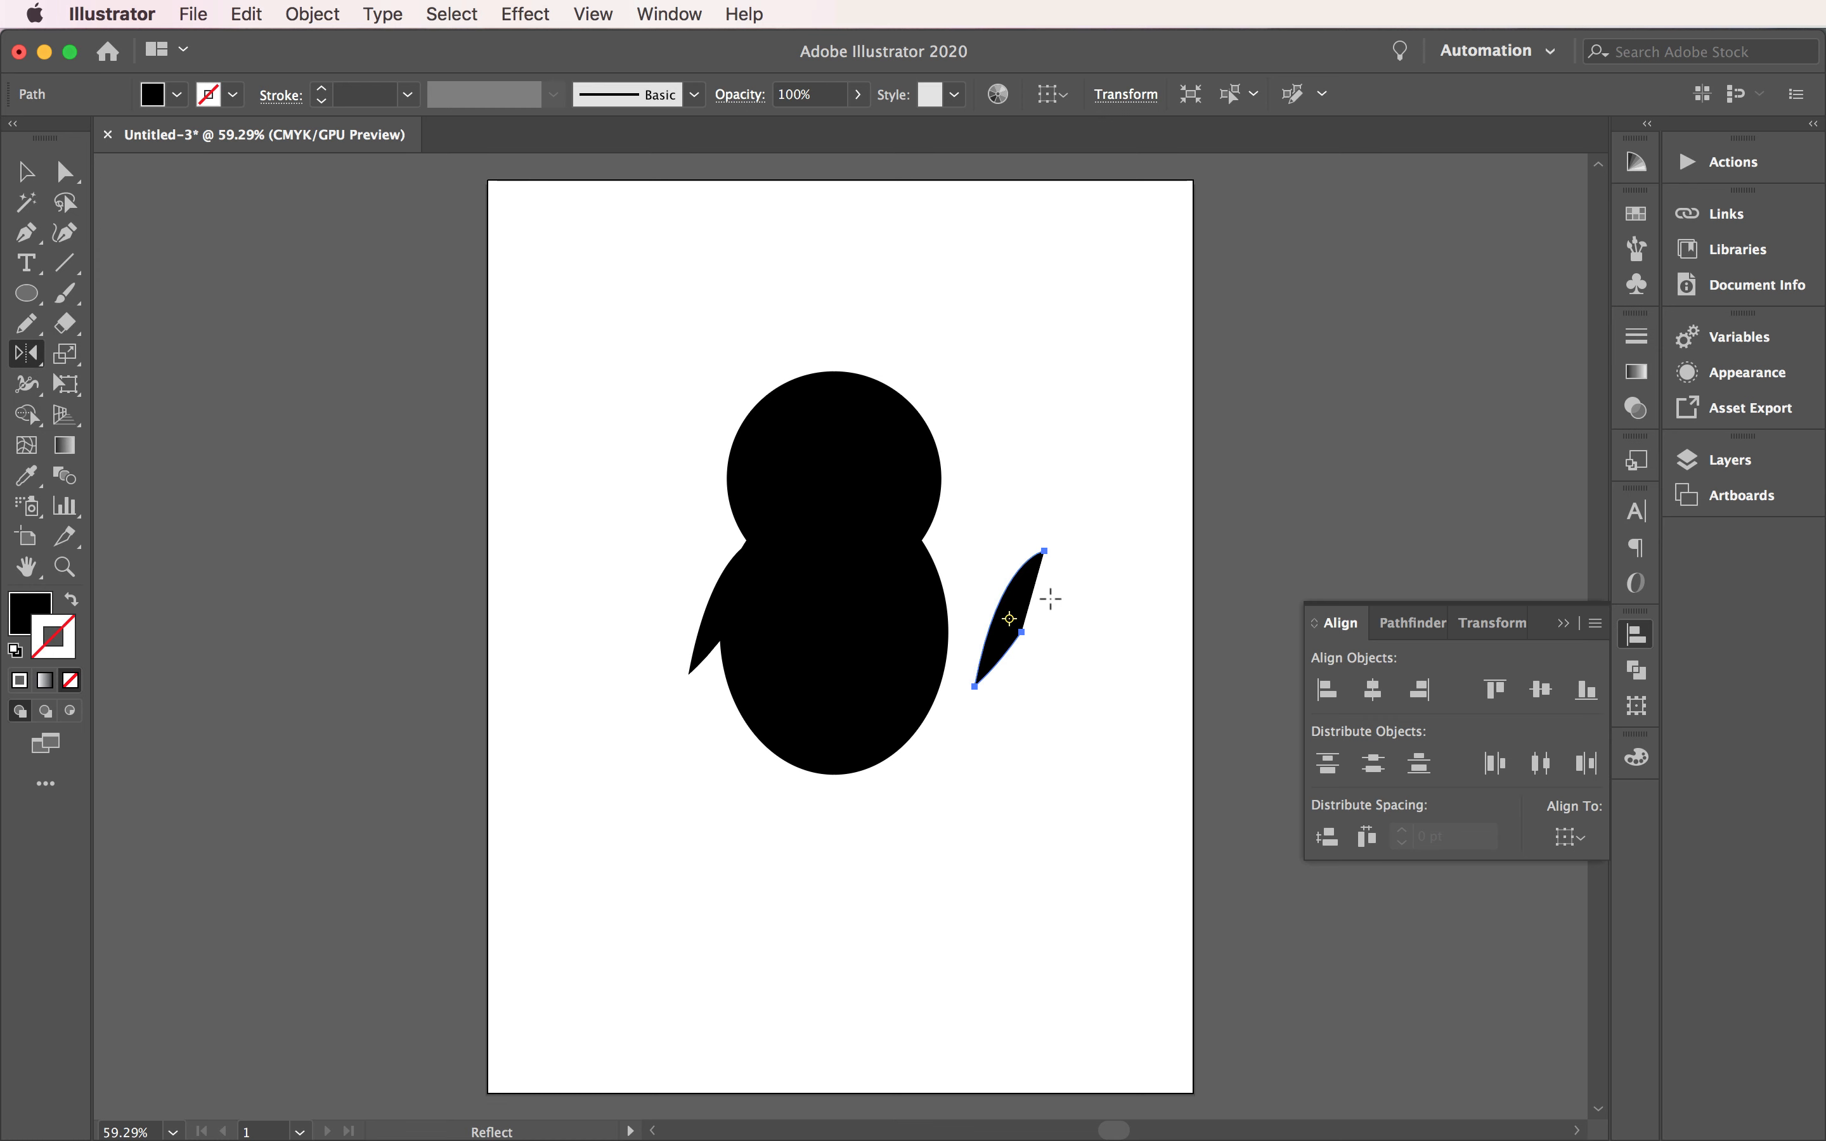
left_click_drag(1051, 599, 976, 599)
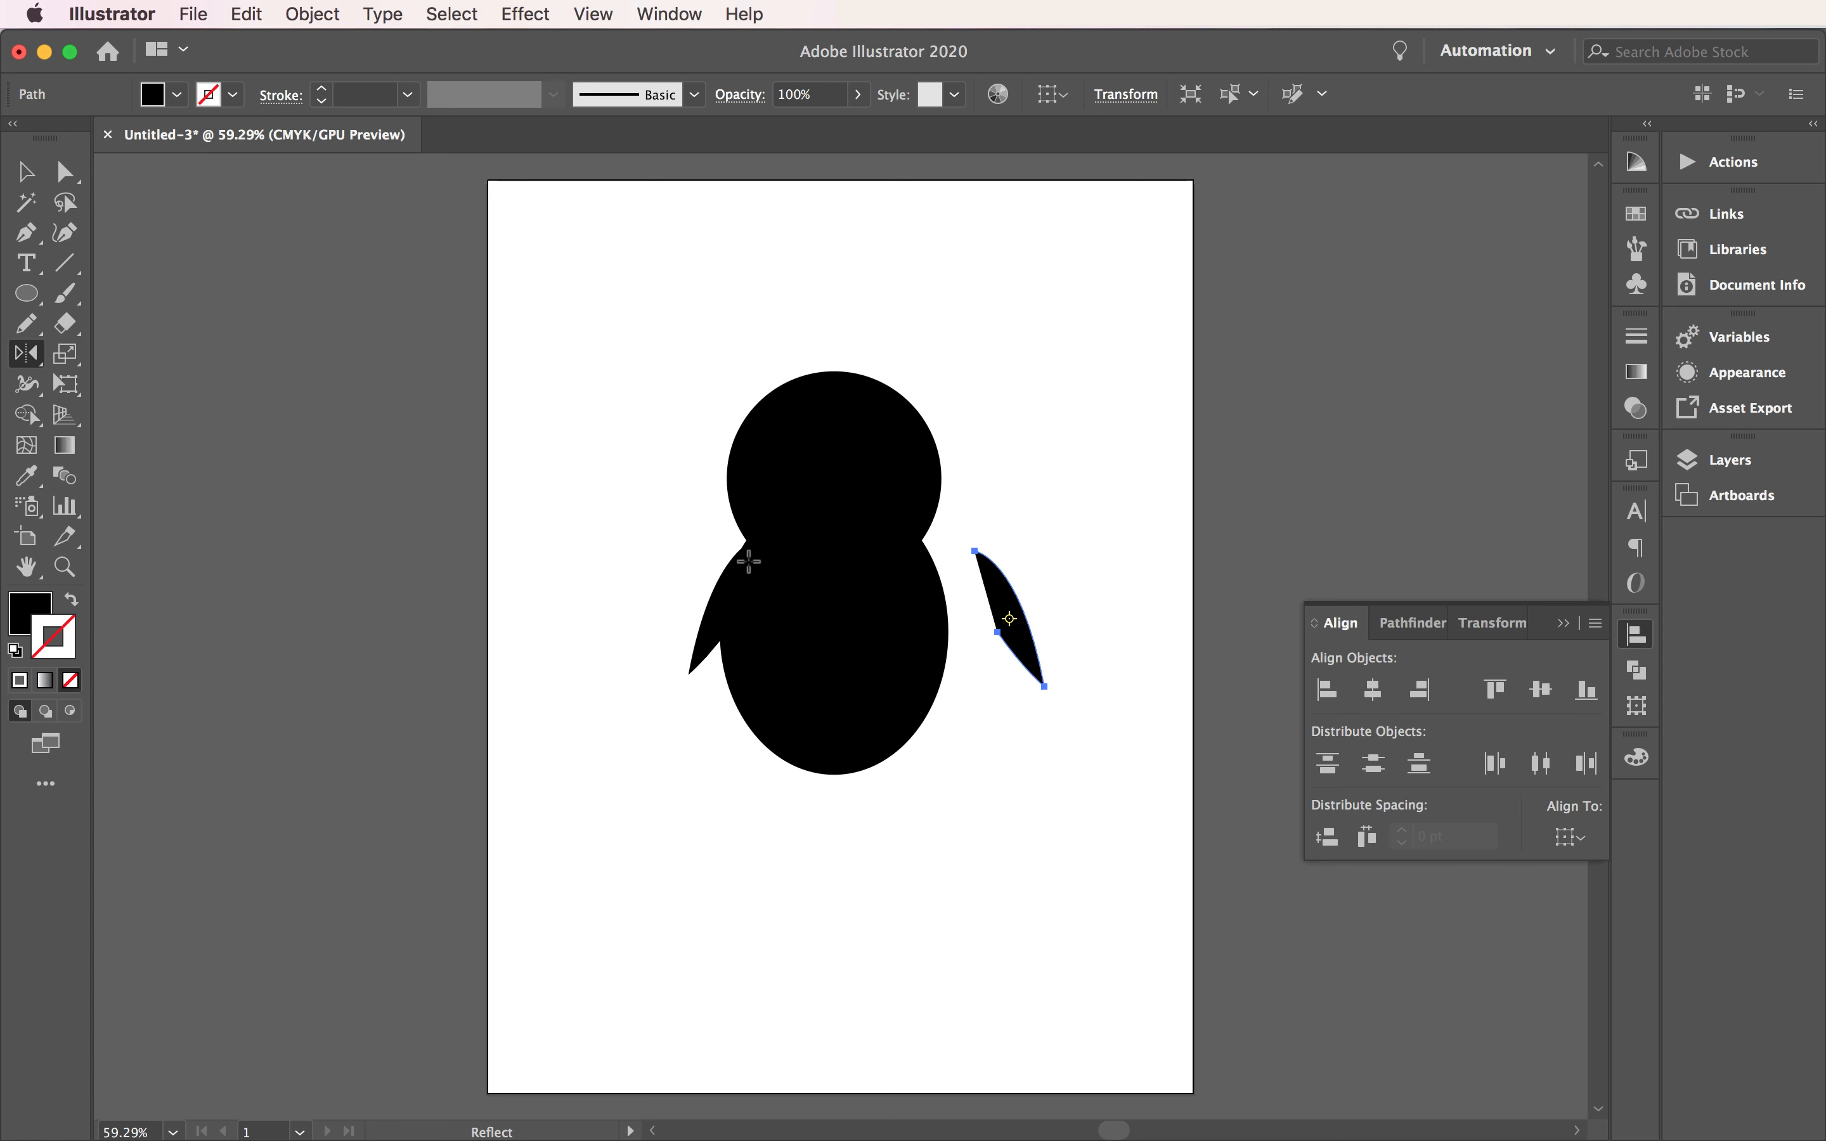
left_click(25, 172)
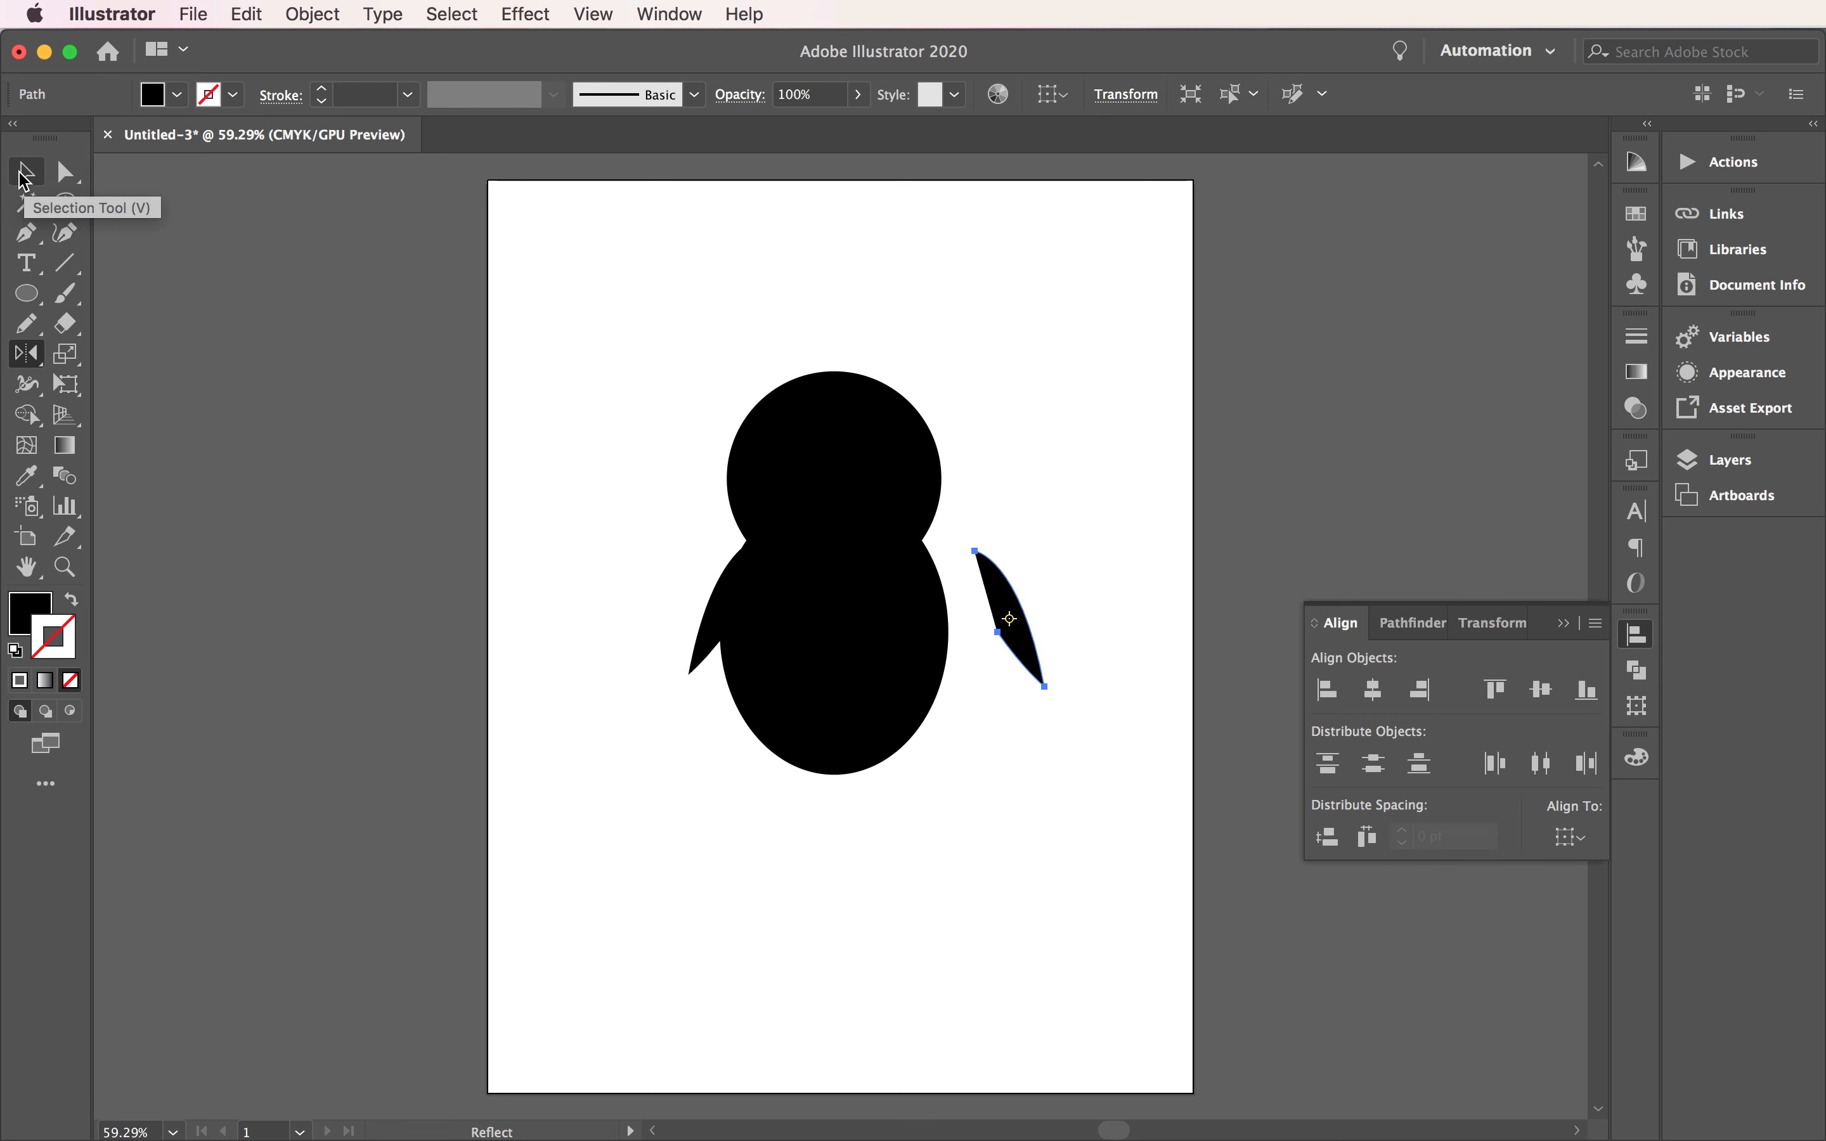
left_click_drag(1017, 609, 958, 593)
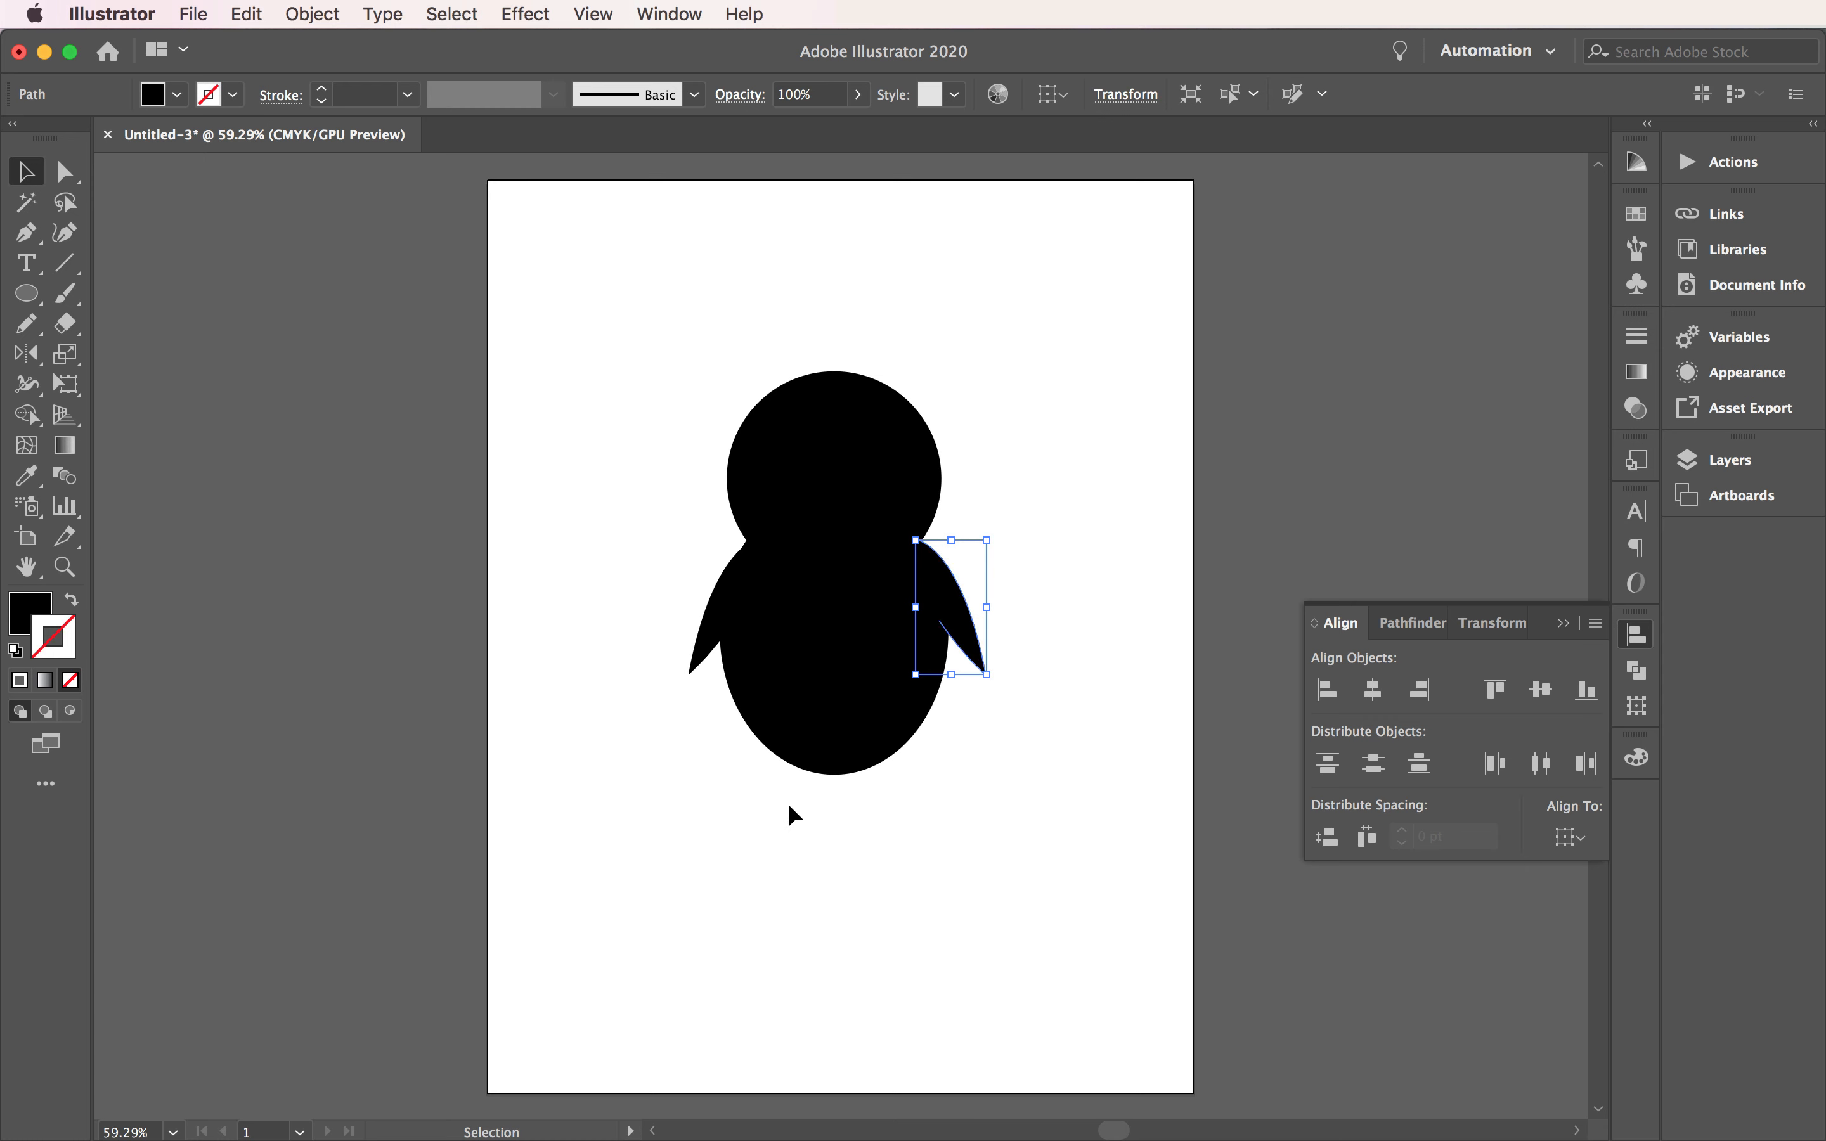
Step: Align the tops of the two wings and group them
left_click(708, 647, "shift")
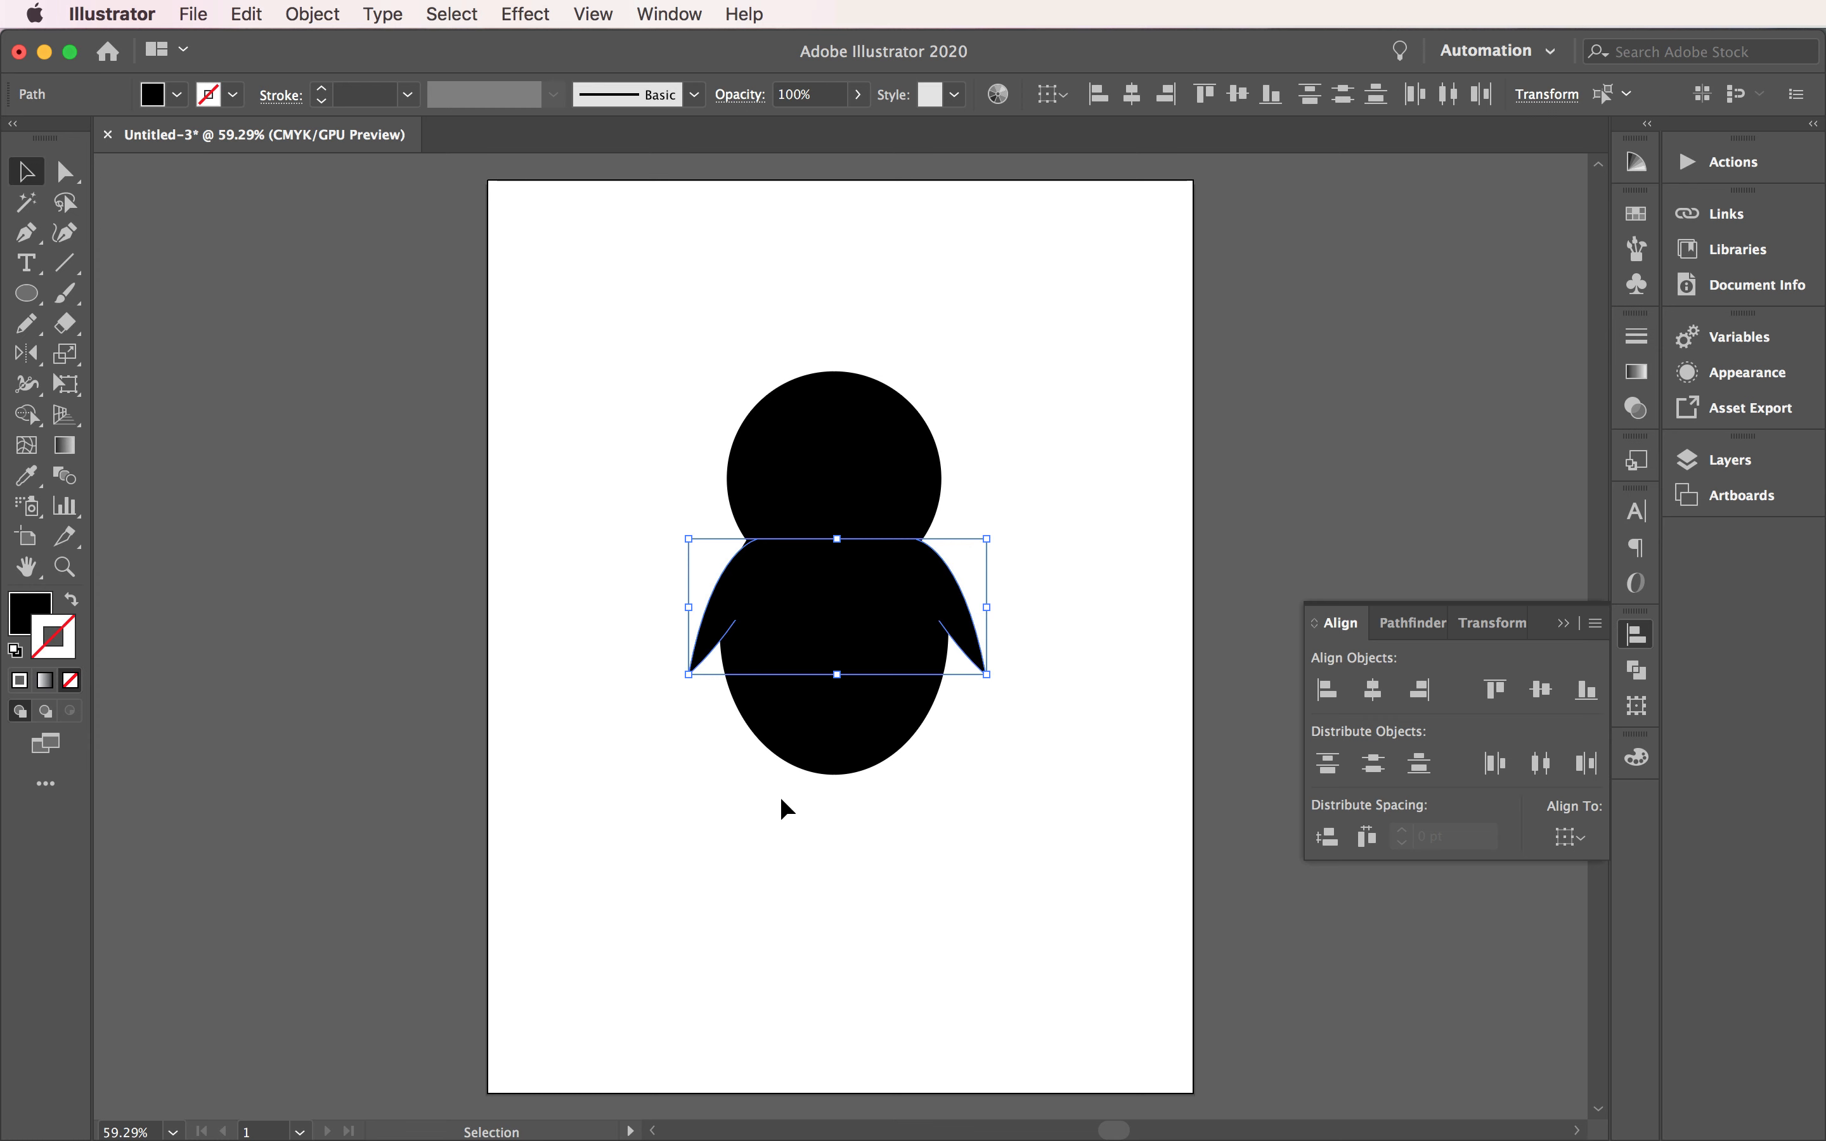
left_click(1496, 690)
left_click(315, 13)
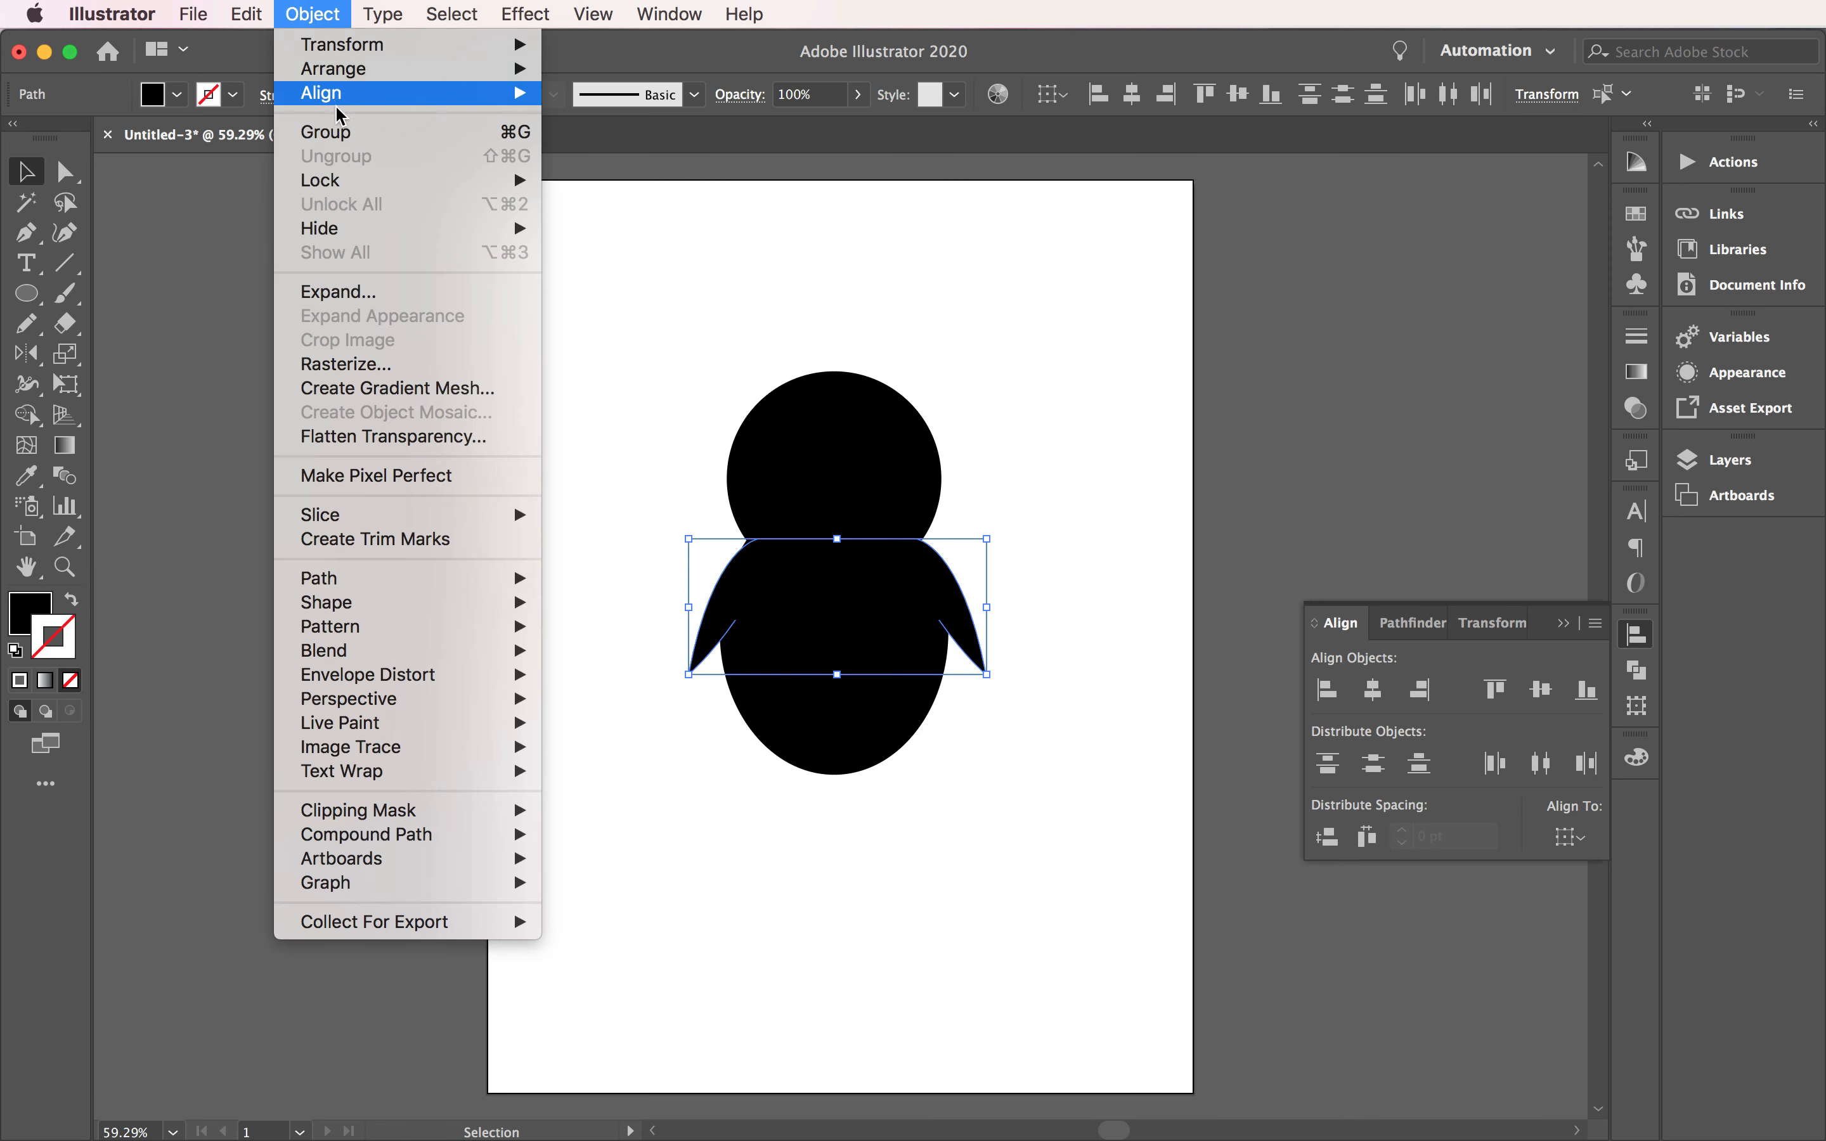
left_click(332, 133)
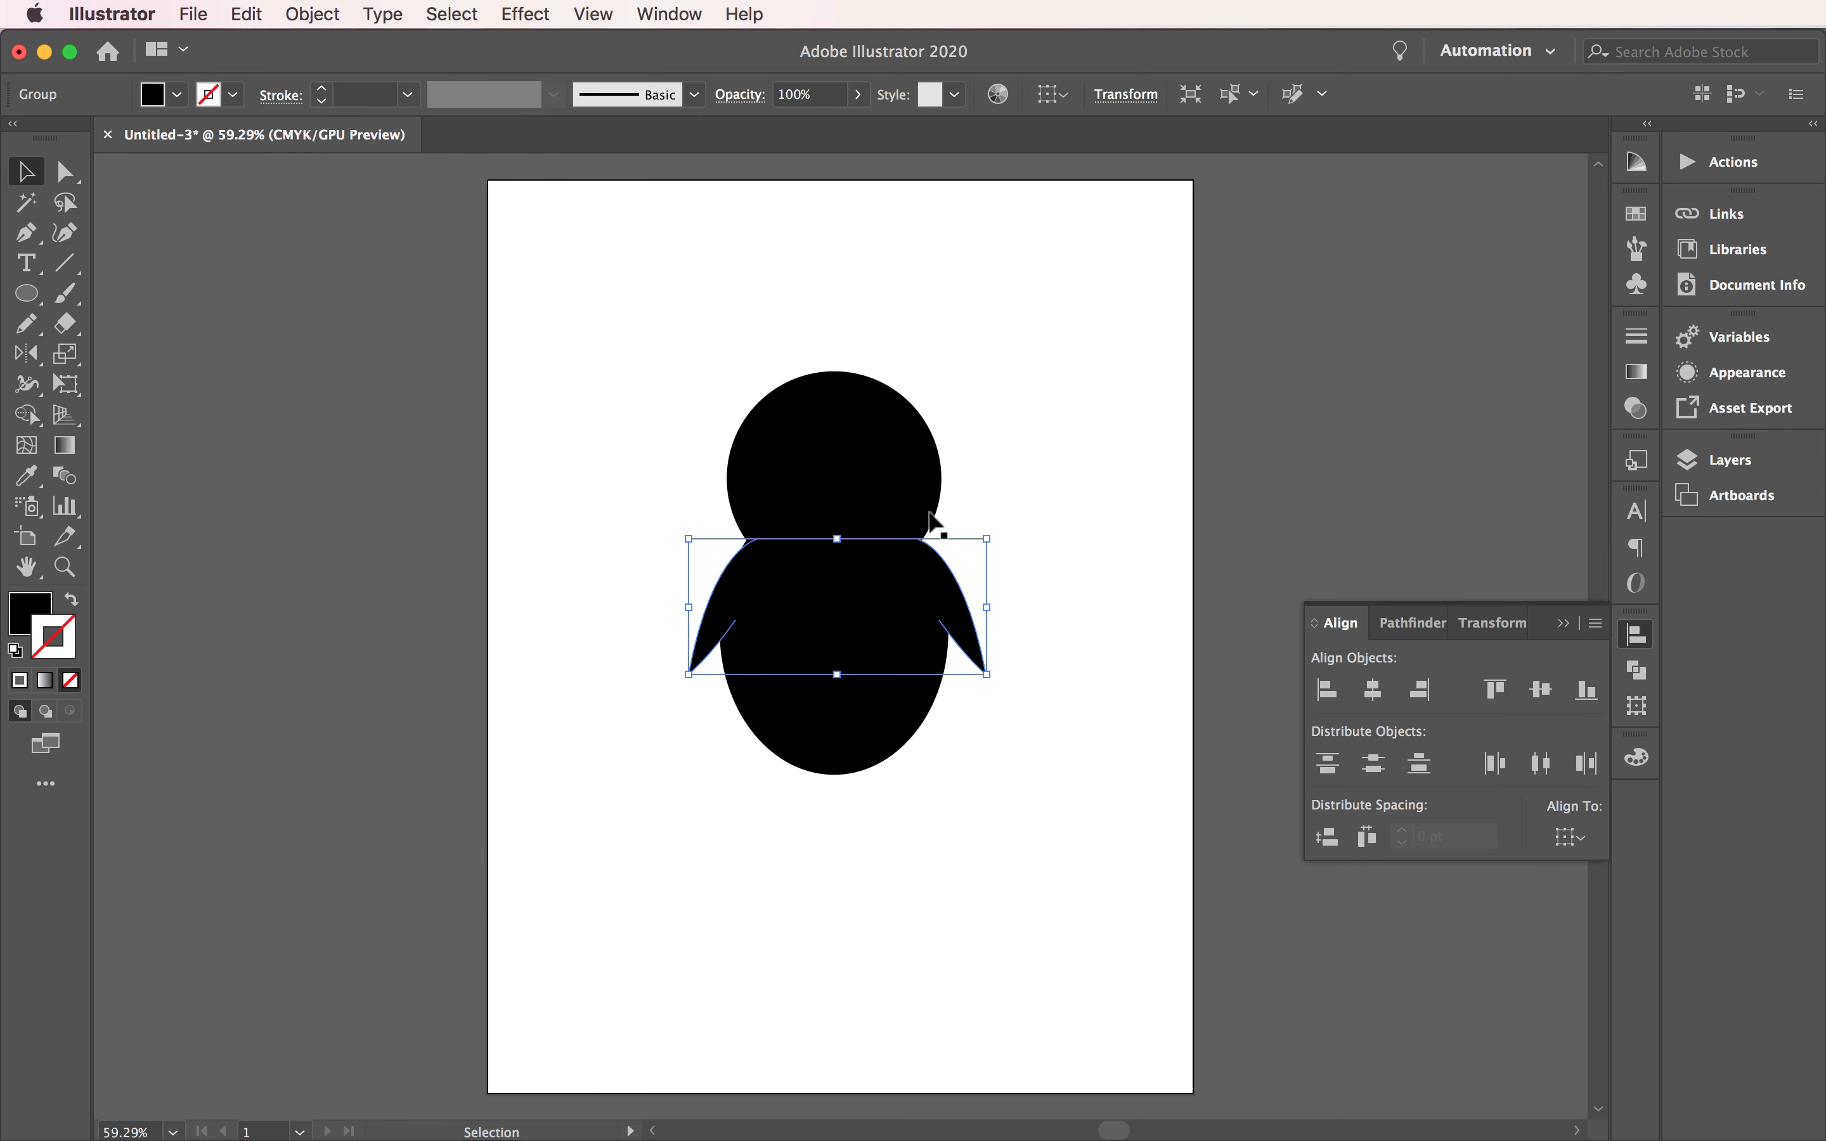
double_click(966, 625)
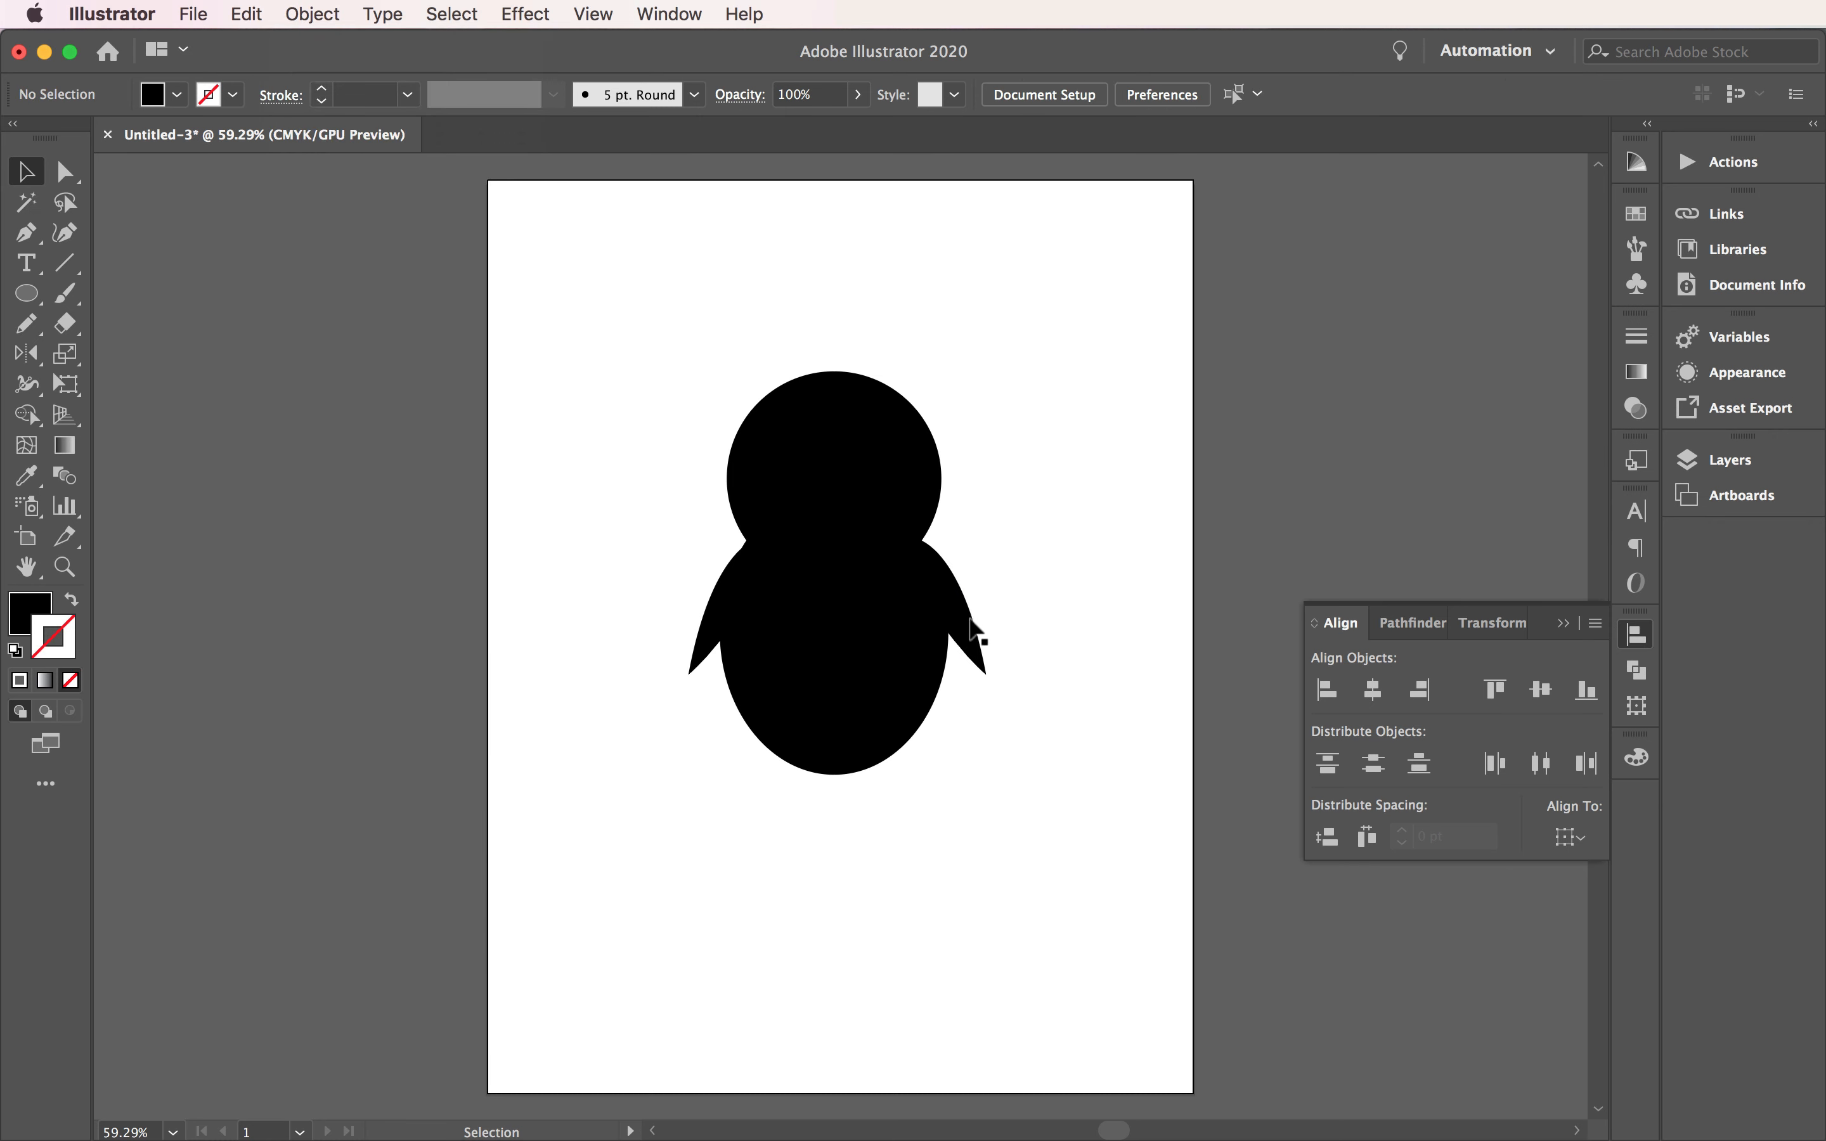
double_click(989, 453)
Step: Move the grouped wings slightly lower and align them with the body group on their horizontal centers
mouse_move(970, 614)
left_mouse_down()
mouse_move(945, 342)
mouse_move(1045, 406)
mouse_move(952, 615)
mouse_move(972, 620)
left_mouse_up()
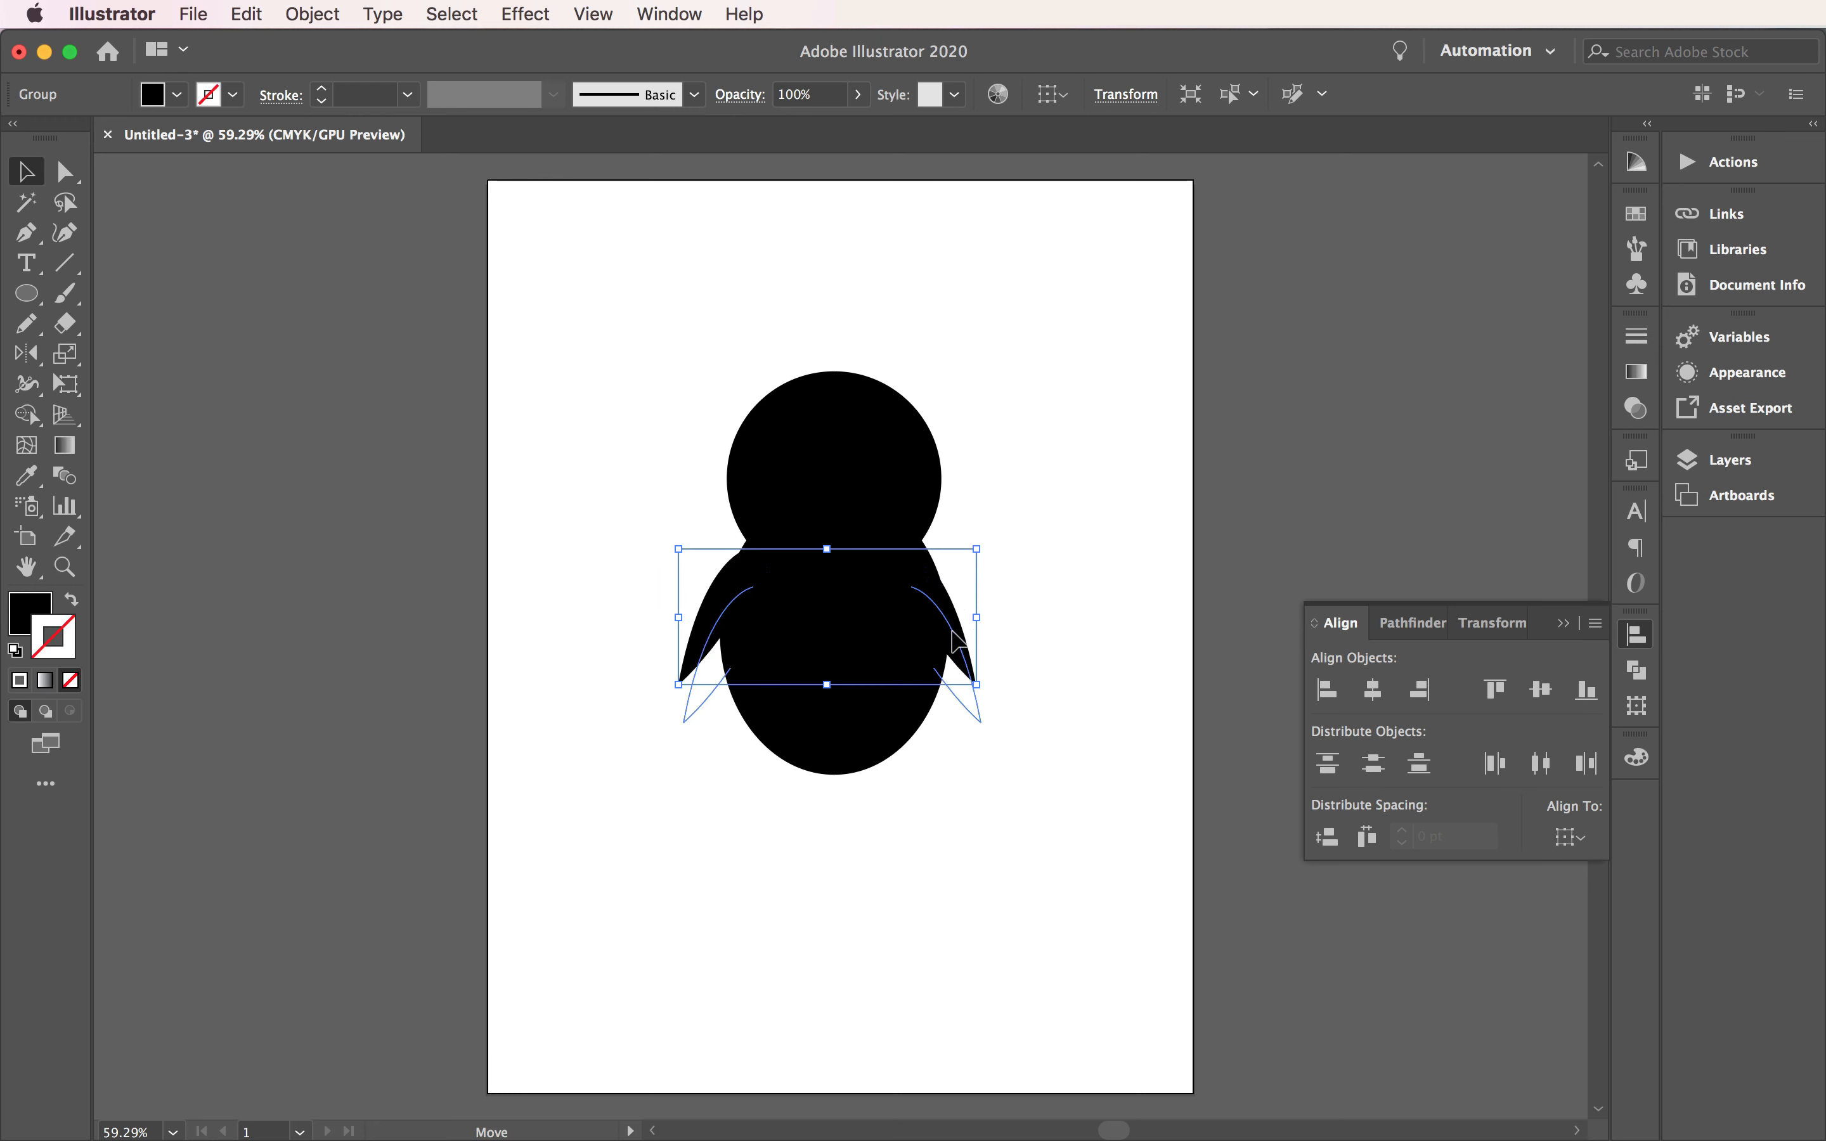
left_click(854, 445)
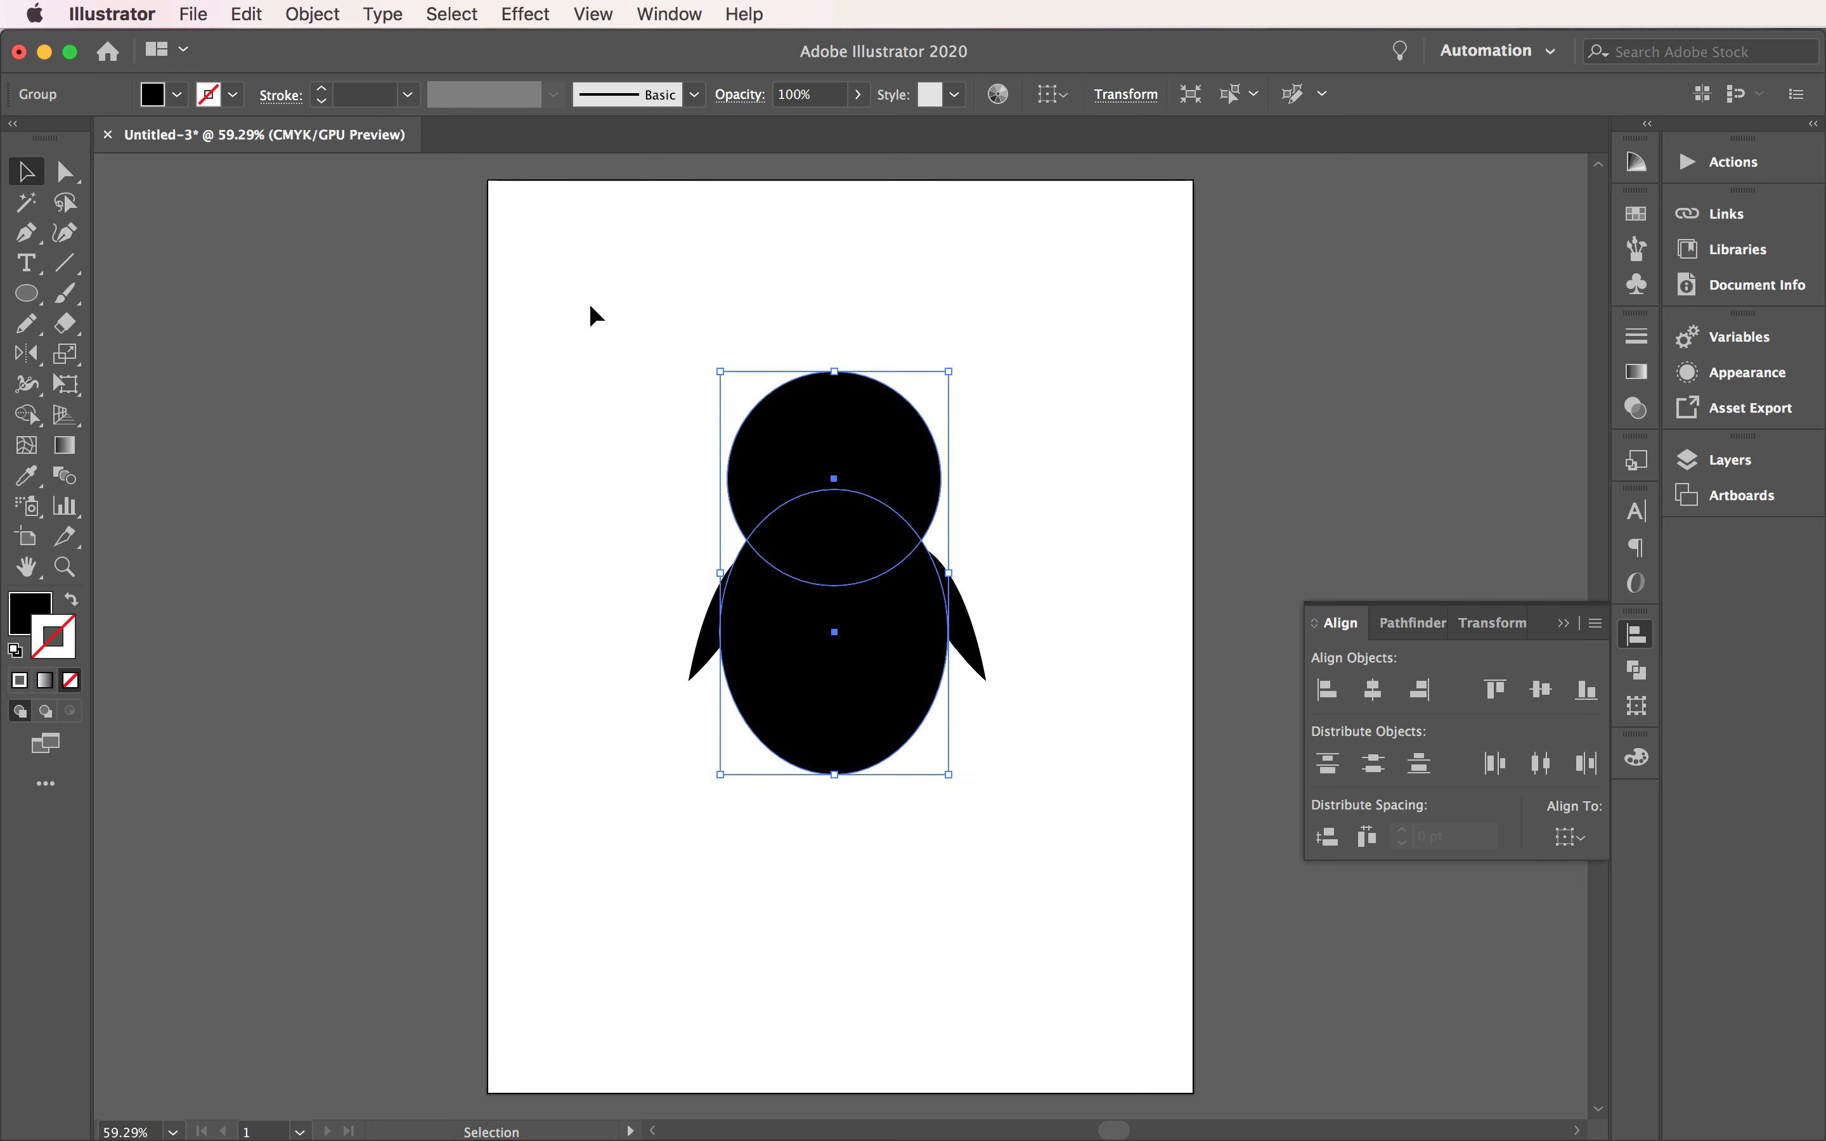
left_click_drag(579, 290, 990, 737)
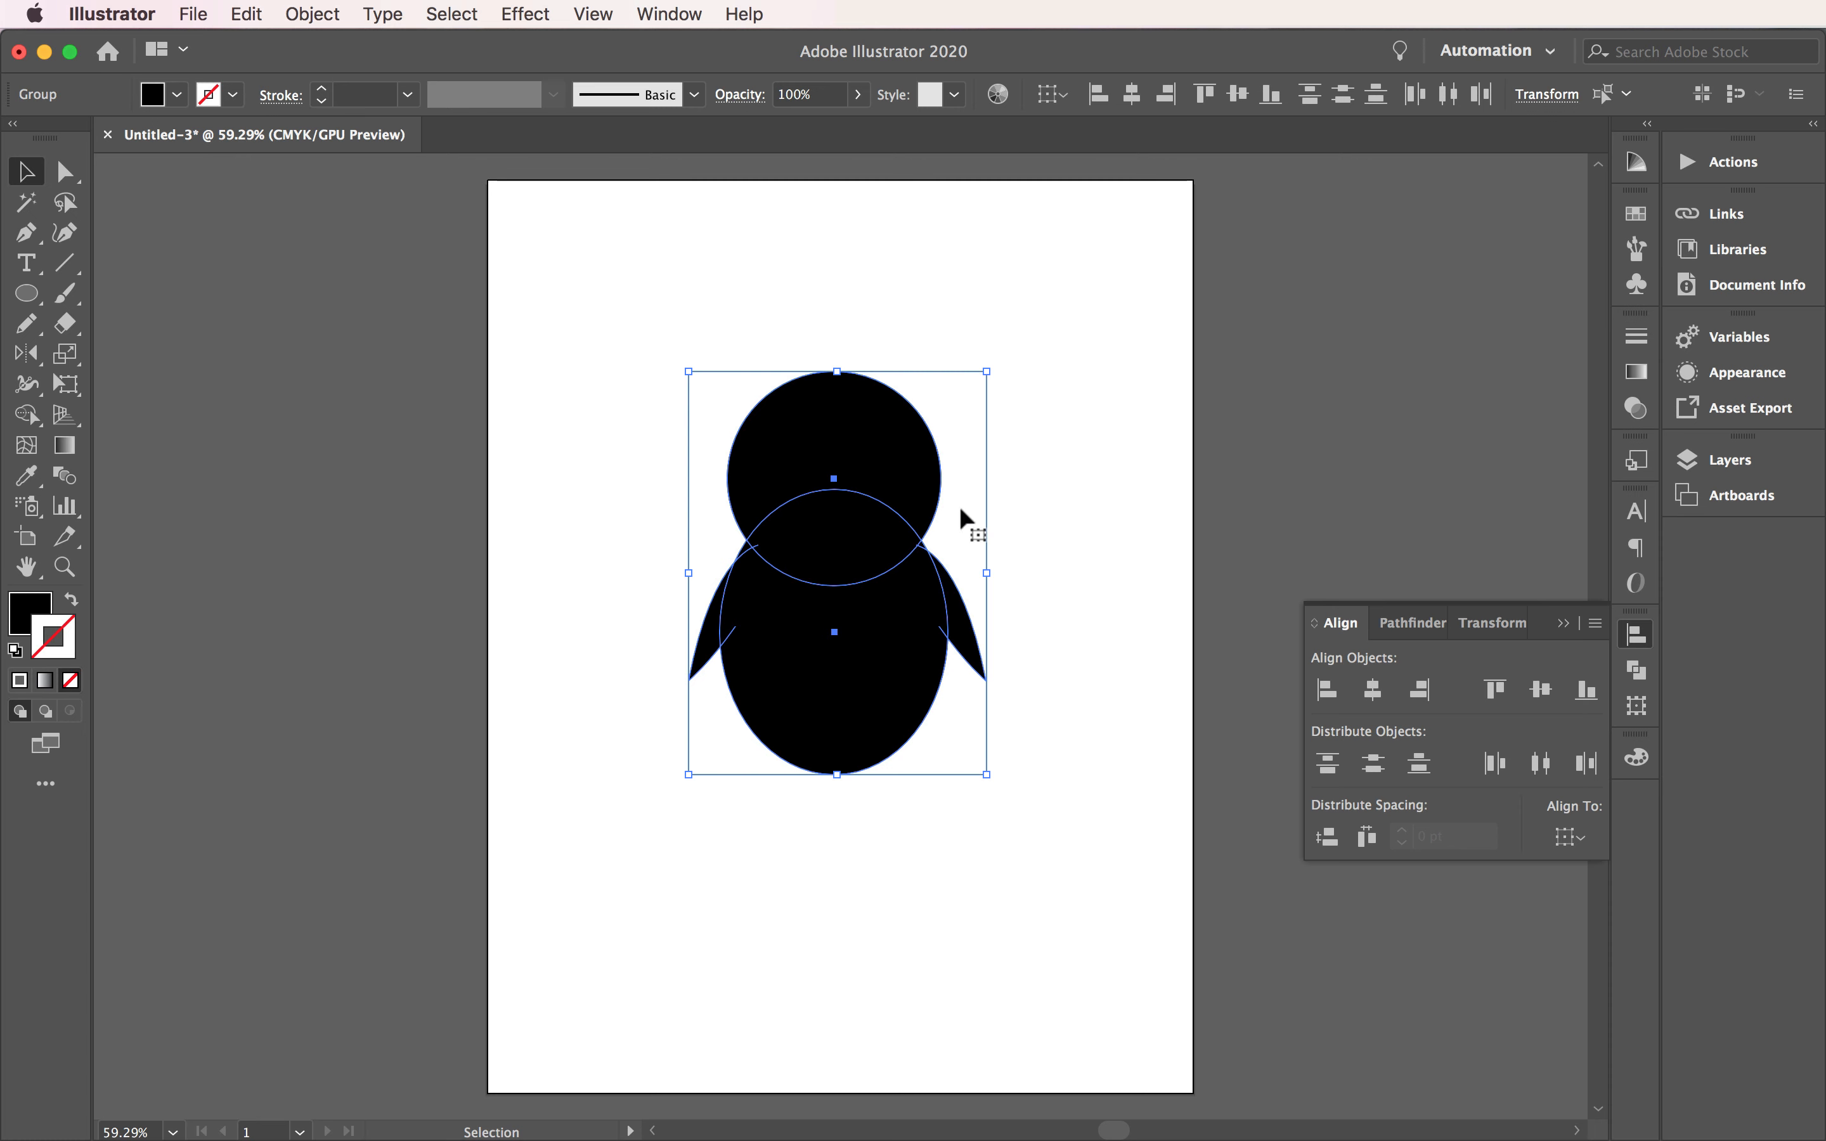
left_click(1373, 693)
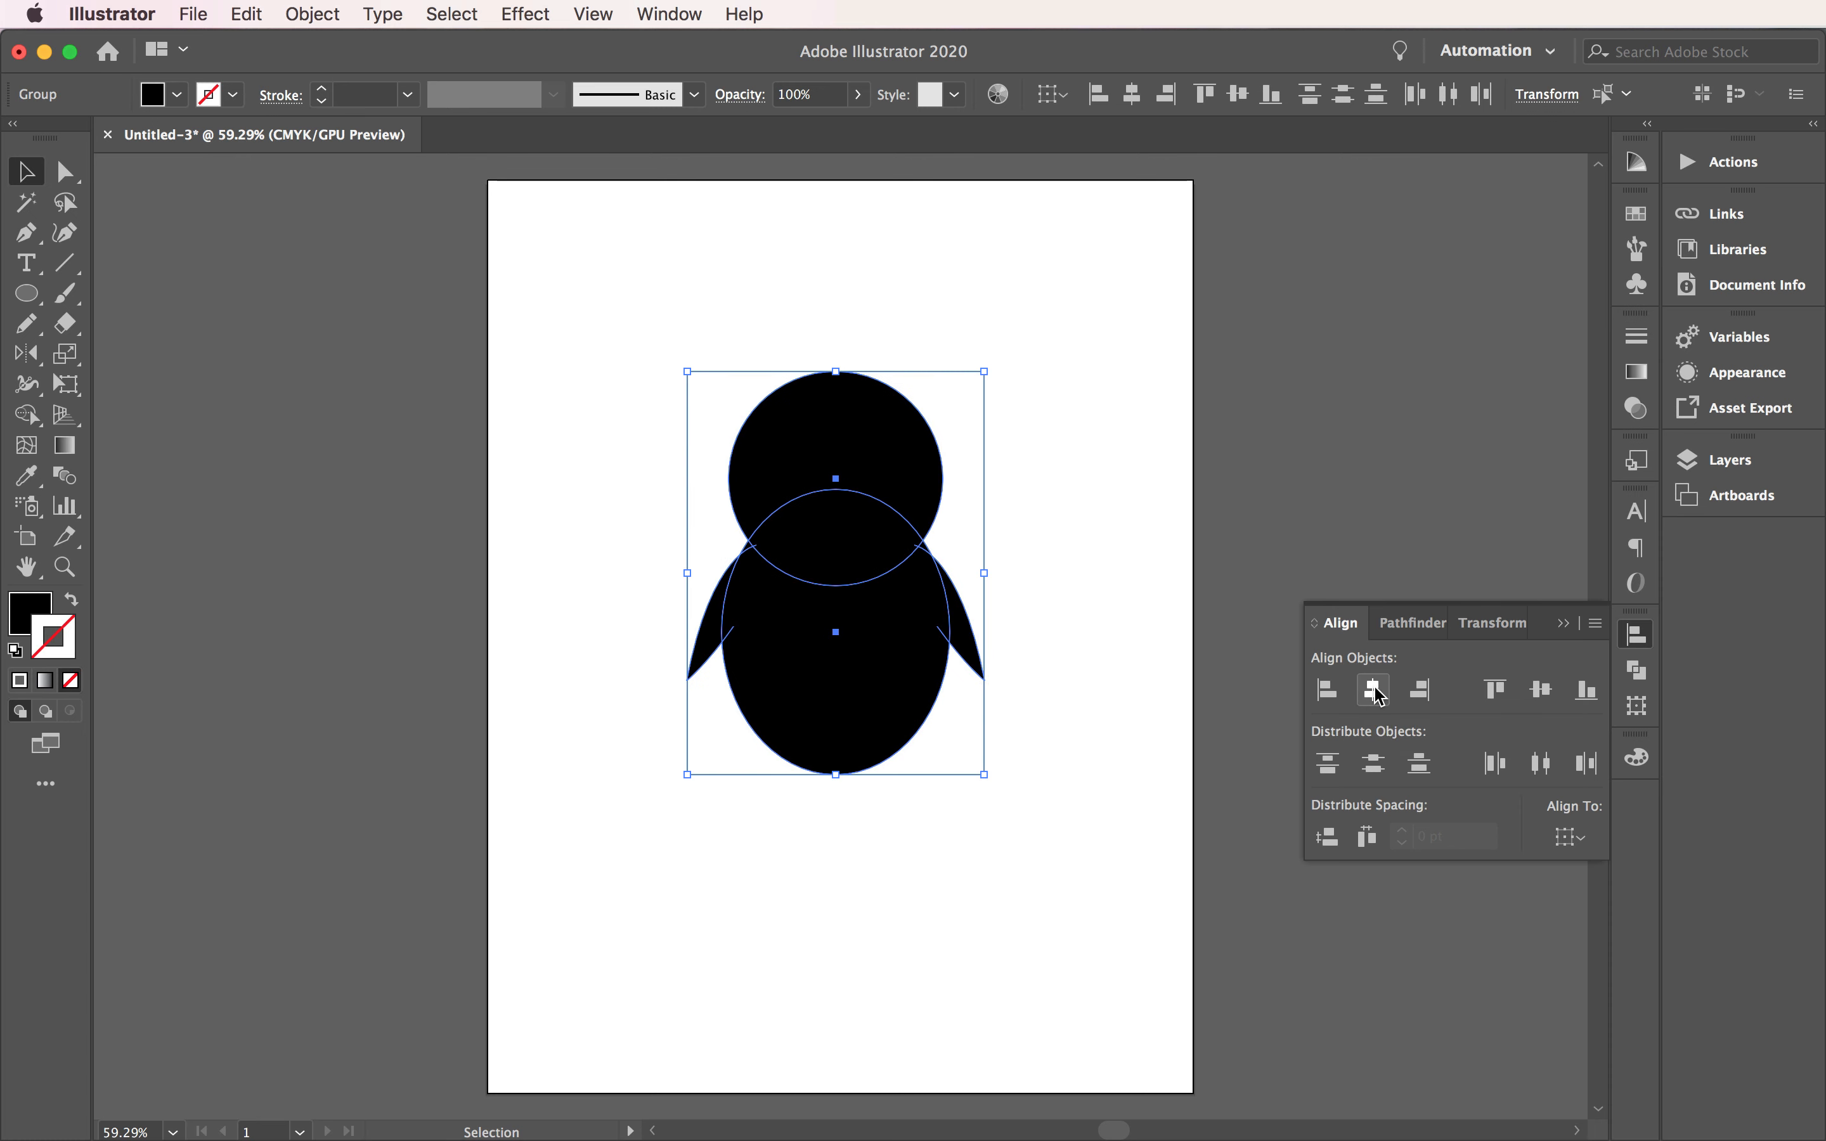
left_click(1127, 444)
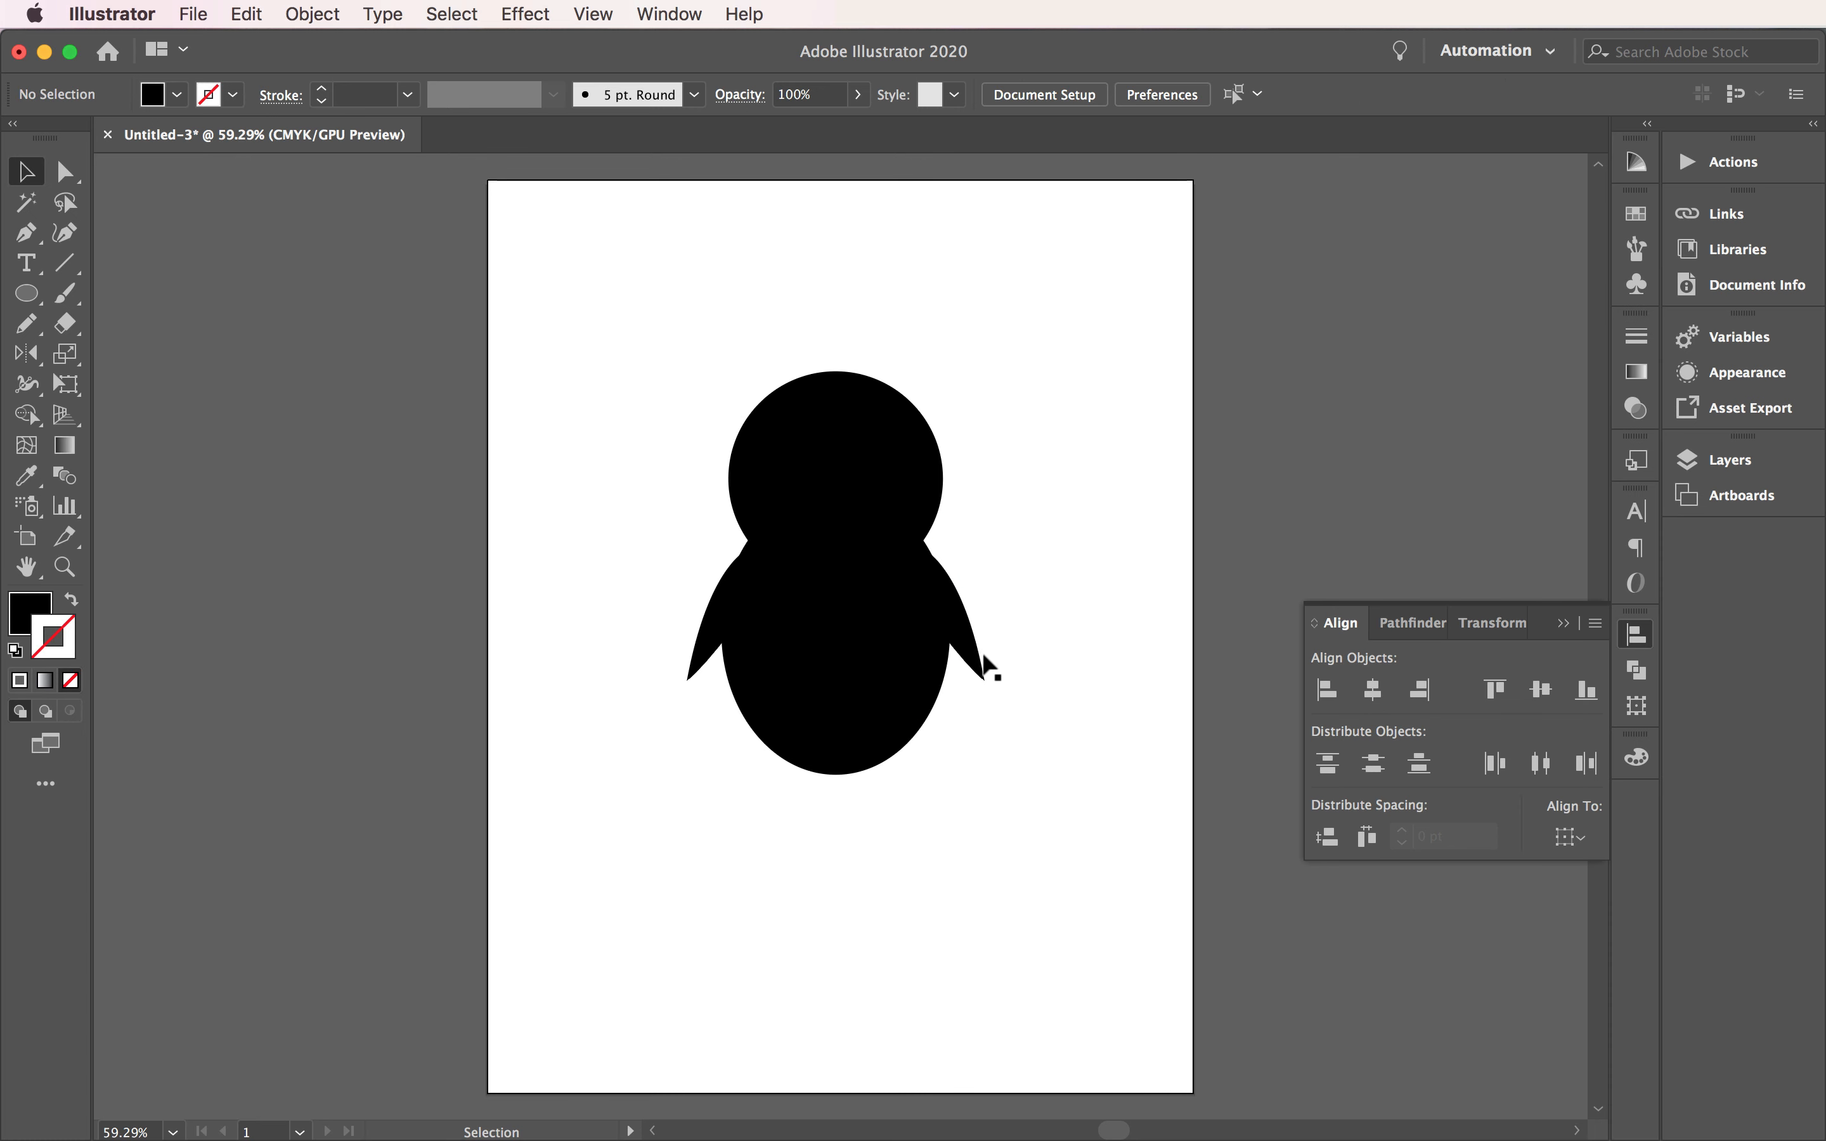
Step: Stretch the grouped wings slightly upward so their tops meet the point where the head and body join
left_click(962, 626)
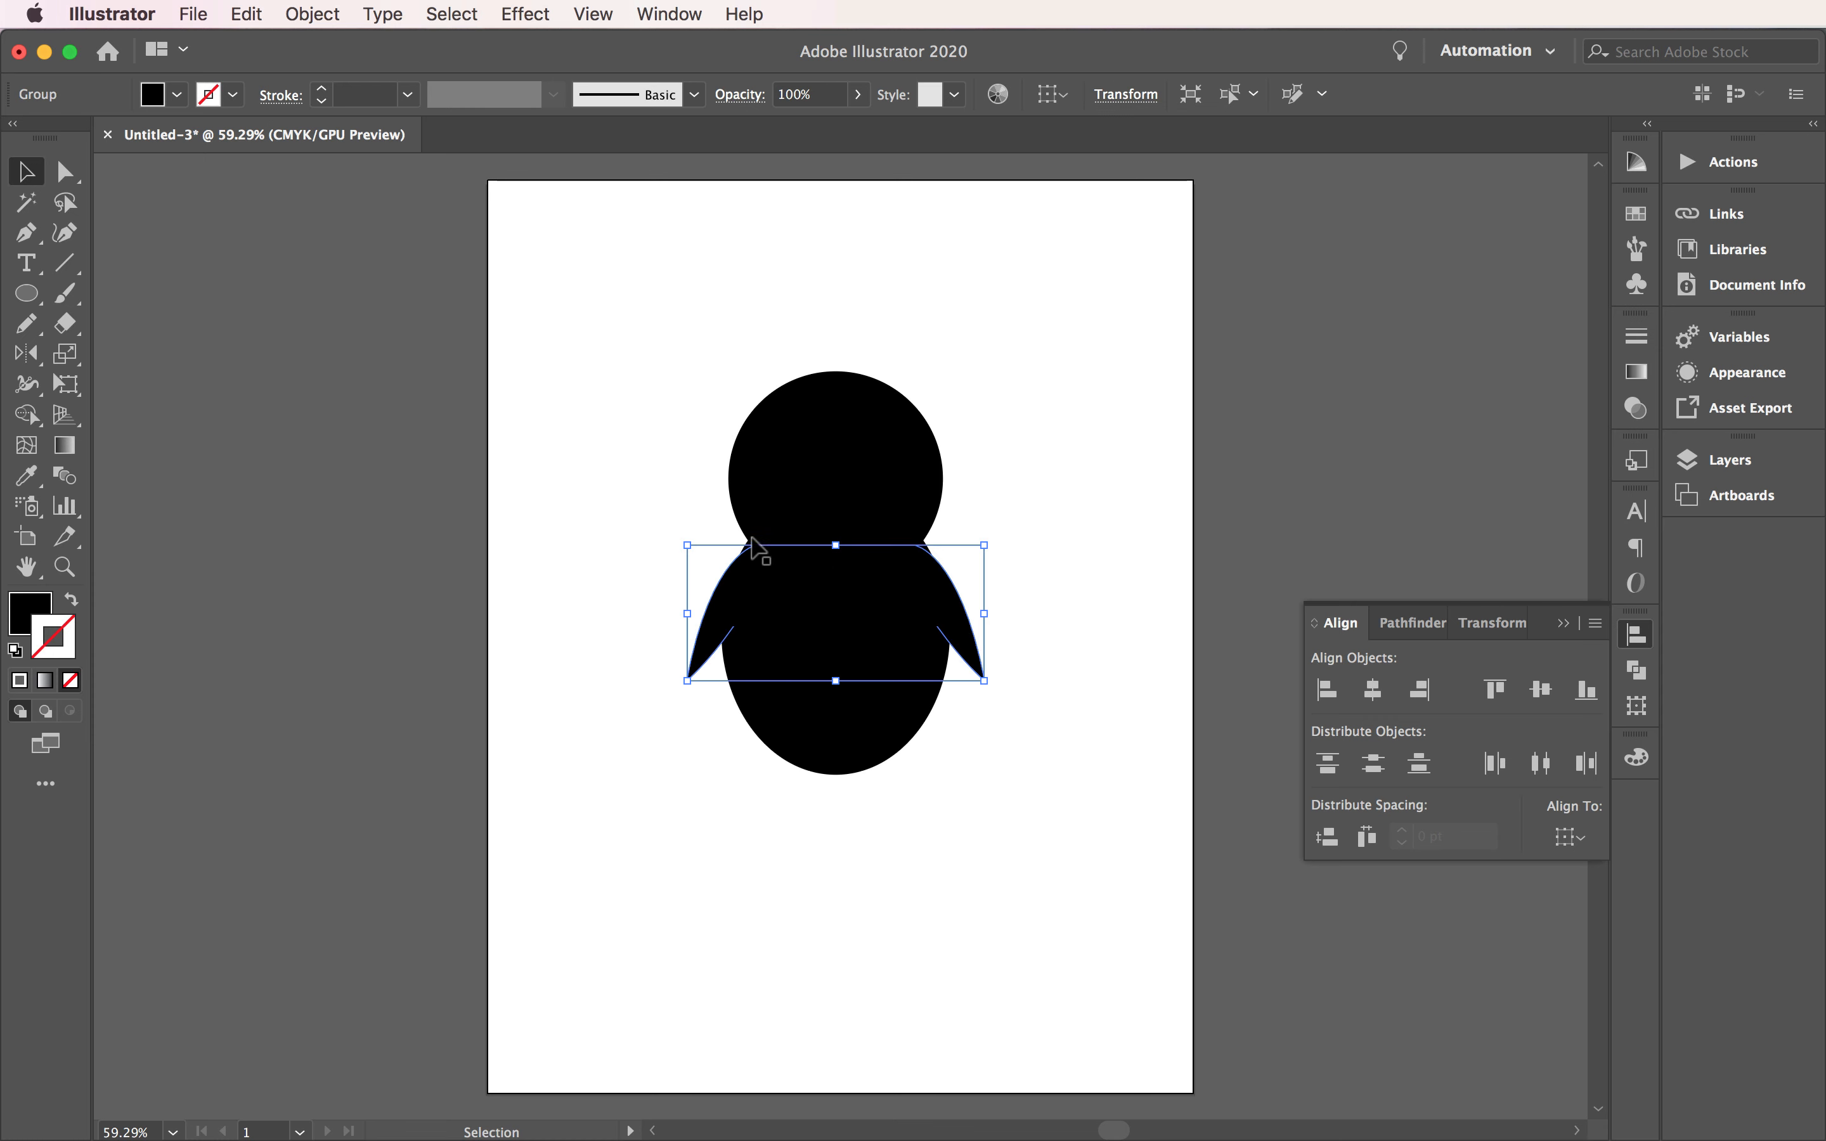
left_click(838, 783)
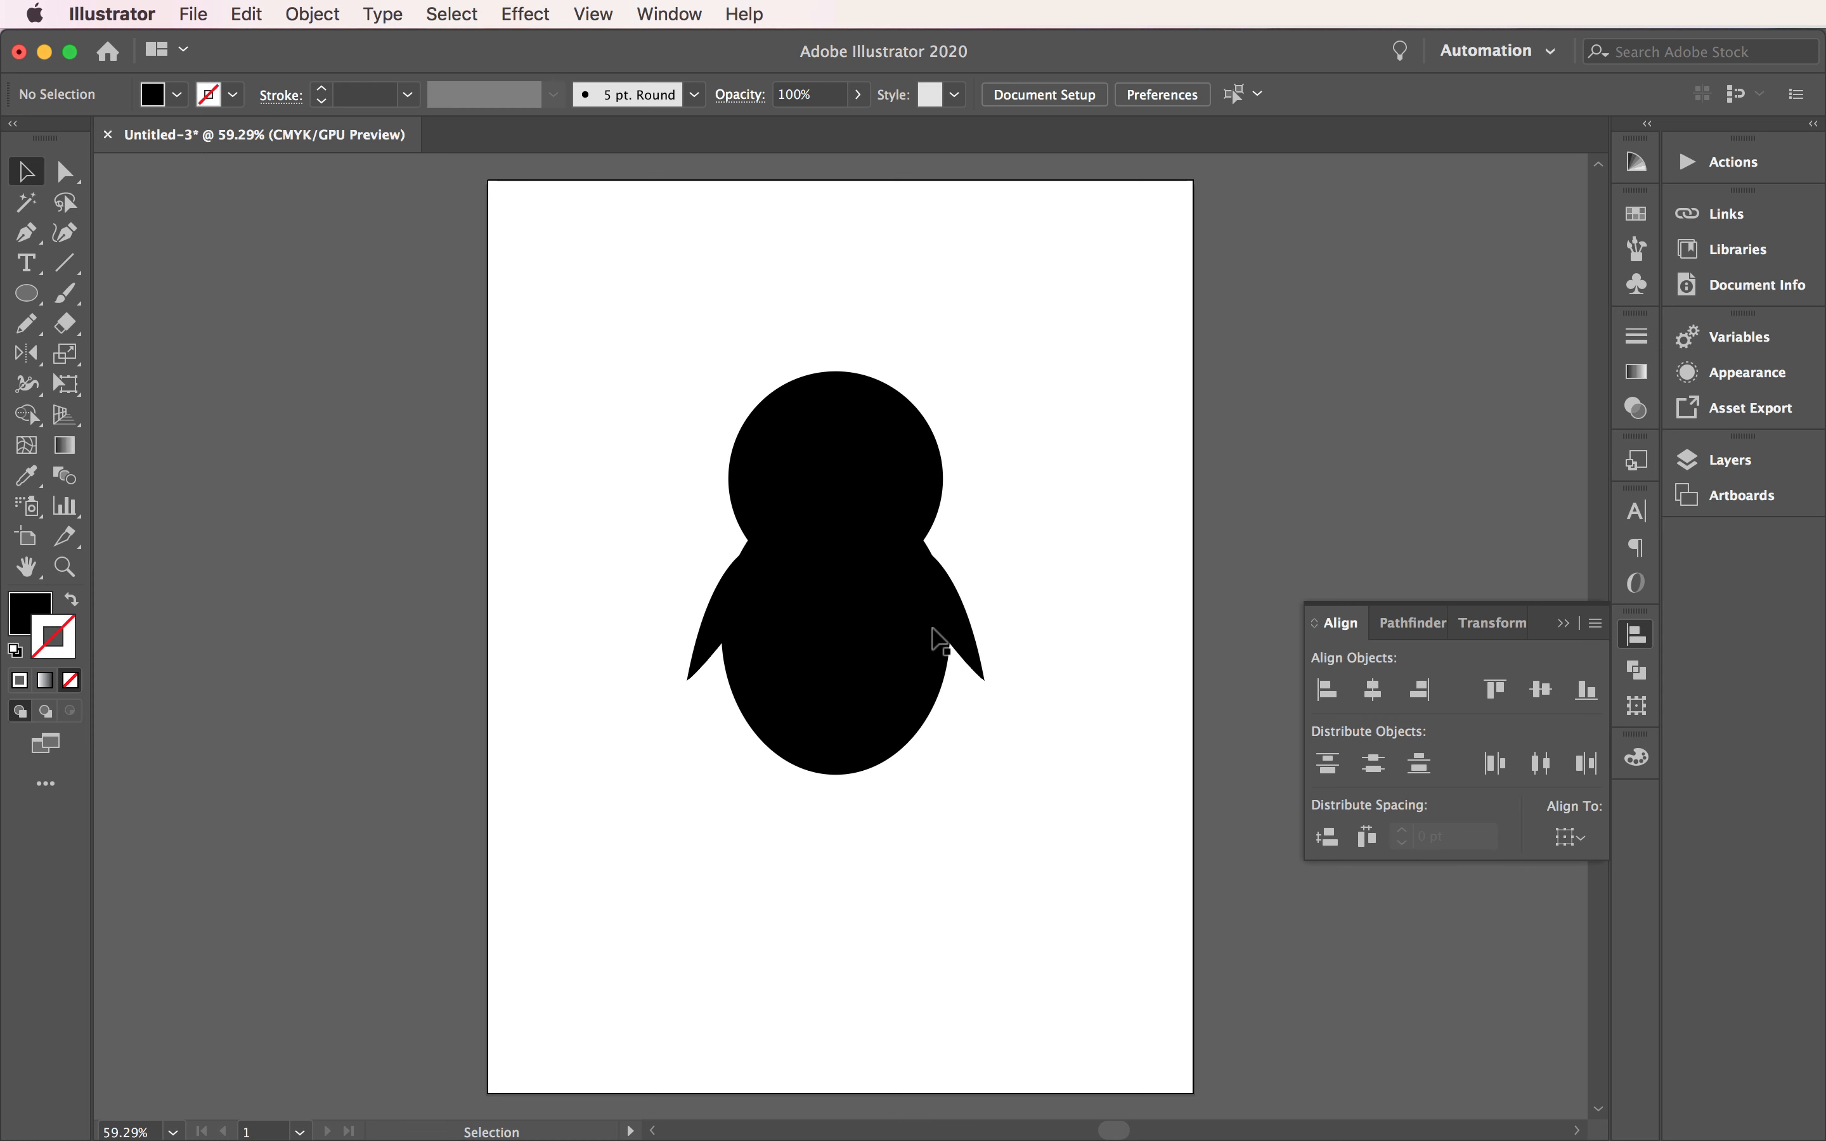
left_click(952, 613)
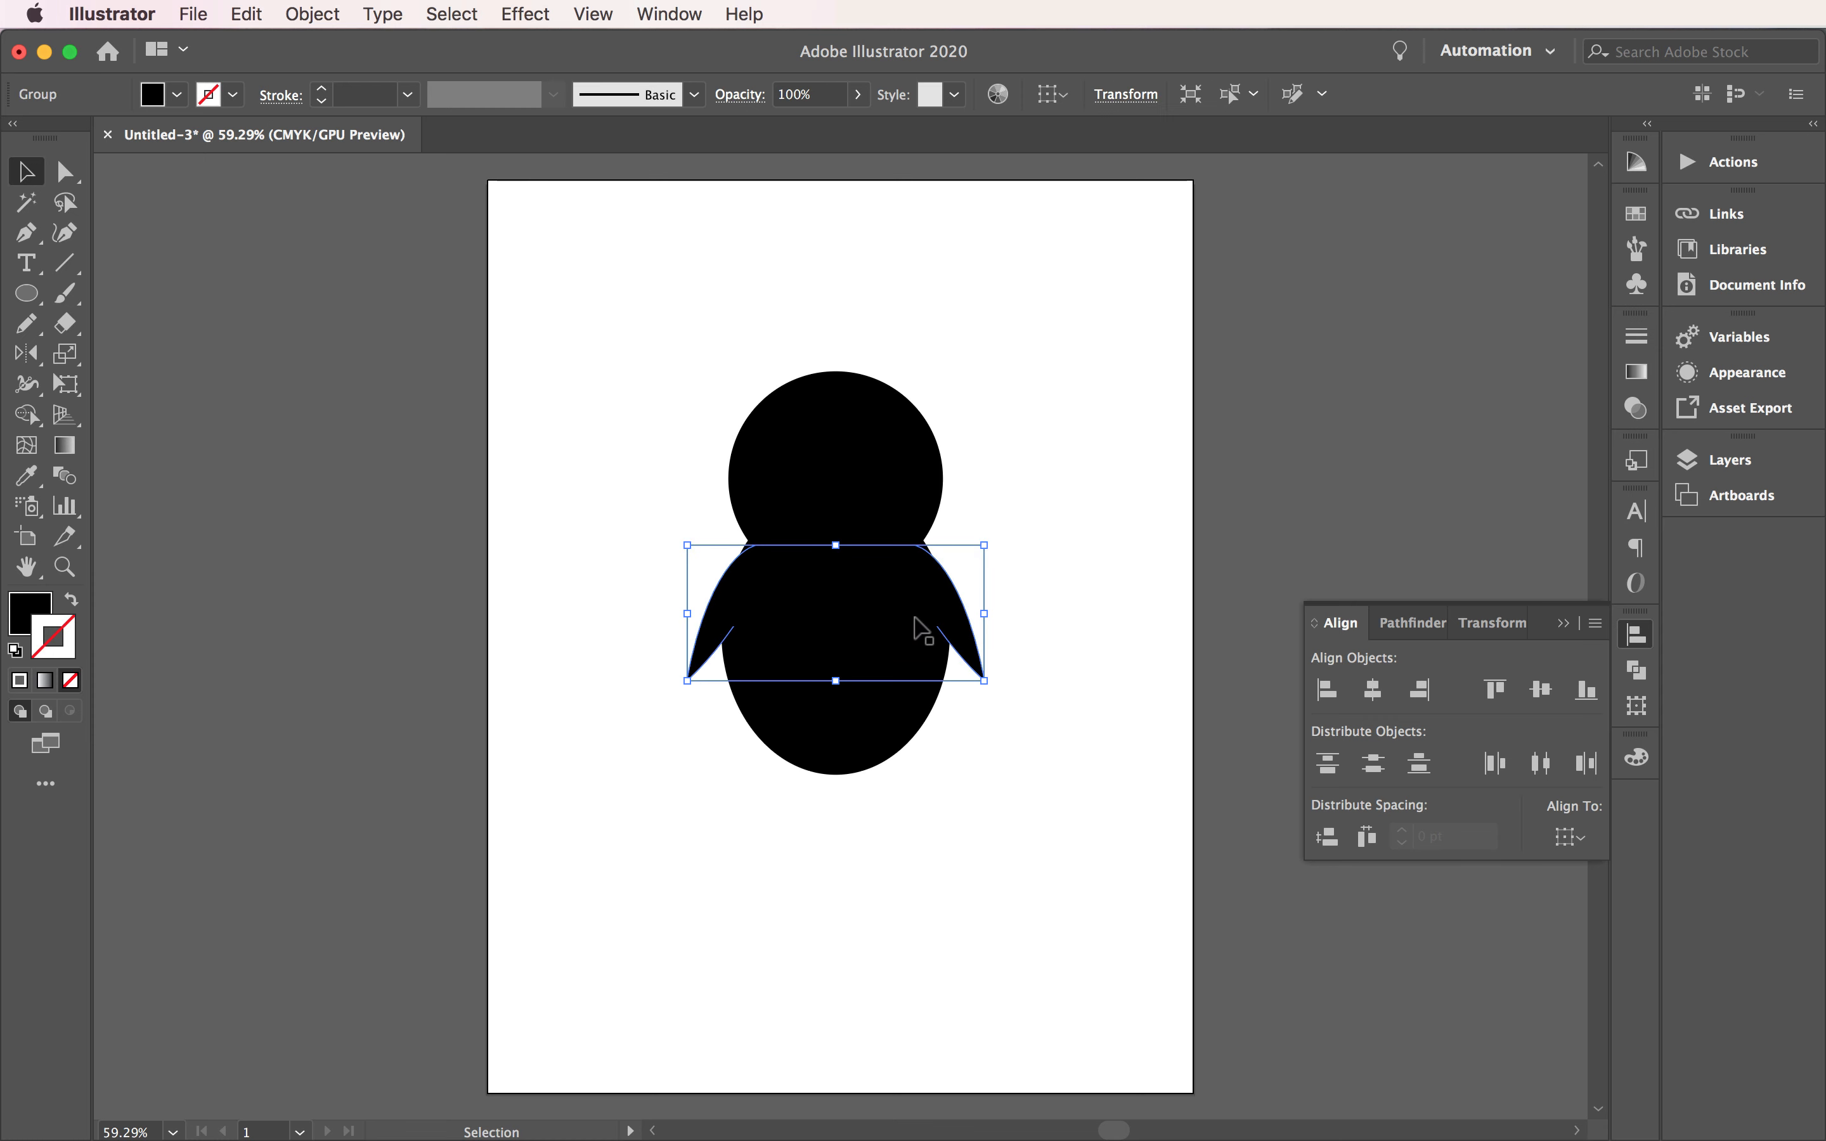
left_click_drag(835, 542, 836, 538)
left_click(1122, 538)
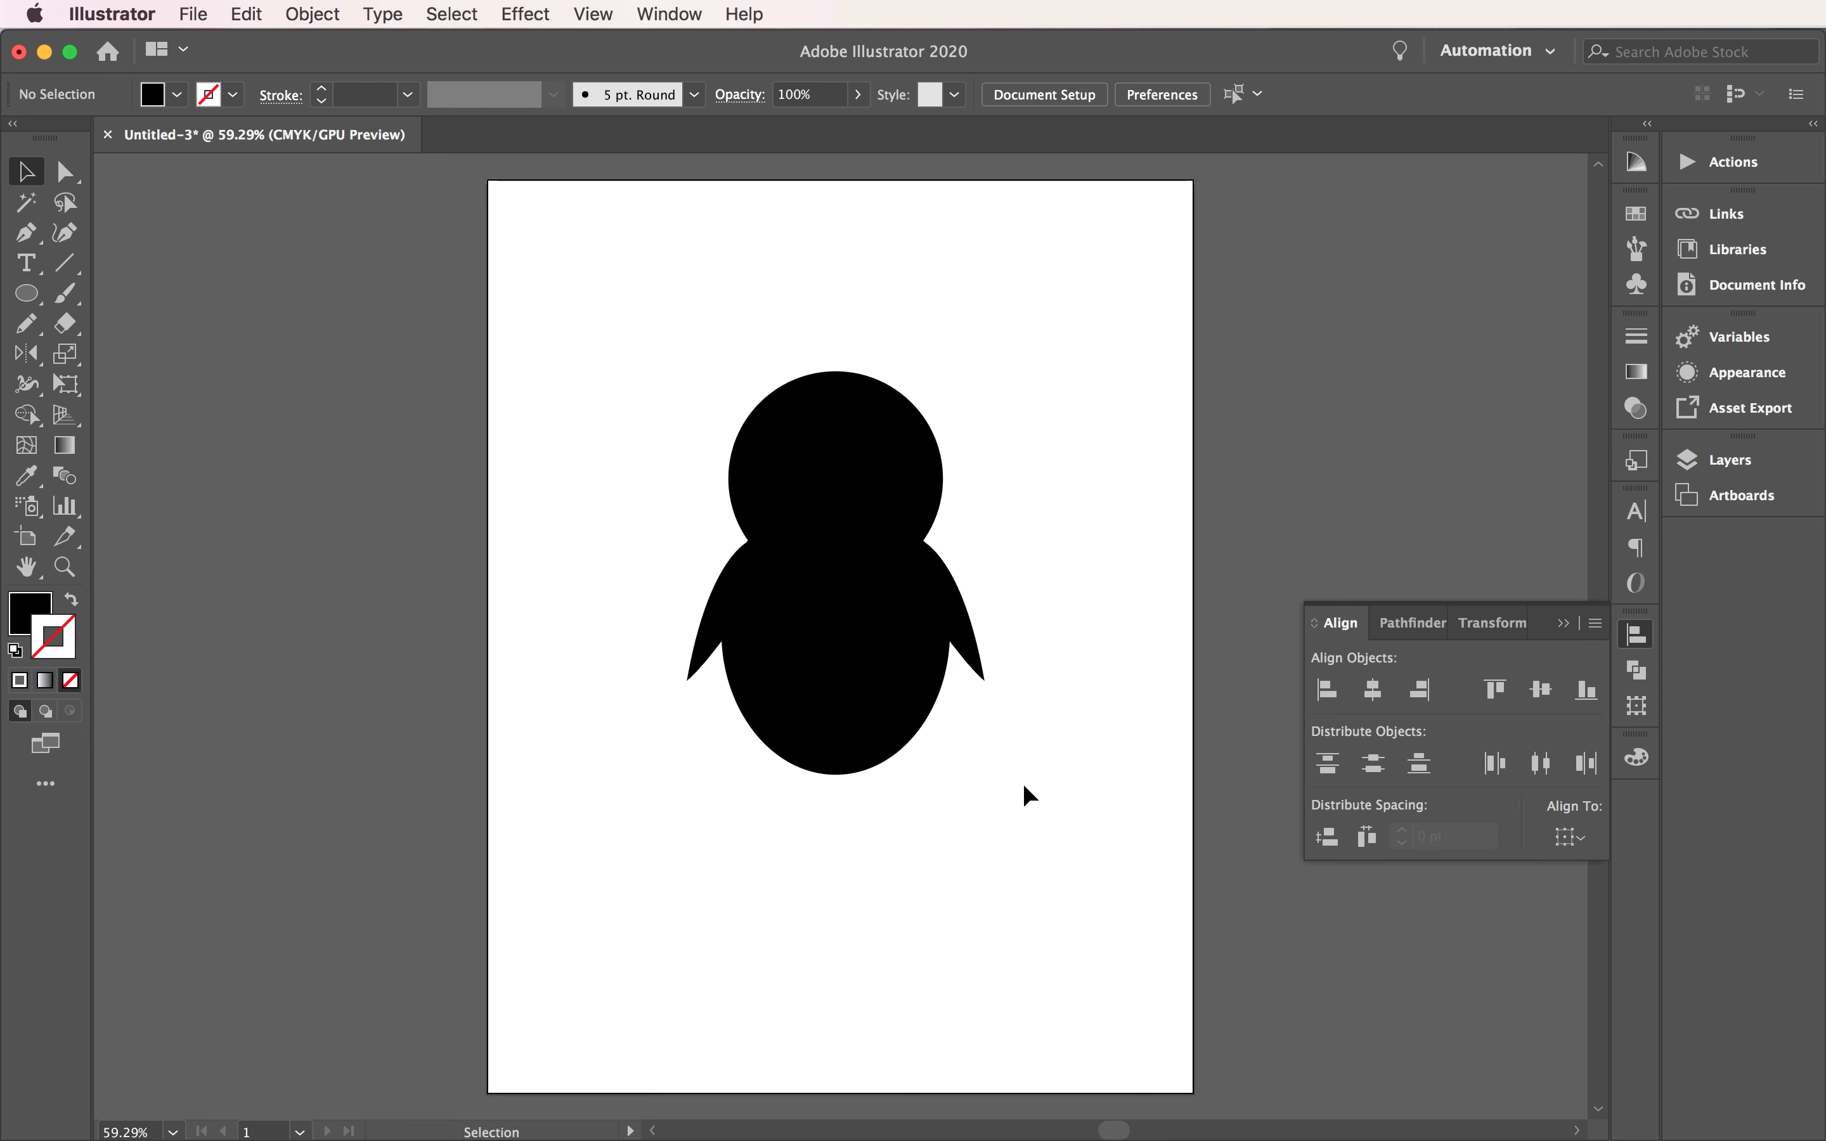
Step: Group the head, body and wings into one object
left_click_drag(1073, 776, 658, 357)
left_click(313, 11)
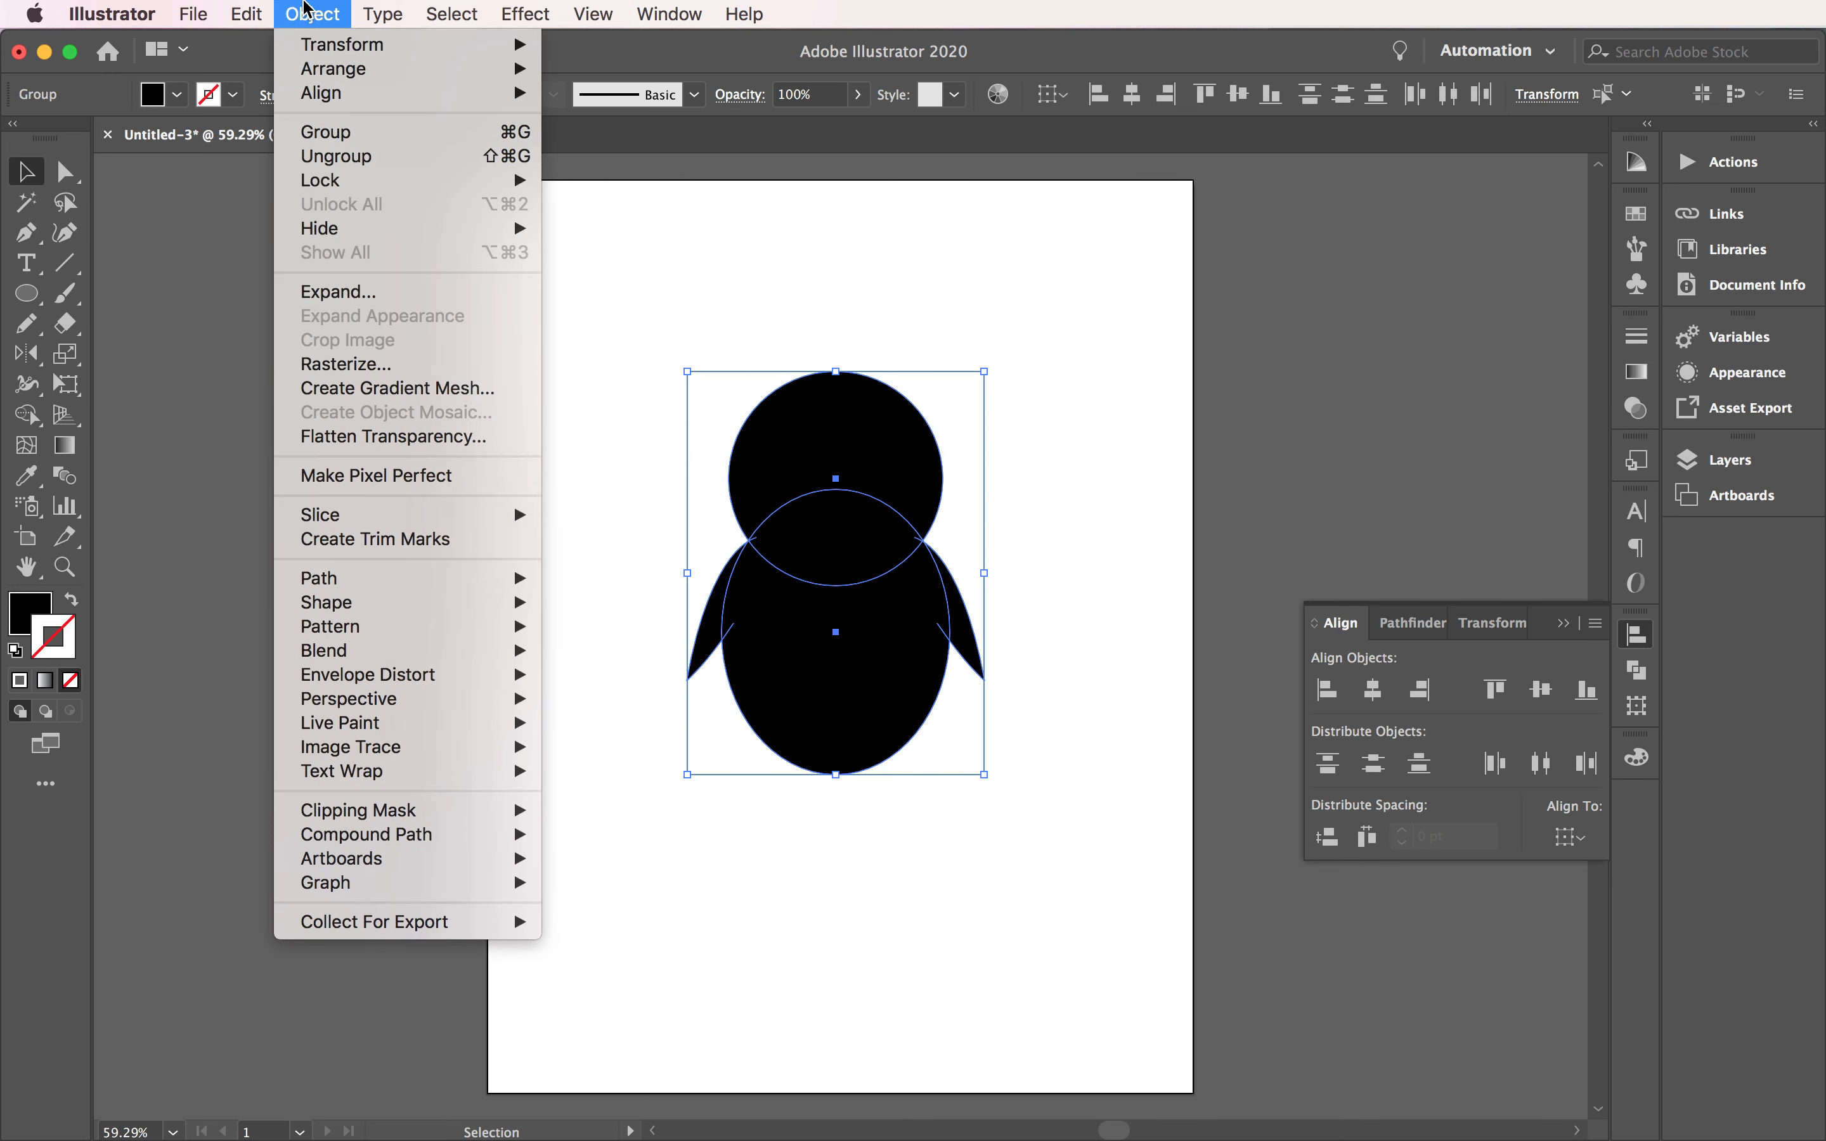
left_click(397, 133)
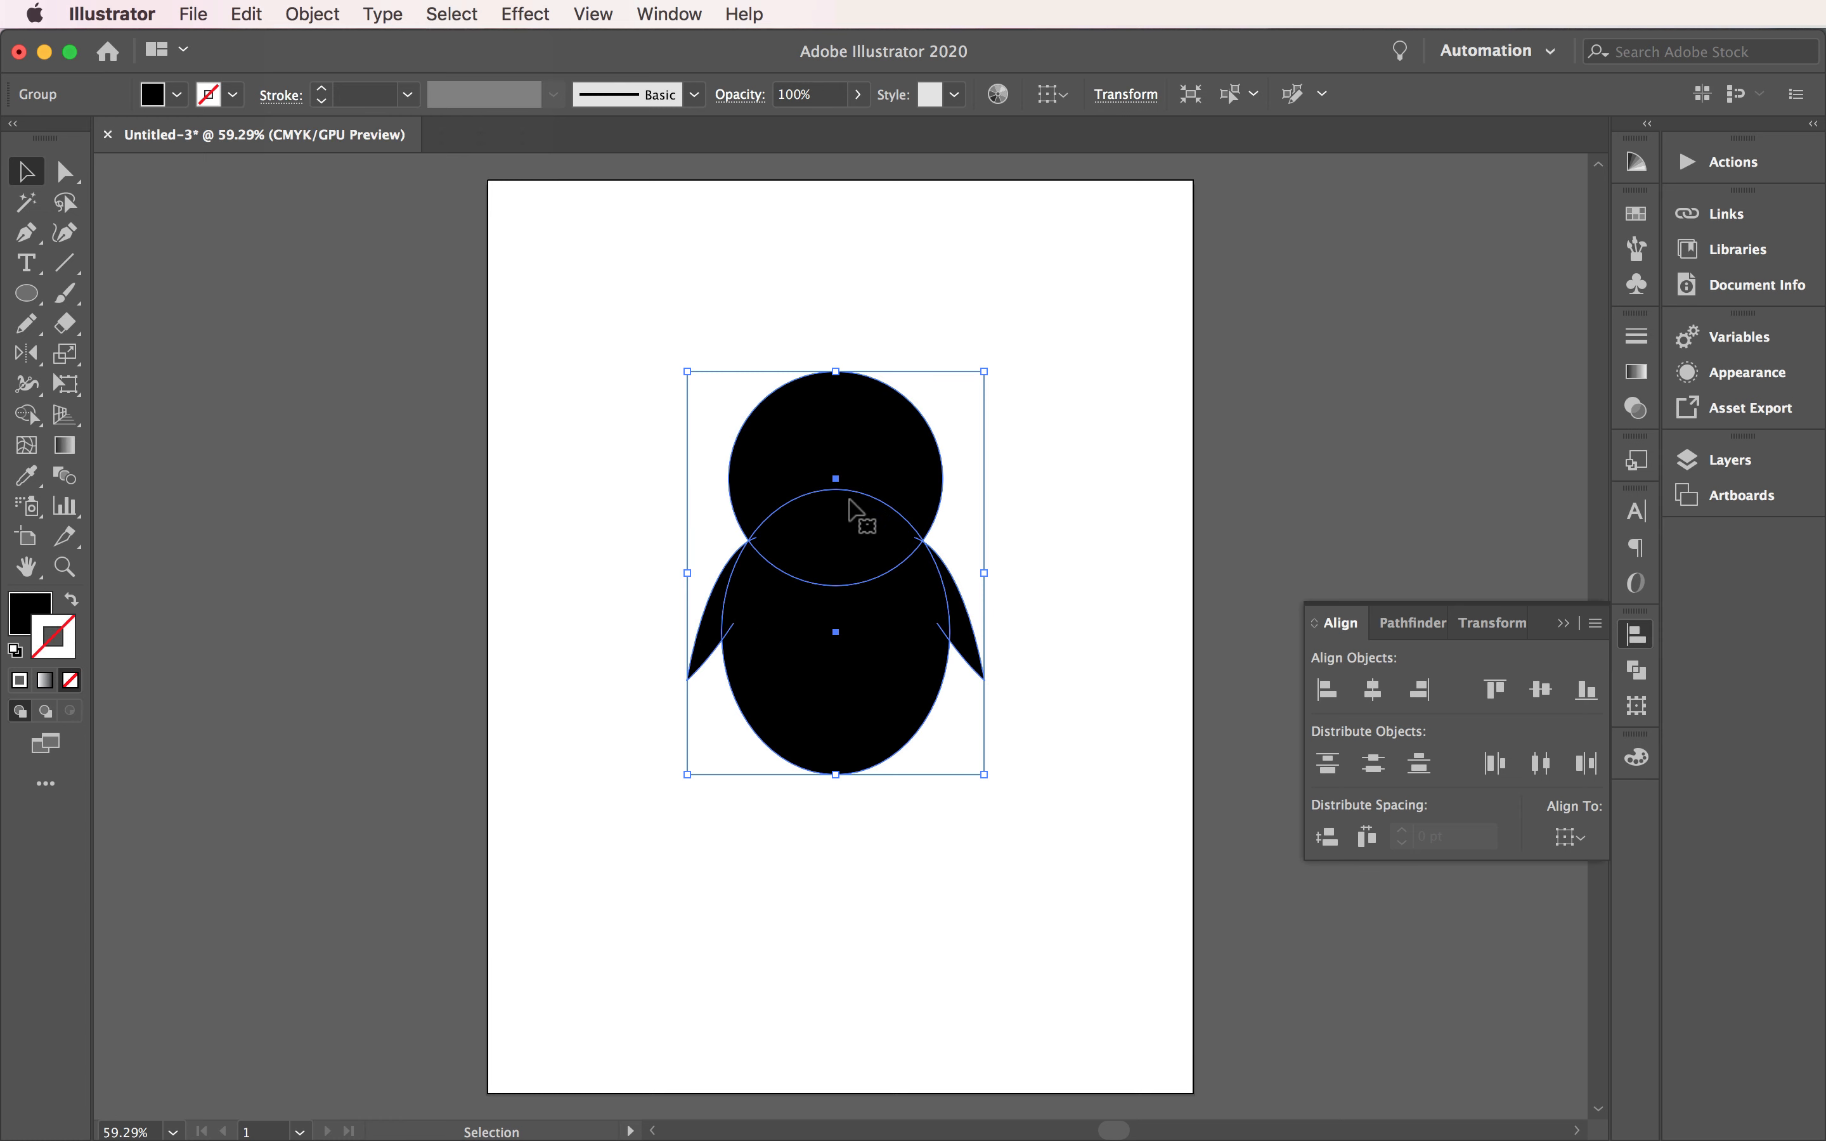
left_click(1041, 523)
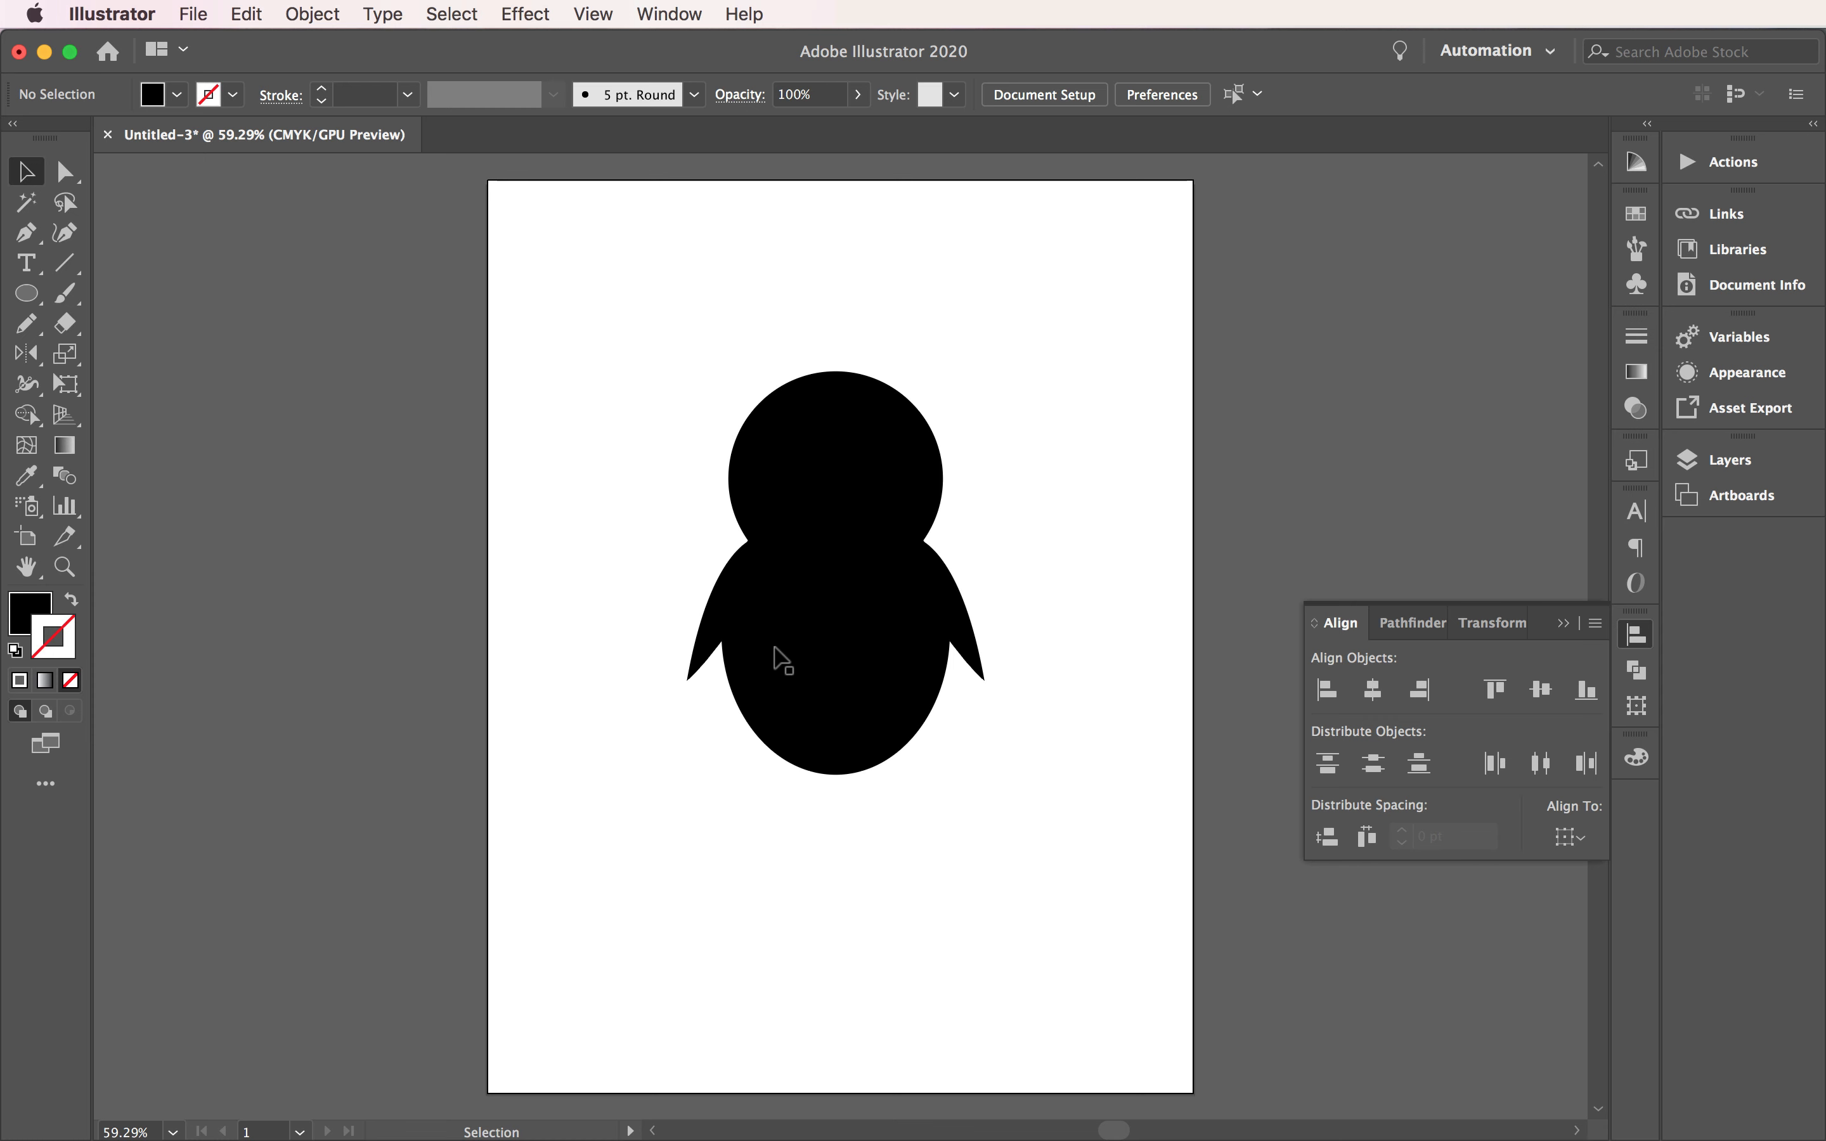
Step: Draw a tall belly ellipse filled with white (FFFFFF) centered inside the black body
left_click(28, 298)
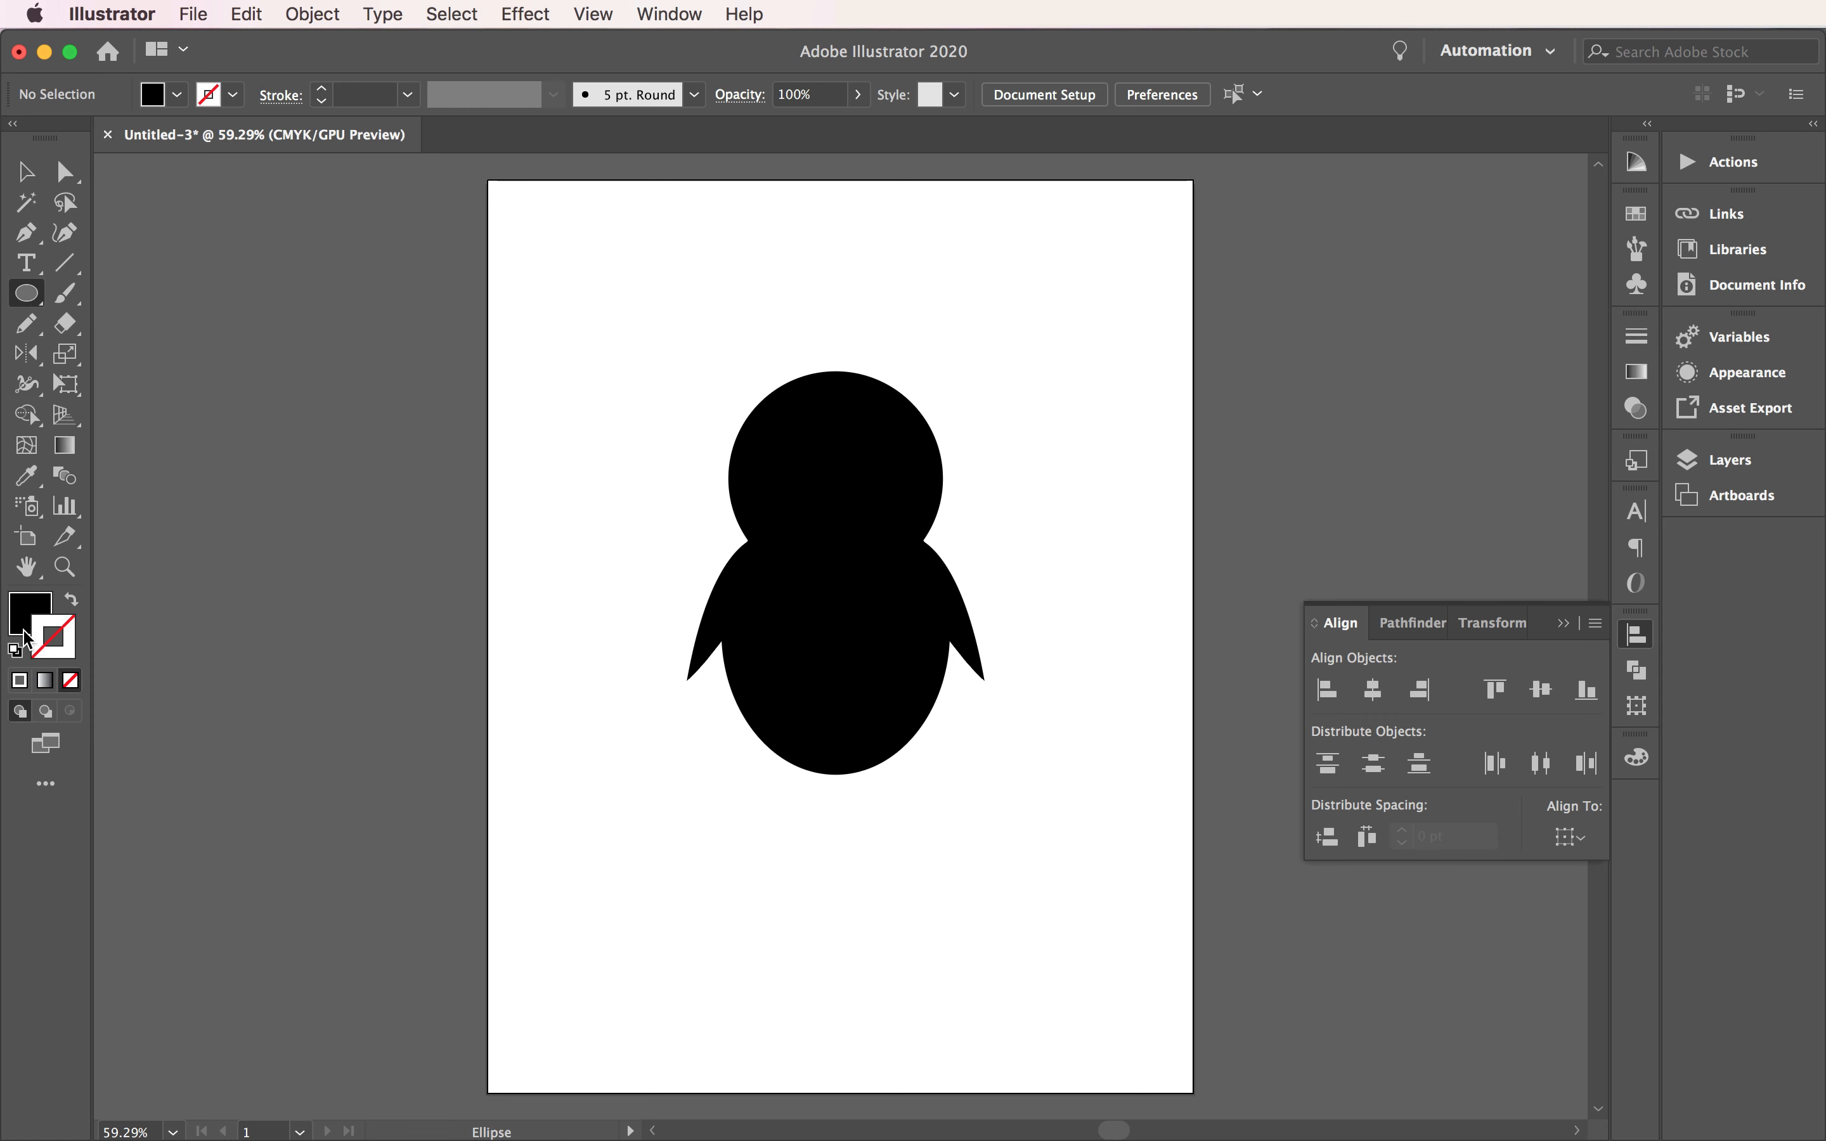
left_click(32, 620)
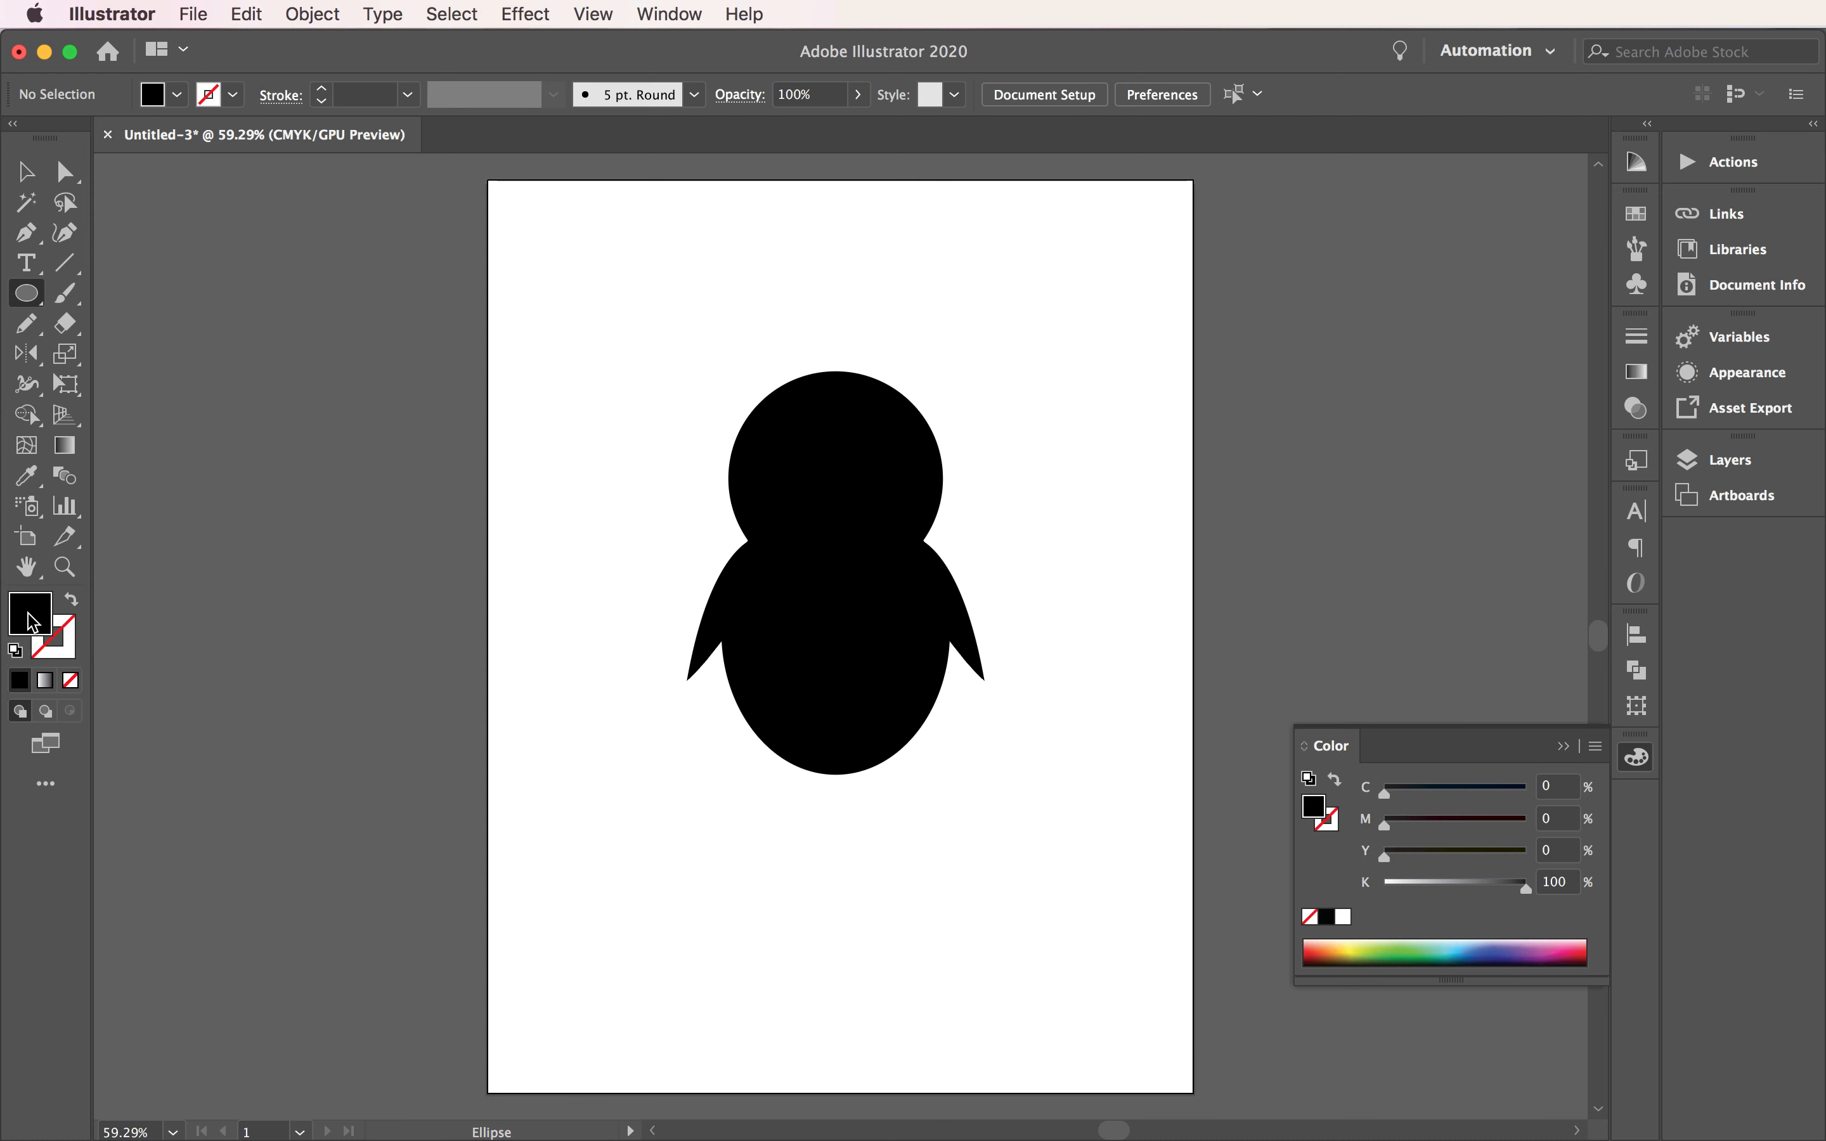
double_click(31, 622)
type("FFFFFF")
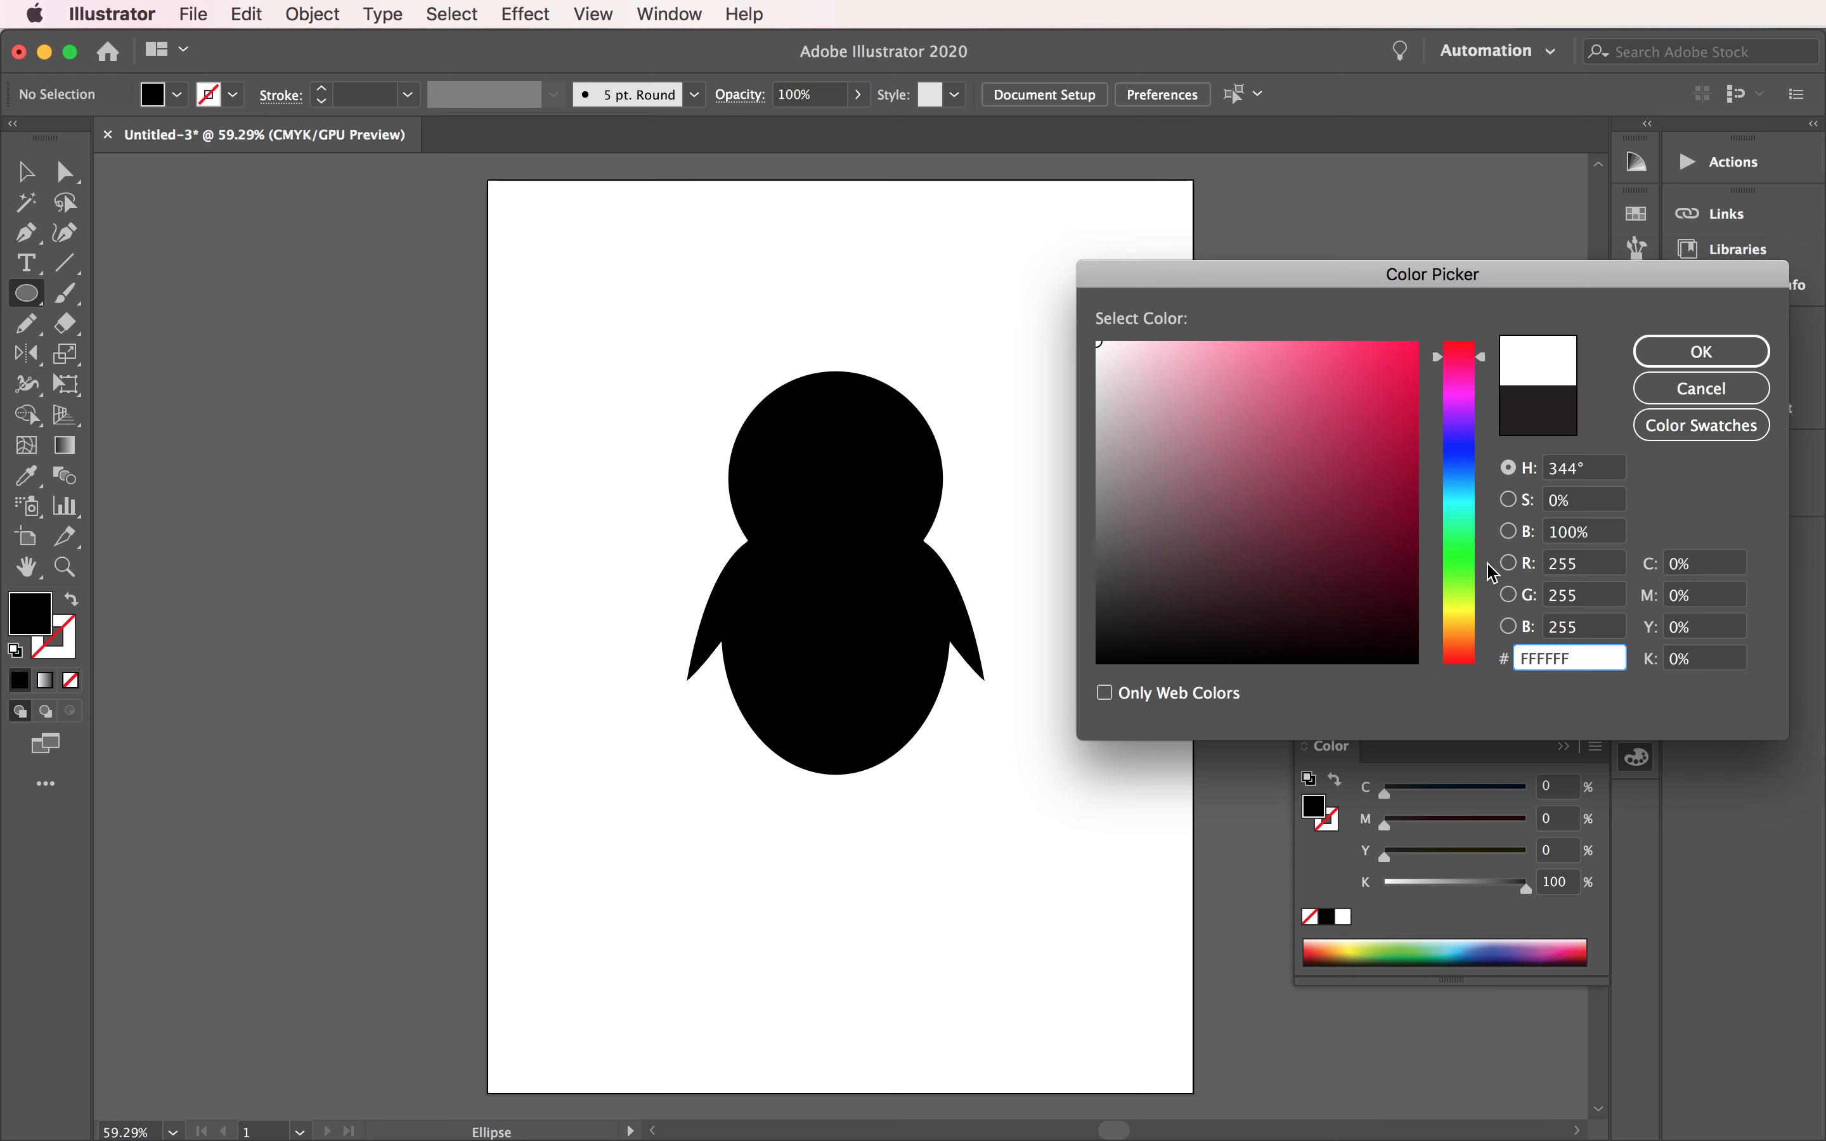
left_click(1717, 361)
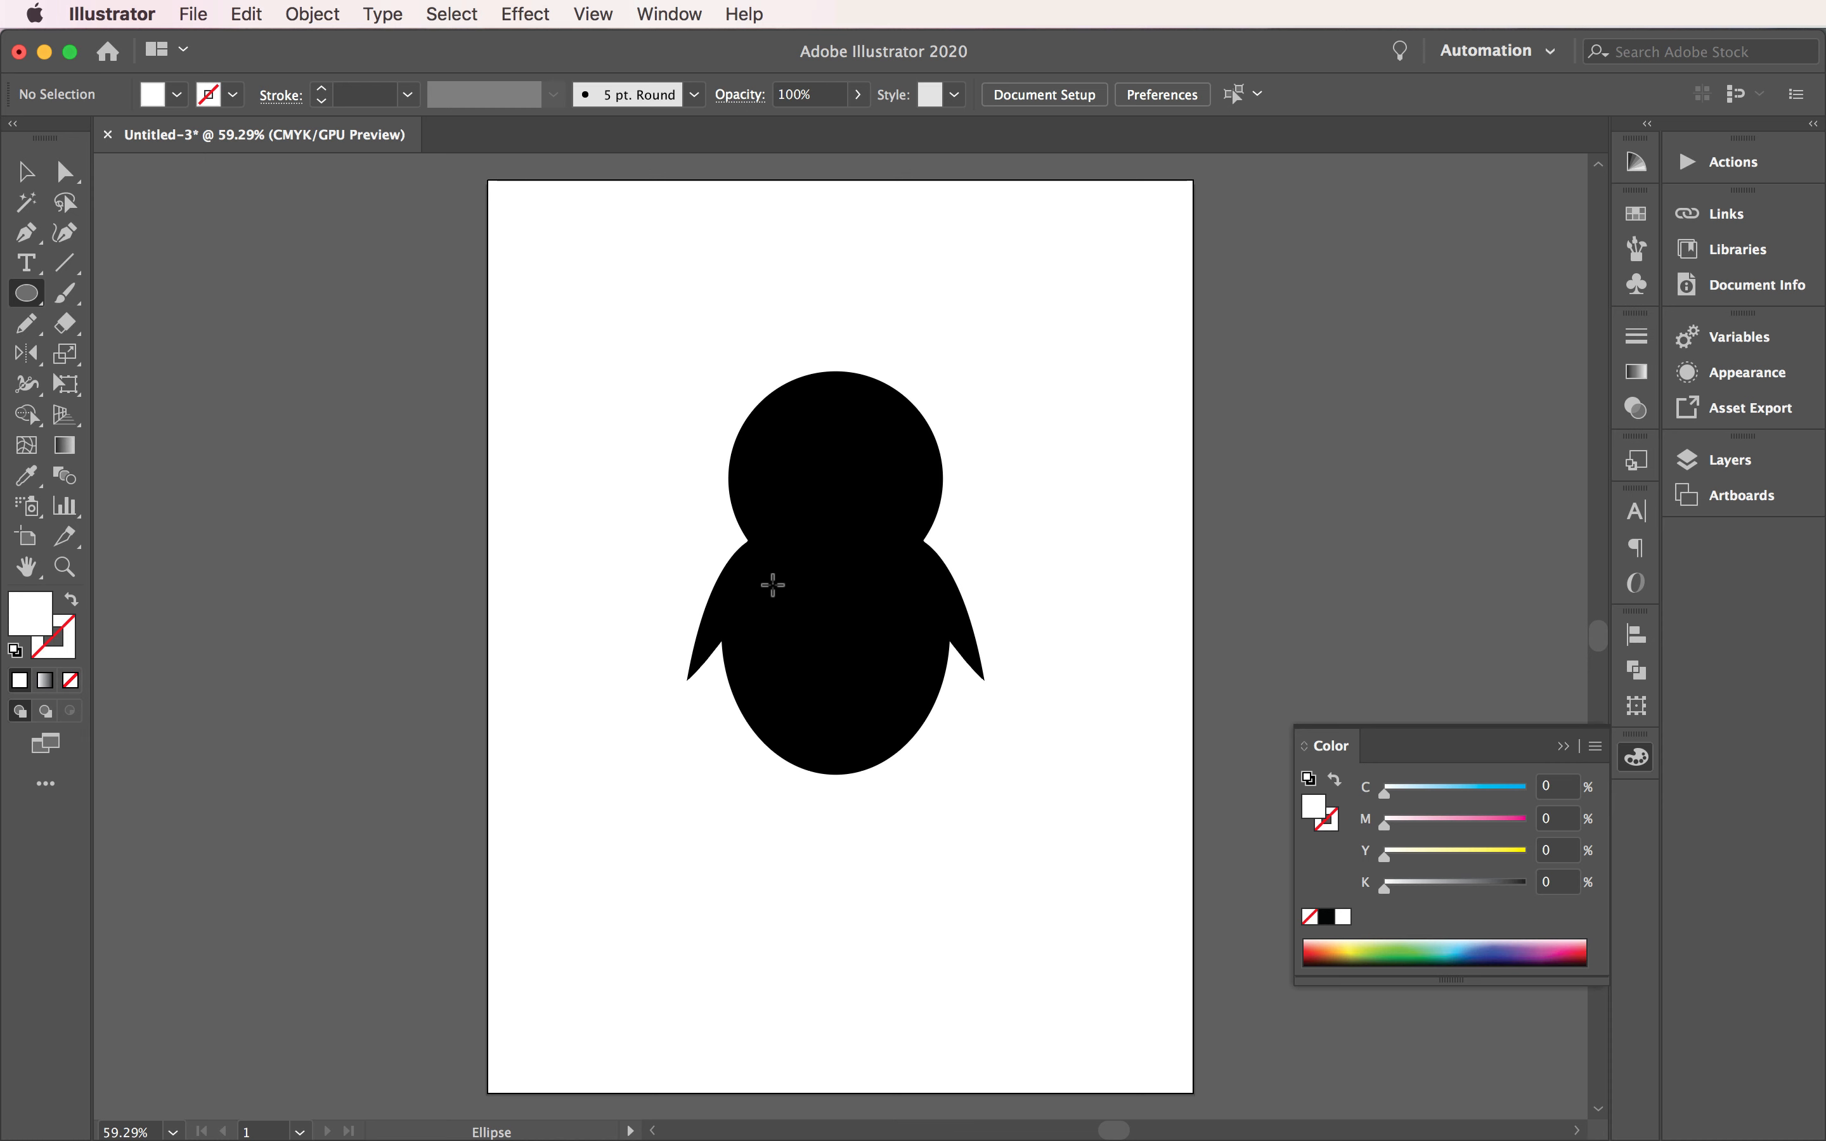
left_click_drag(763, 542, 908, 741)
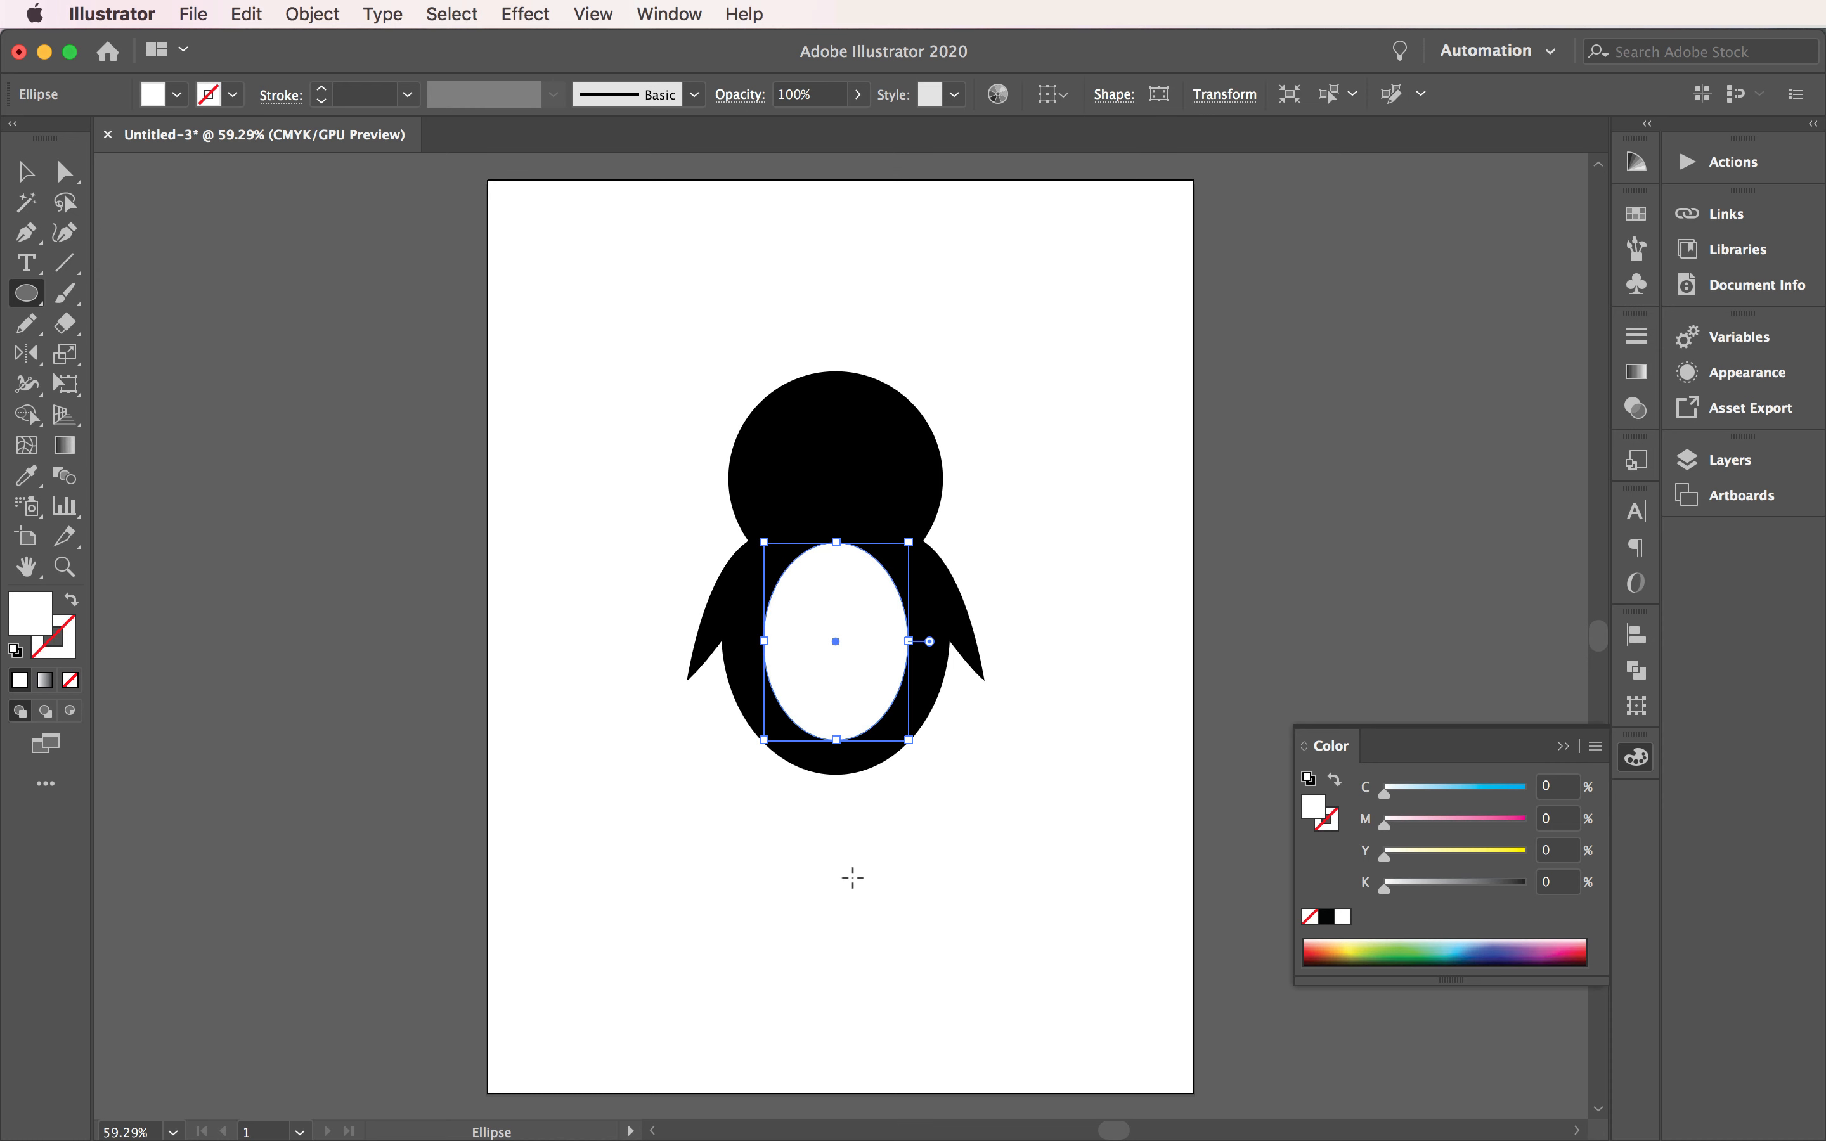
left_click(25, 171)
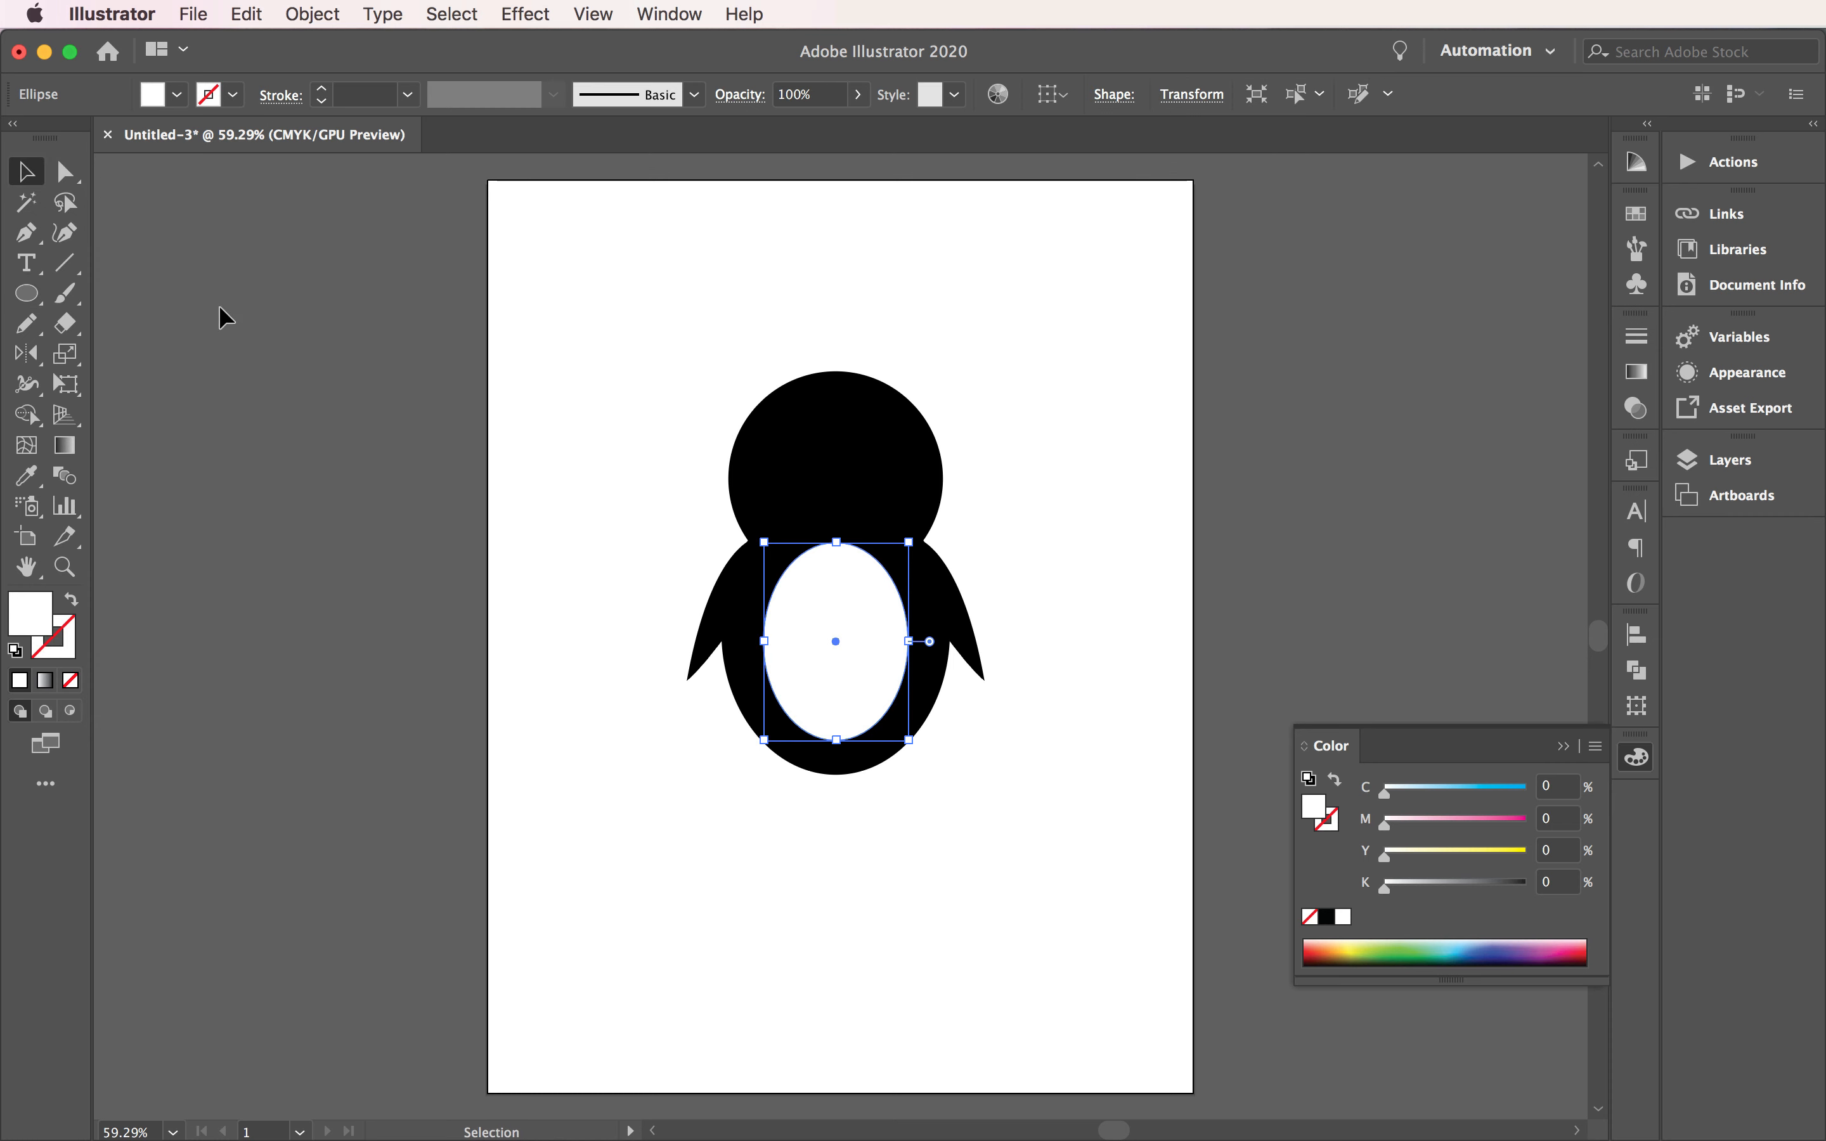
left_click(622, 775)
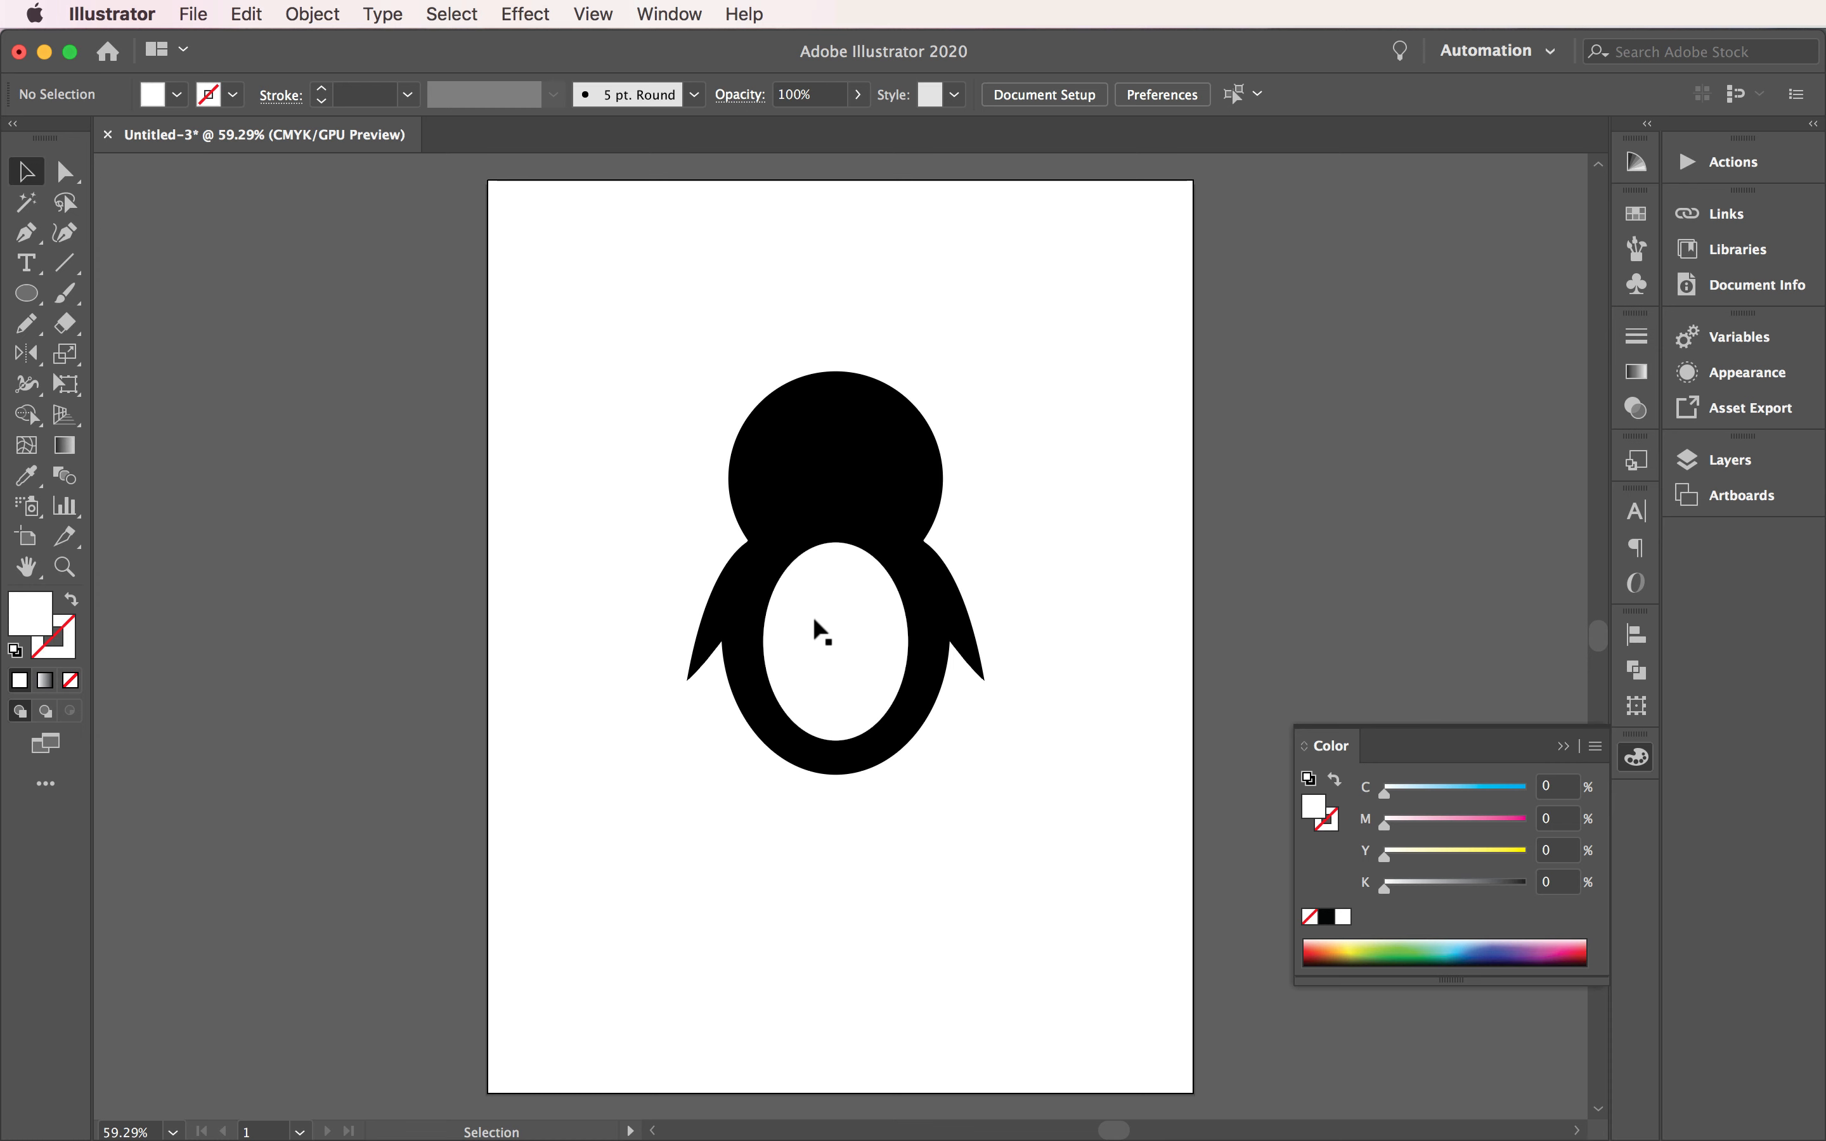
Step: Draw a wide white face ellipse inside the black head and shift it slightly to center it
left_click(26, 296)
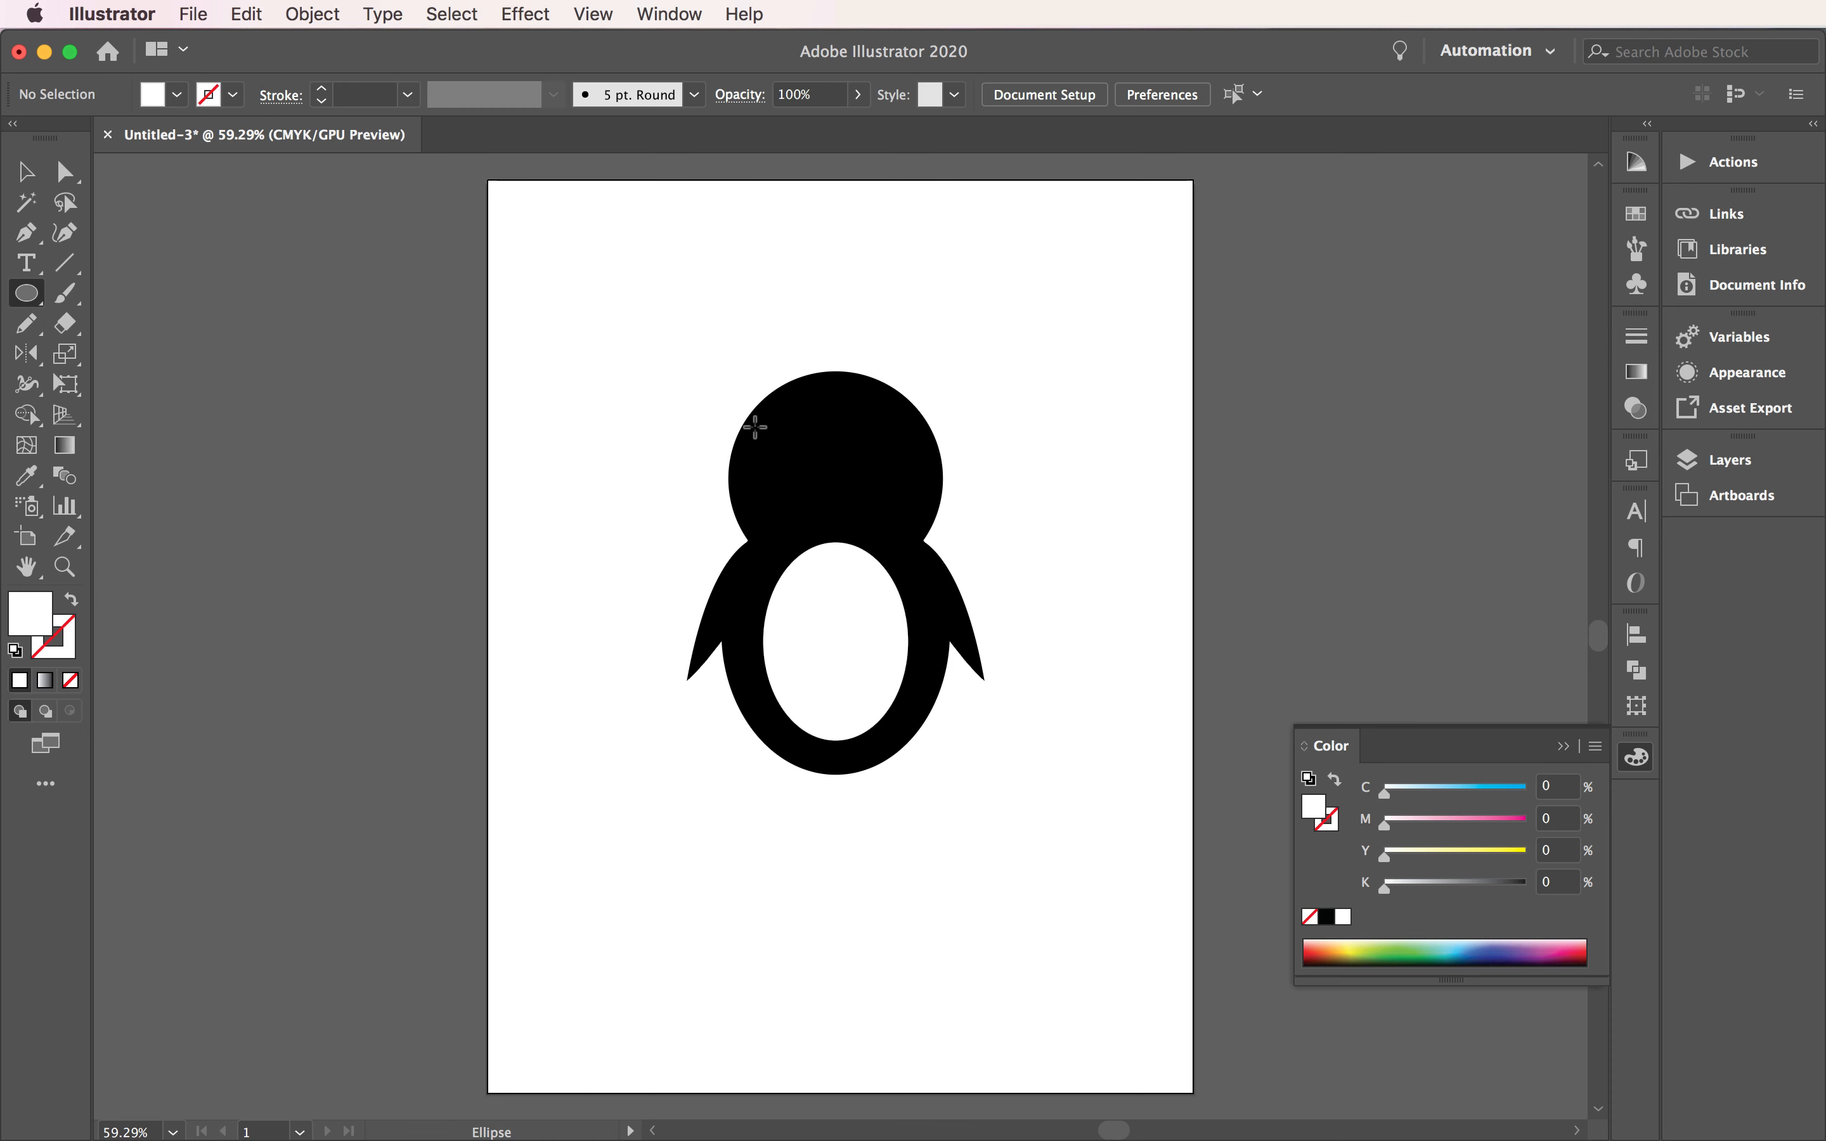
left_click_drag(759, 425, 915, 523)
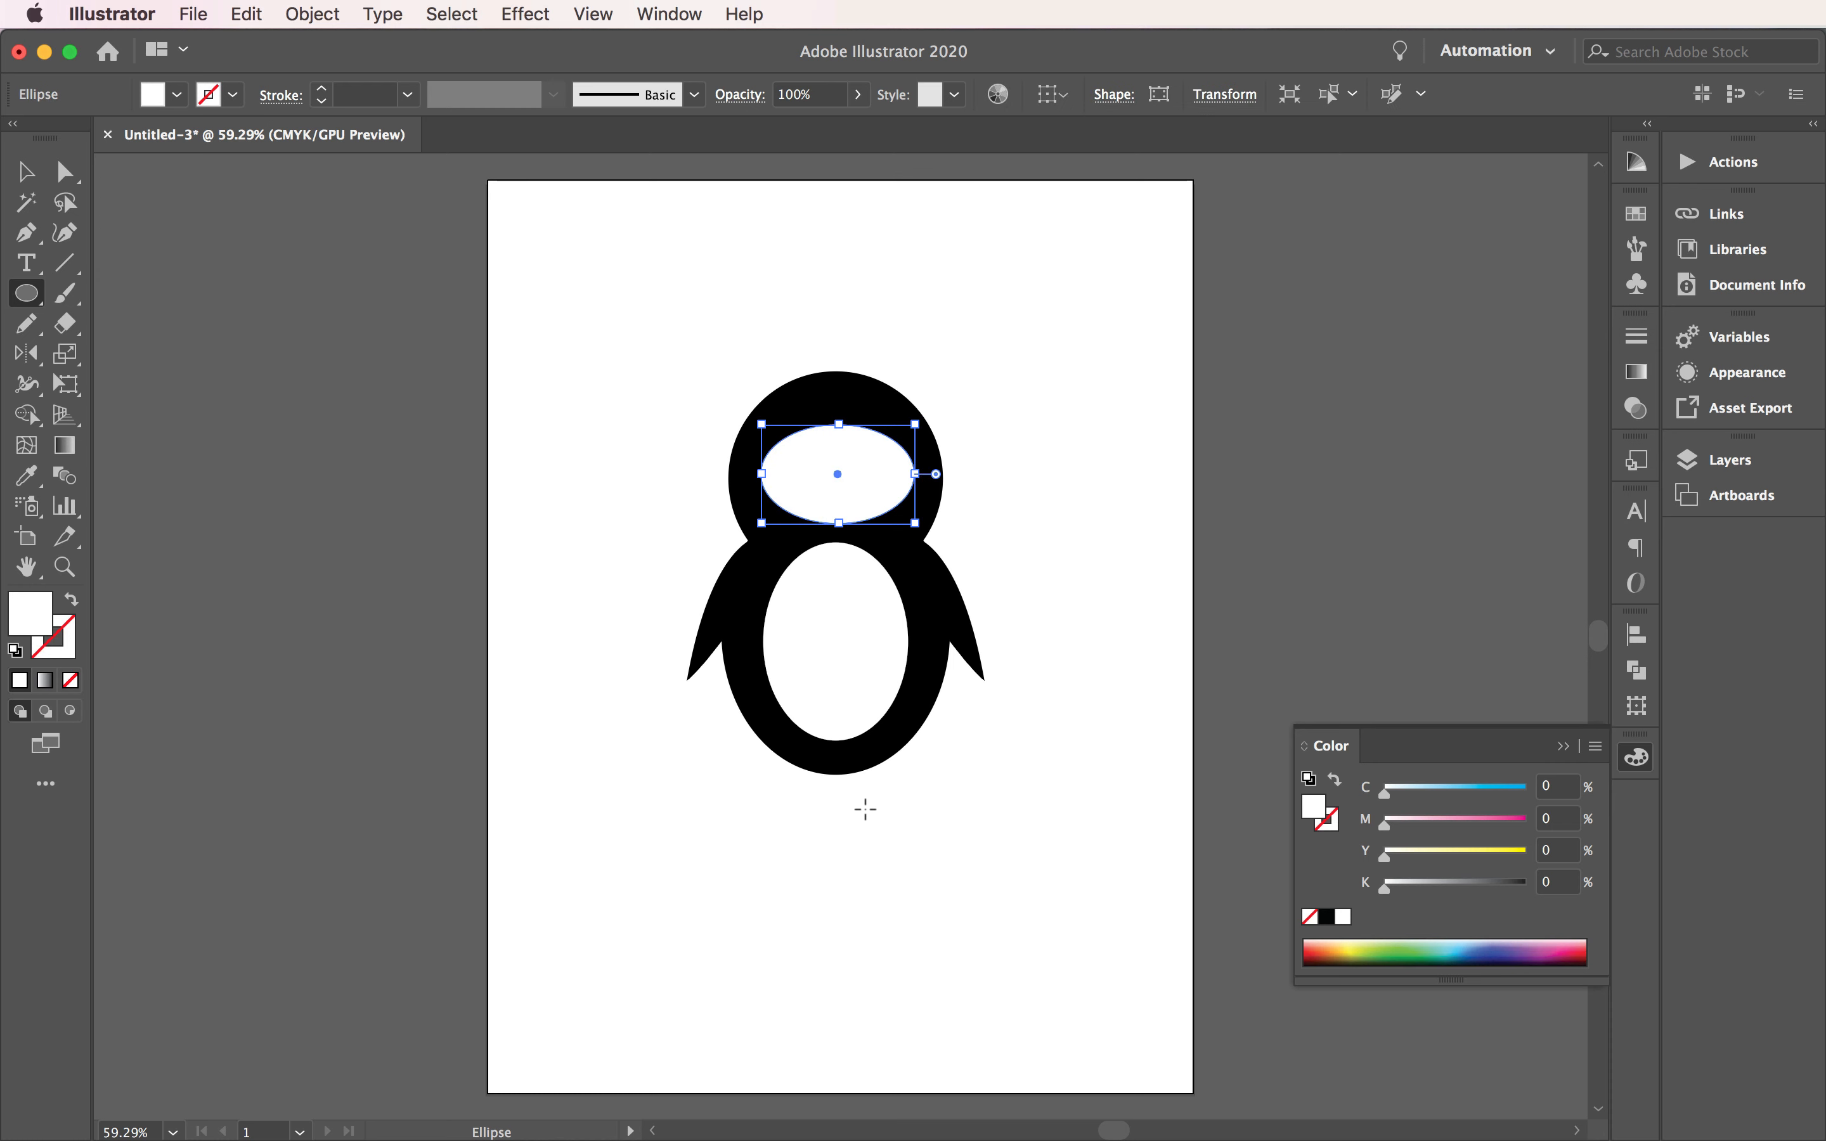
key("v")
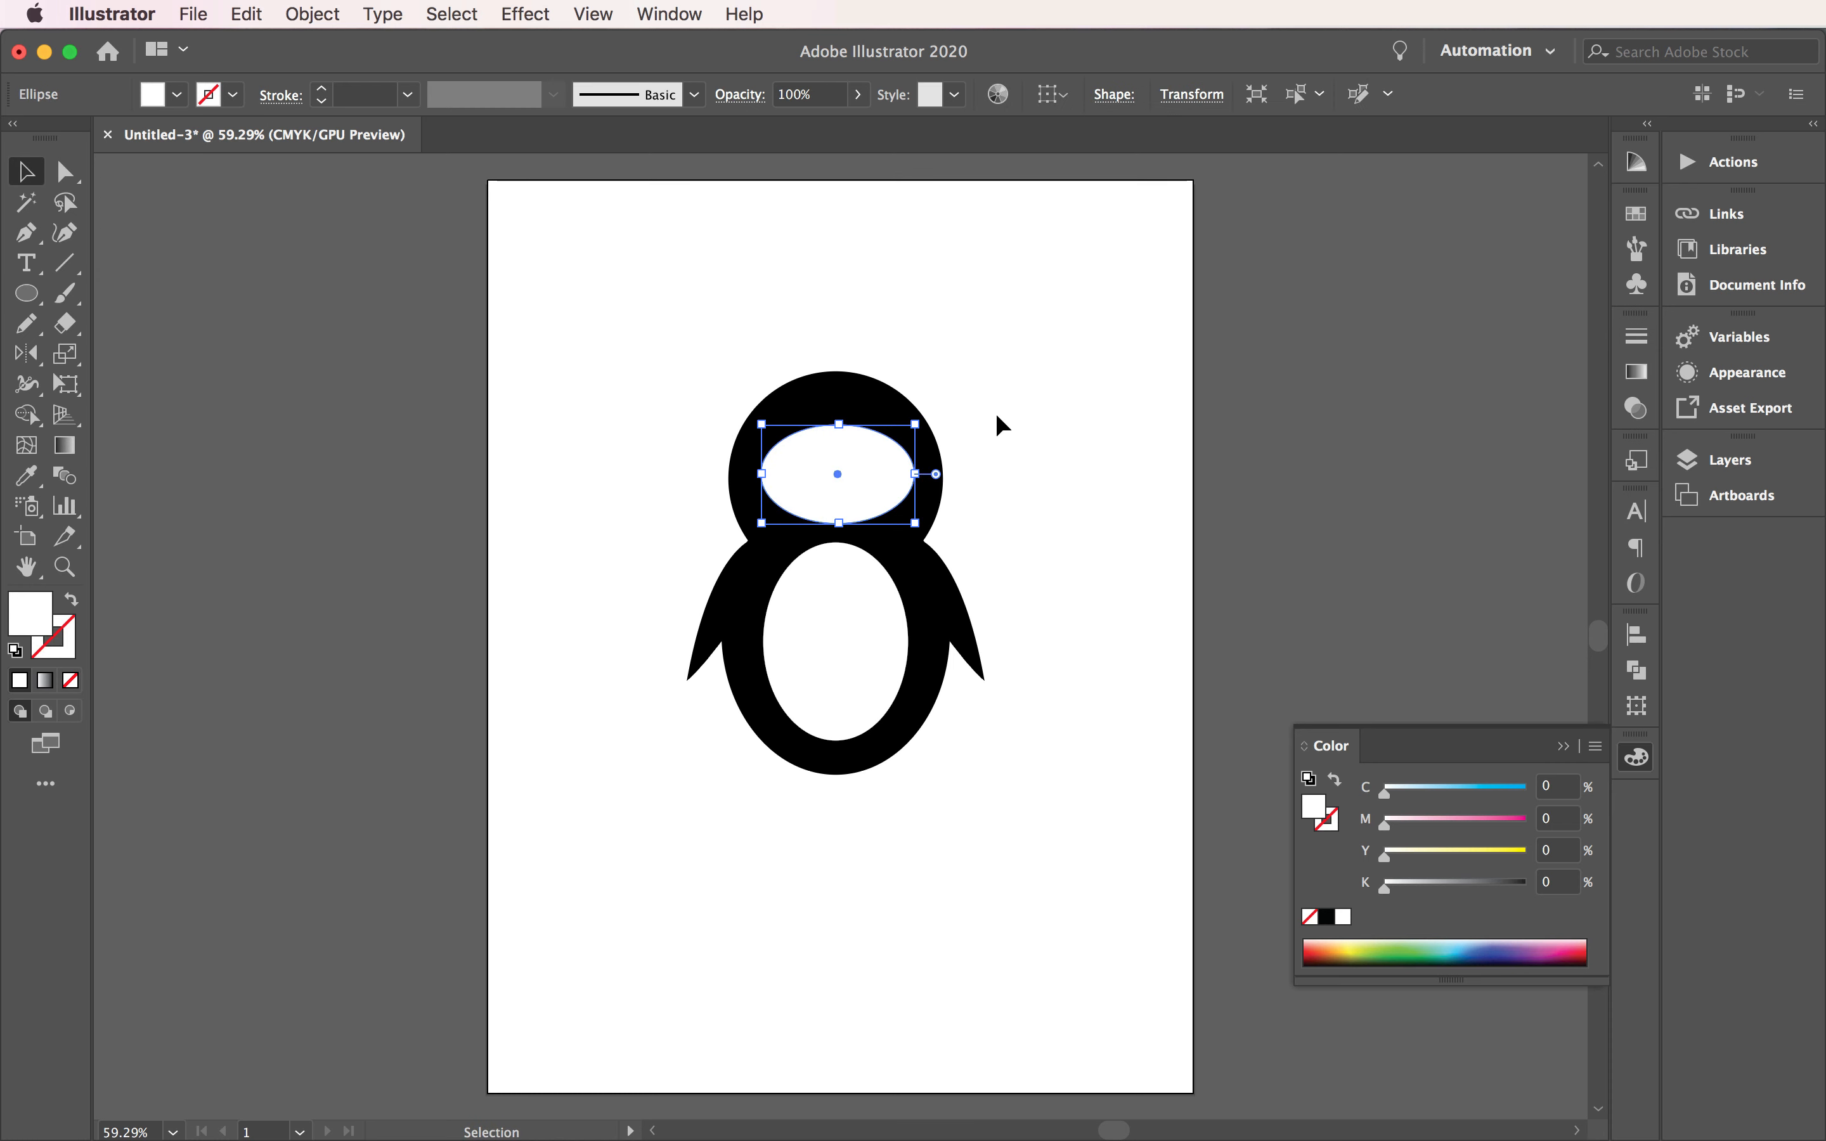
left_click(997, 423)
left_click_drag(868, 496, 865, 493)
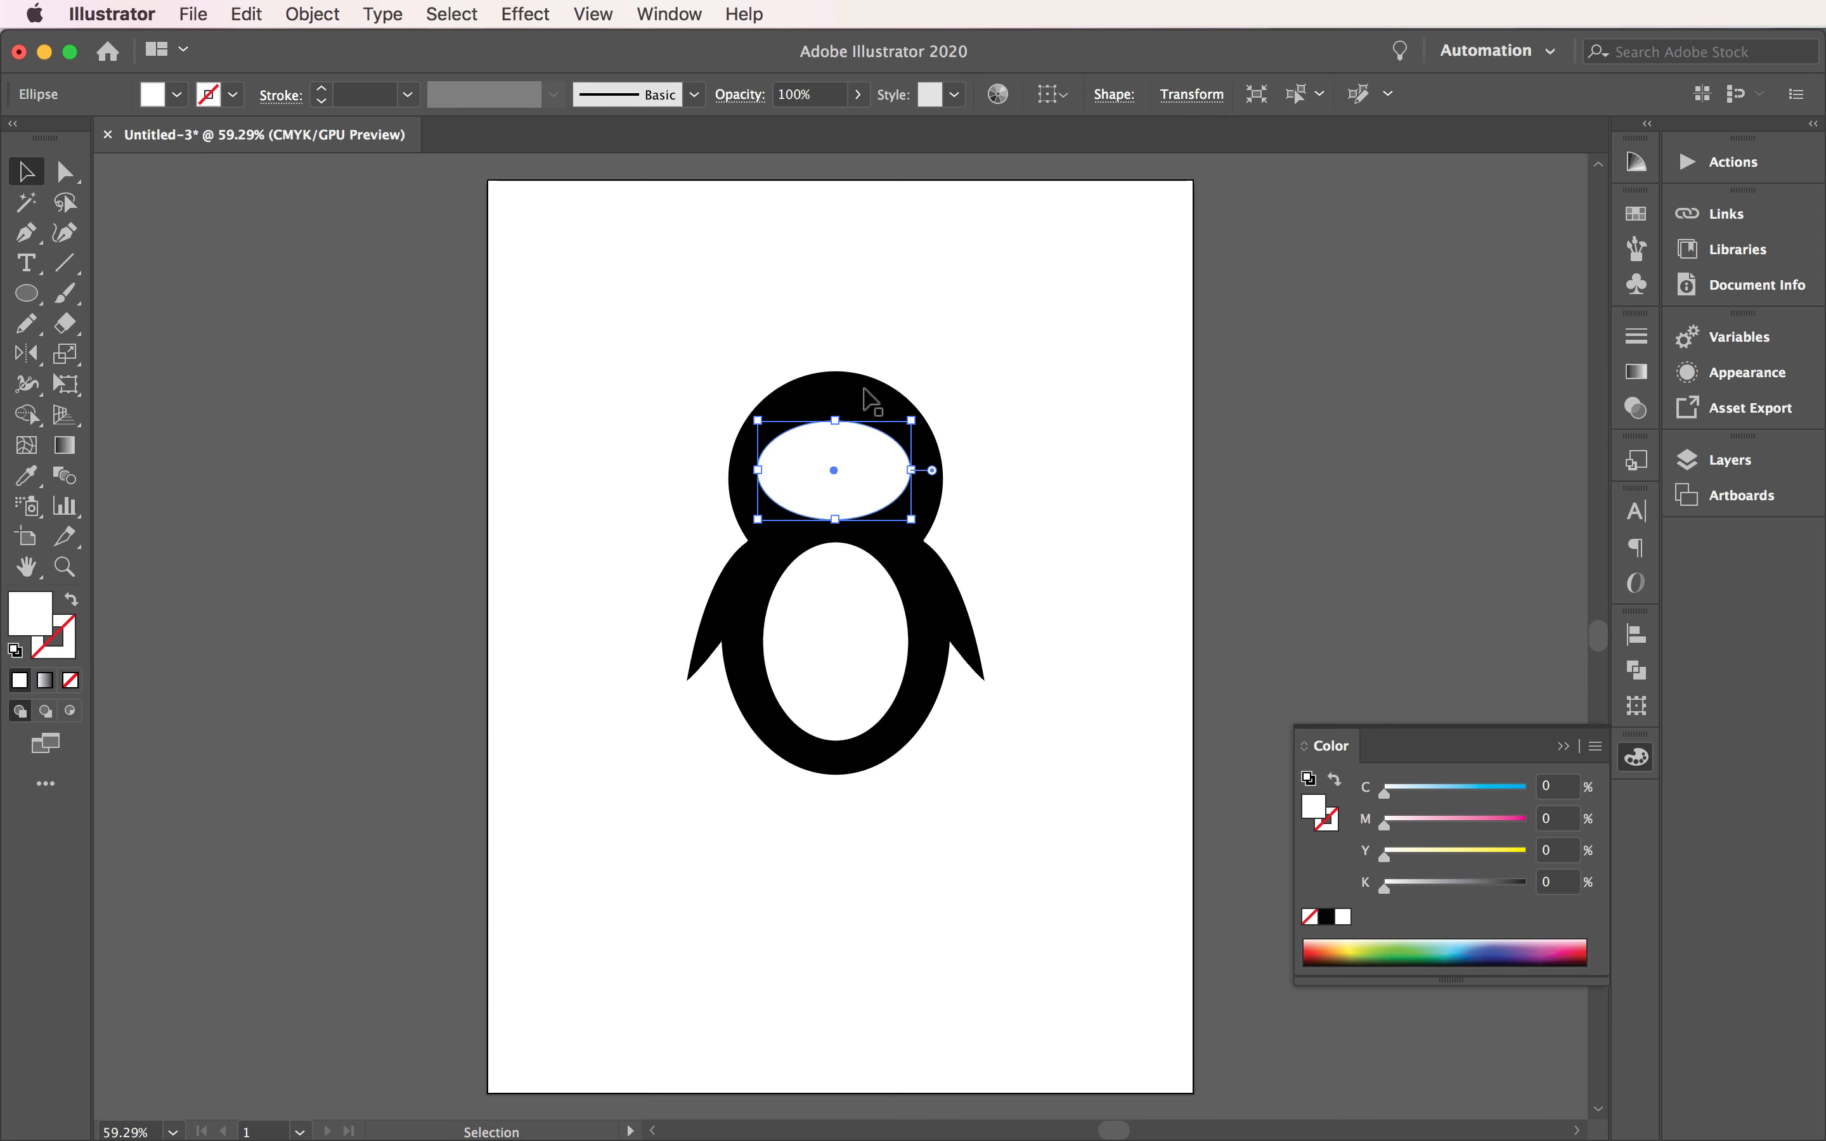
Step: Apply a horizontal Shell Upper warp with a 14% bend to the white face ellipse
left_click(539, 12)
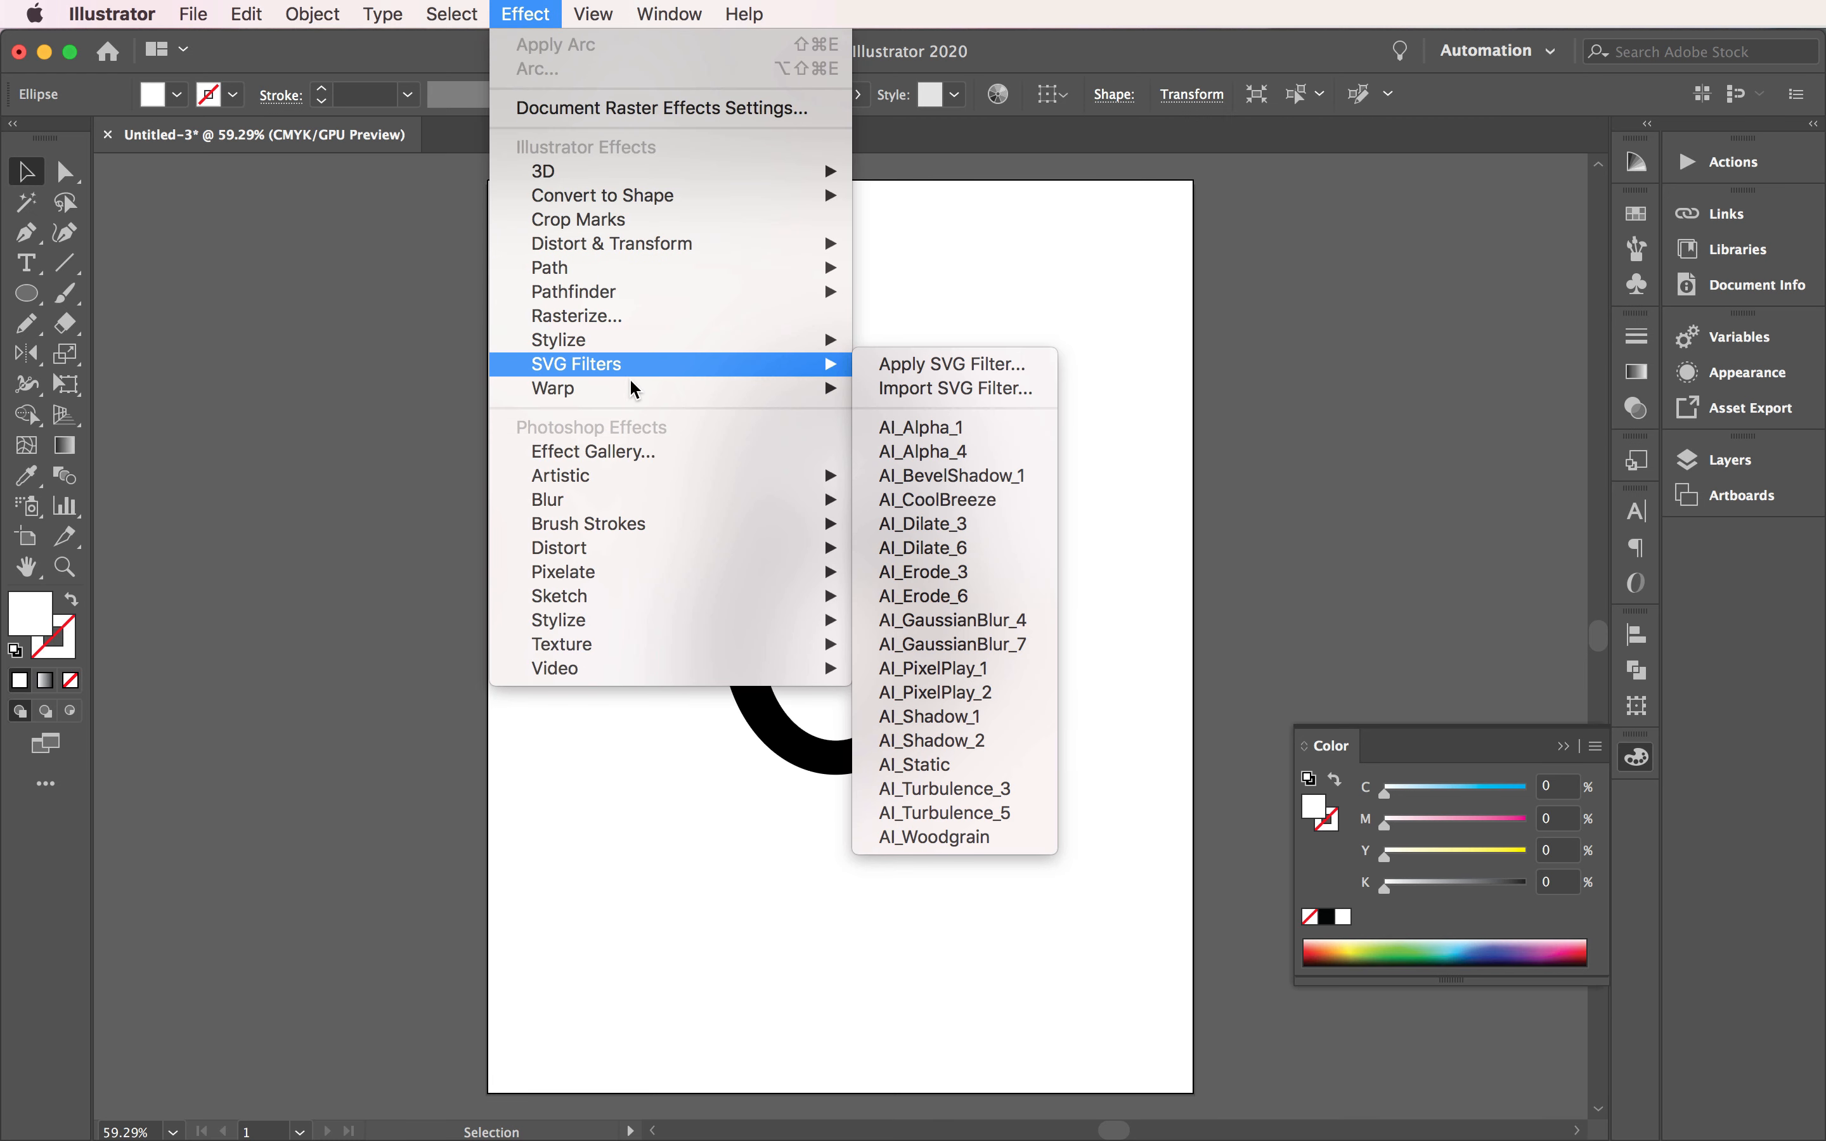
mouse_move(743, 388)
left_click(923, 389)
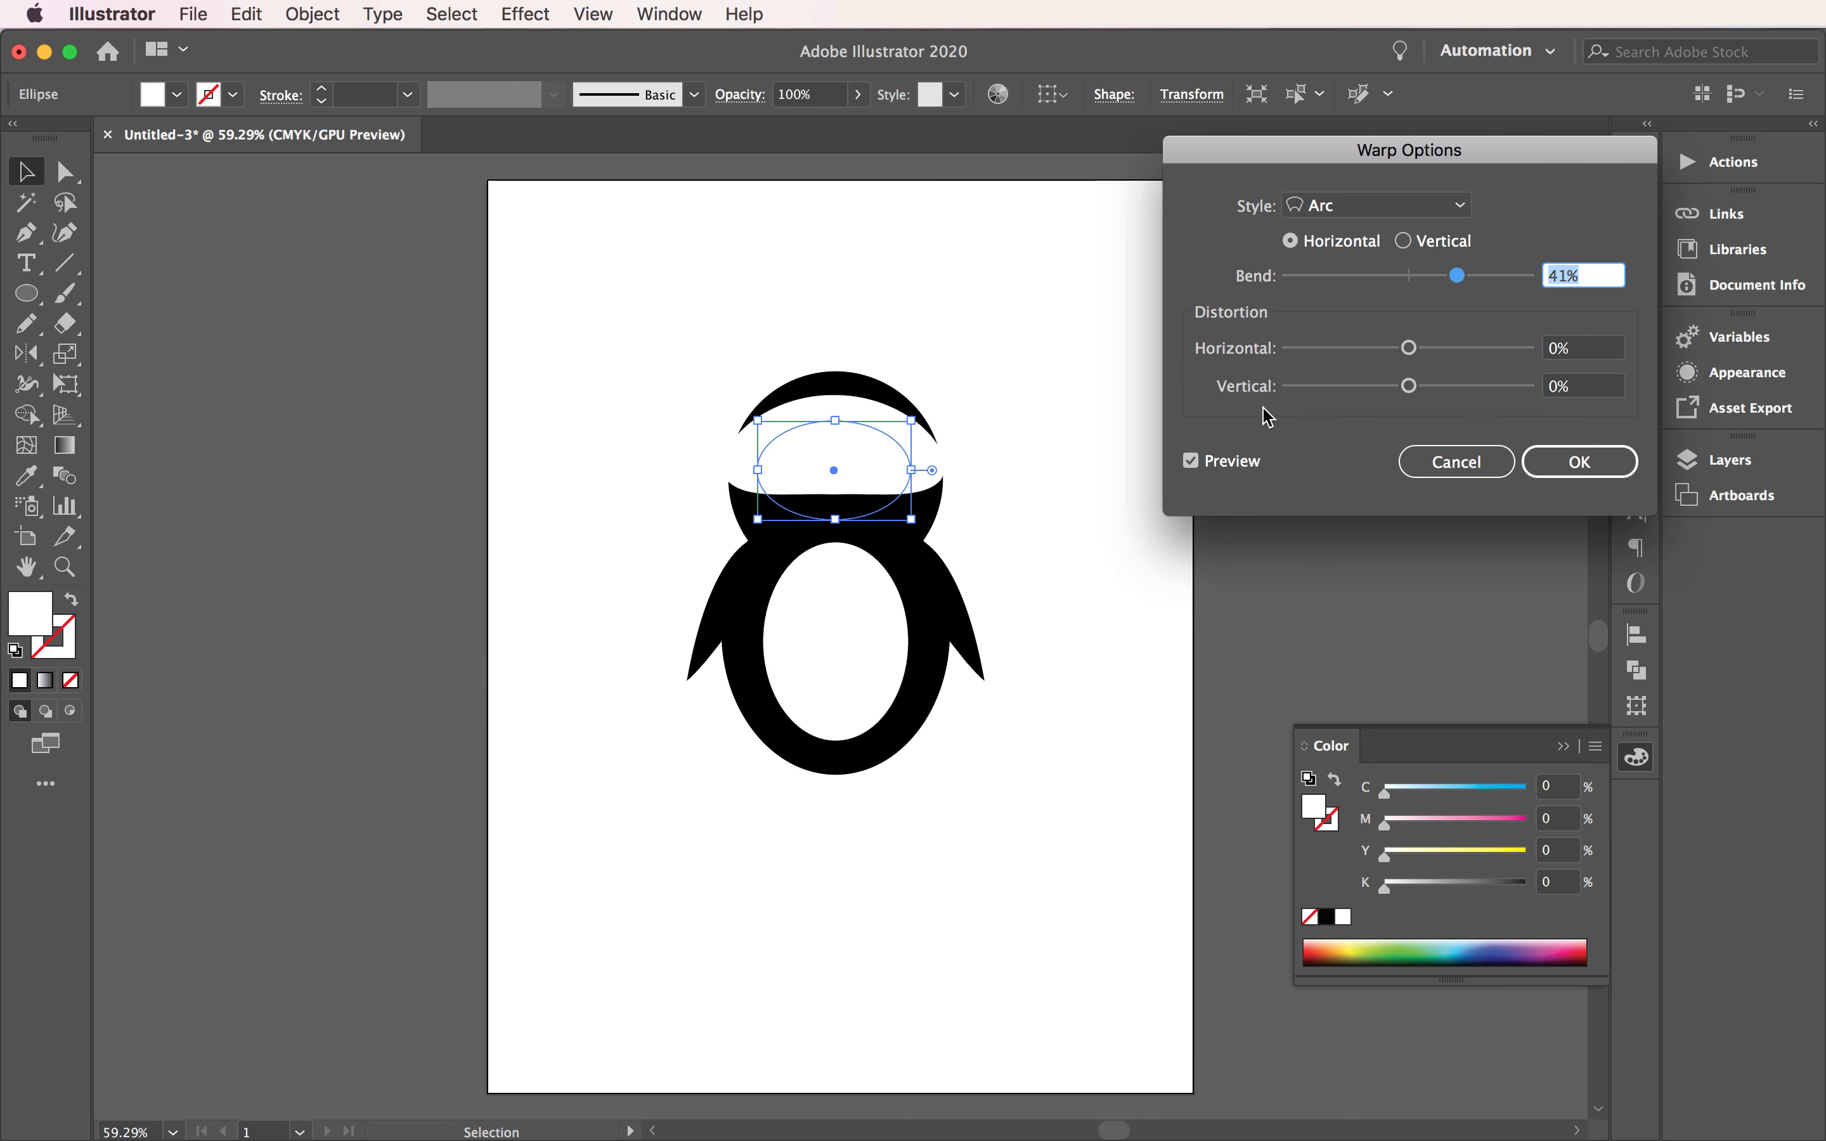
left_click(1383, 209)
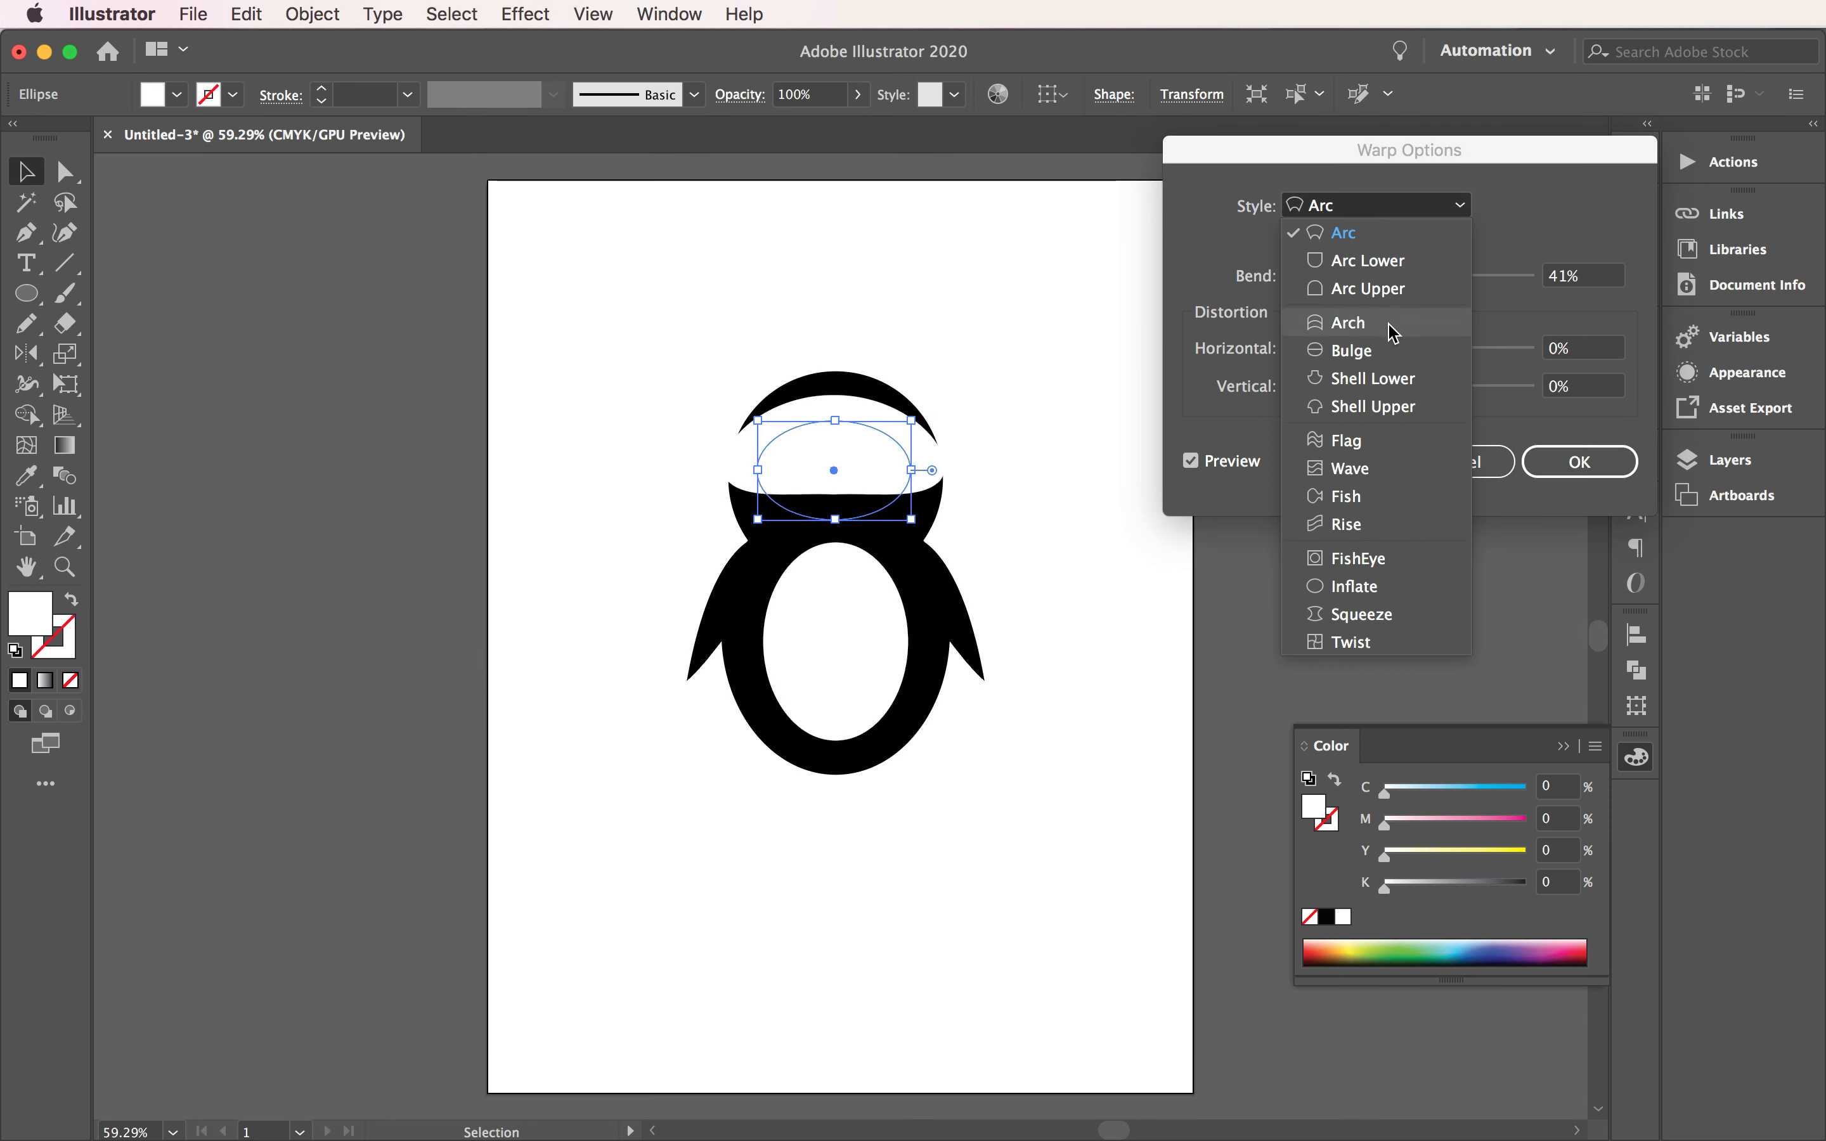
left_click(1398, 413)
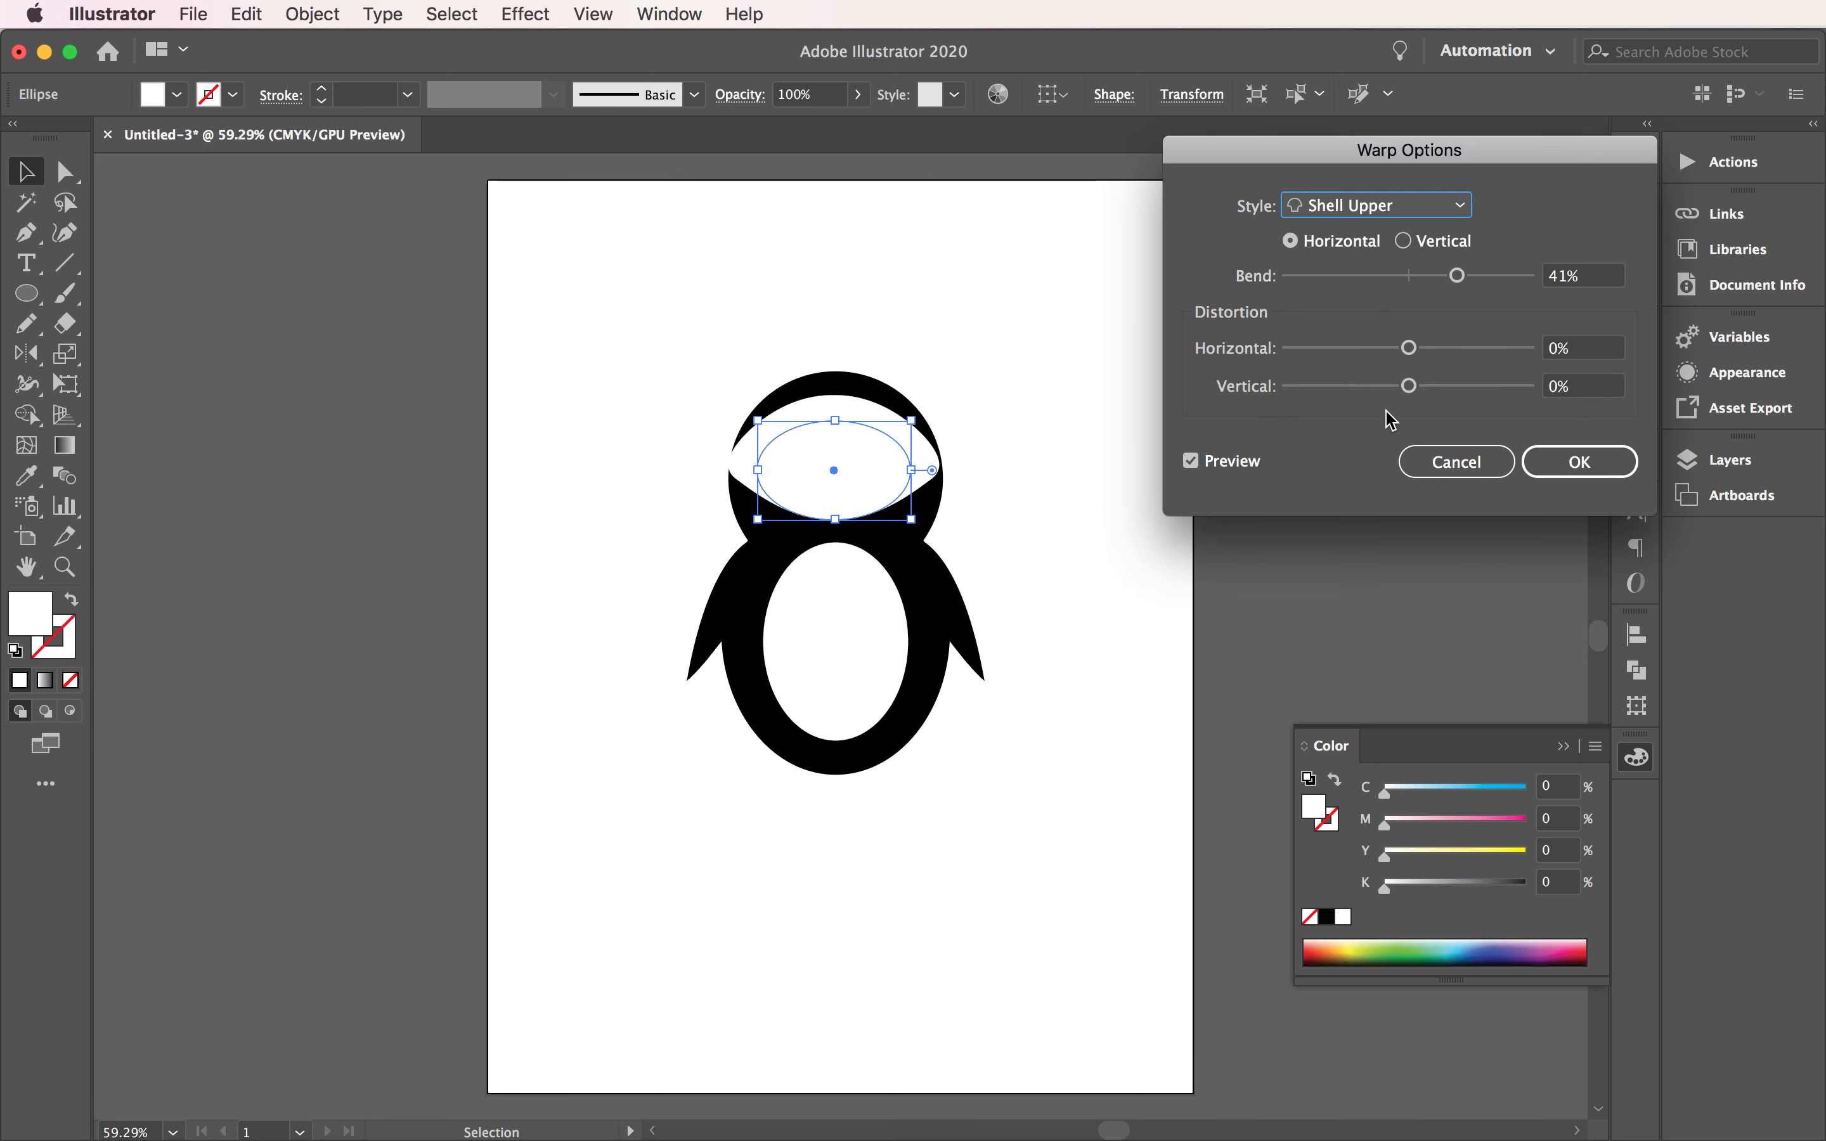
mouse_move(1458, 276)
left_mouse_down()
mouse_move(1393, 353)
mouse_move(1442, 348)
mouse_move(1448, 278)
left_mouse_up()
type("0")
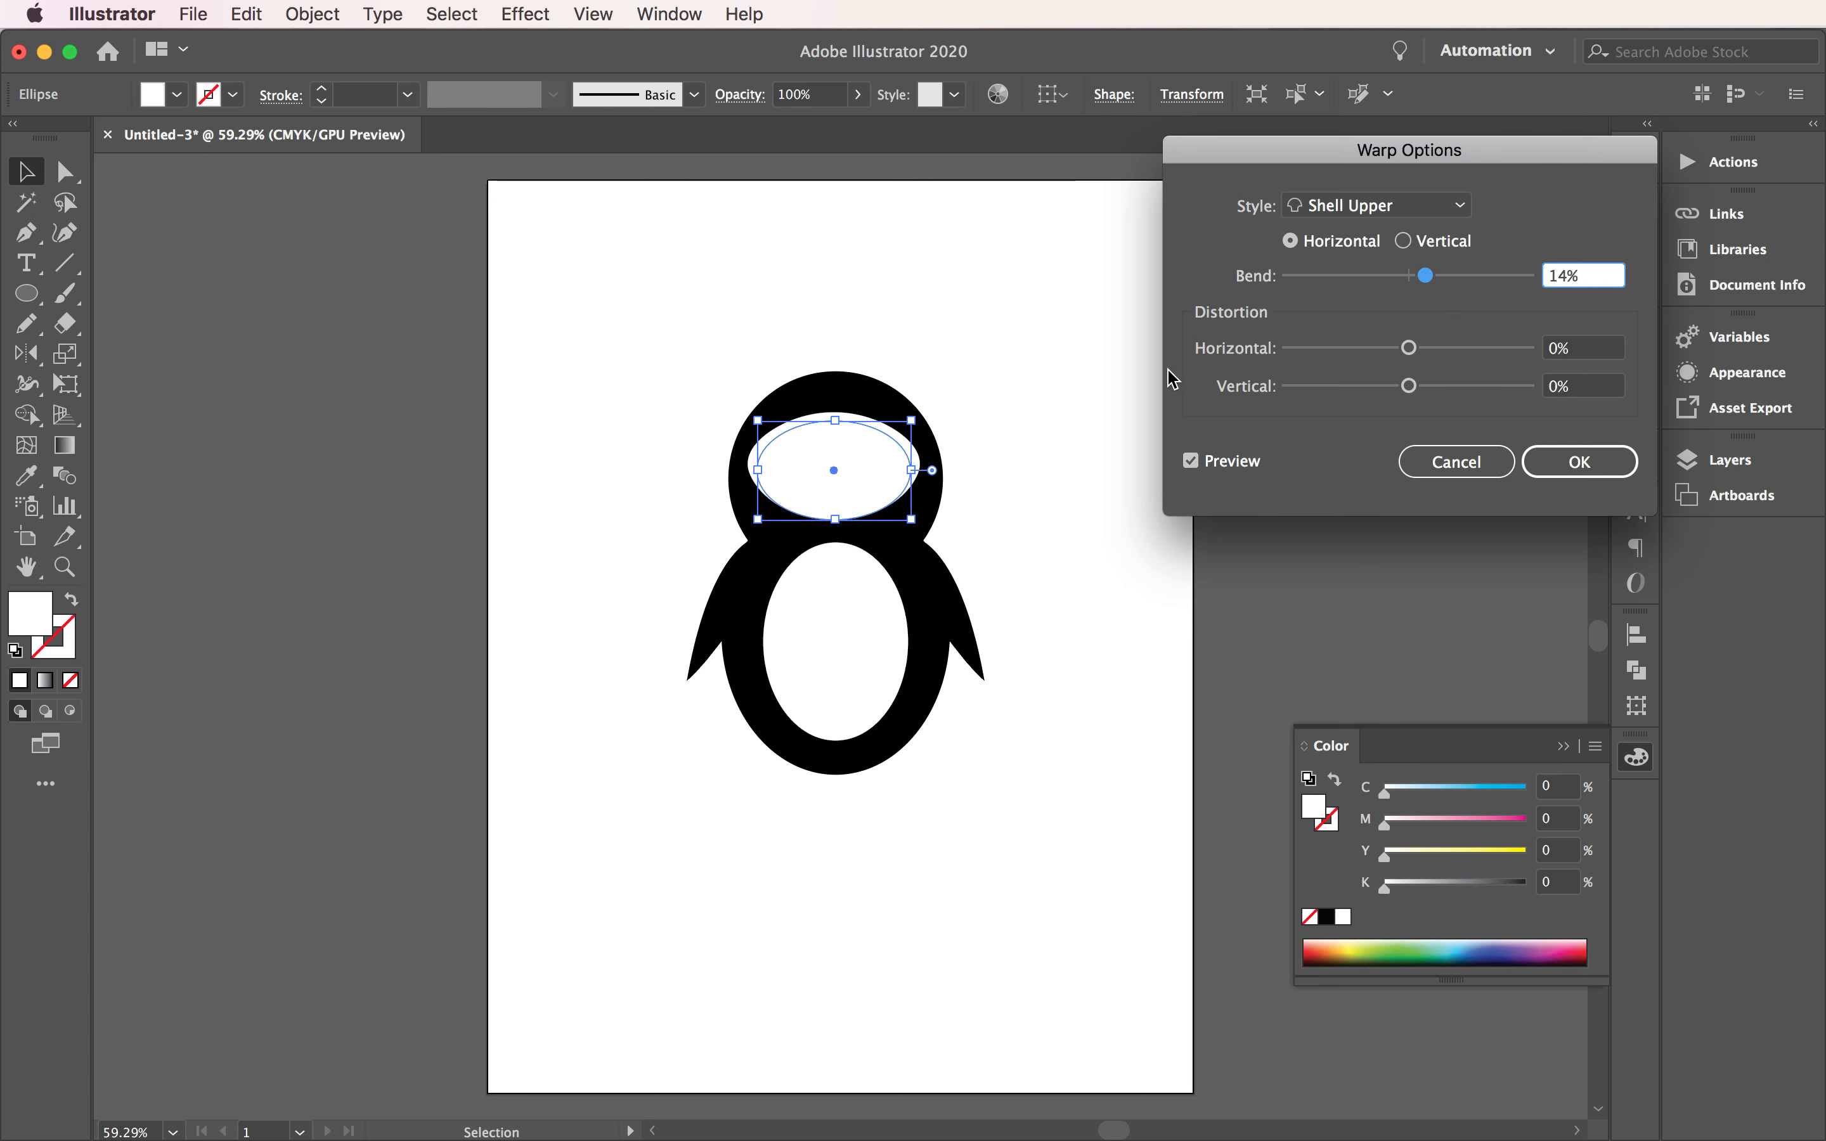
left_click(1600, 461)
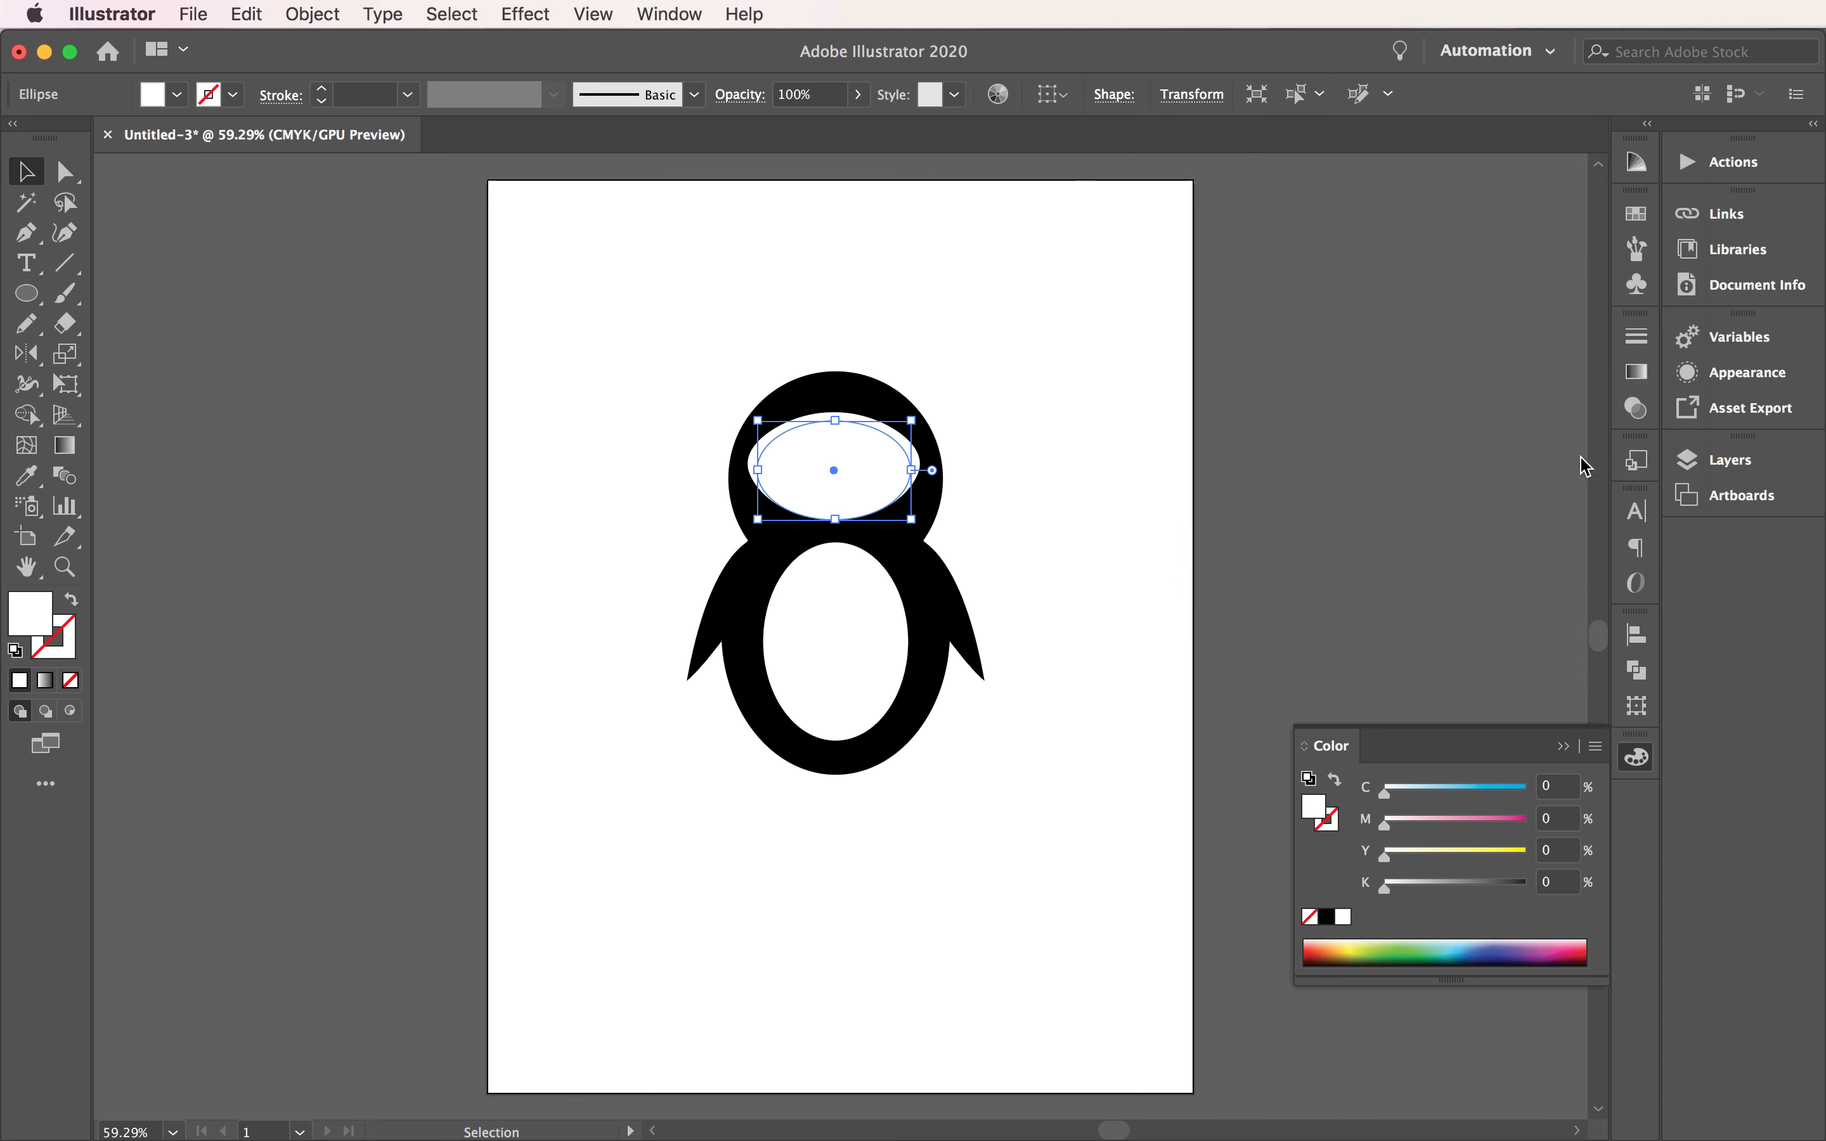
left_click(1188, 615)
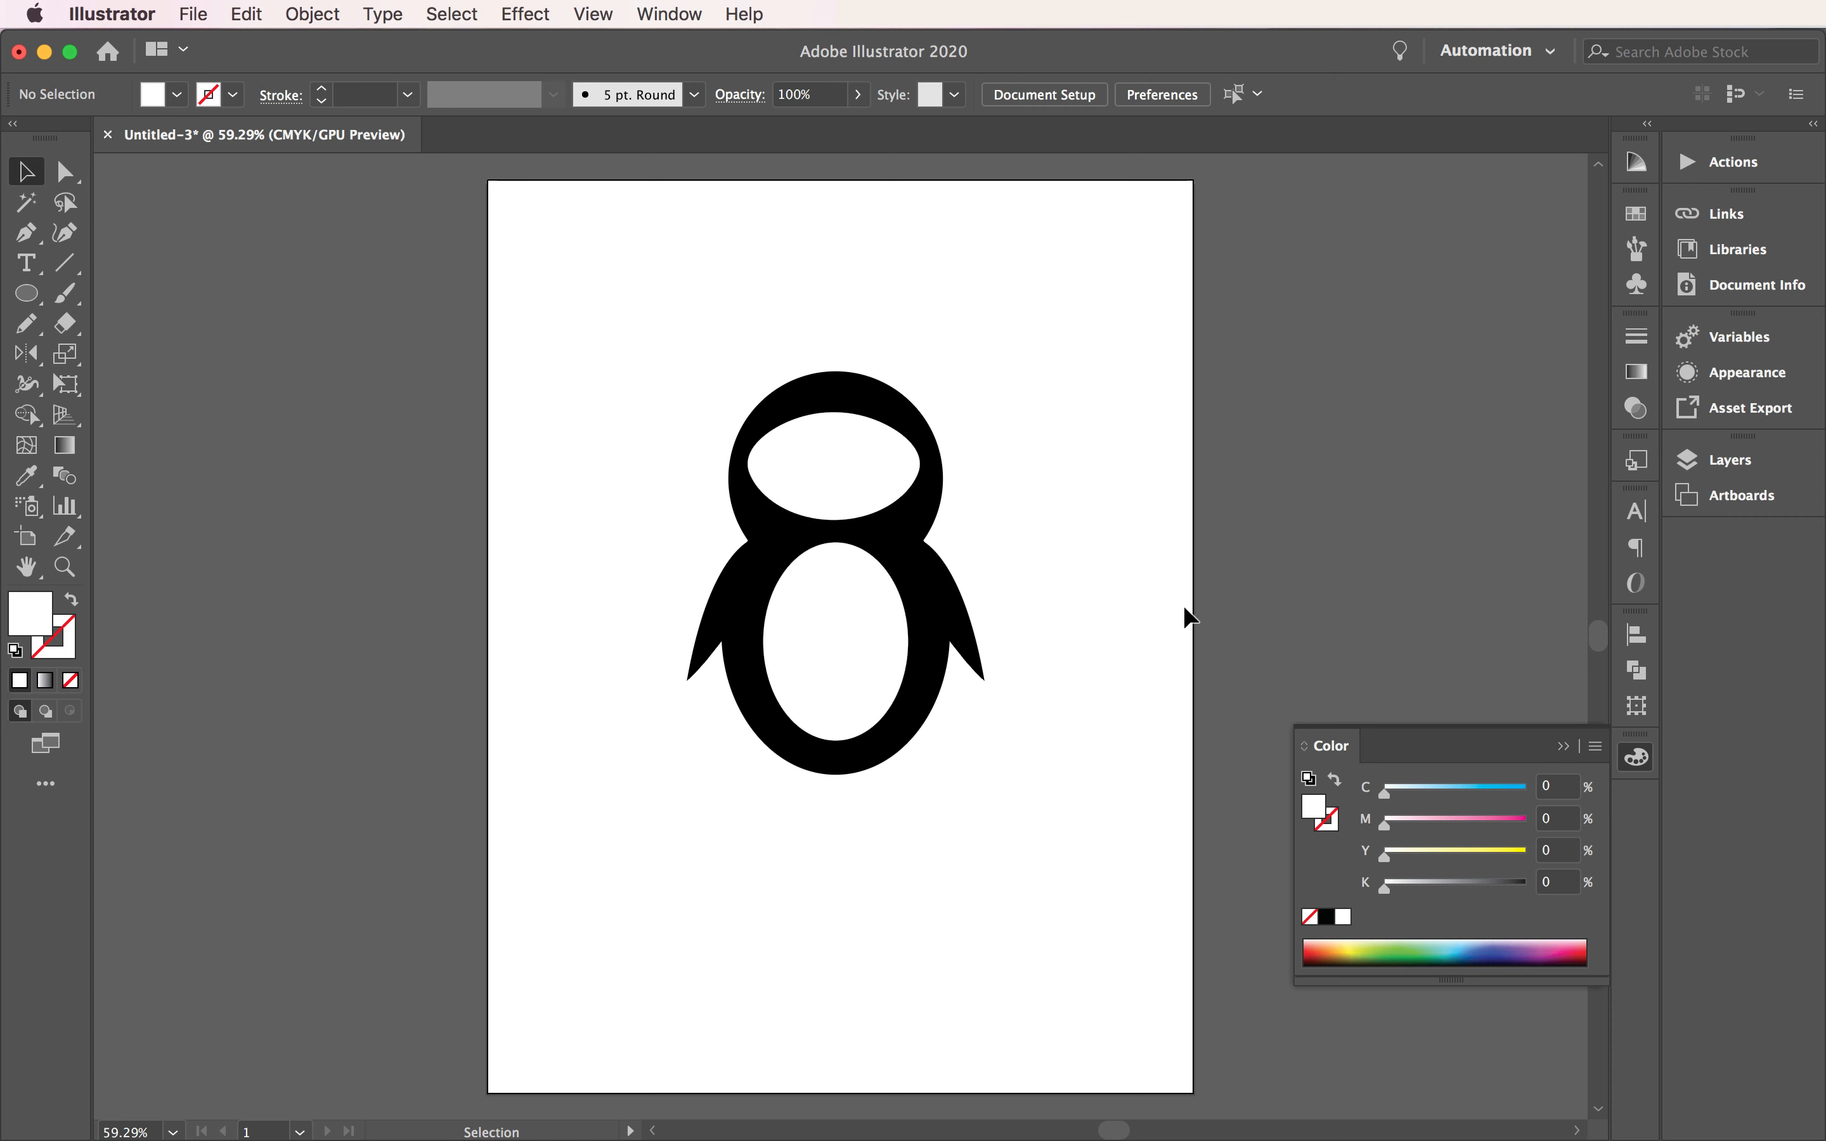
Step: Expand the appearance of the warped face shape and move it slightly higher on the head
left_click(844, 487)
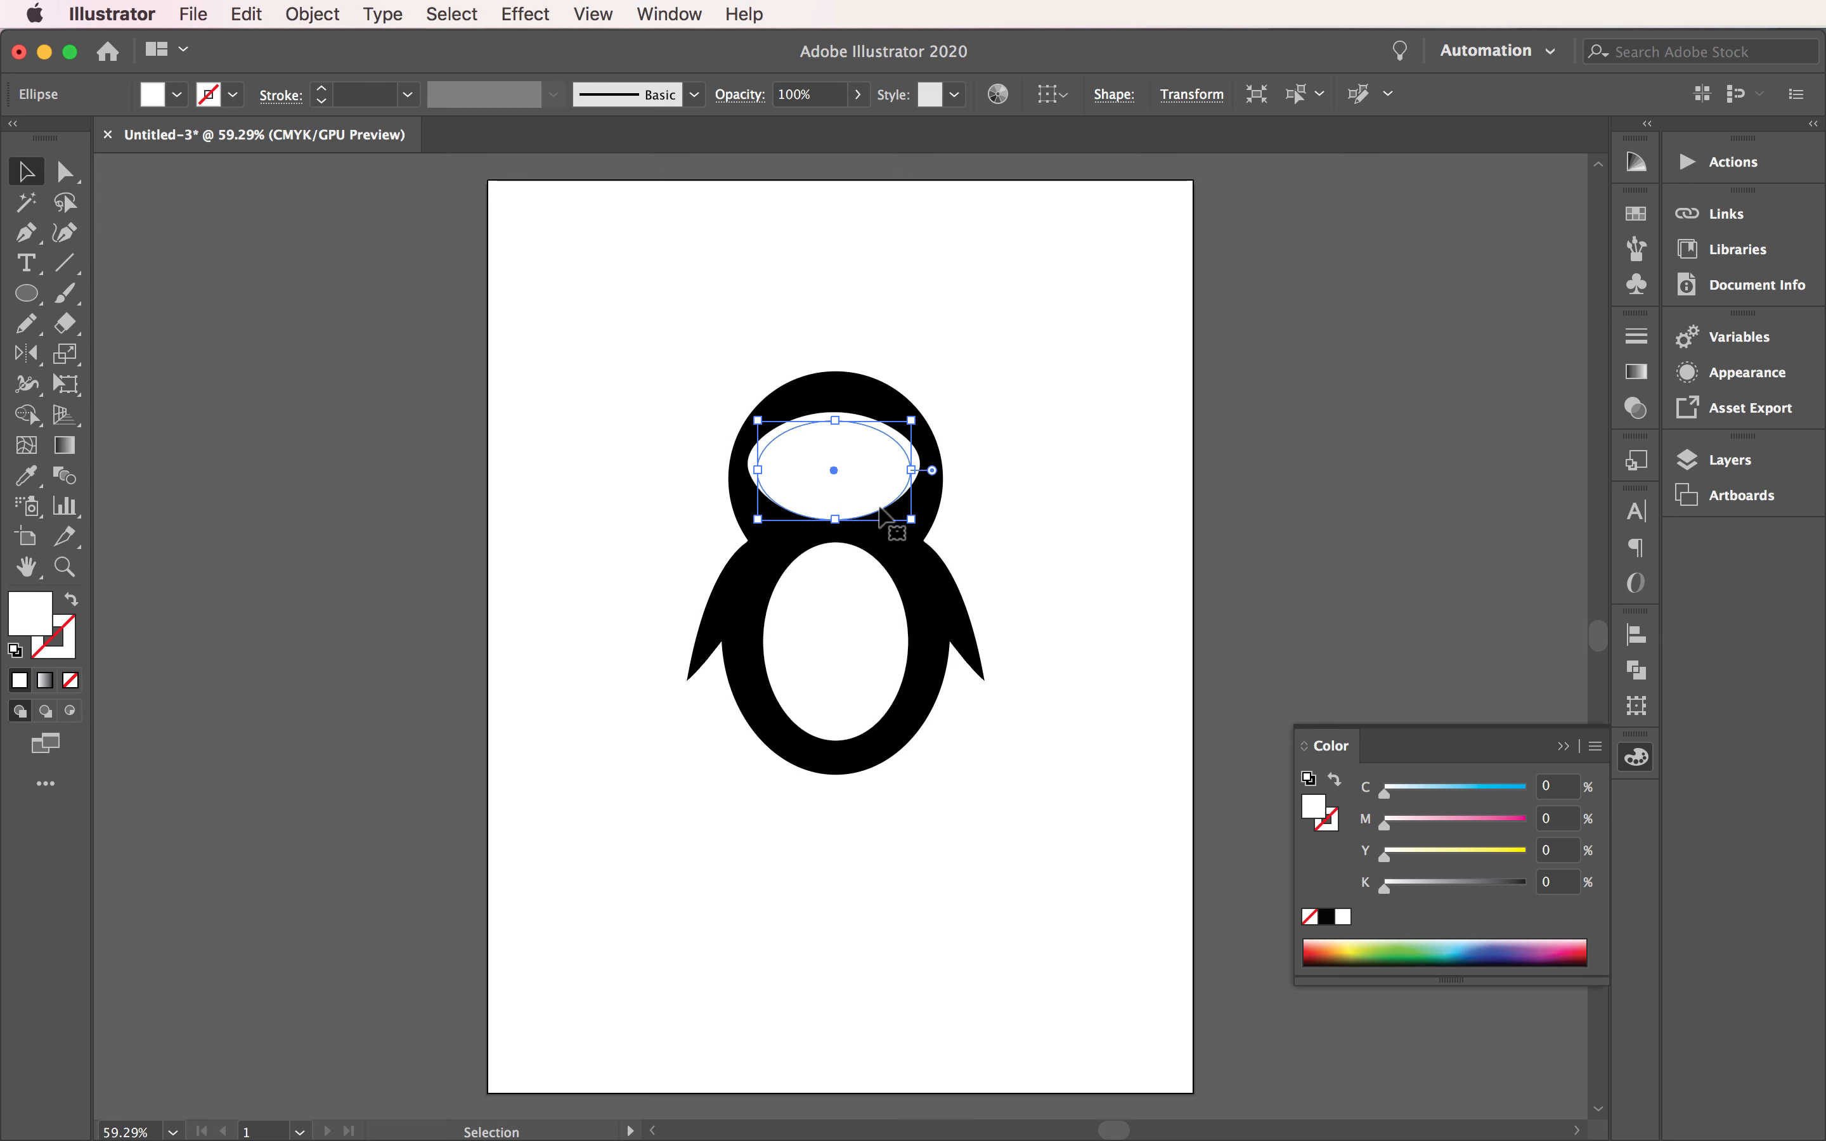
left_click(311, 14)
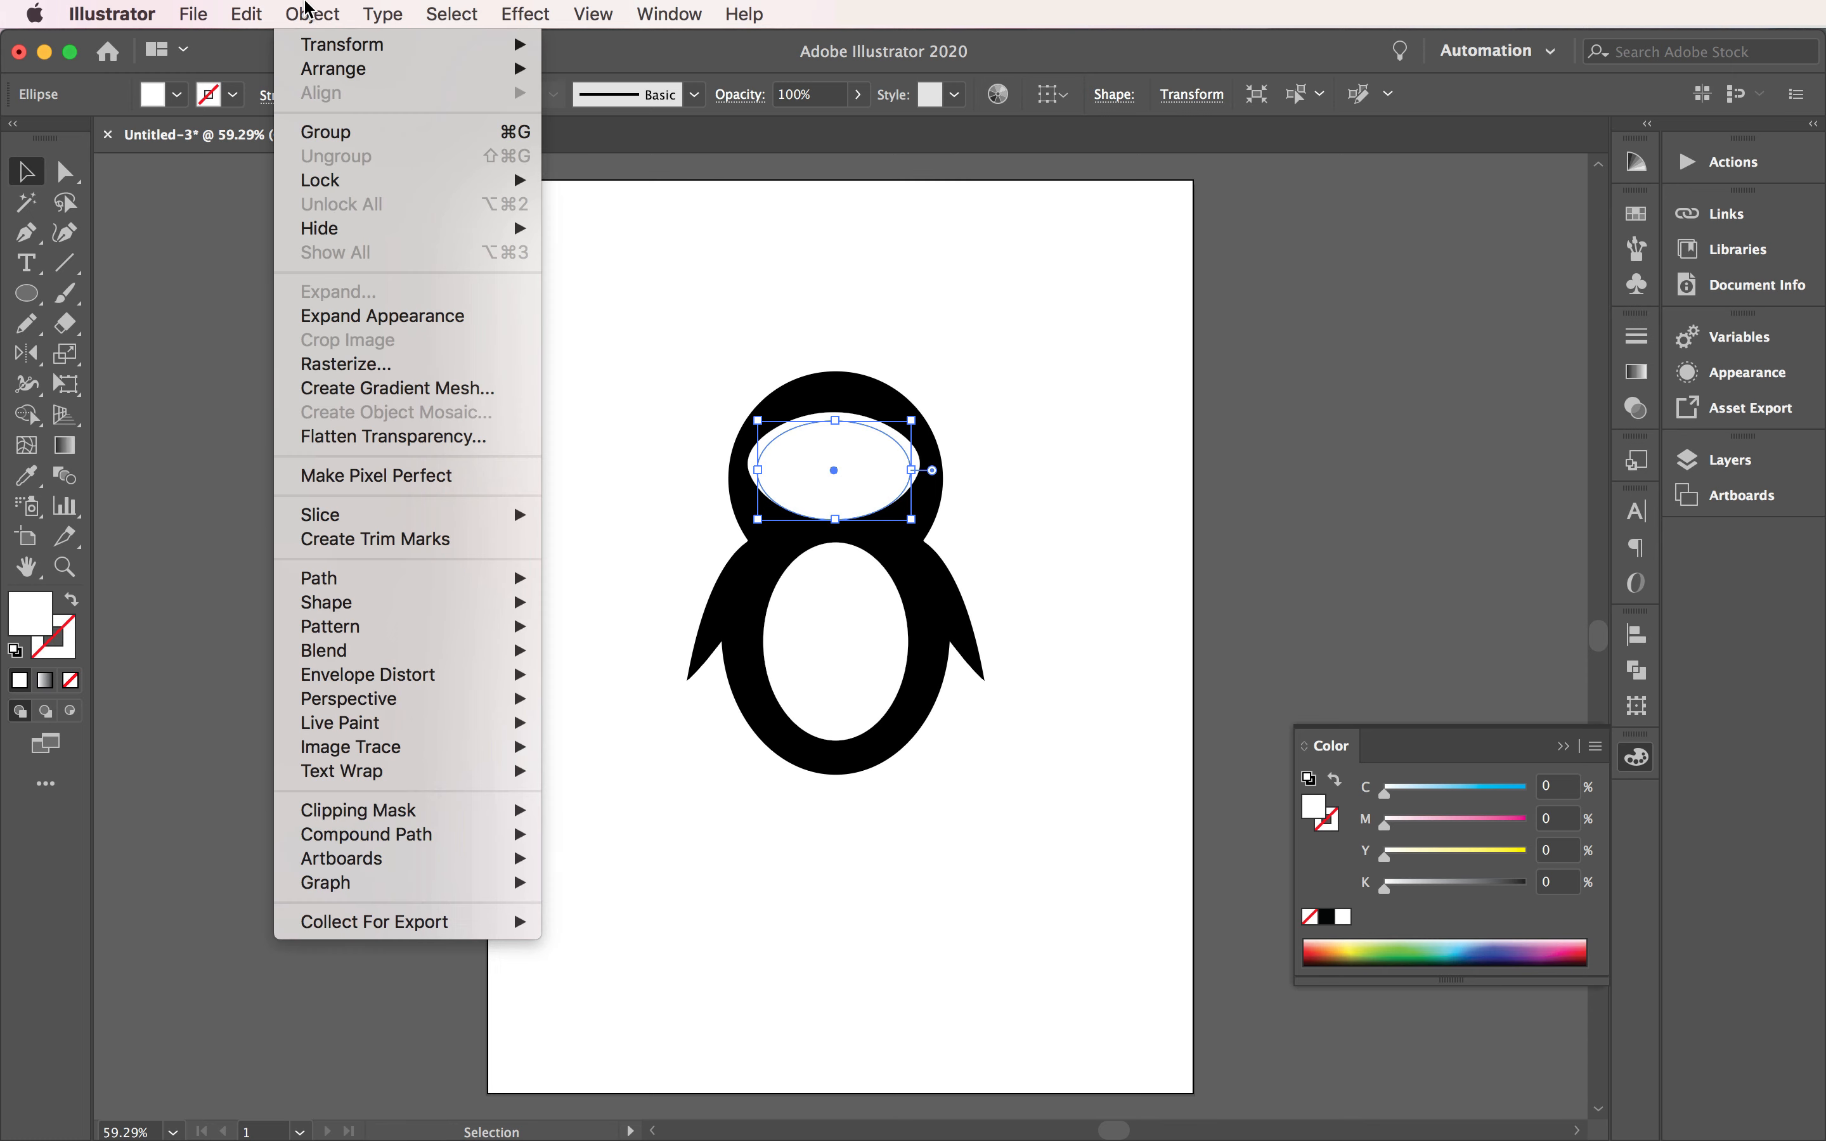
left_click(394, 317)
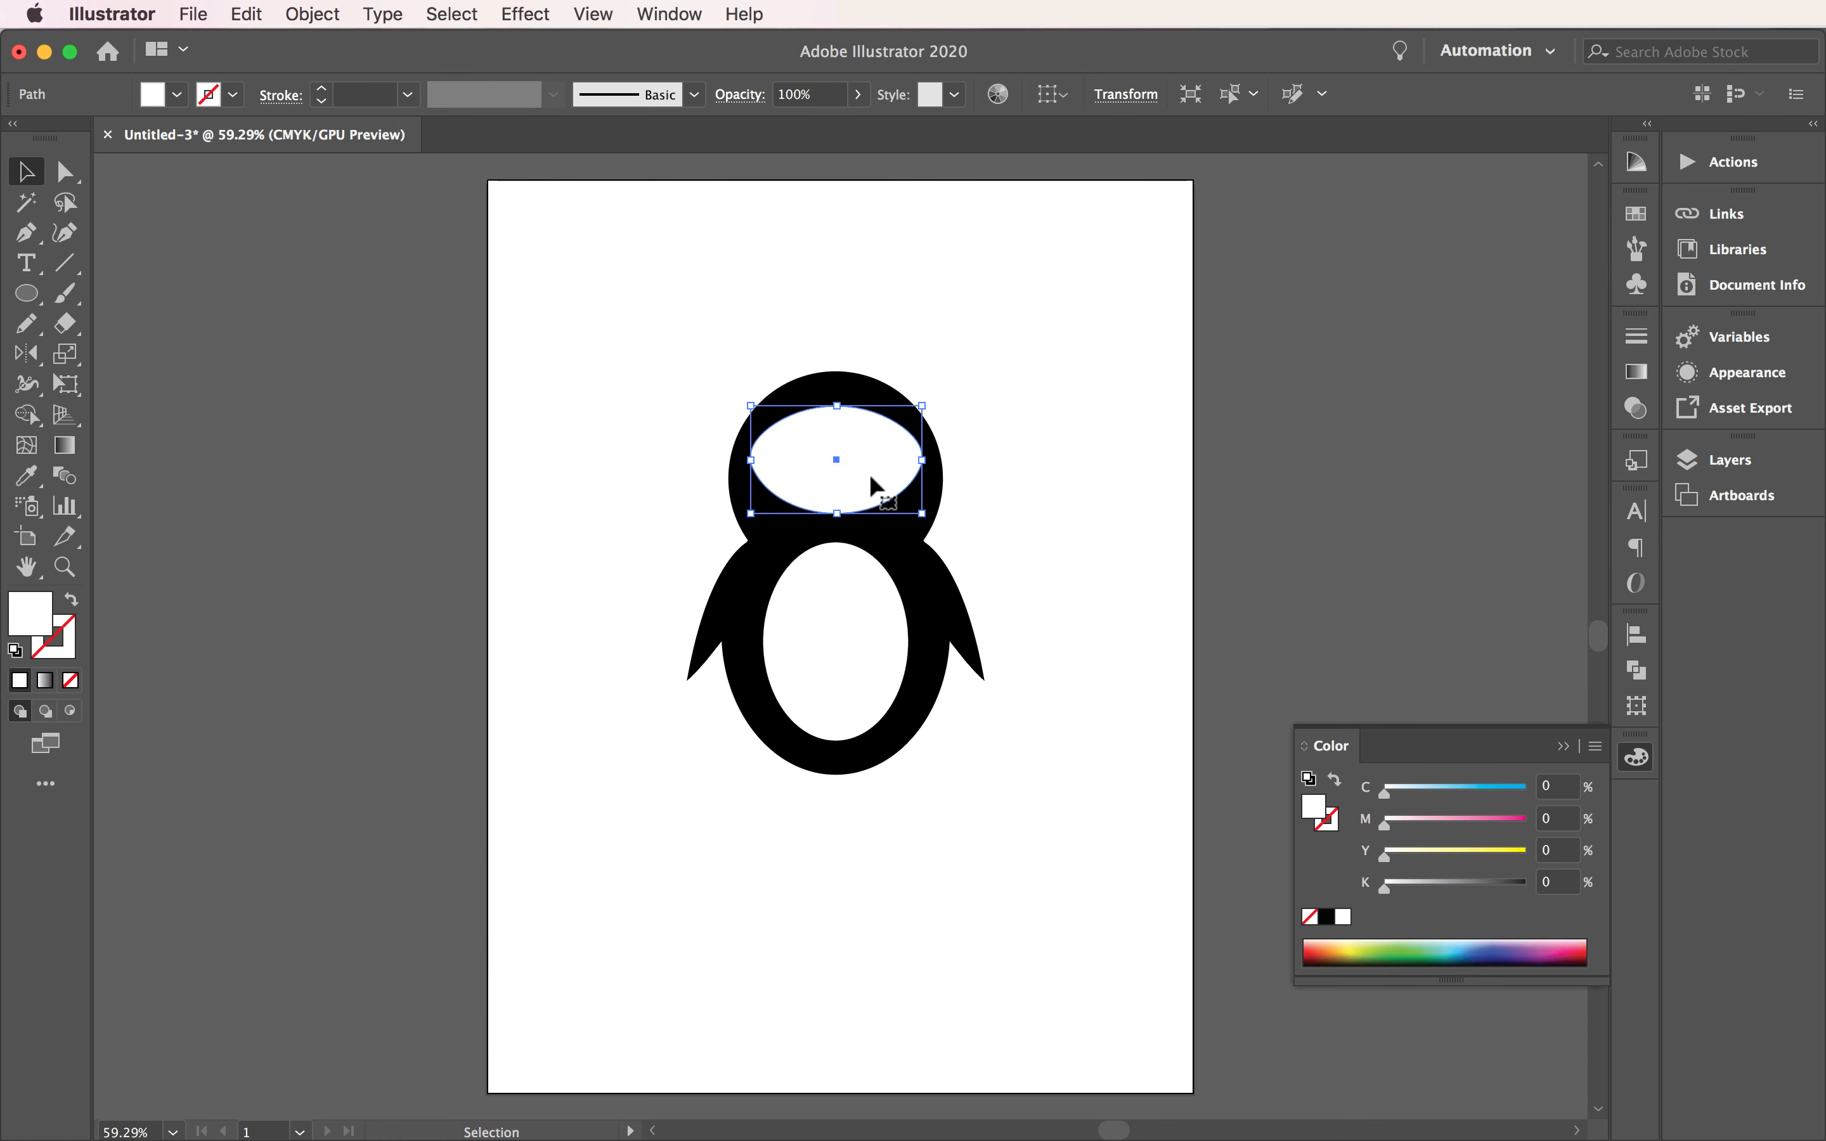
Step: Redraw the face shape's lower edge with the Pencil tool to form a smooth, rounded notch at its center
left_click(67, 571)
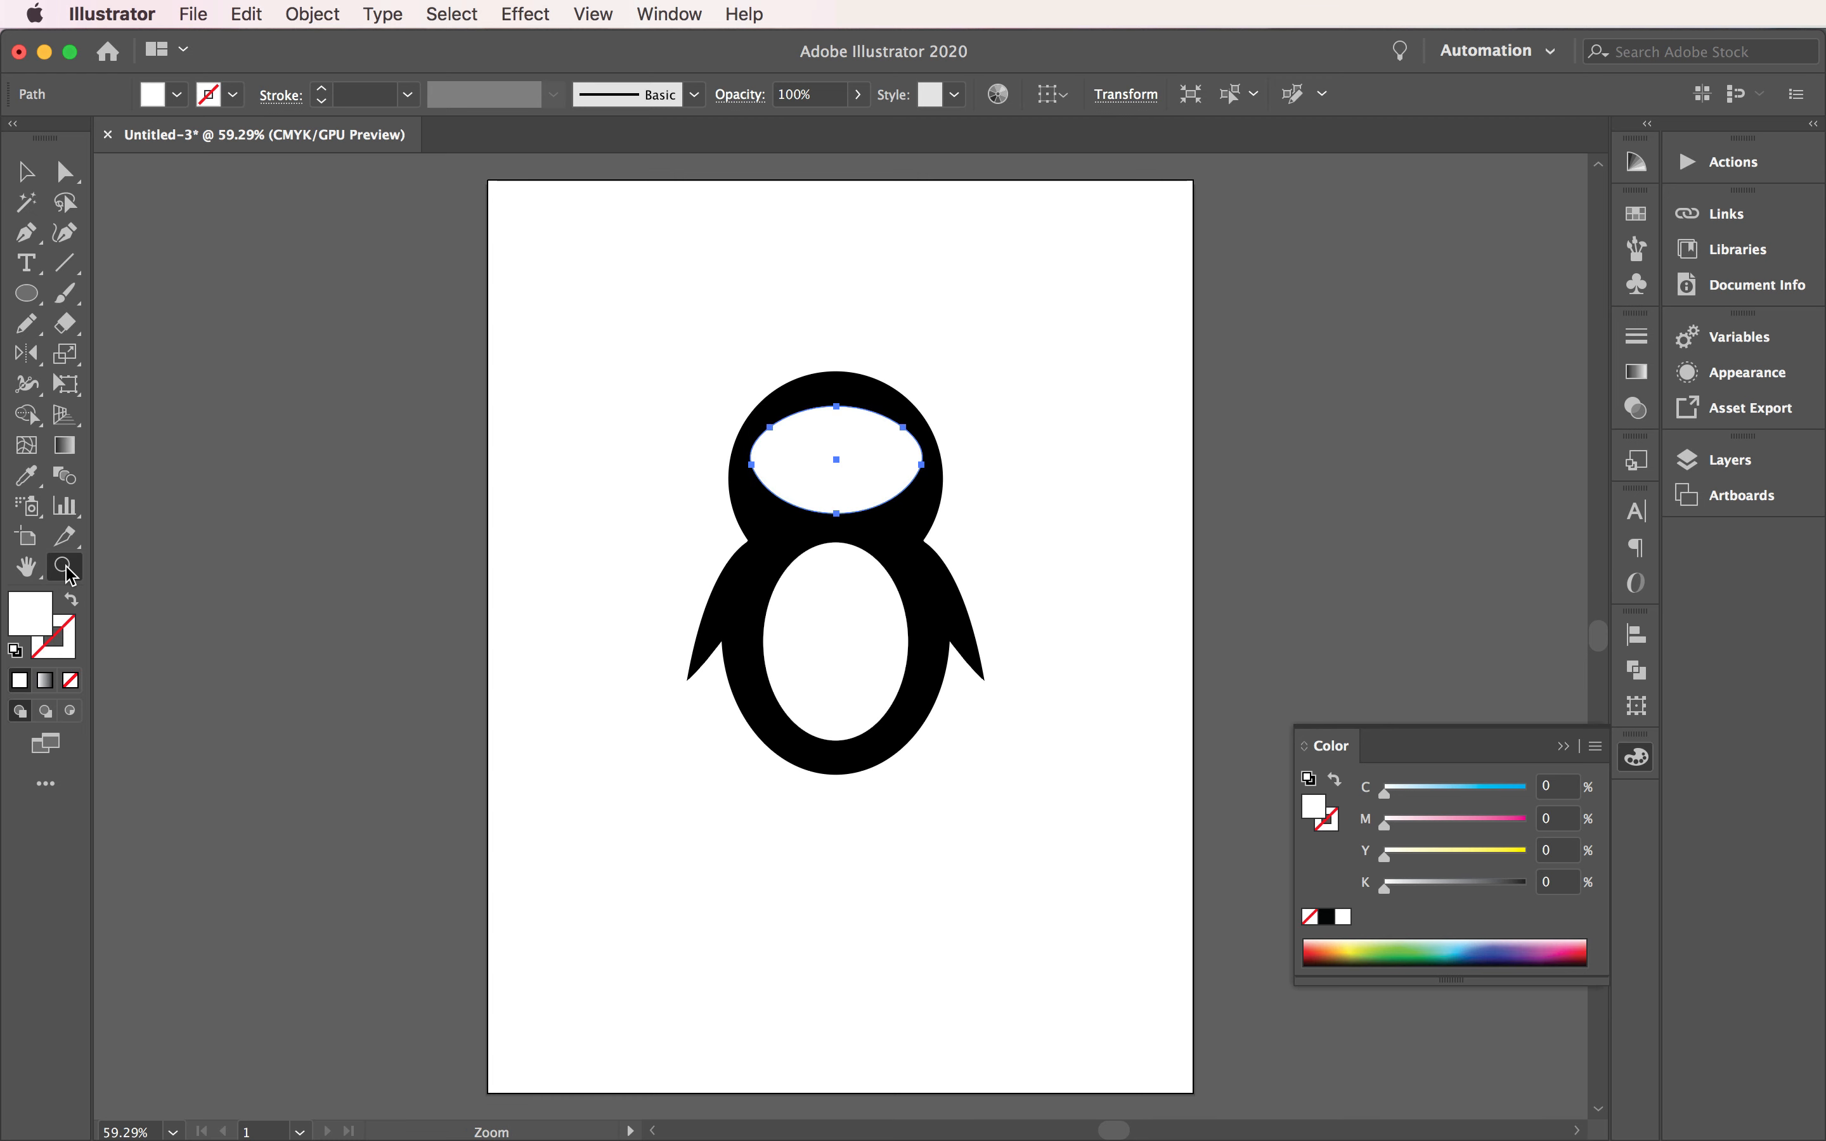
left_click(853, 509)
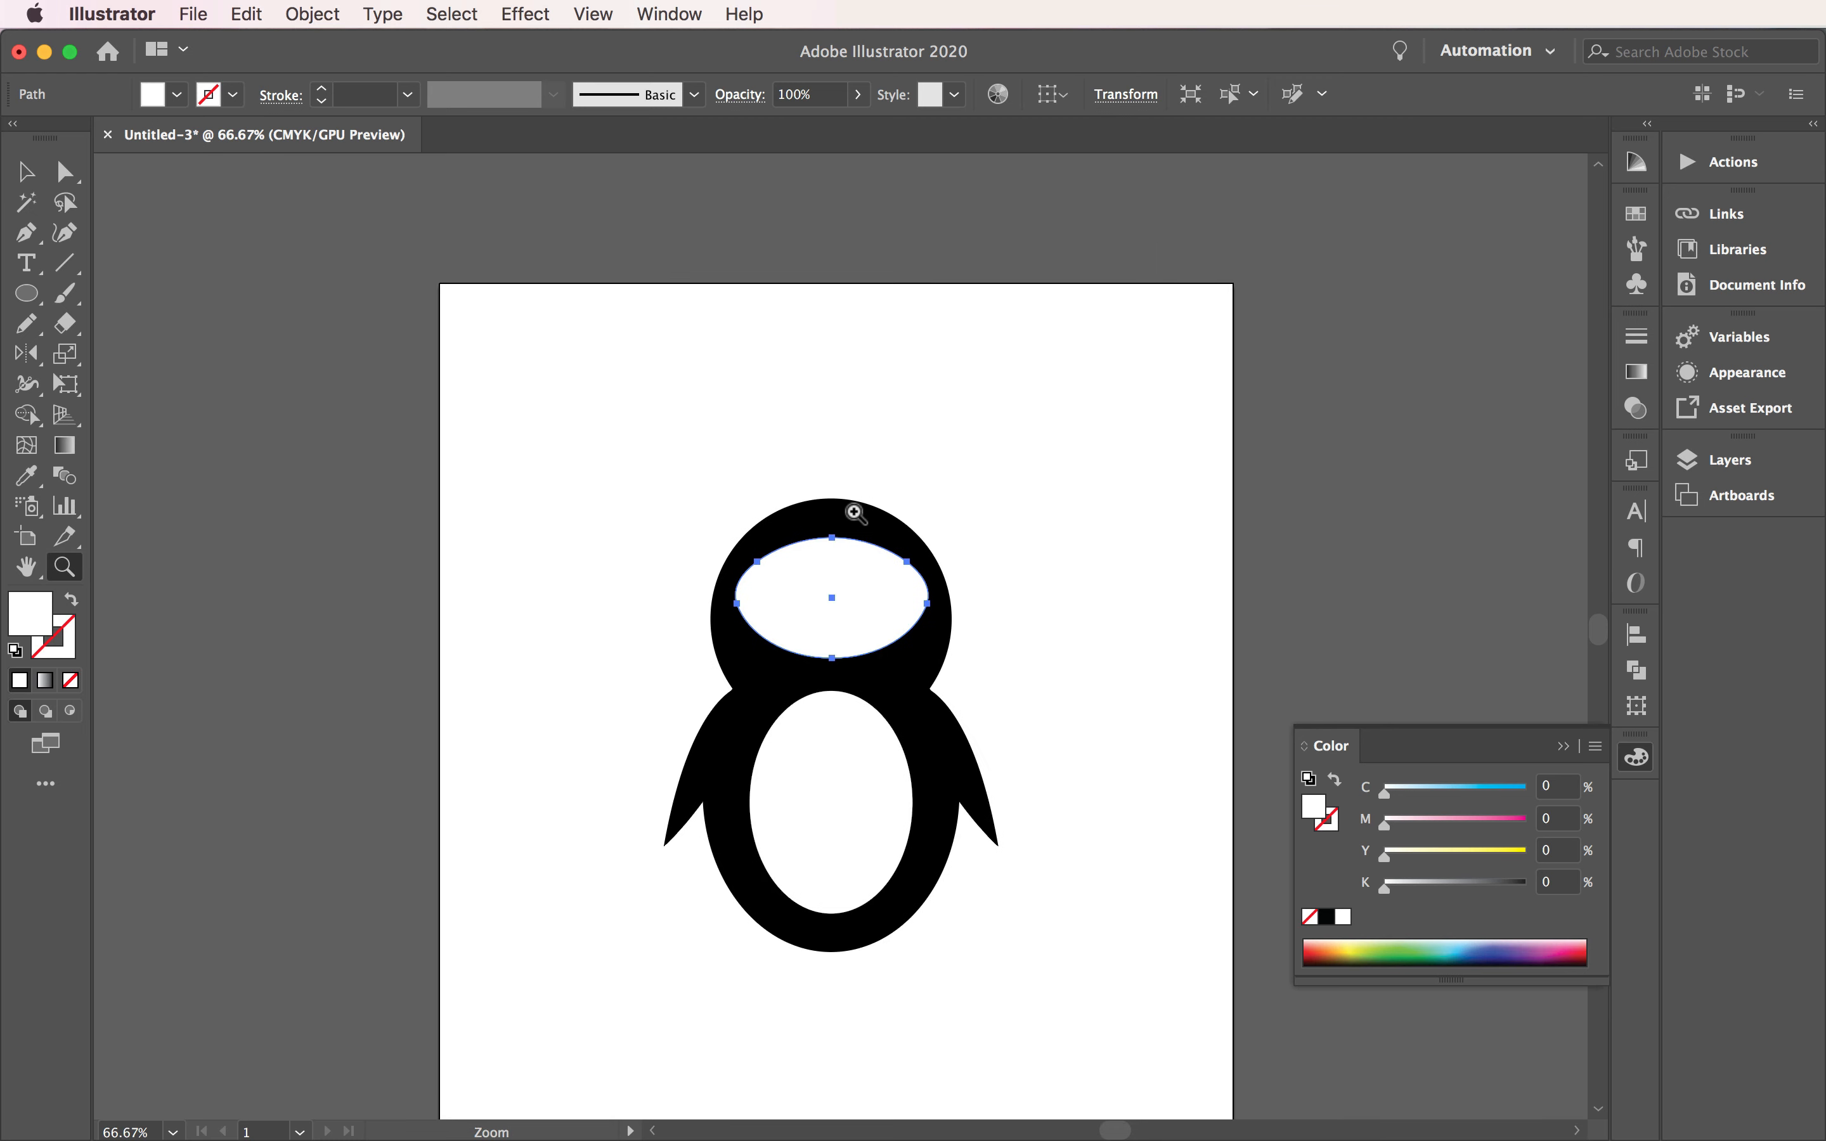
left_click(862, 653)
left_click(858, 657)
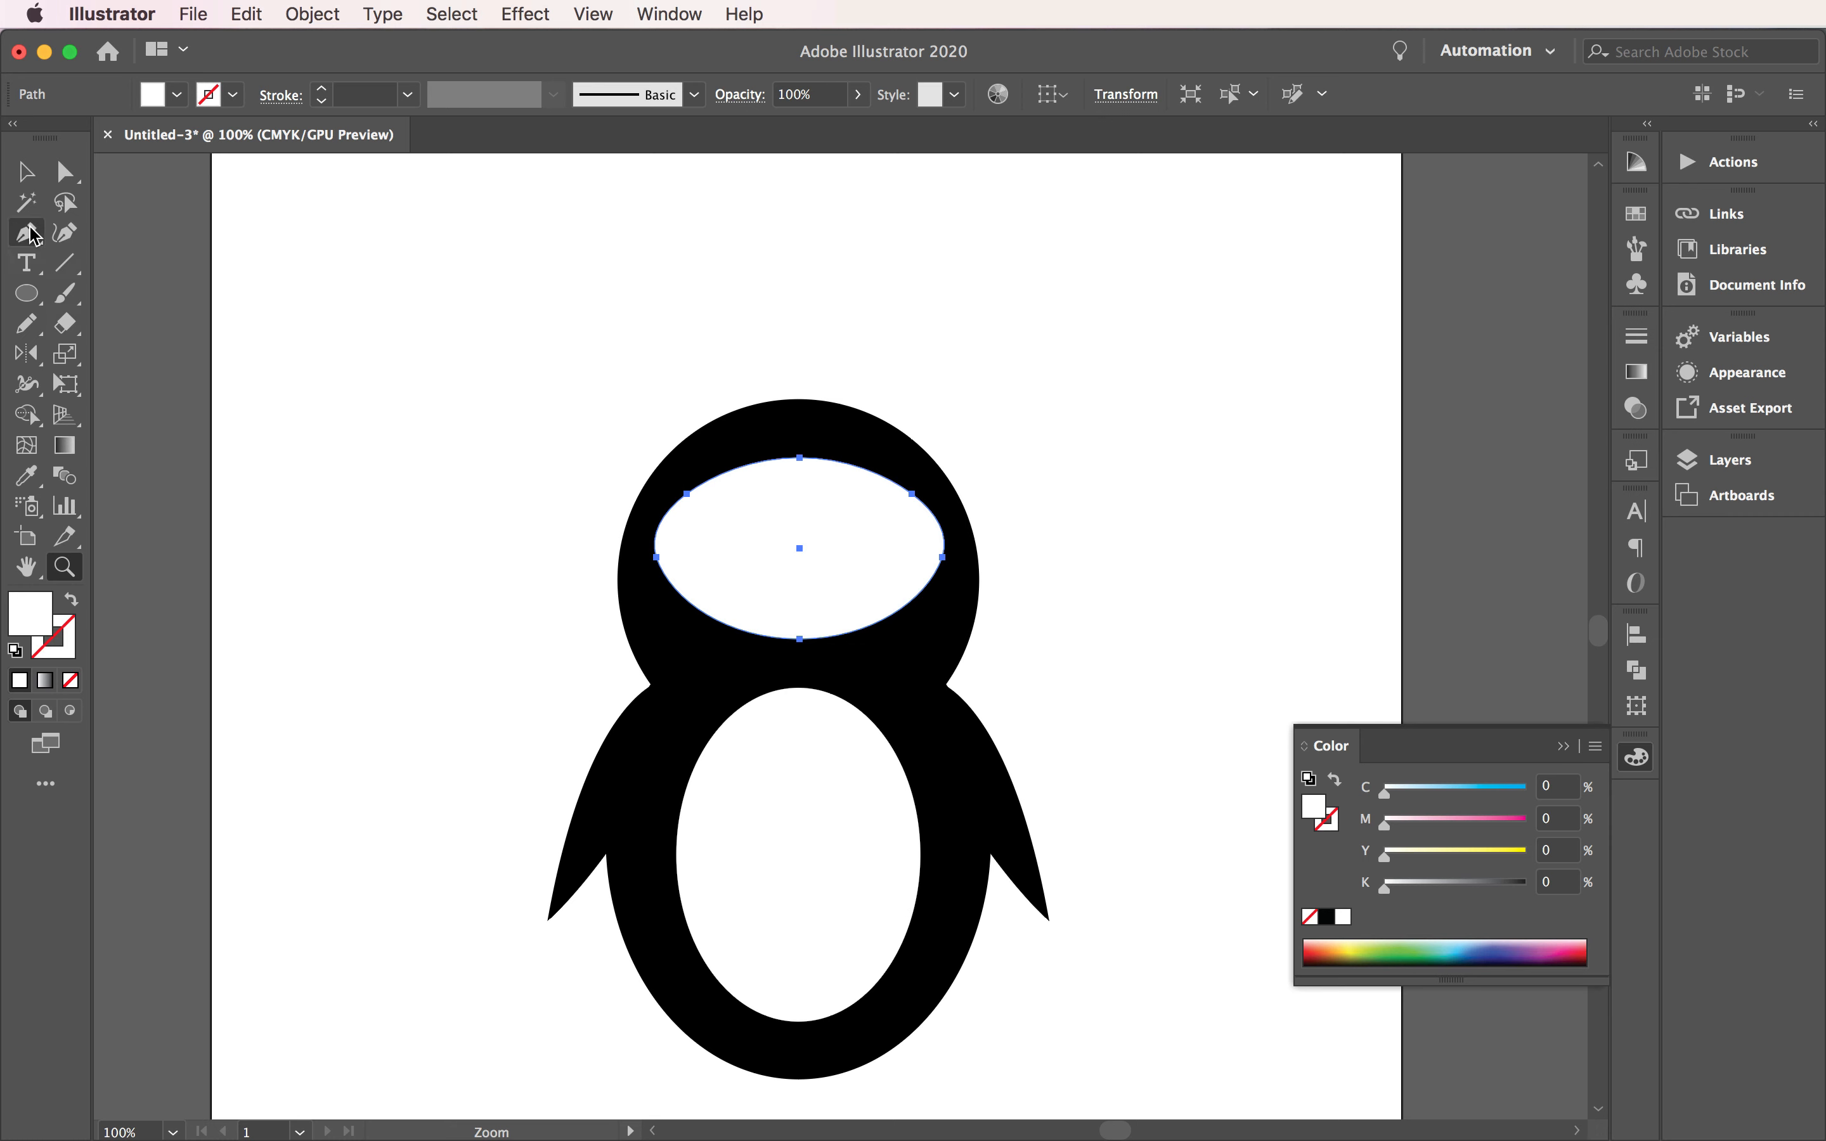
left_click(26, 323)
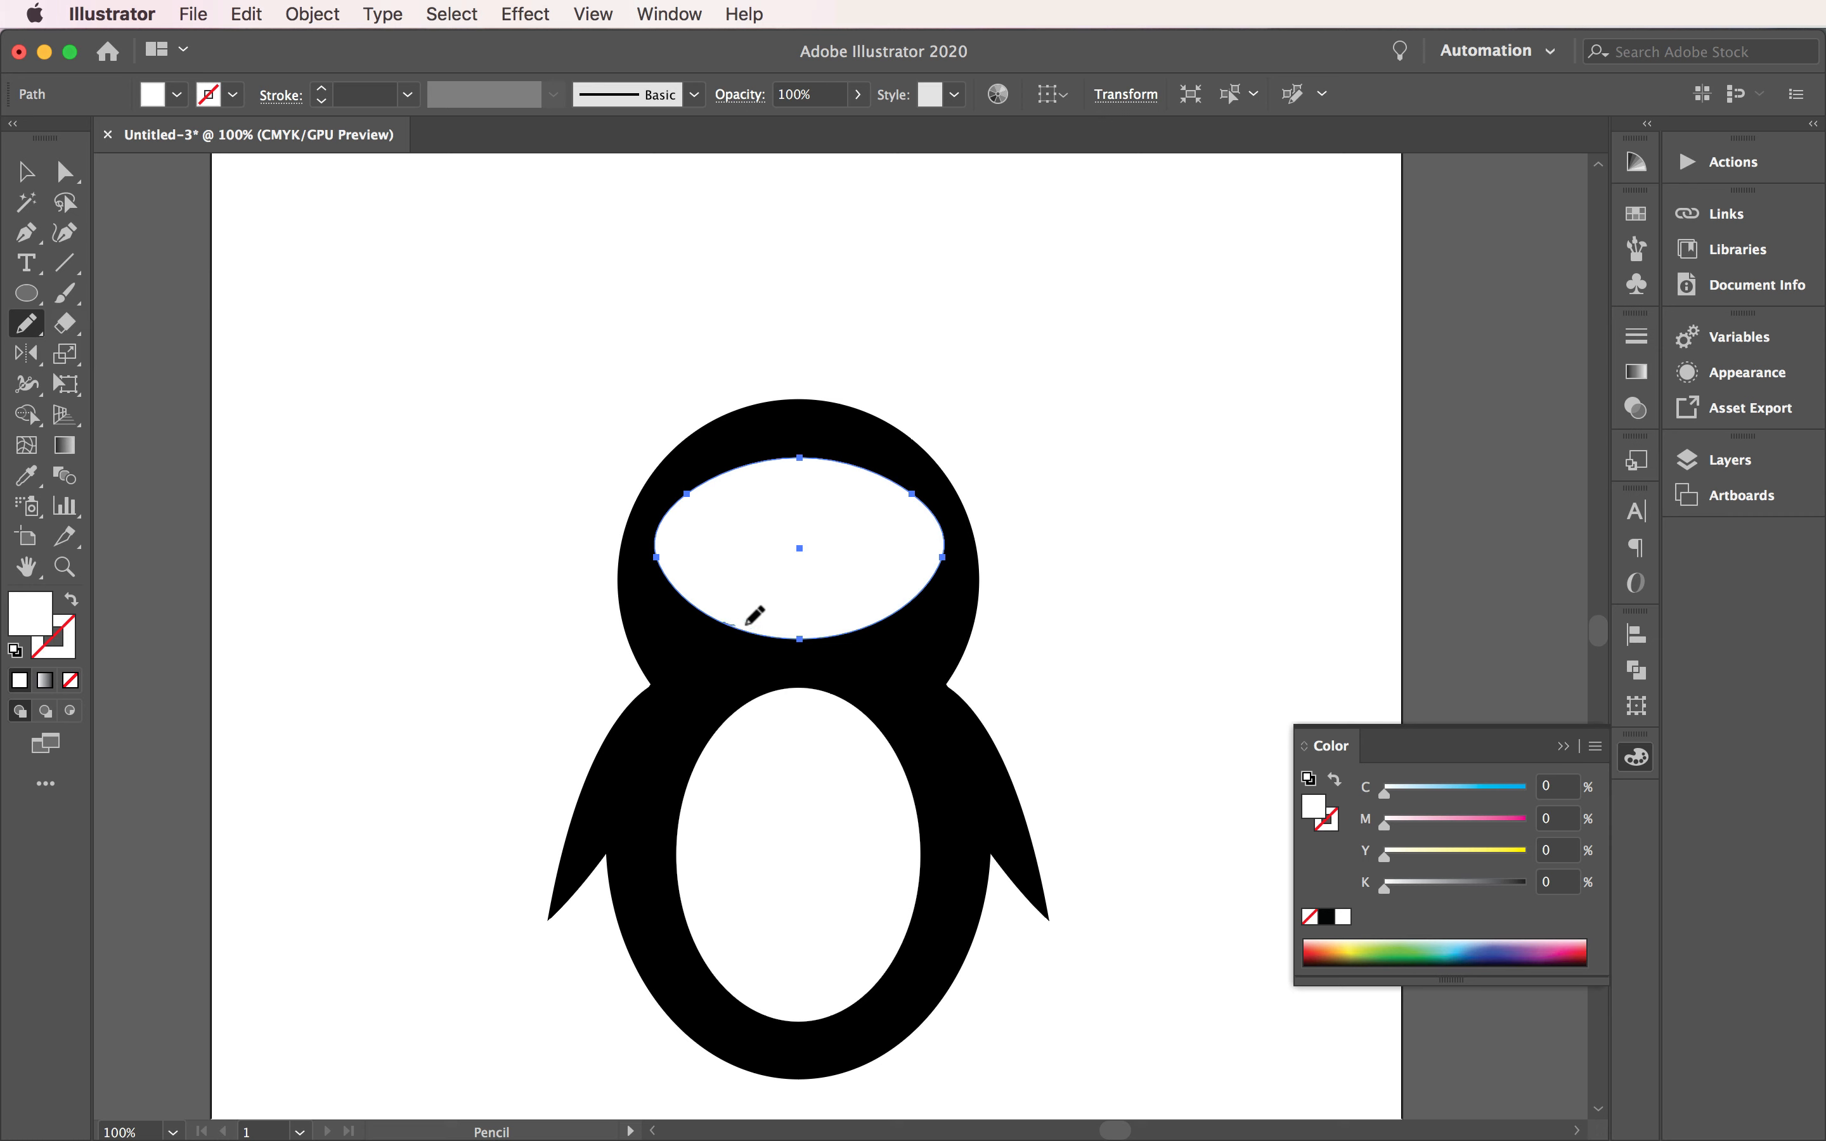
left_click_drag(861, 618, 898, 595)
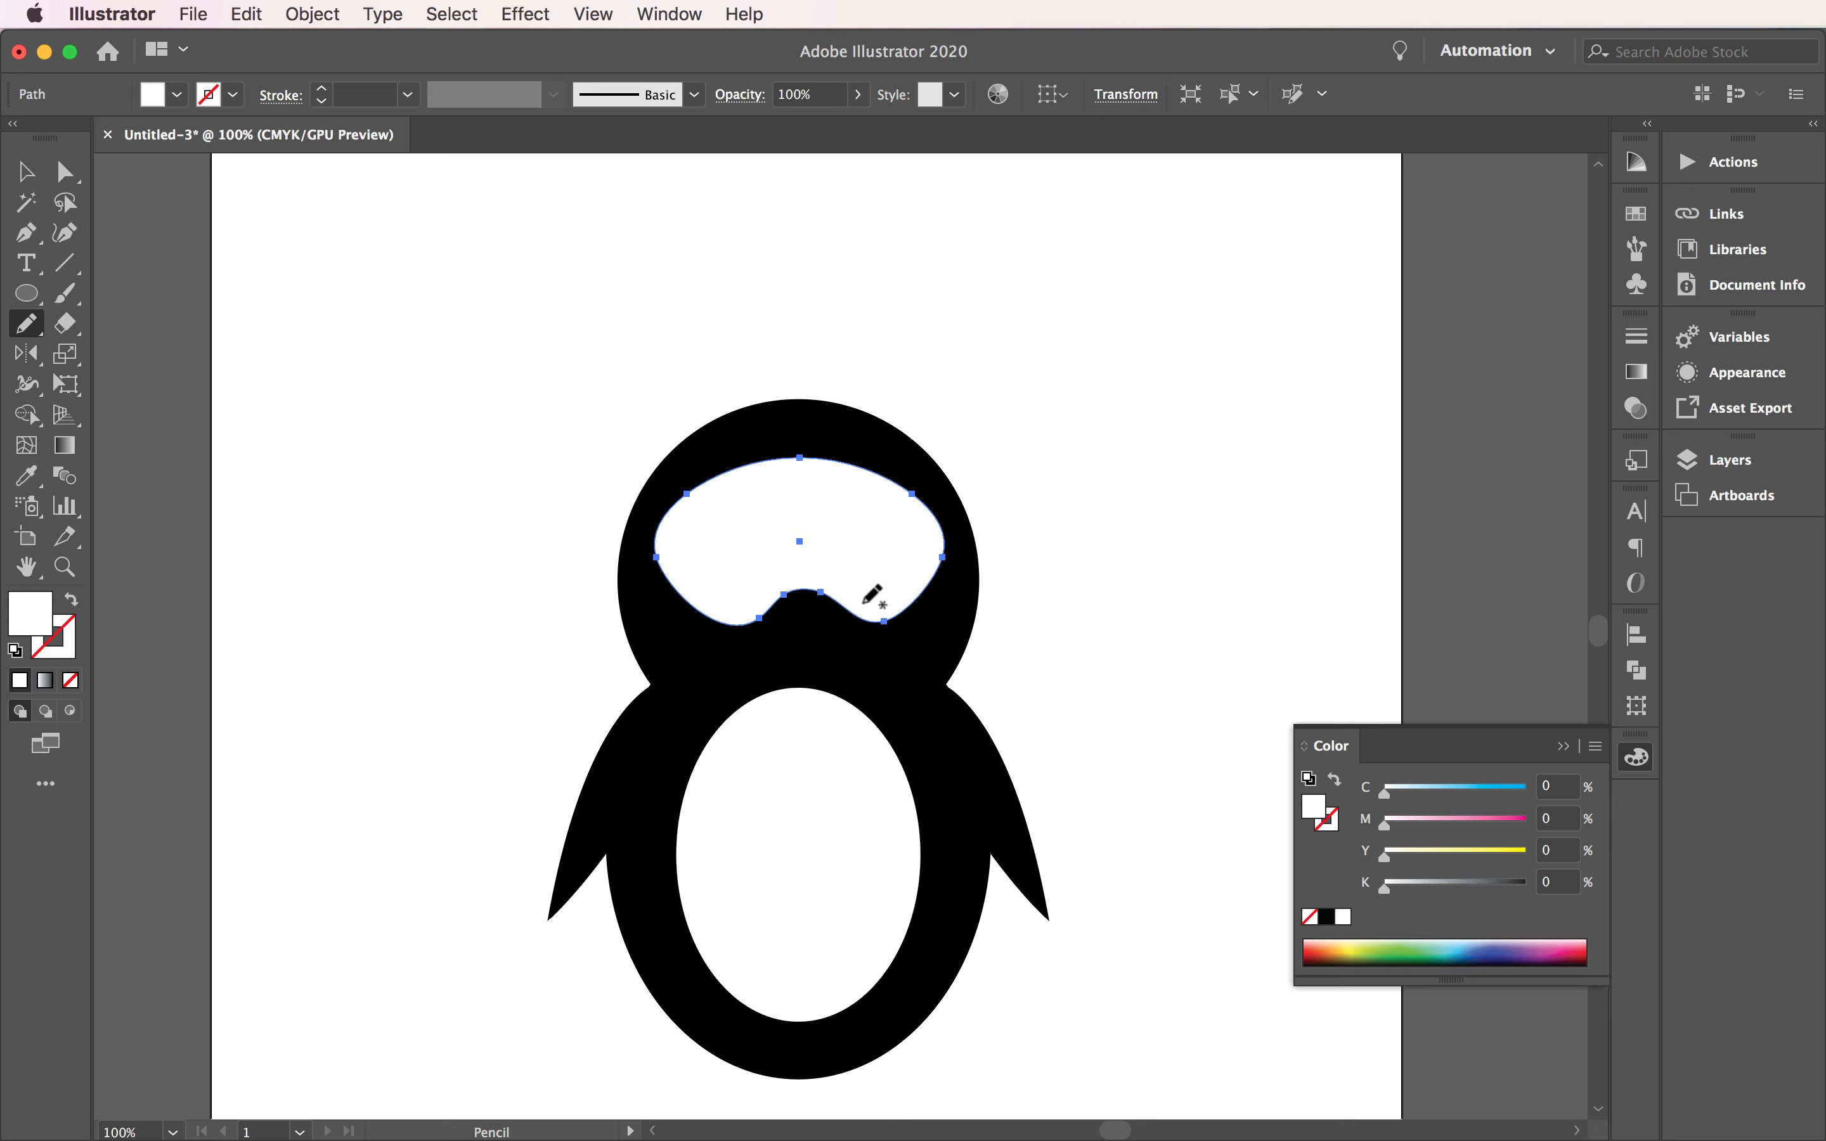
mouse_move(769, 613)
left_mouse_down()
mouse_move(781, 591)
mouse_move(838, 586)
left_mouse_up()
left_click(26, 171)
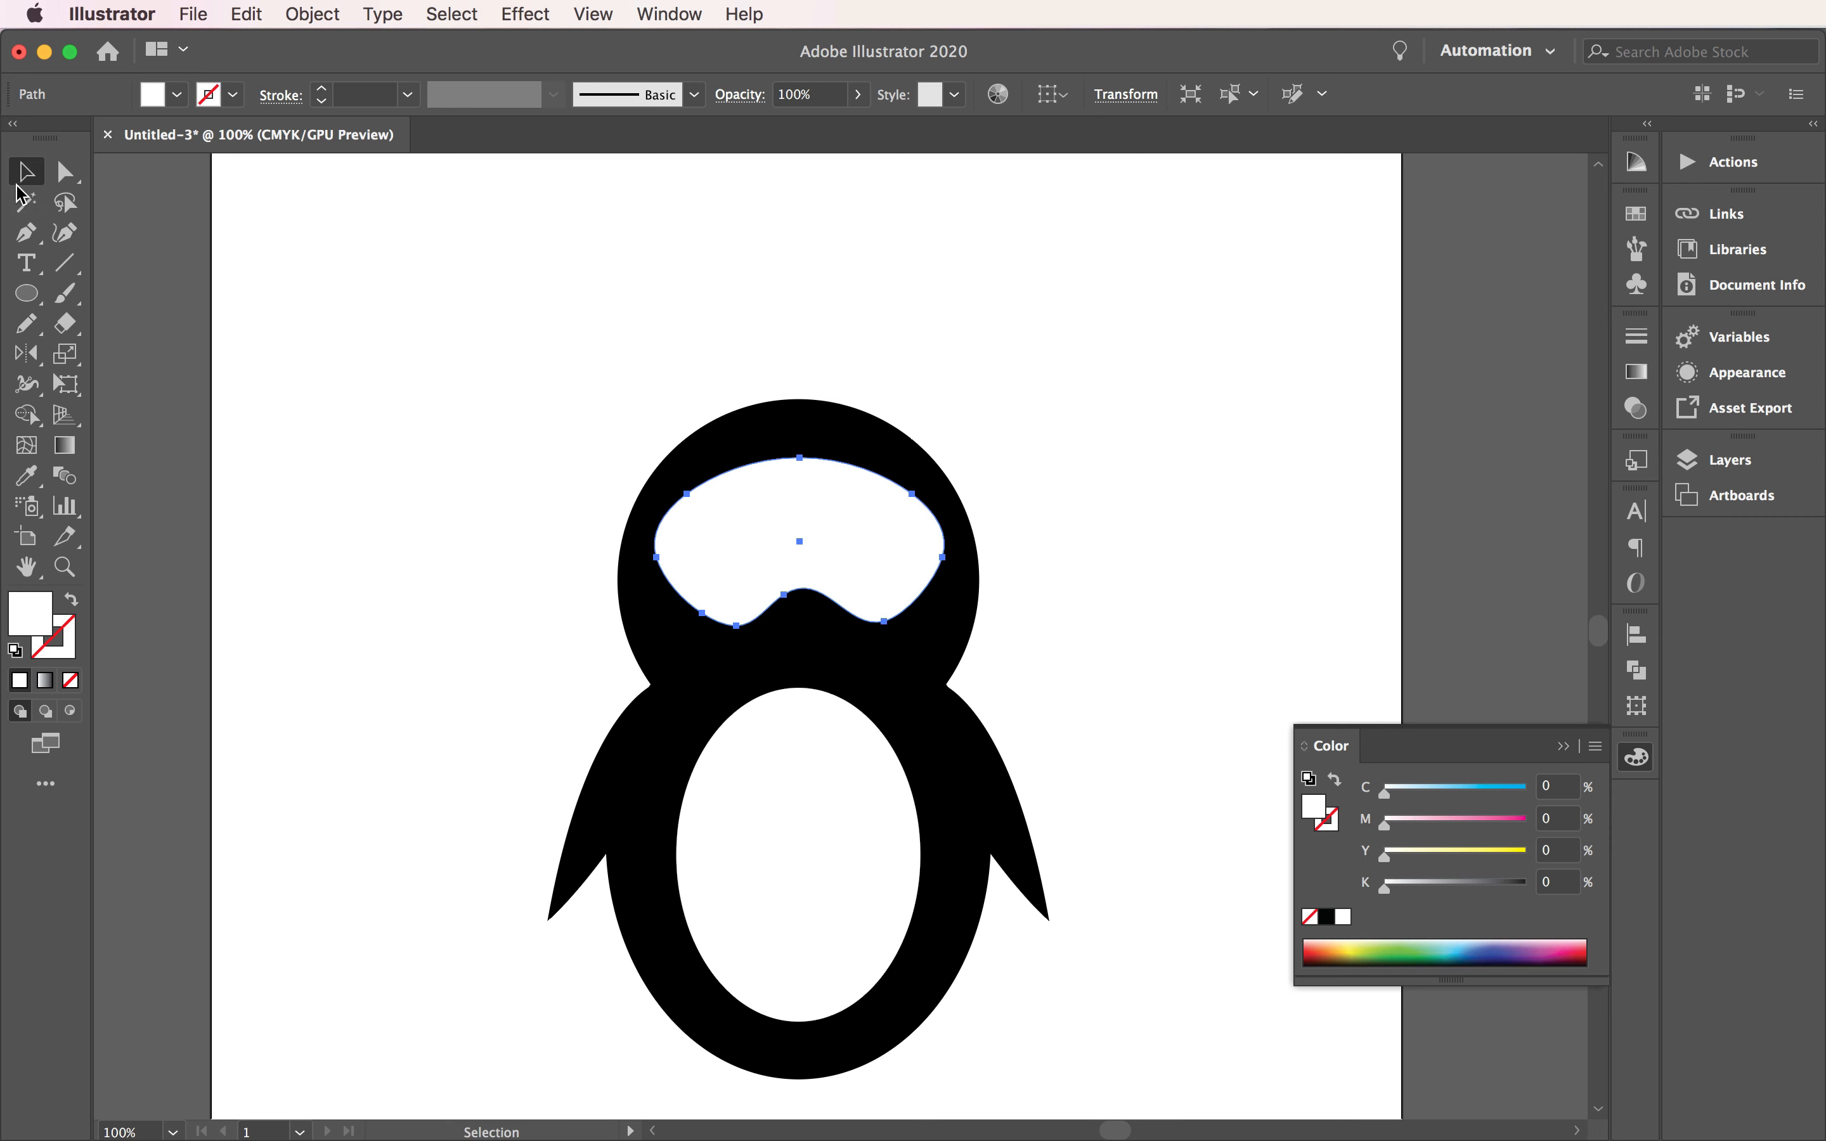
left_click(381, 480)
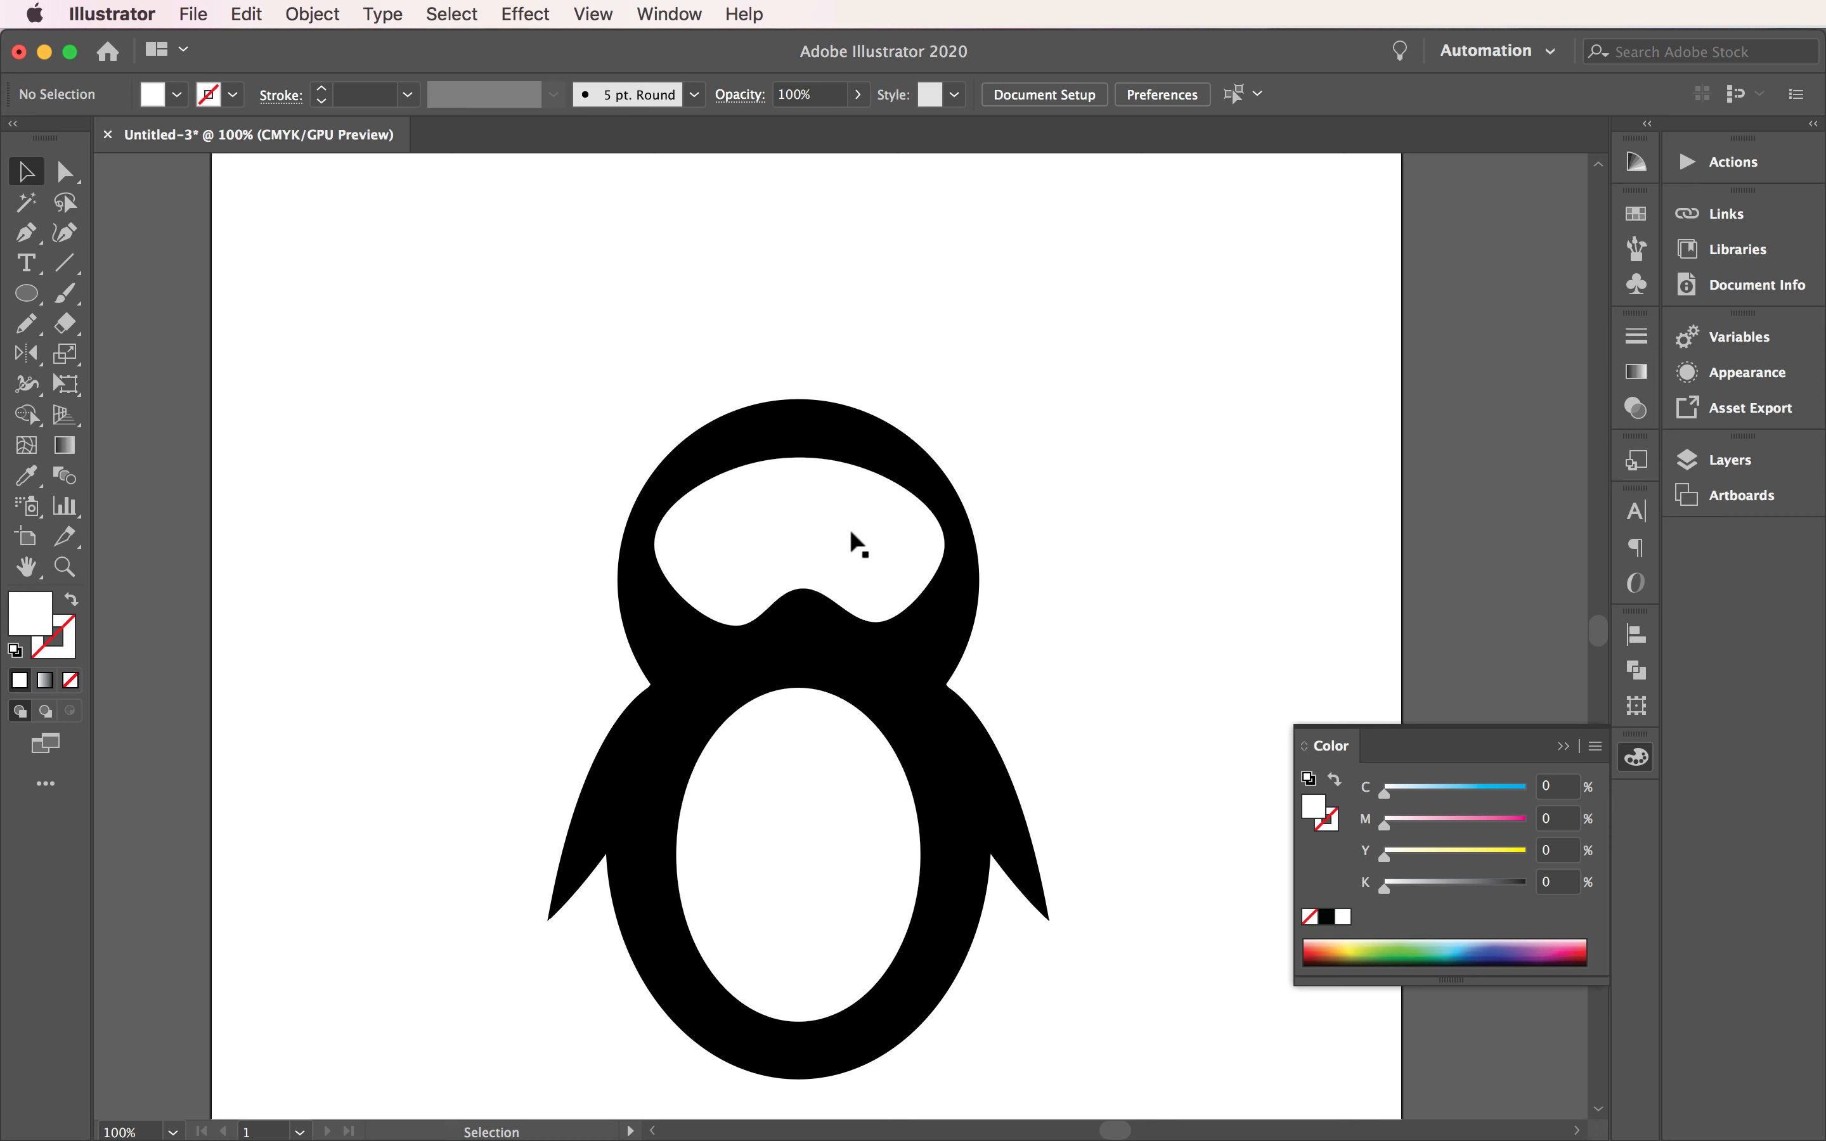
Step: Scale the white face shape down proportionally about its center and nudge it to sit centered within the black head
left_click(882, 536)
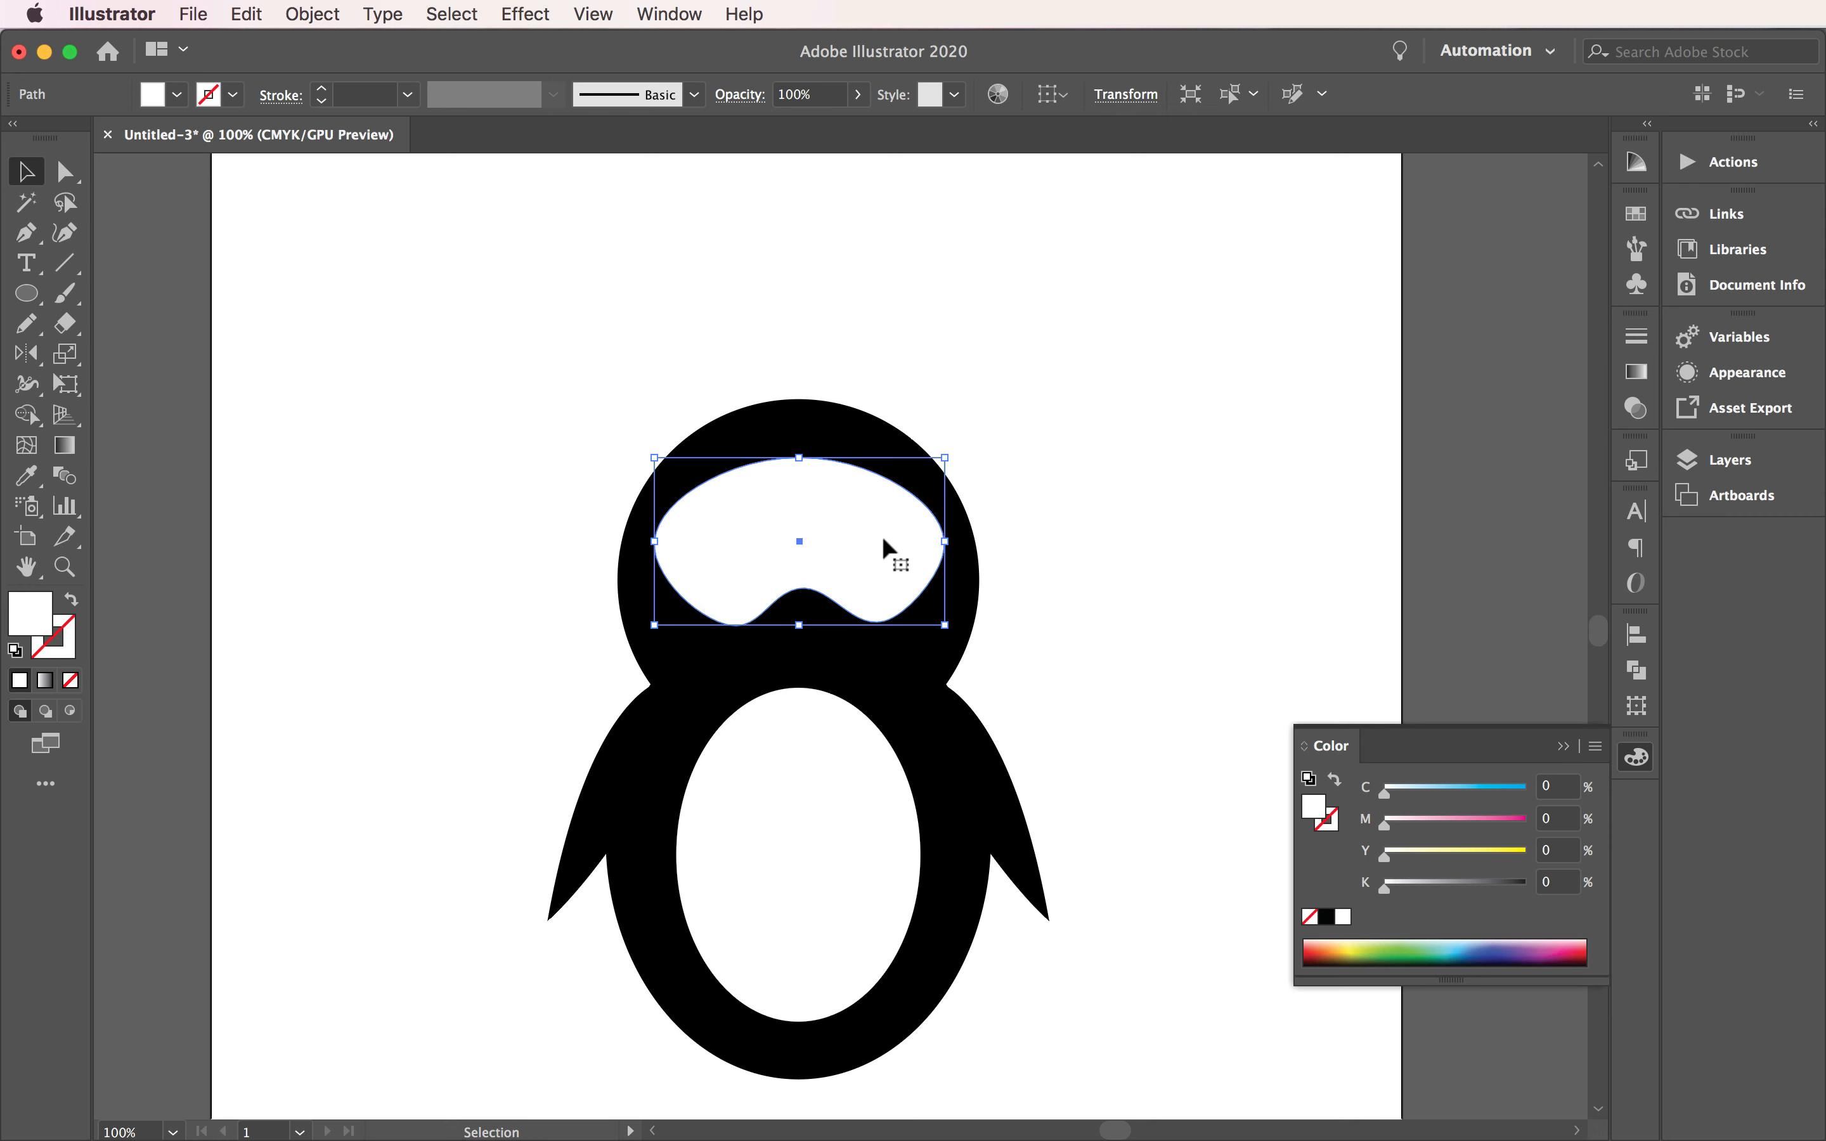
left_click_drag(936, 461, 901, 483)
left_click_drag(850, 546, 870, 549)
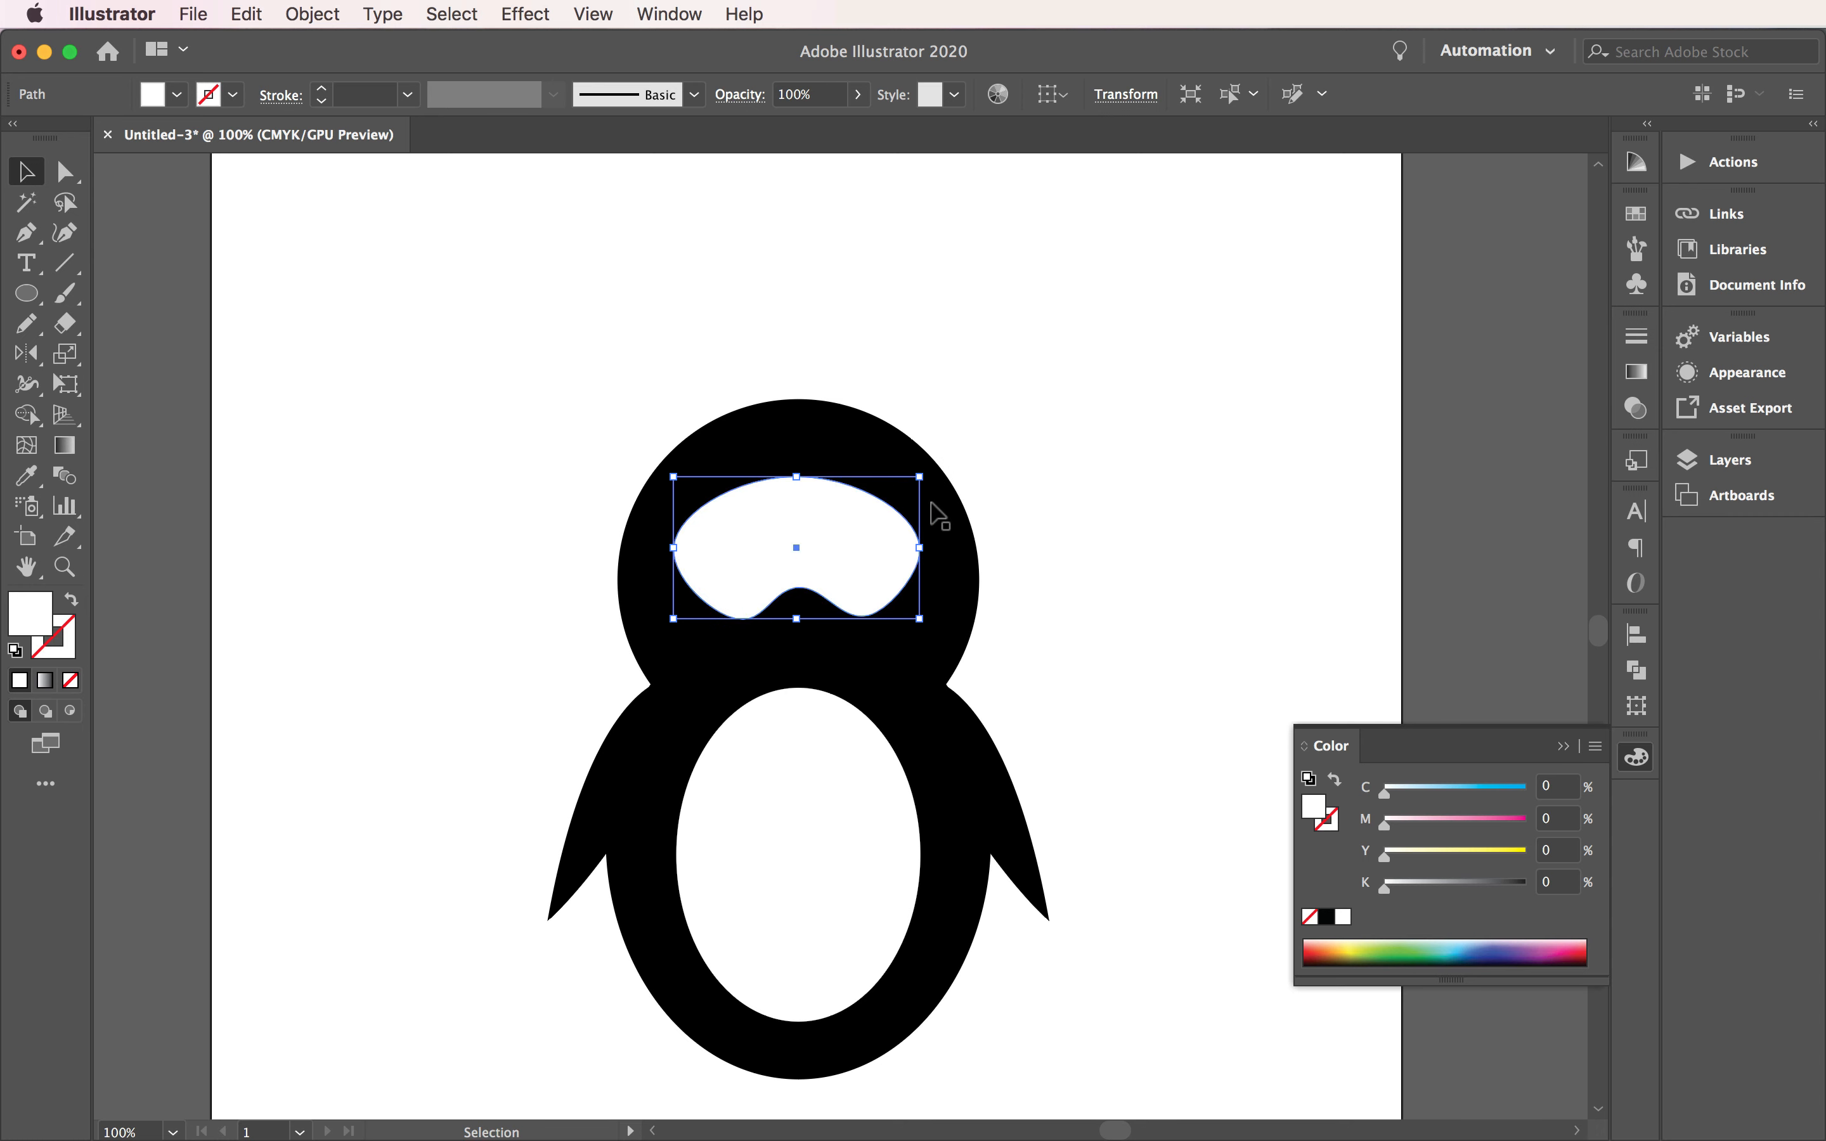
left_click(1031, 400)
left_click(863, 572)
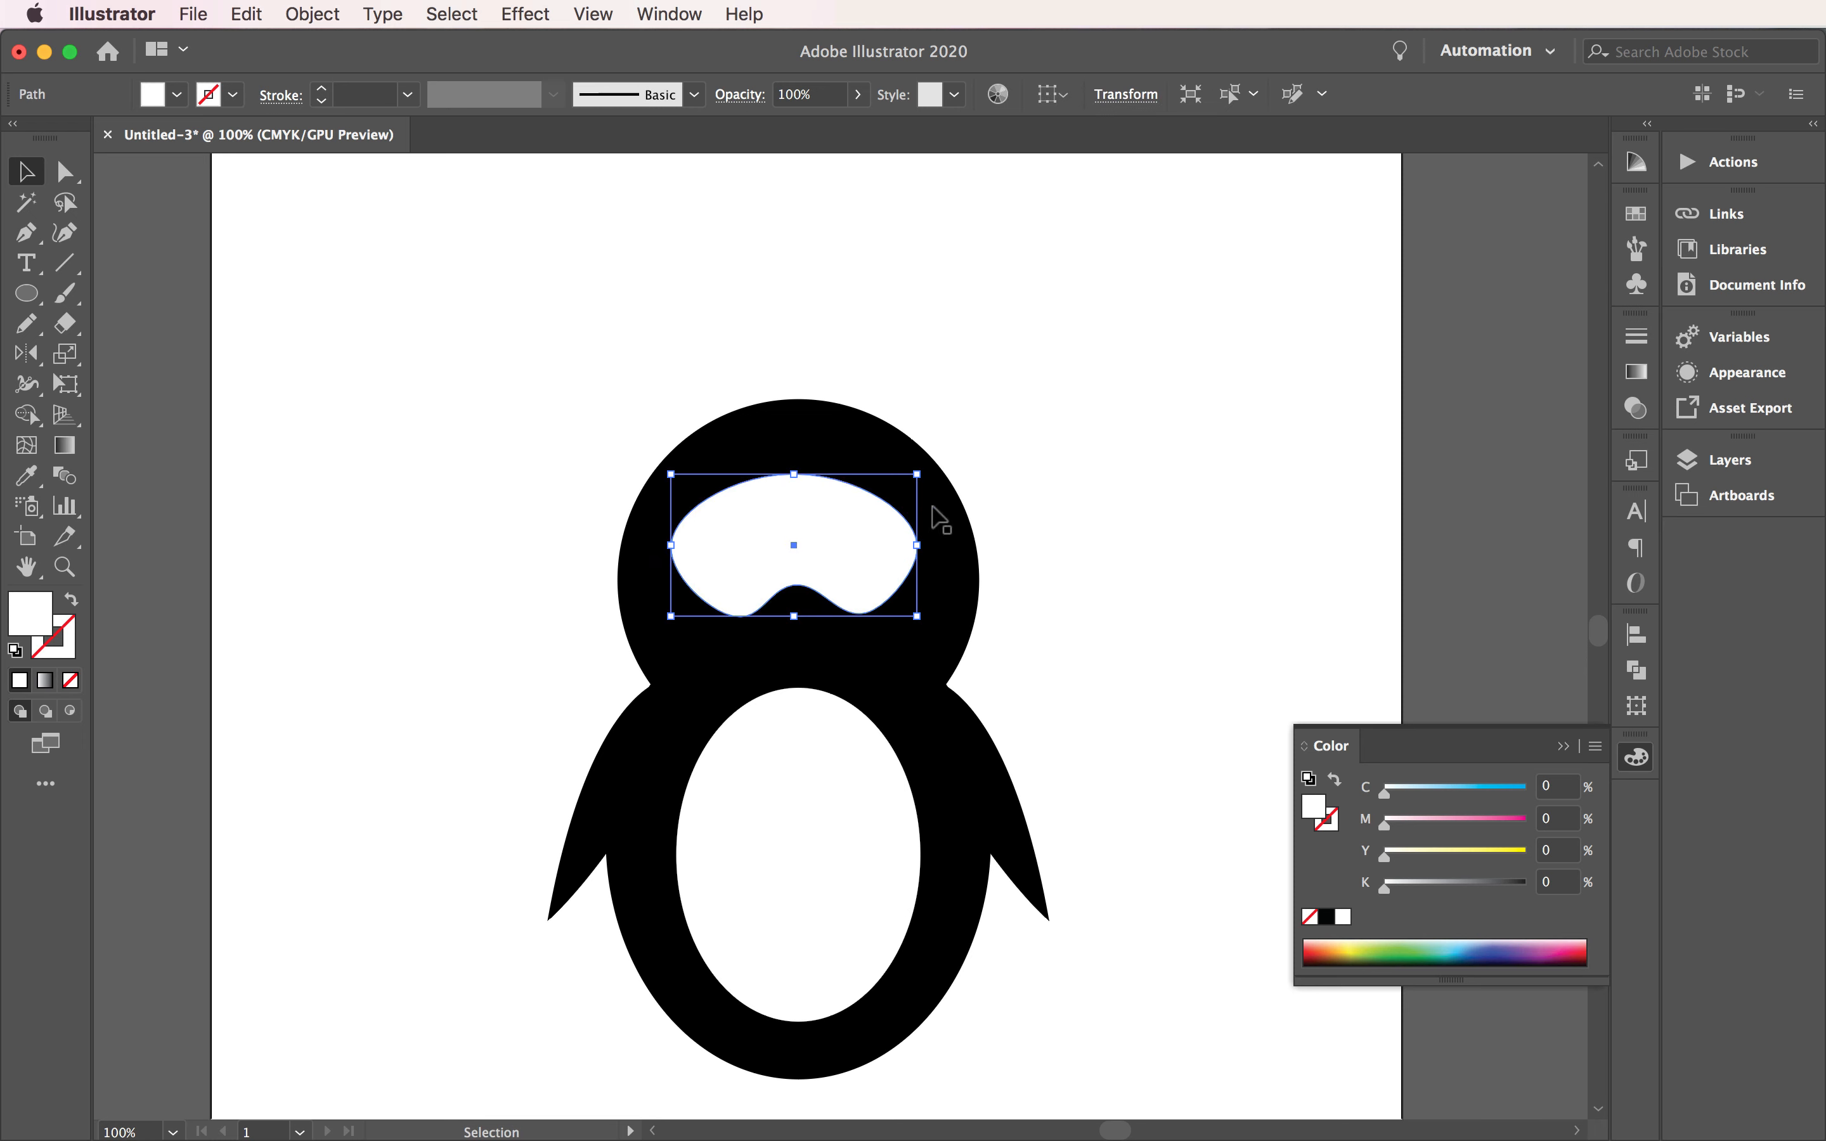
double_click(868, 571)
double_click(1035, 444)
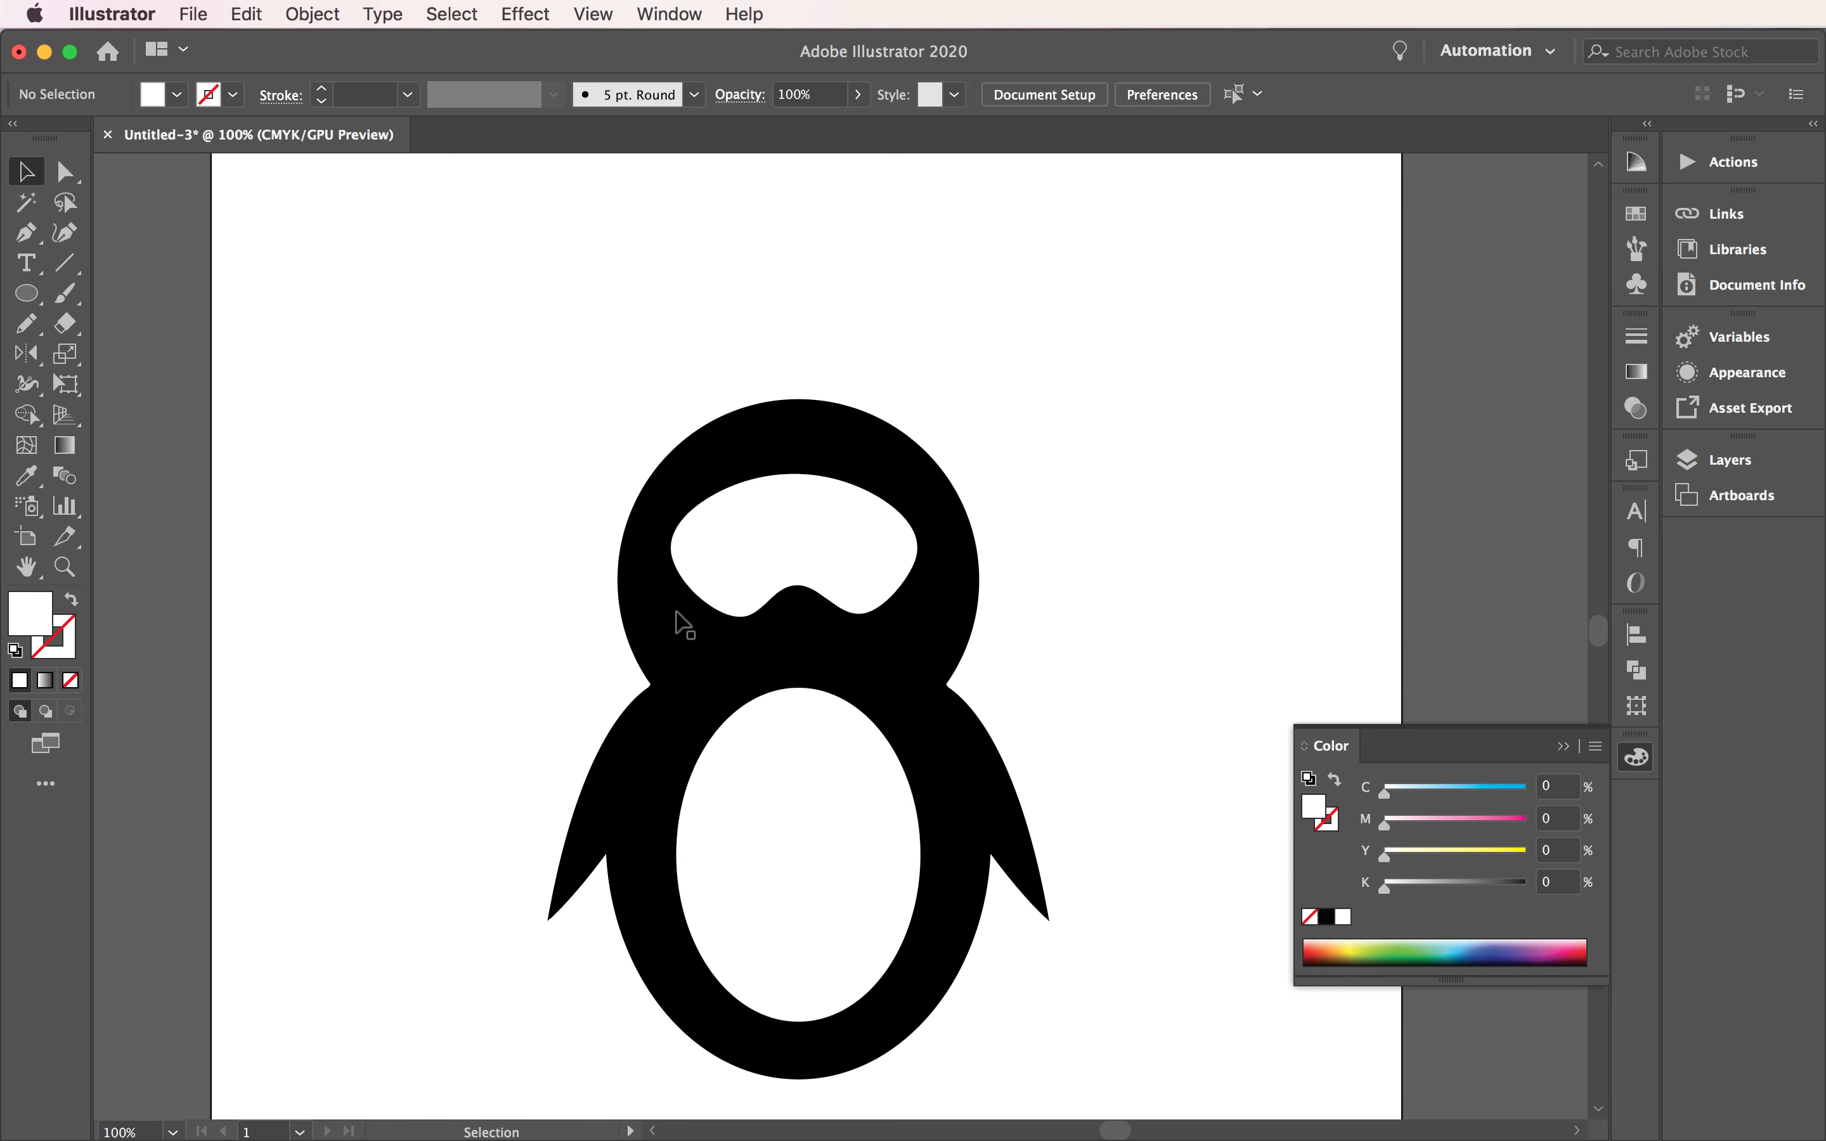
left_click_drag(893, 552, 891, 553)
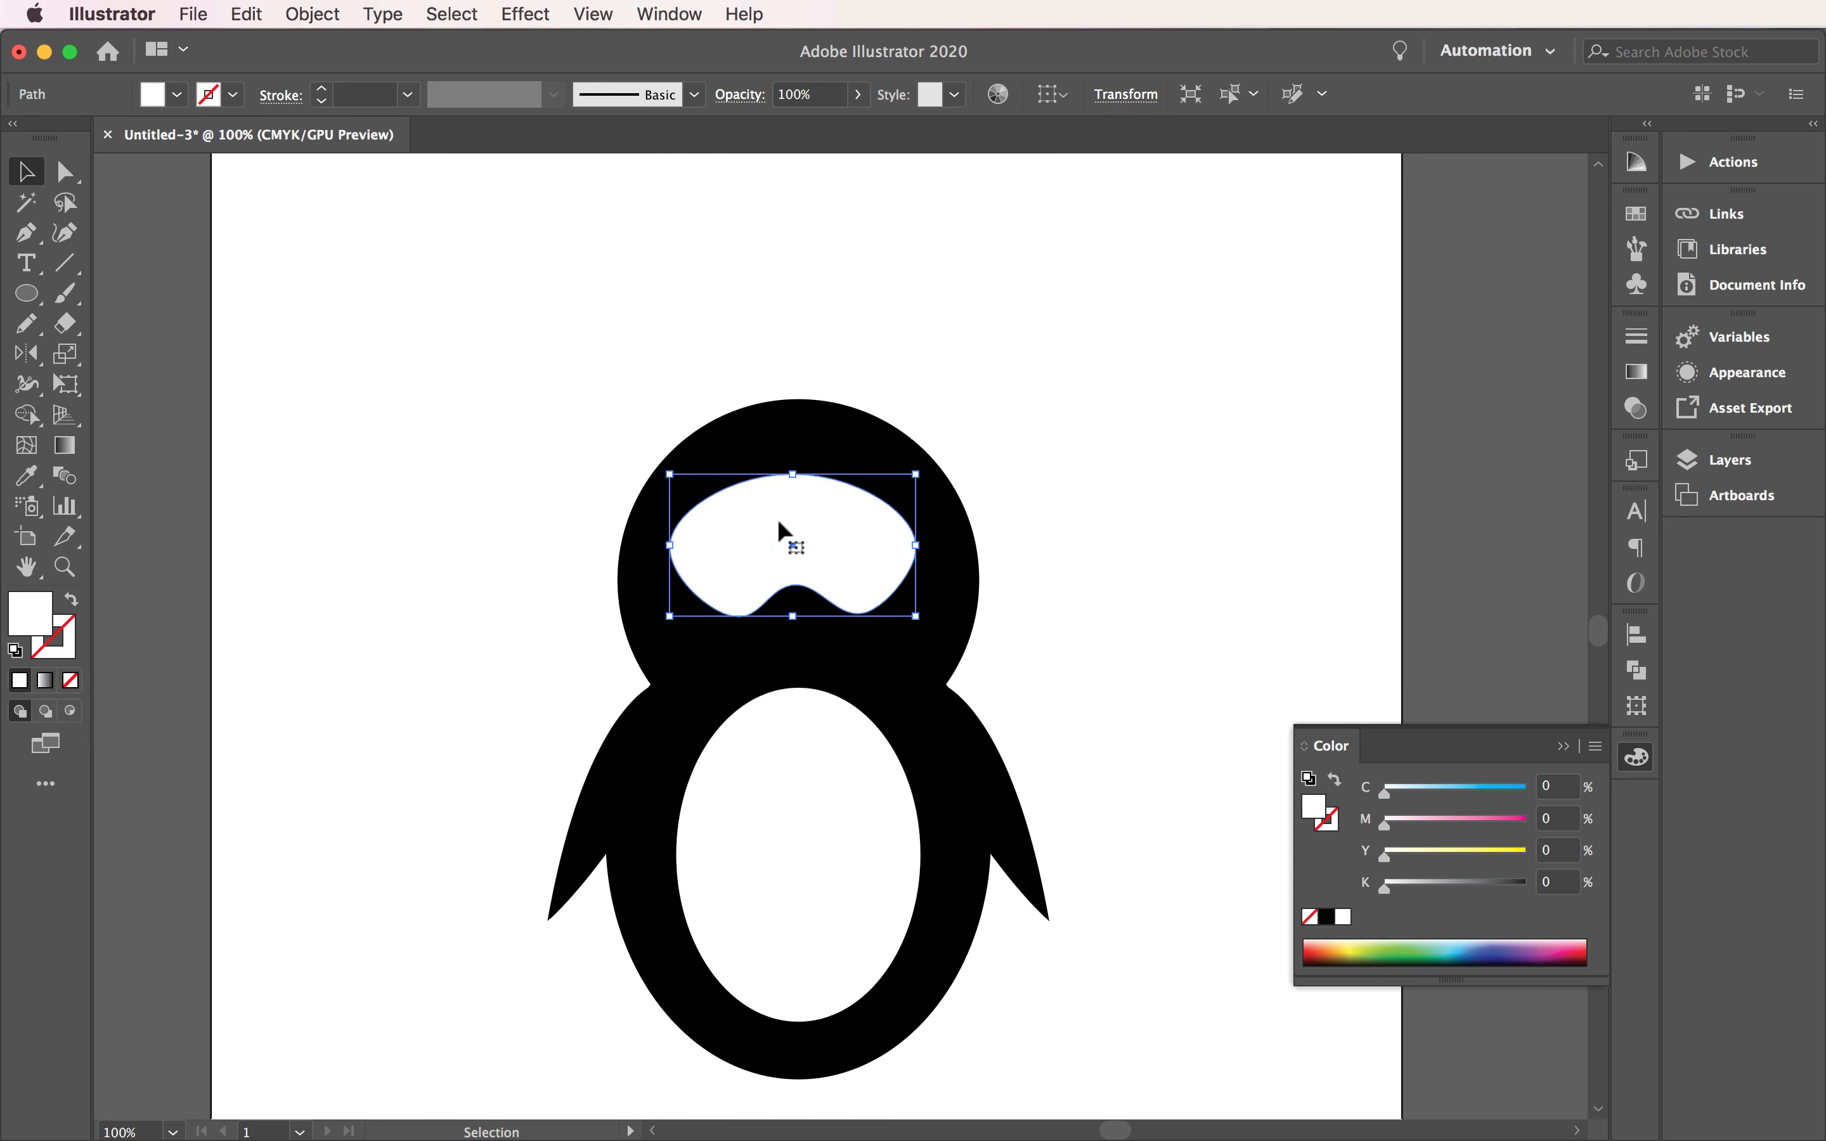
left_click(1085, 513)
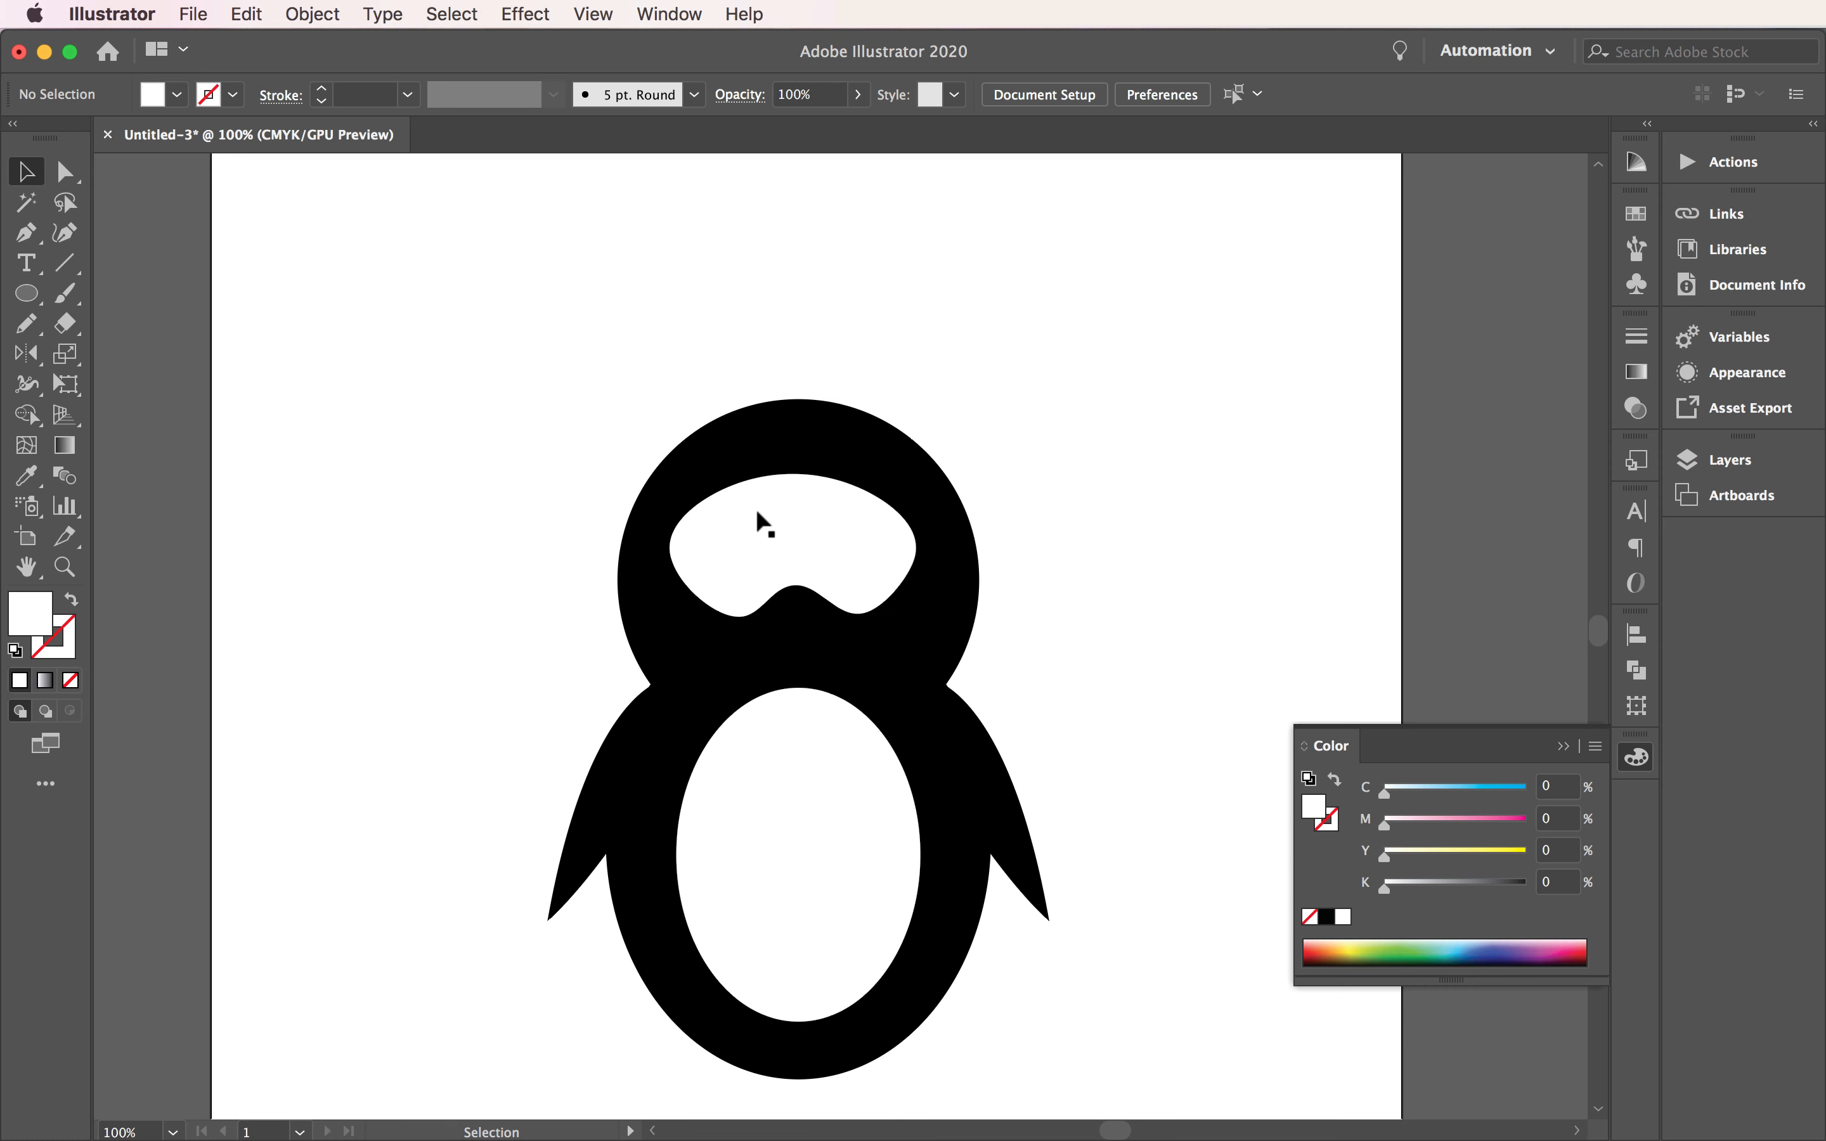
Step: Draw a small circle on the left side of the white face as an eye and fill it with black
left_click(29, 296)
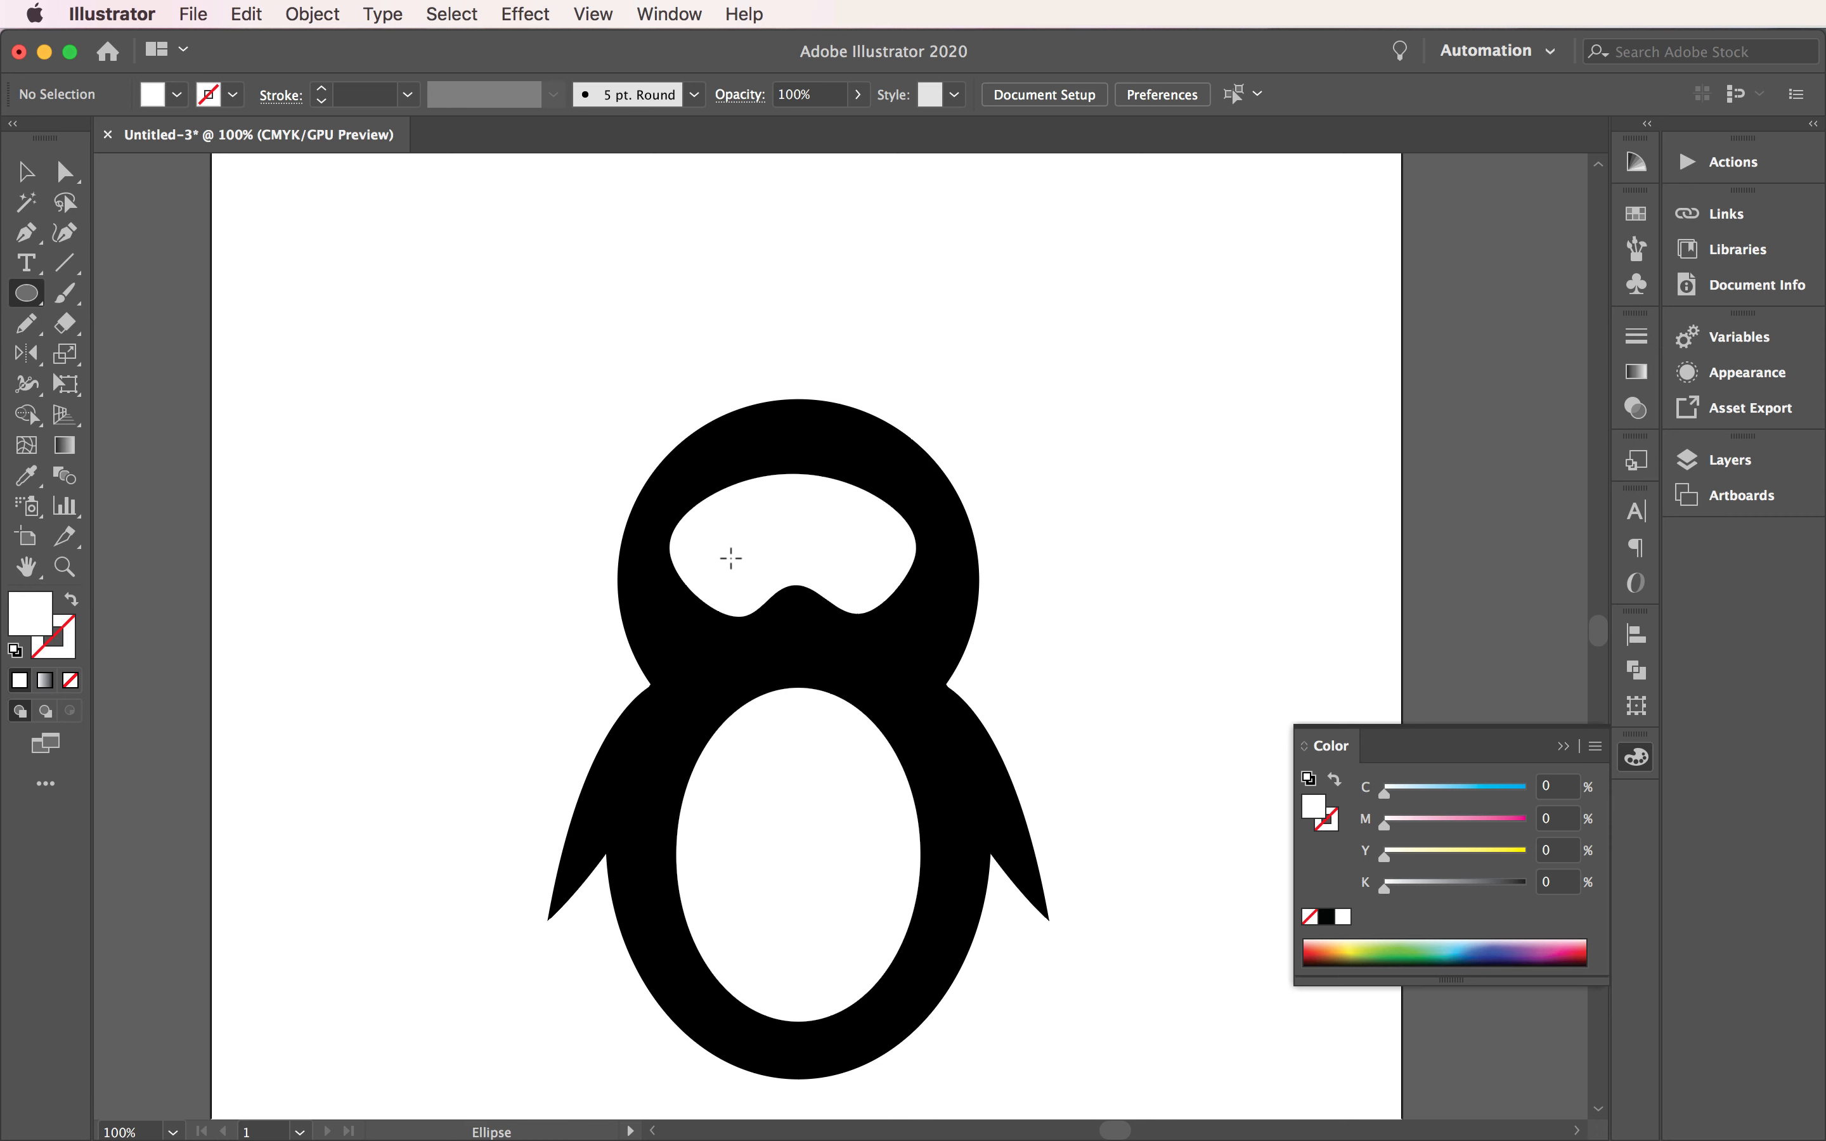
left_click_drag(702, 543, 742, 583)
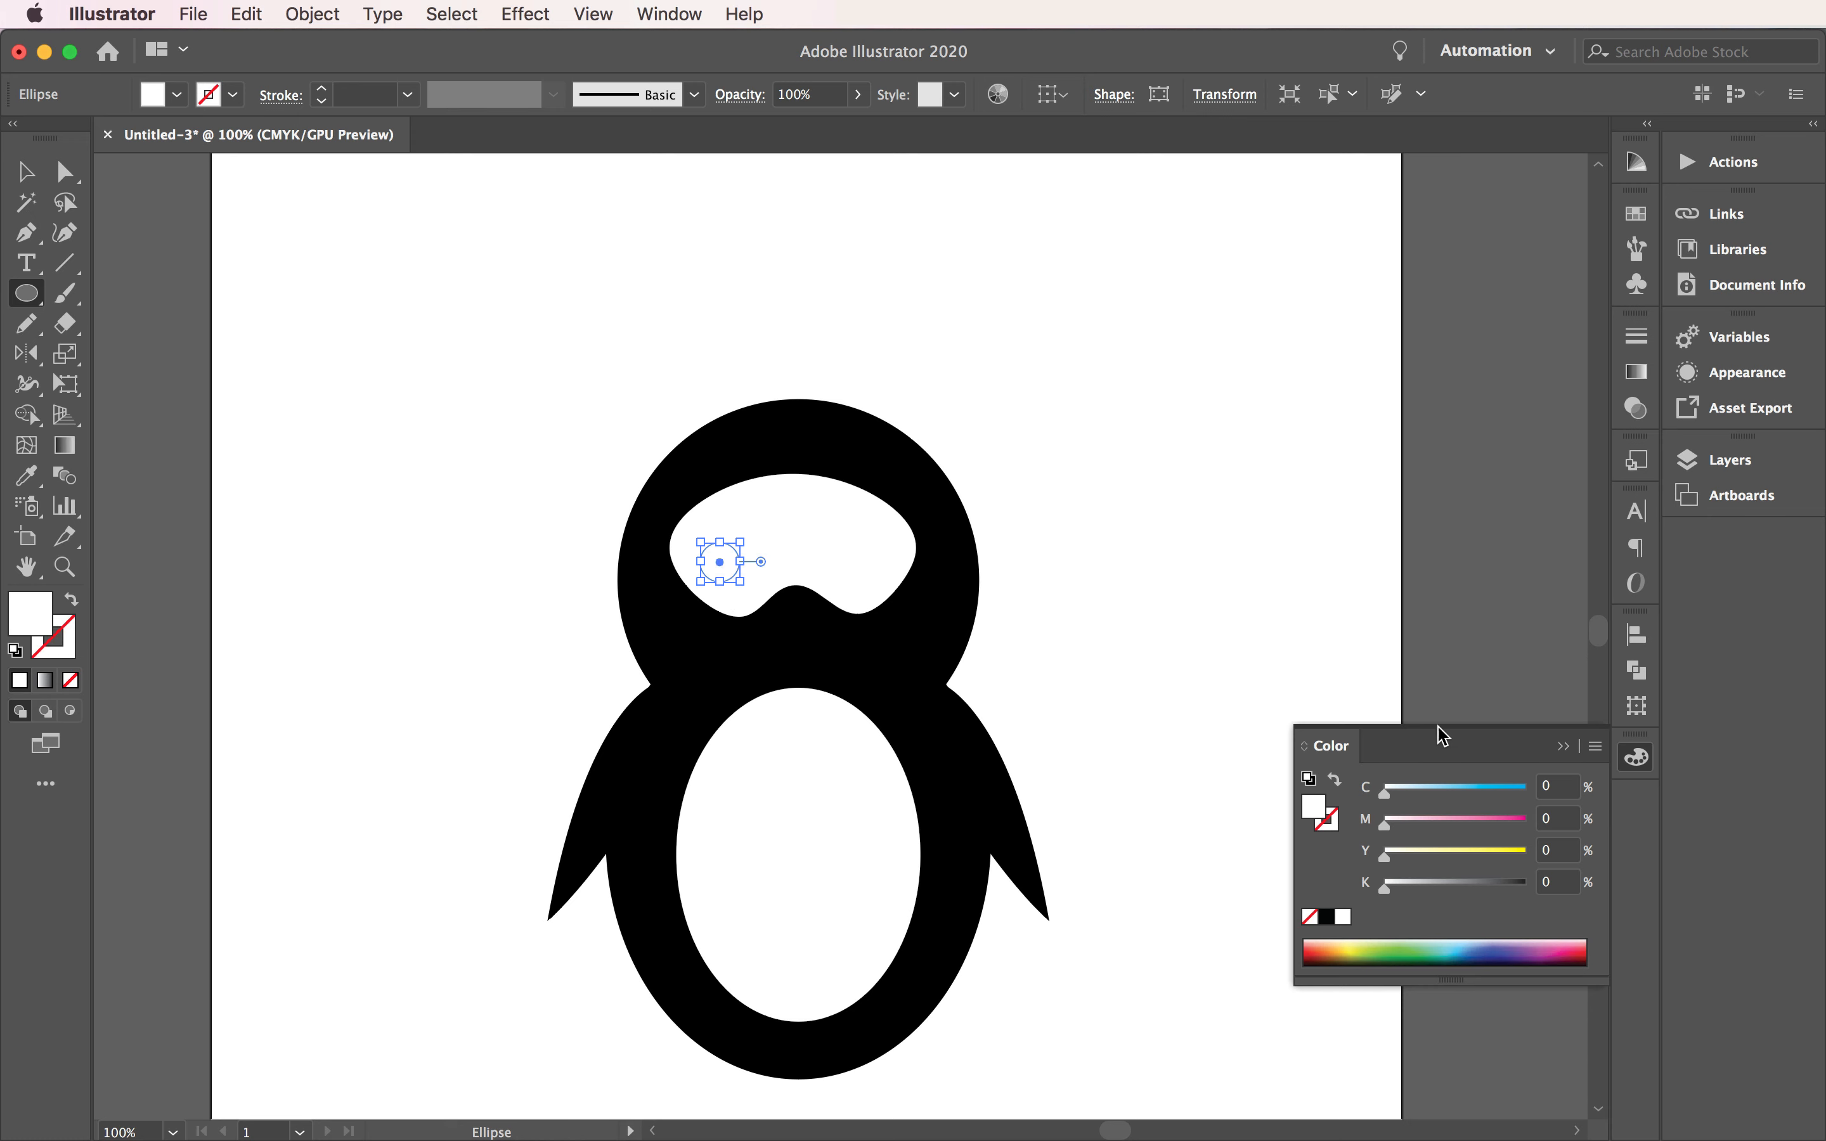
left_click(689, 17)
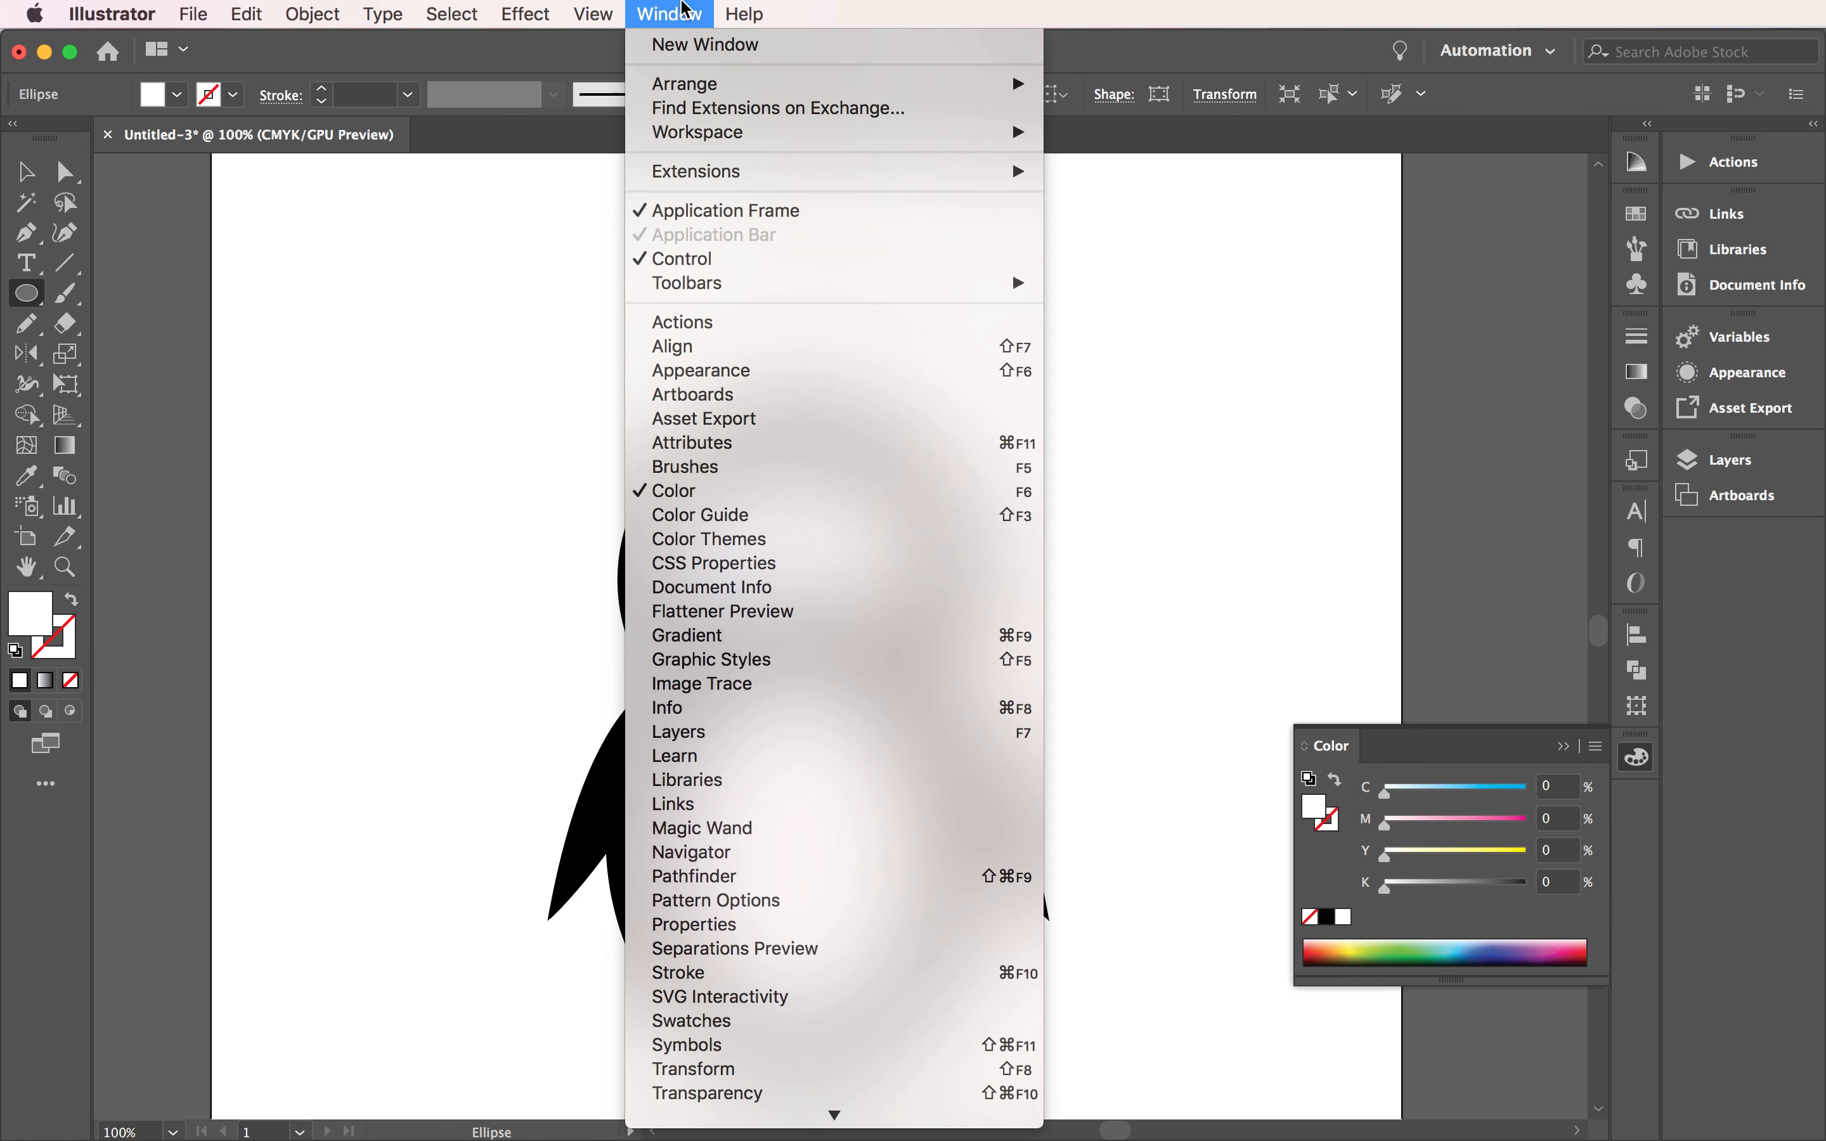
left_click(766, 495)
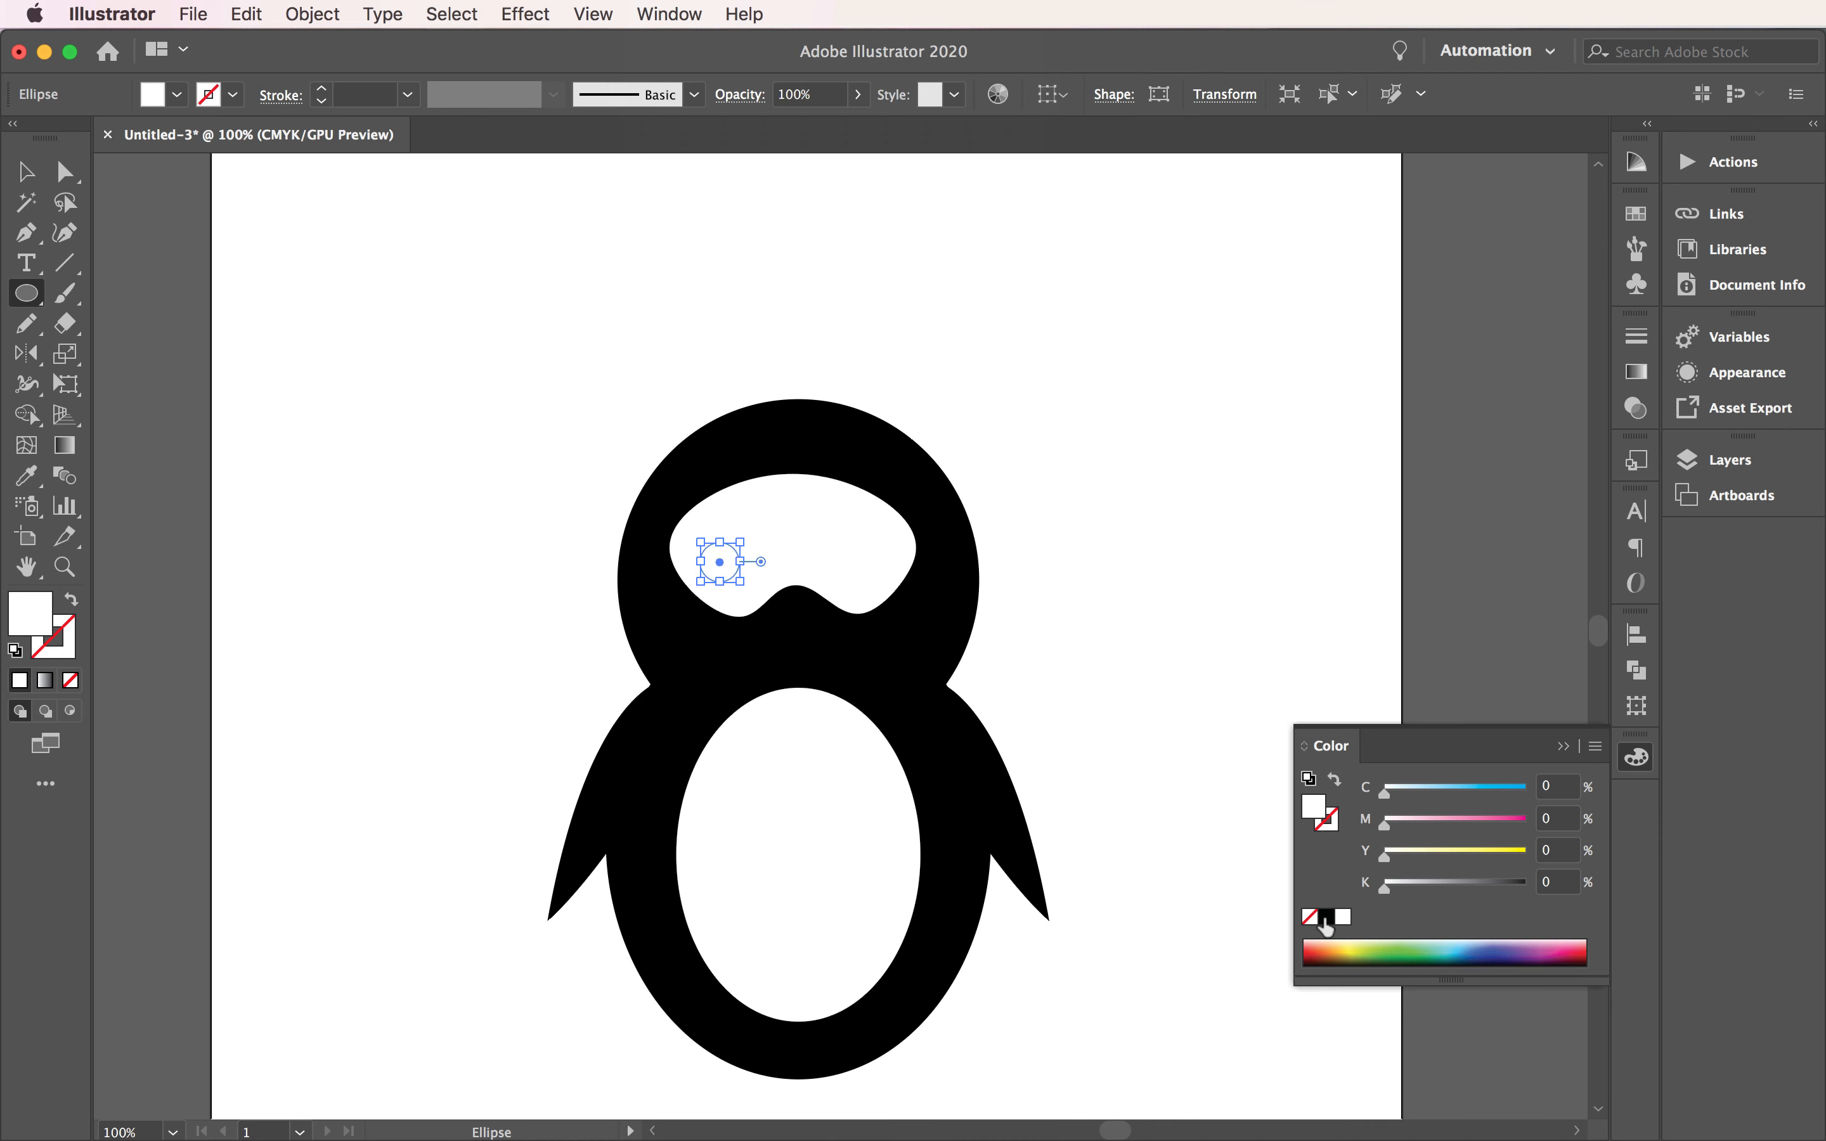
left_click(1326, 918)
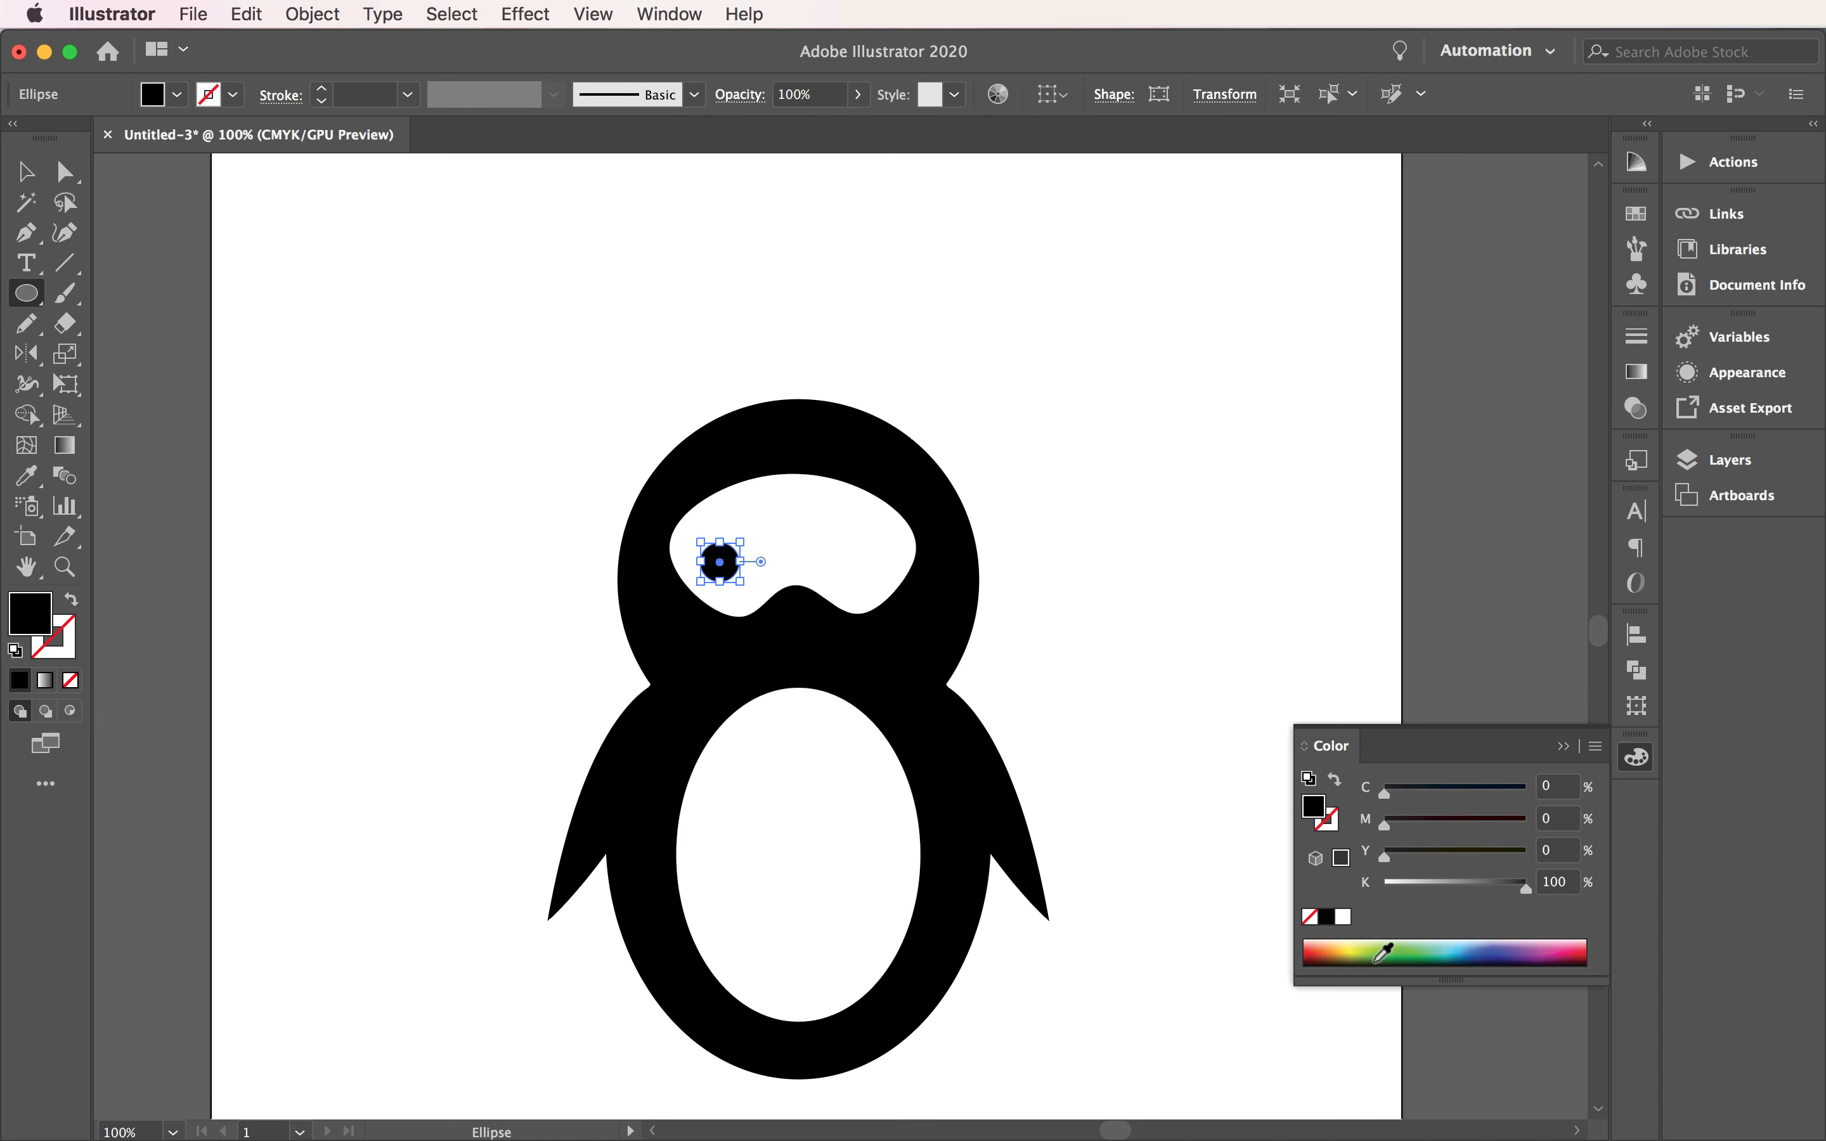
left_click(27, 173)
left_click(519, 479)
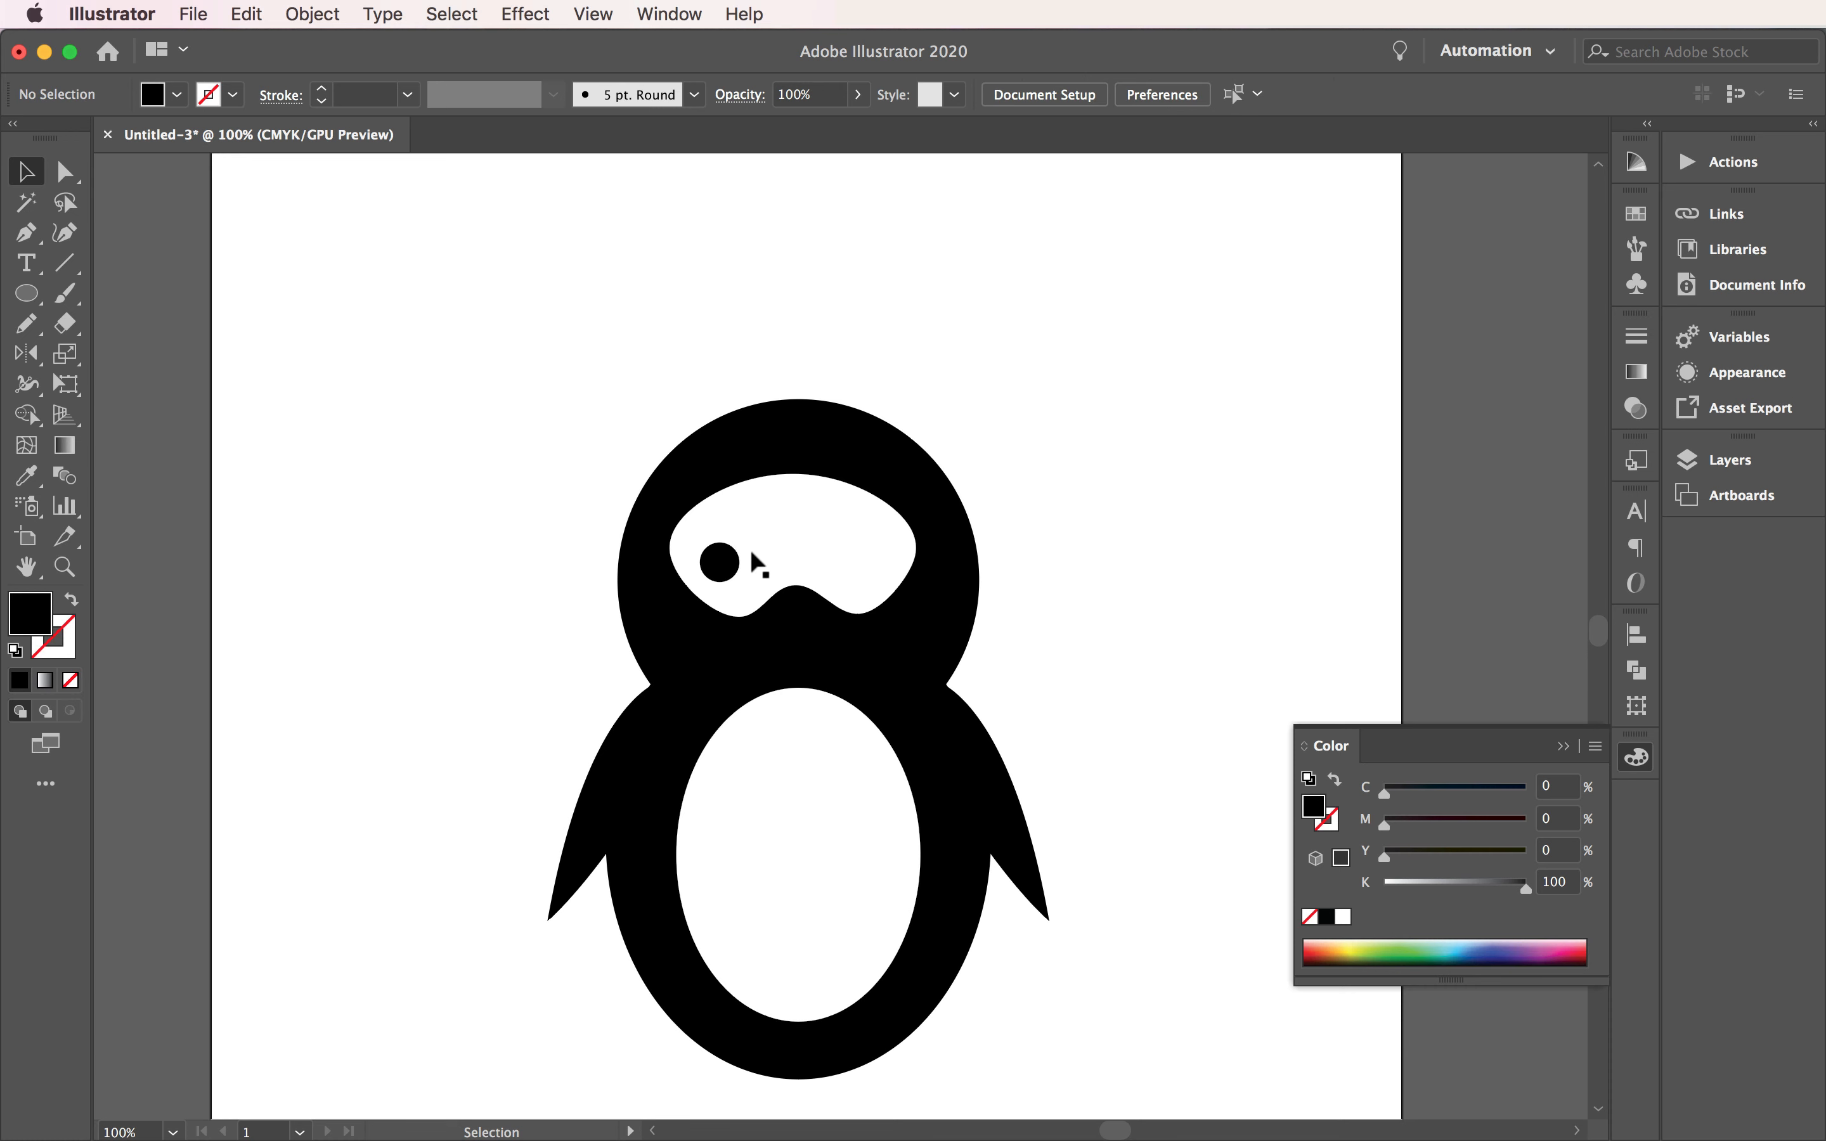
Step: Draw a small circle in the upper right of the black eye and fill it with white as a highlight
left_click(30, 299)
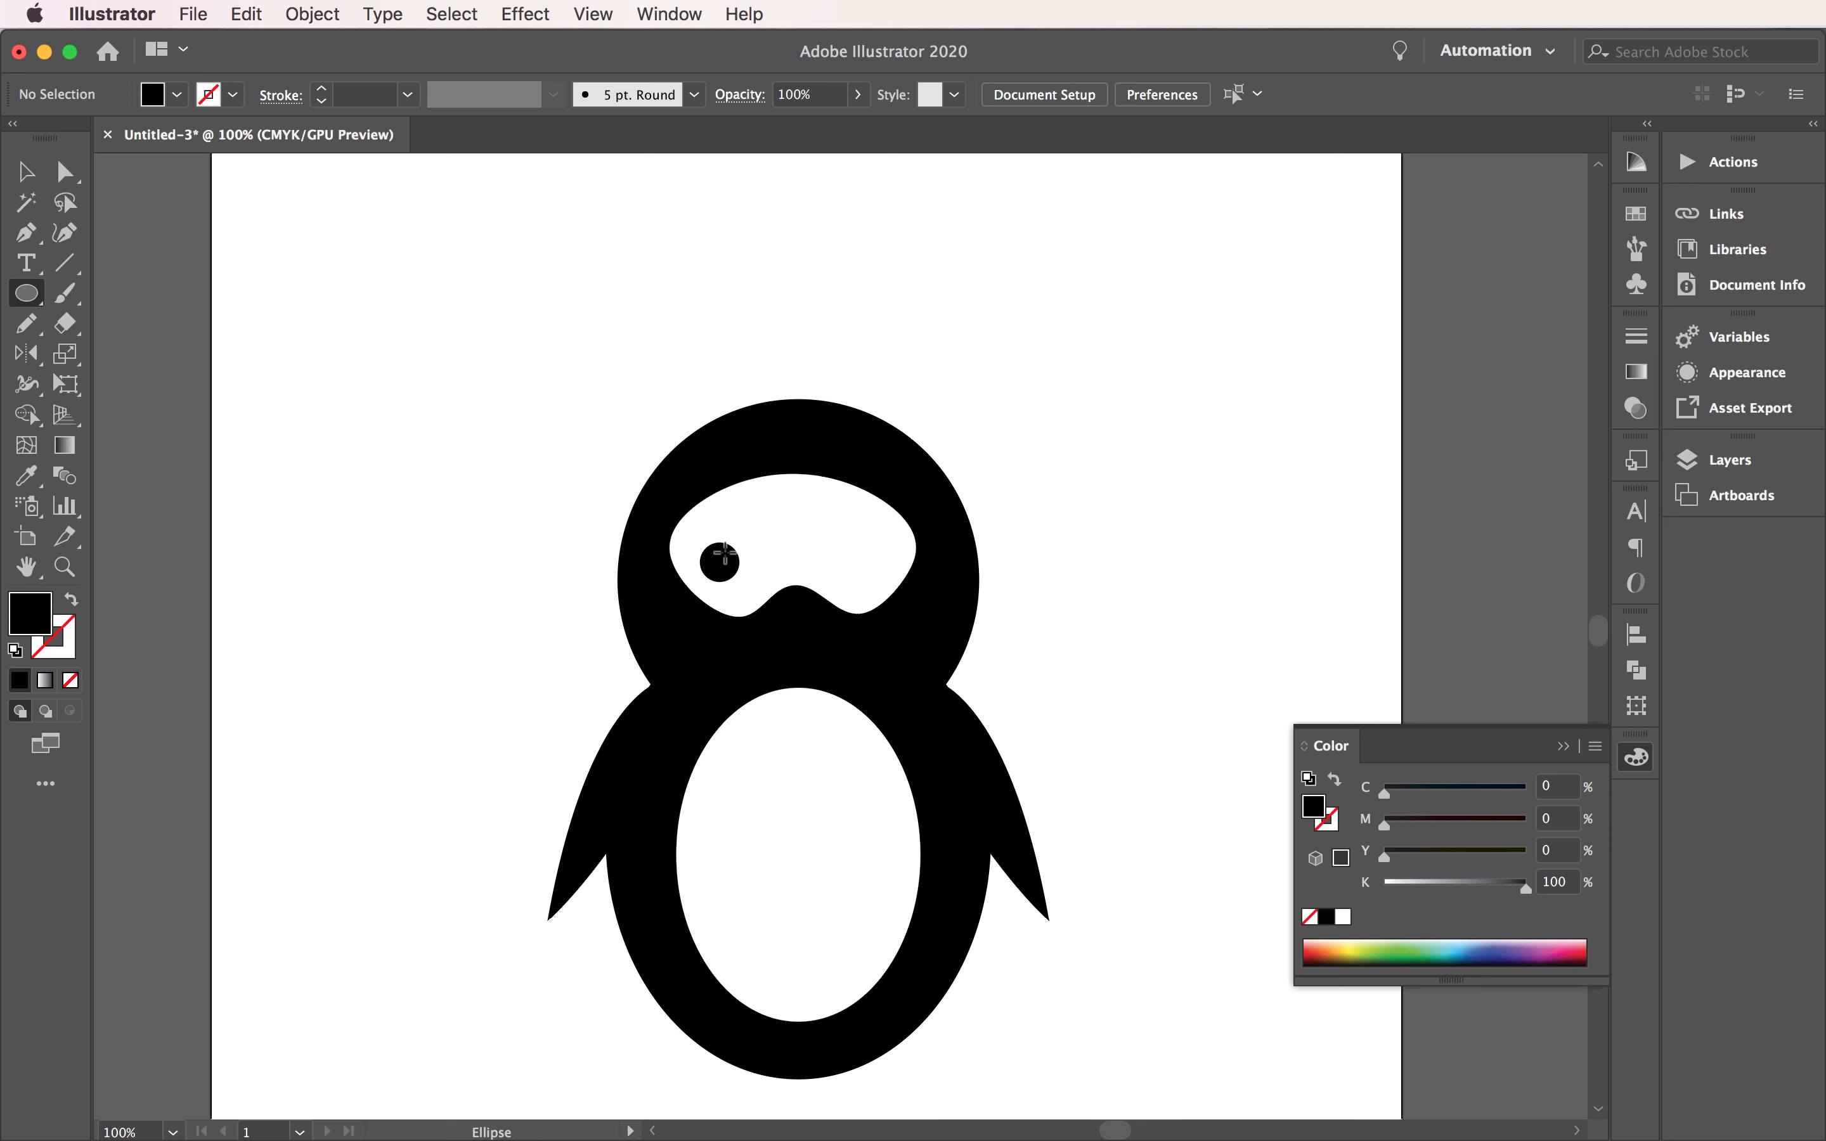
left_click_drag(721, 547, 736, 562)
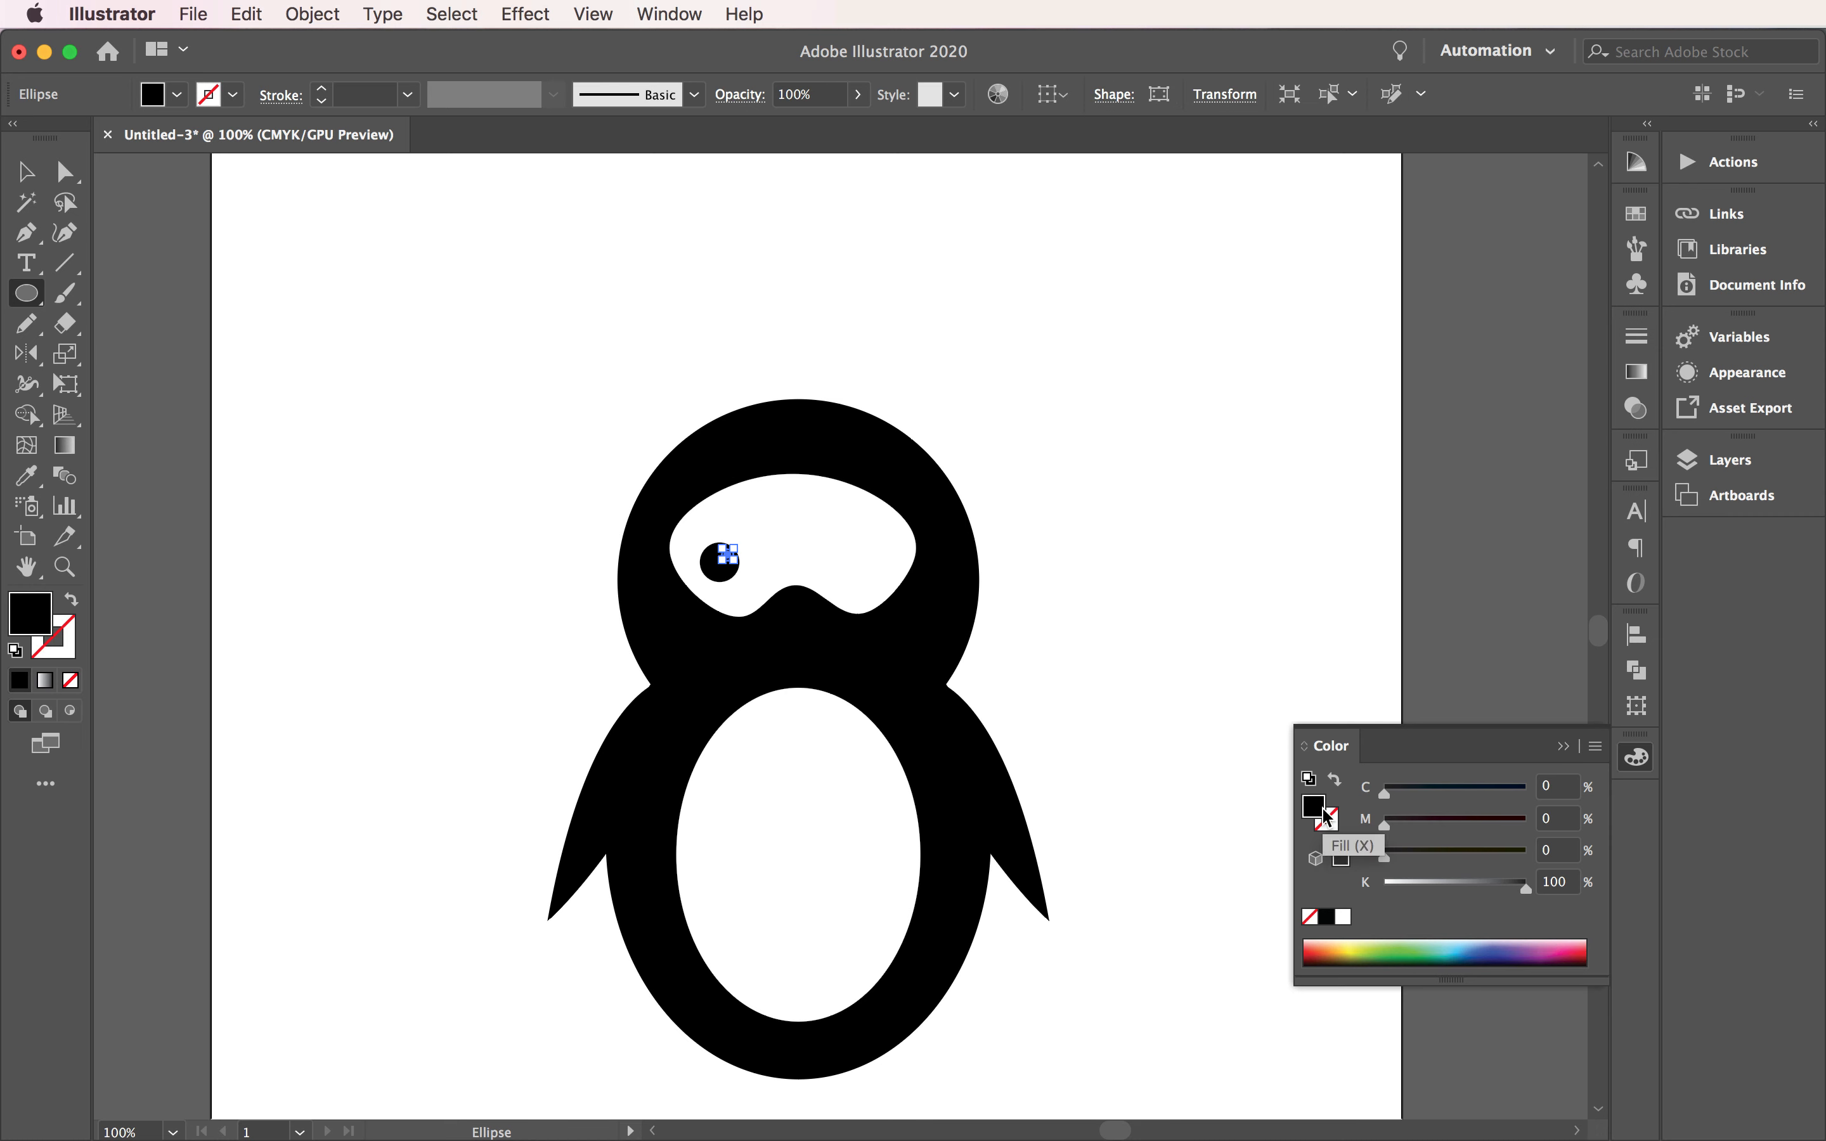
left_click(1347, 935)
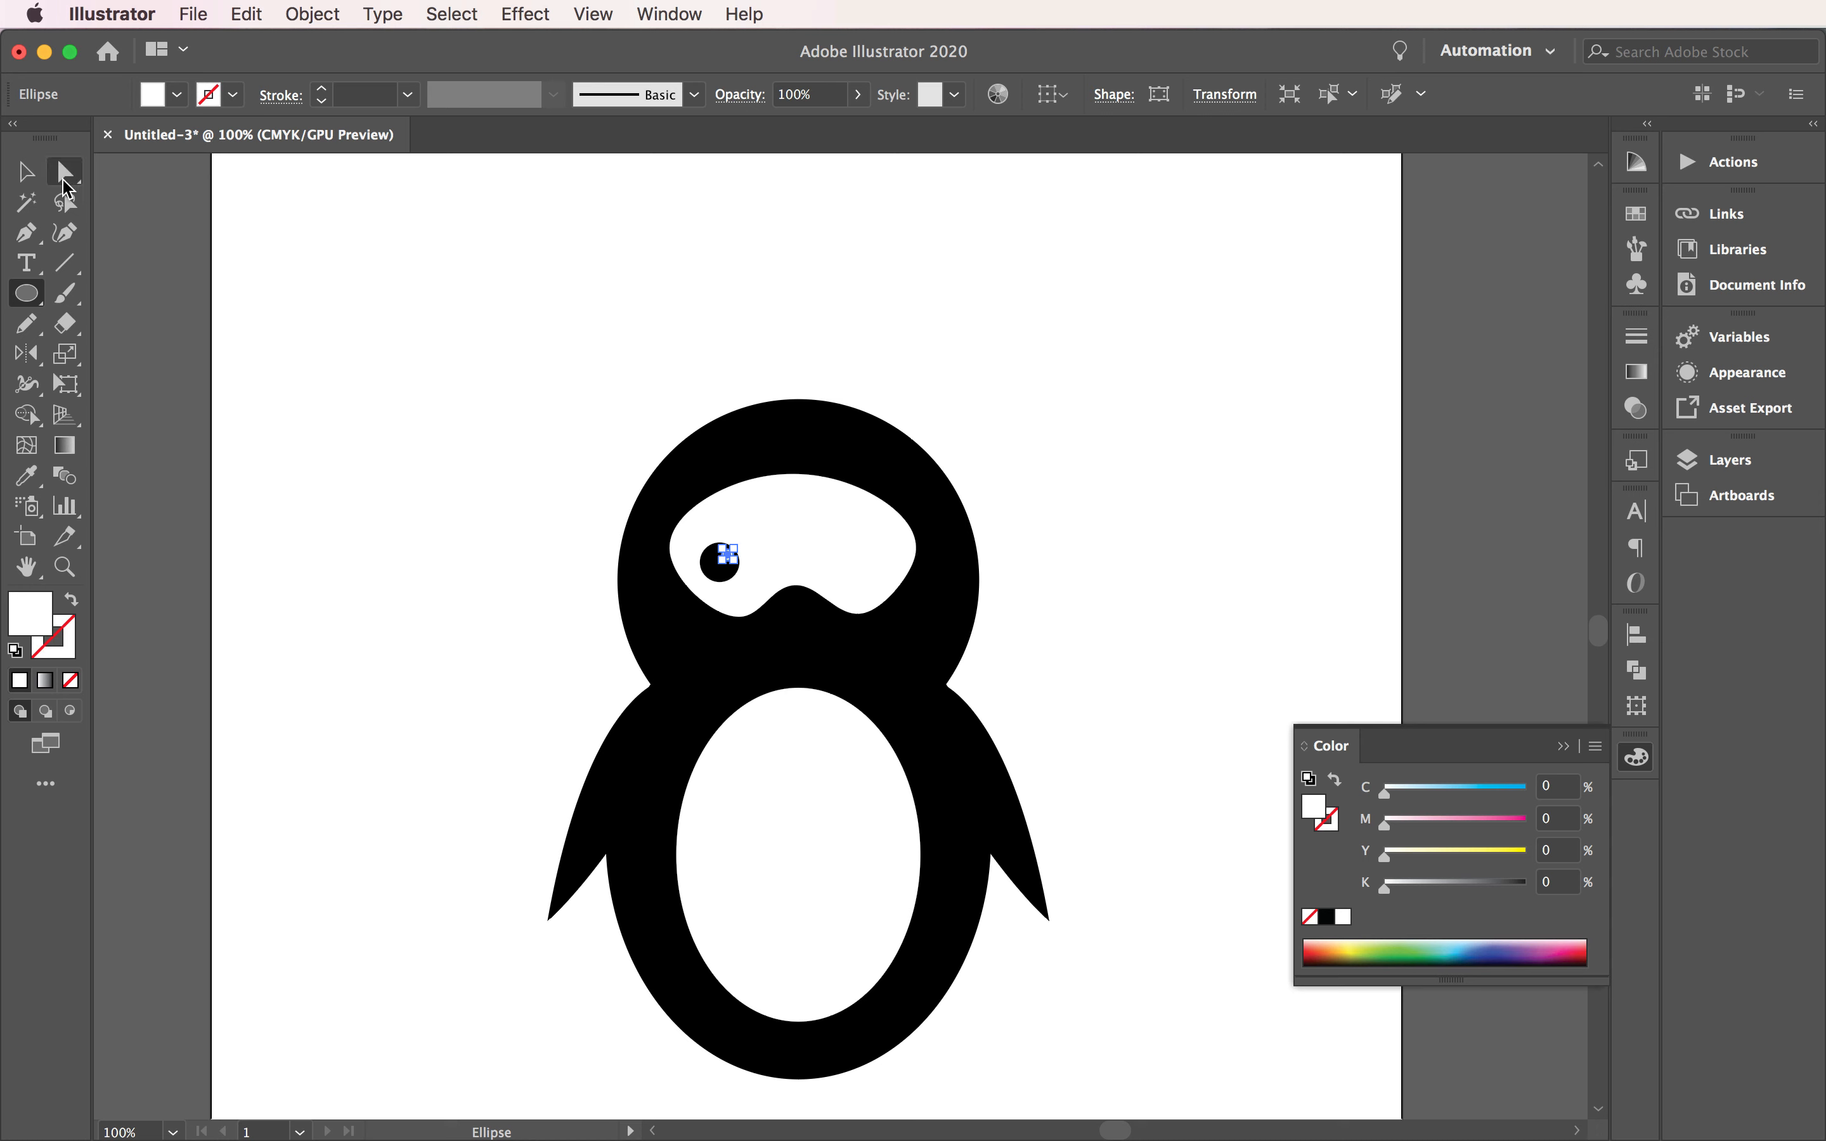
left_click(26, 172)
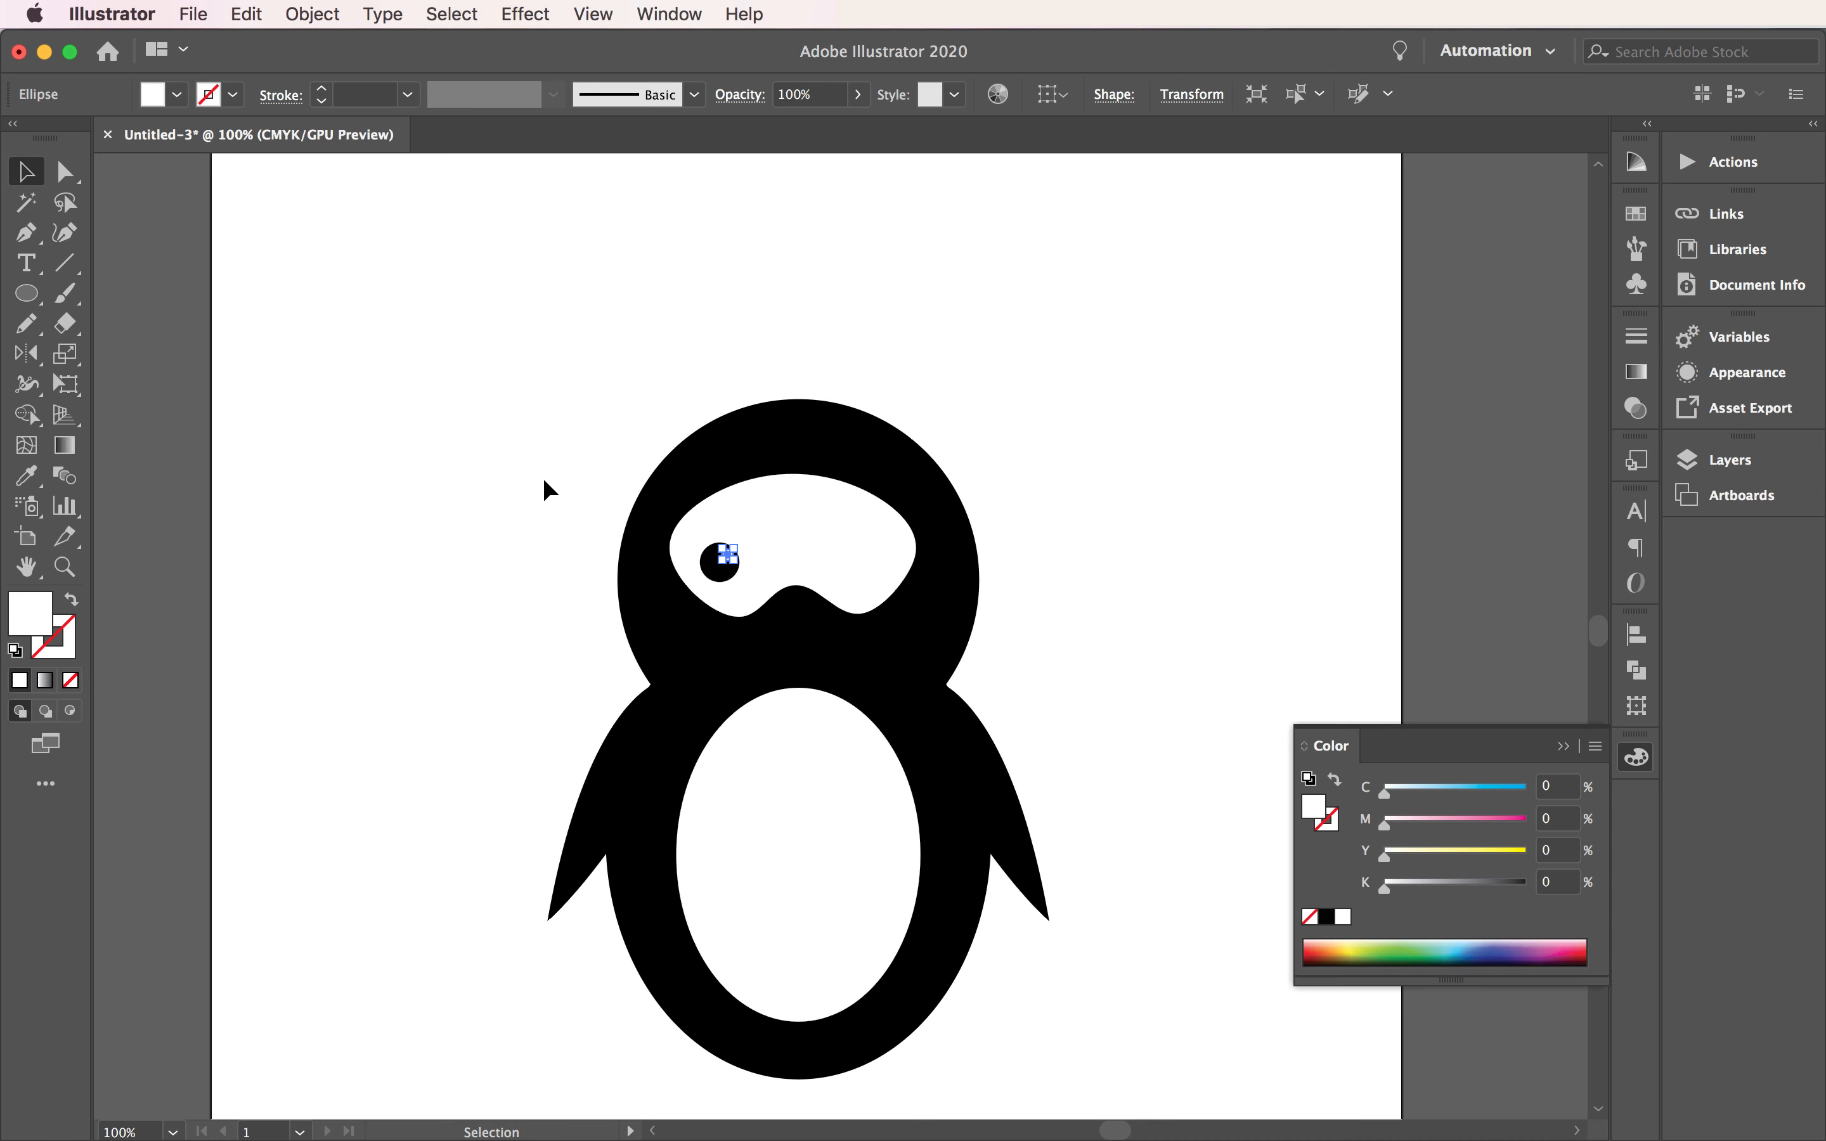
left_click(578, 465)
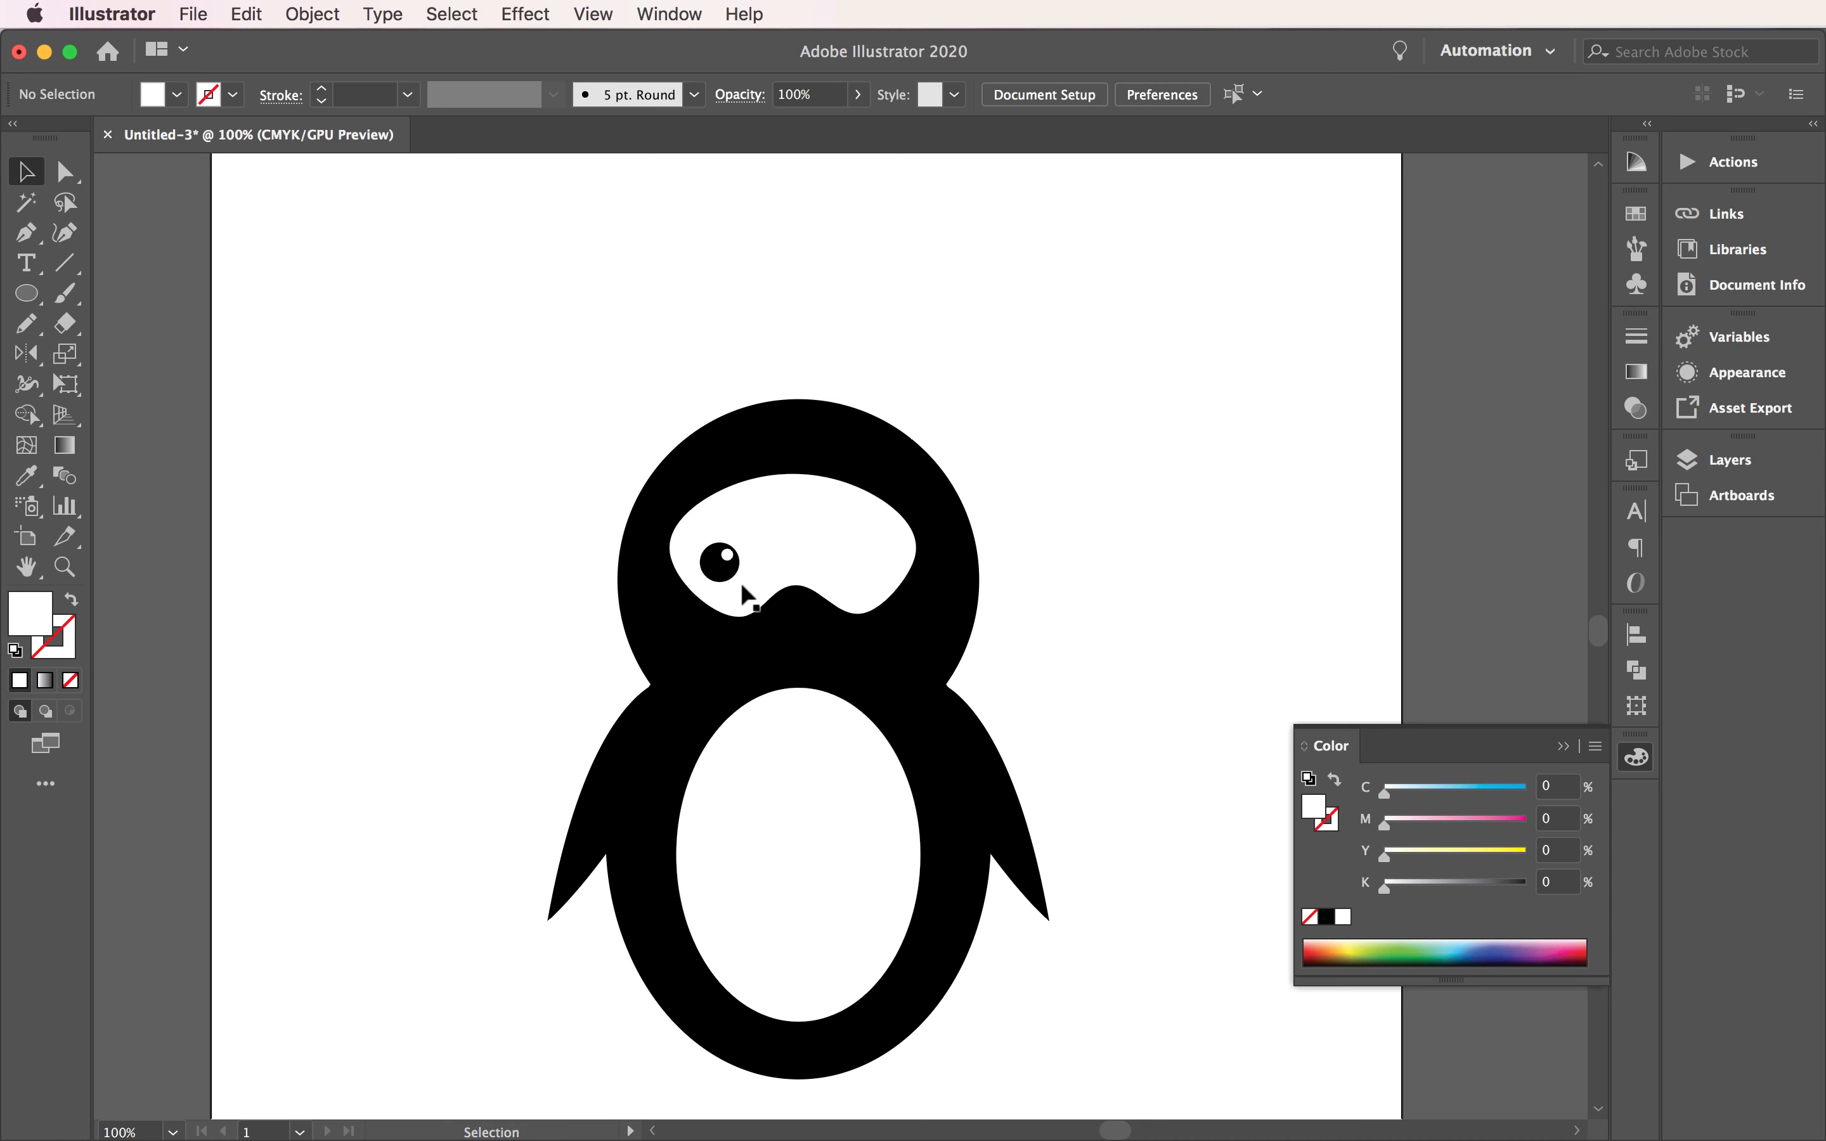
Step: Add a second, smaller white highlight circle just below the first one inside the black eye
left_click(64, 567)
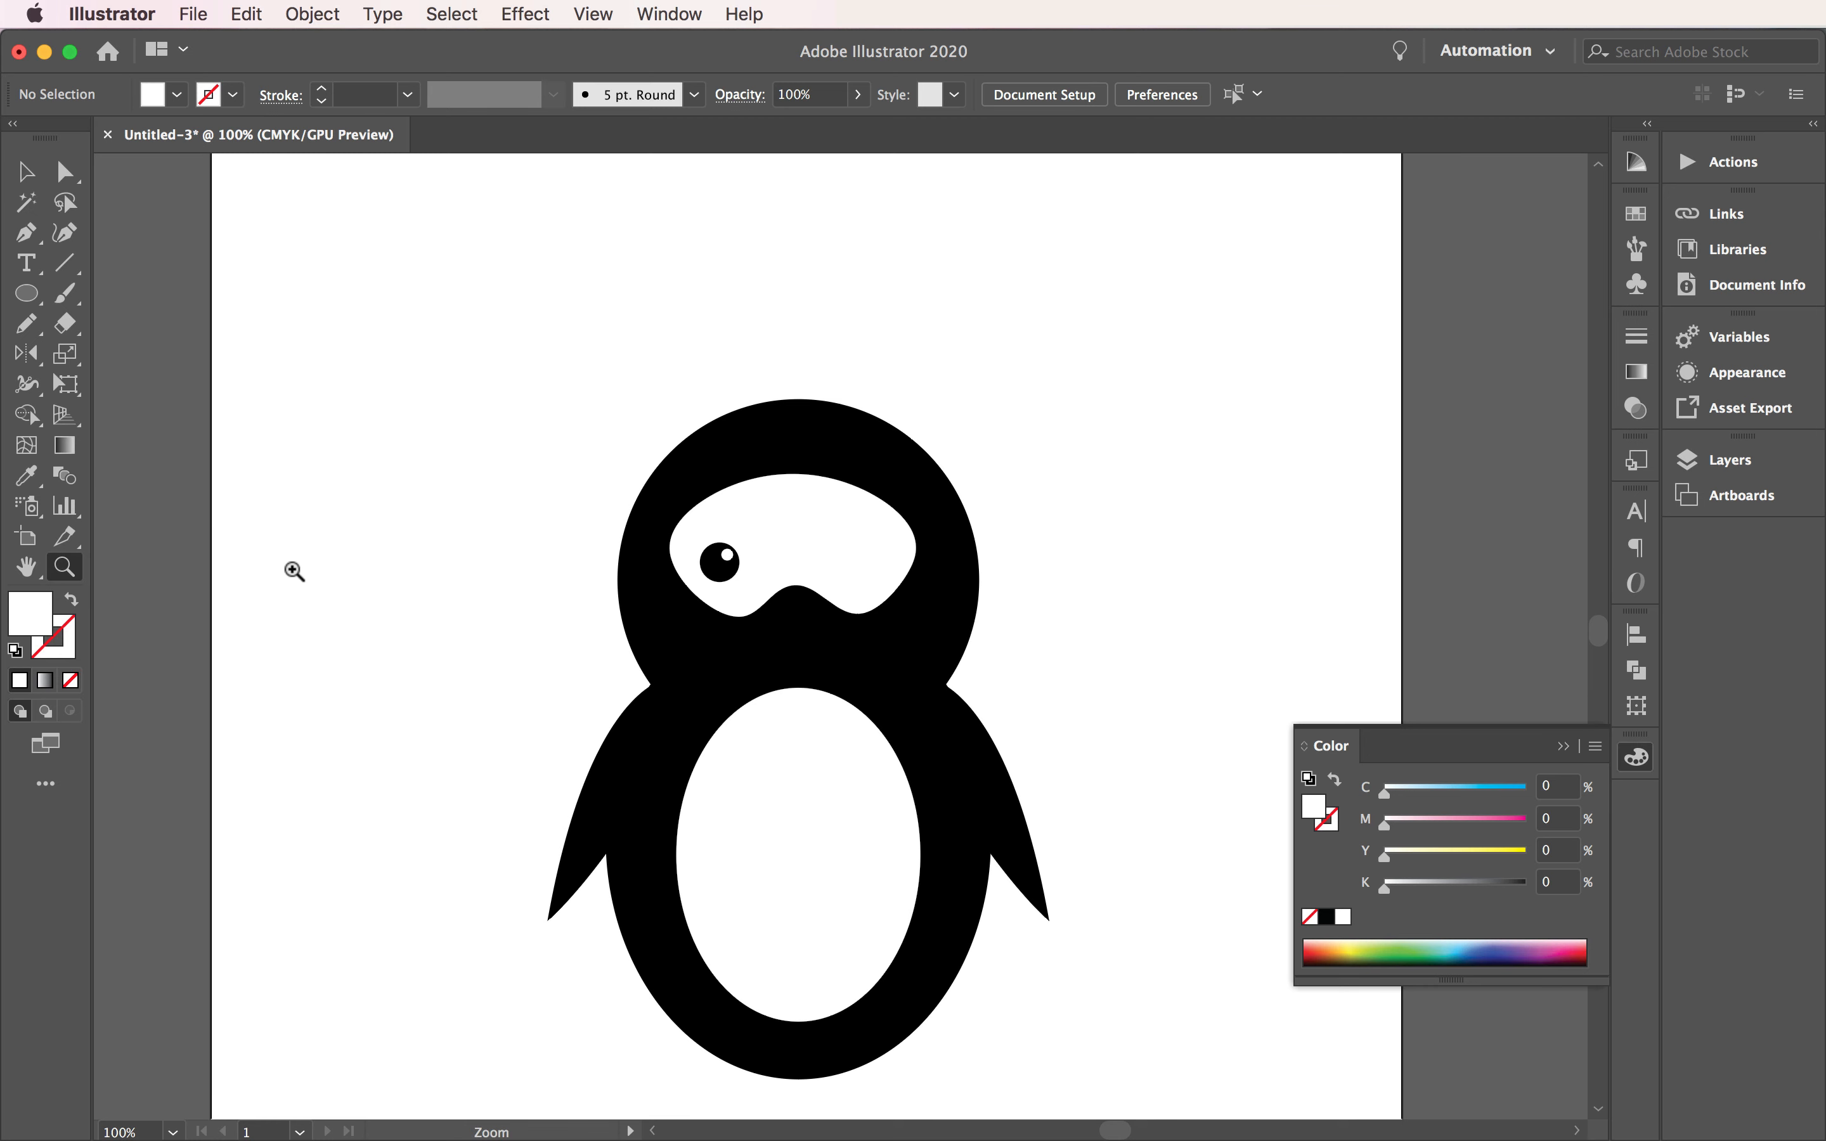
left_click_drag(721, 580, 892, 677)
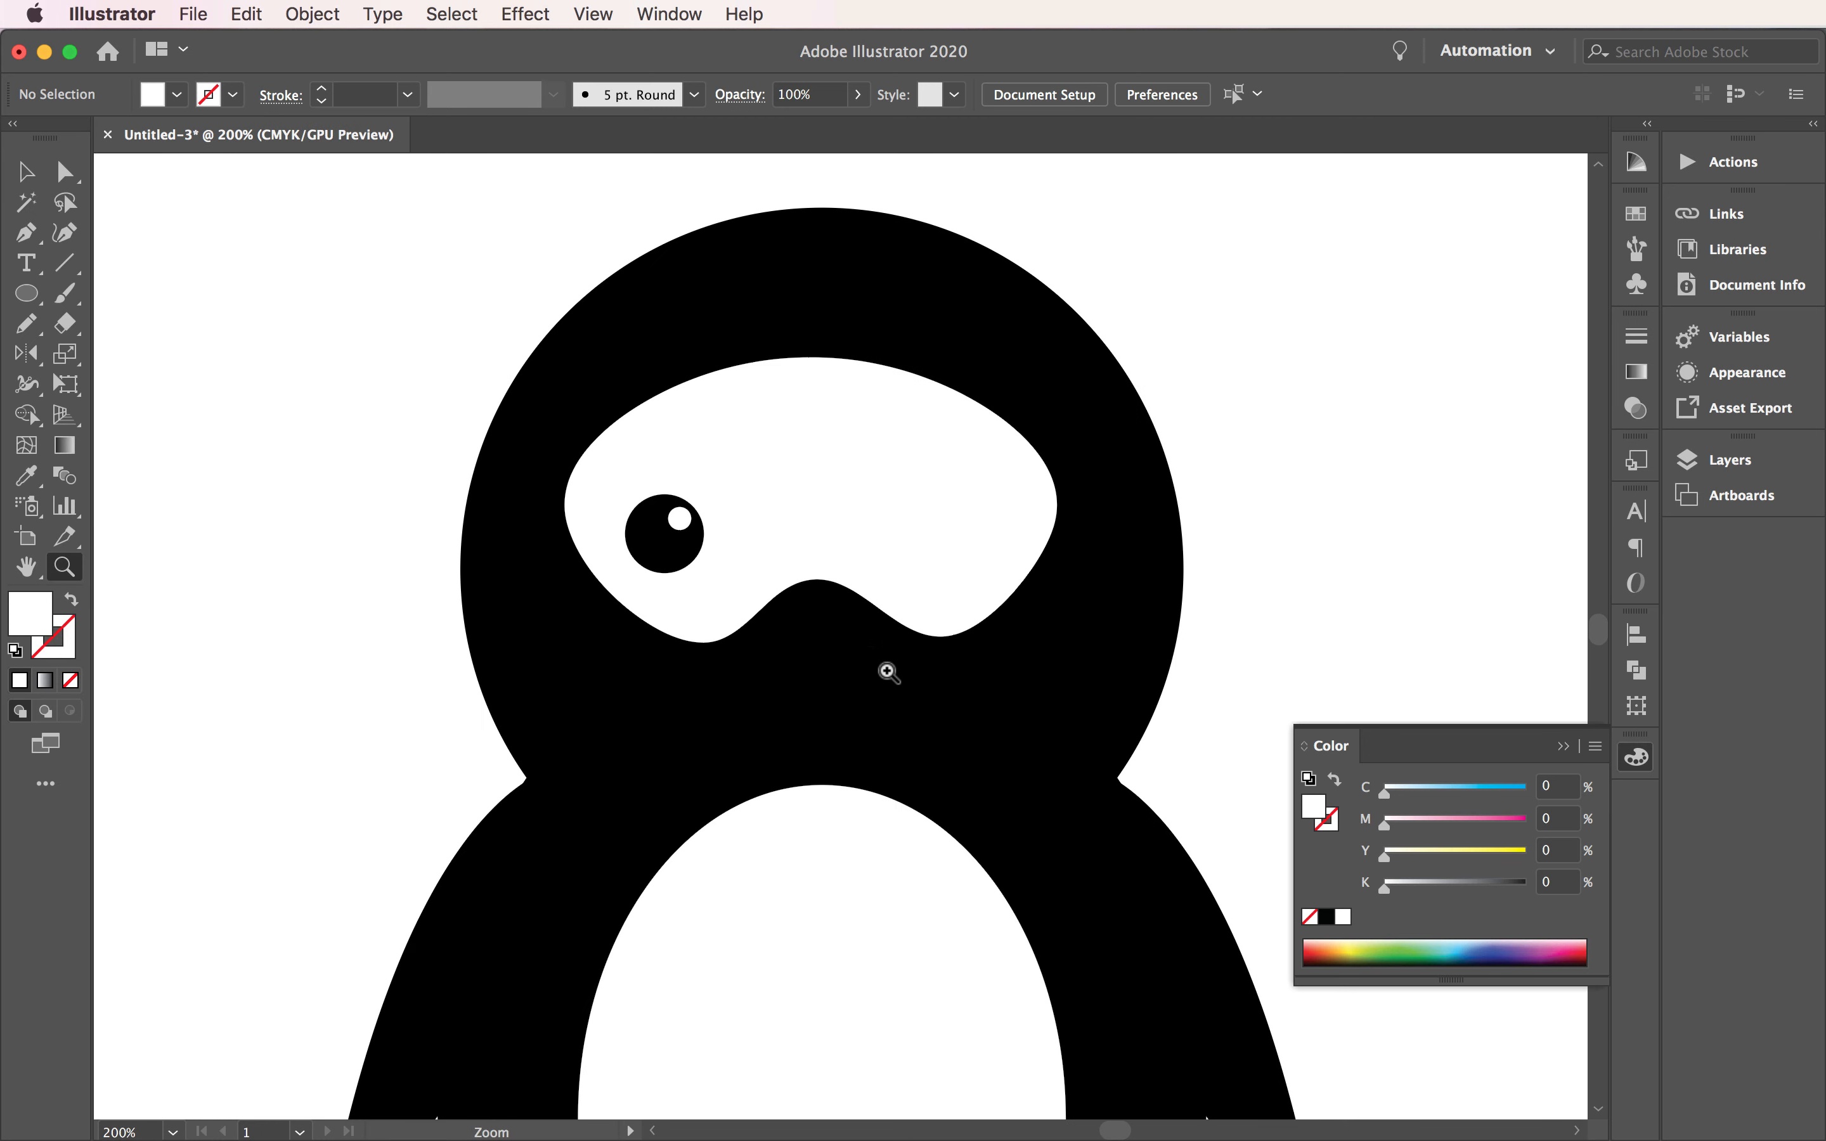
key("super+equal")
left_click(28, 297)
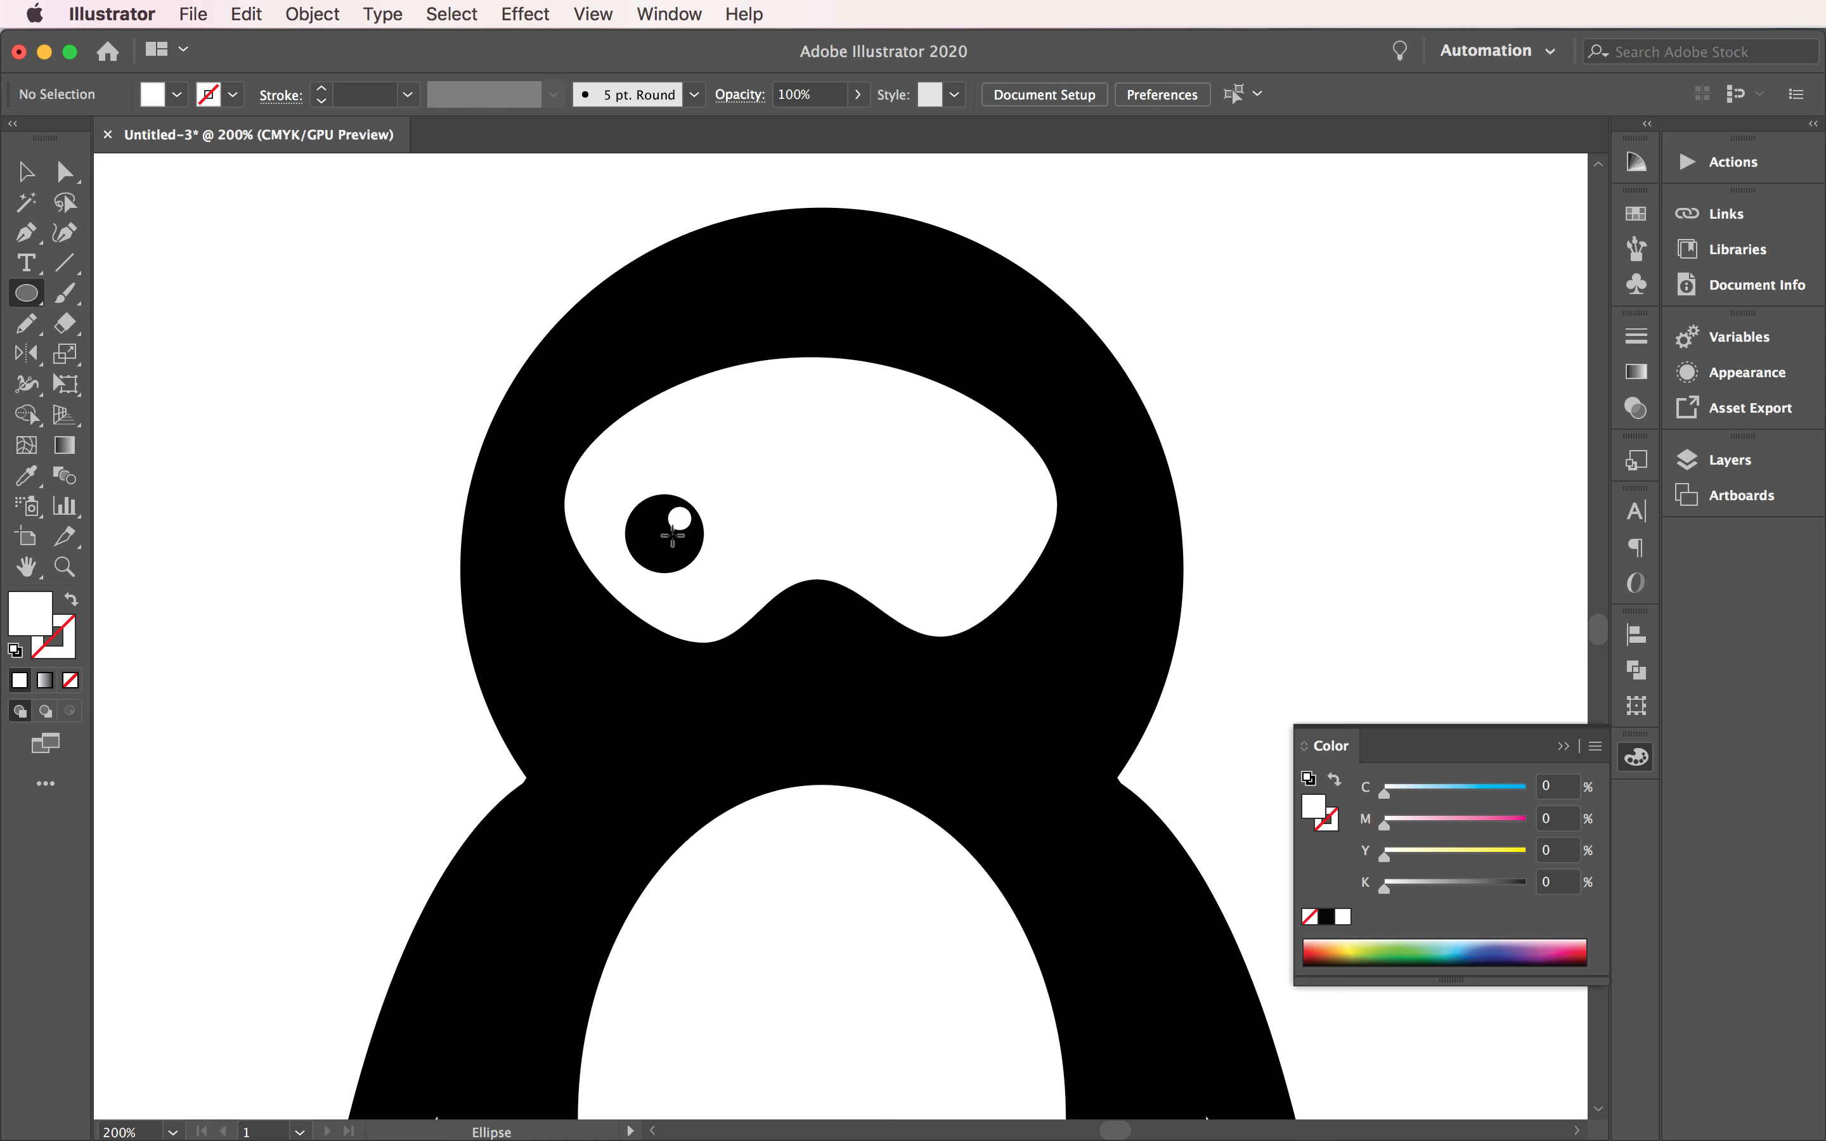
left_click_drag(677, 540, 685, 548)
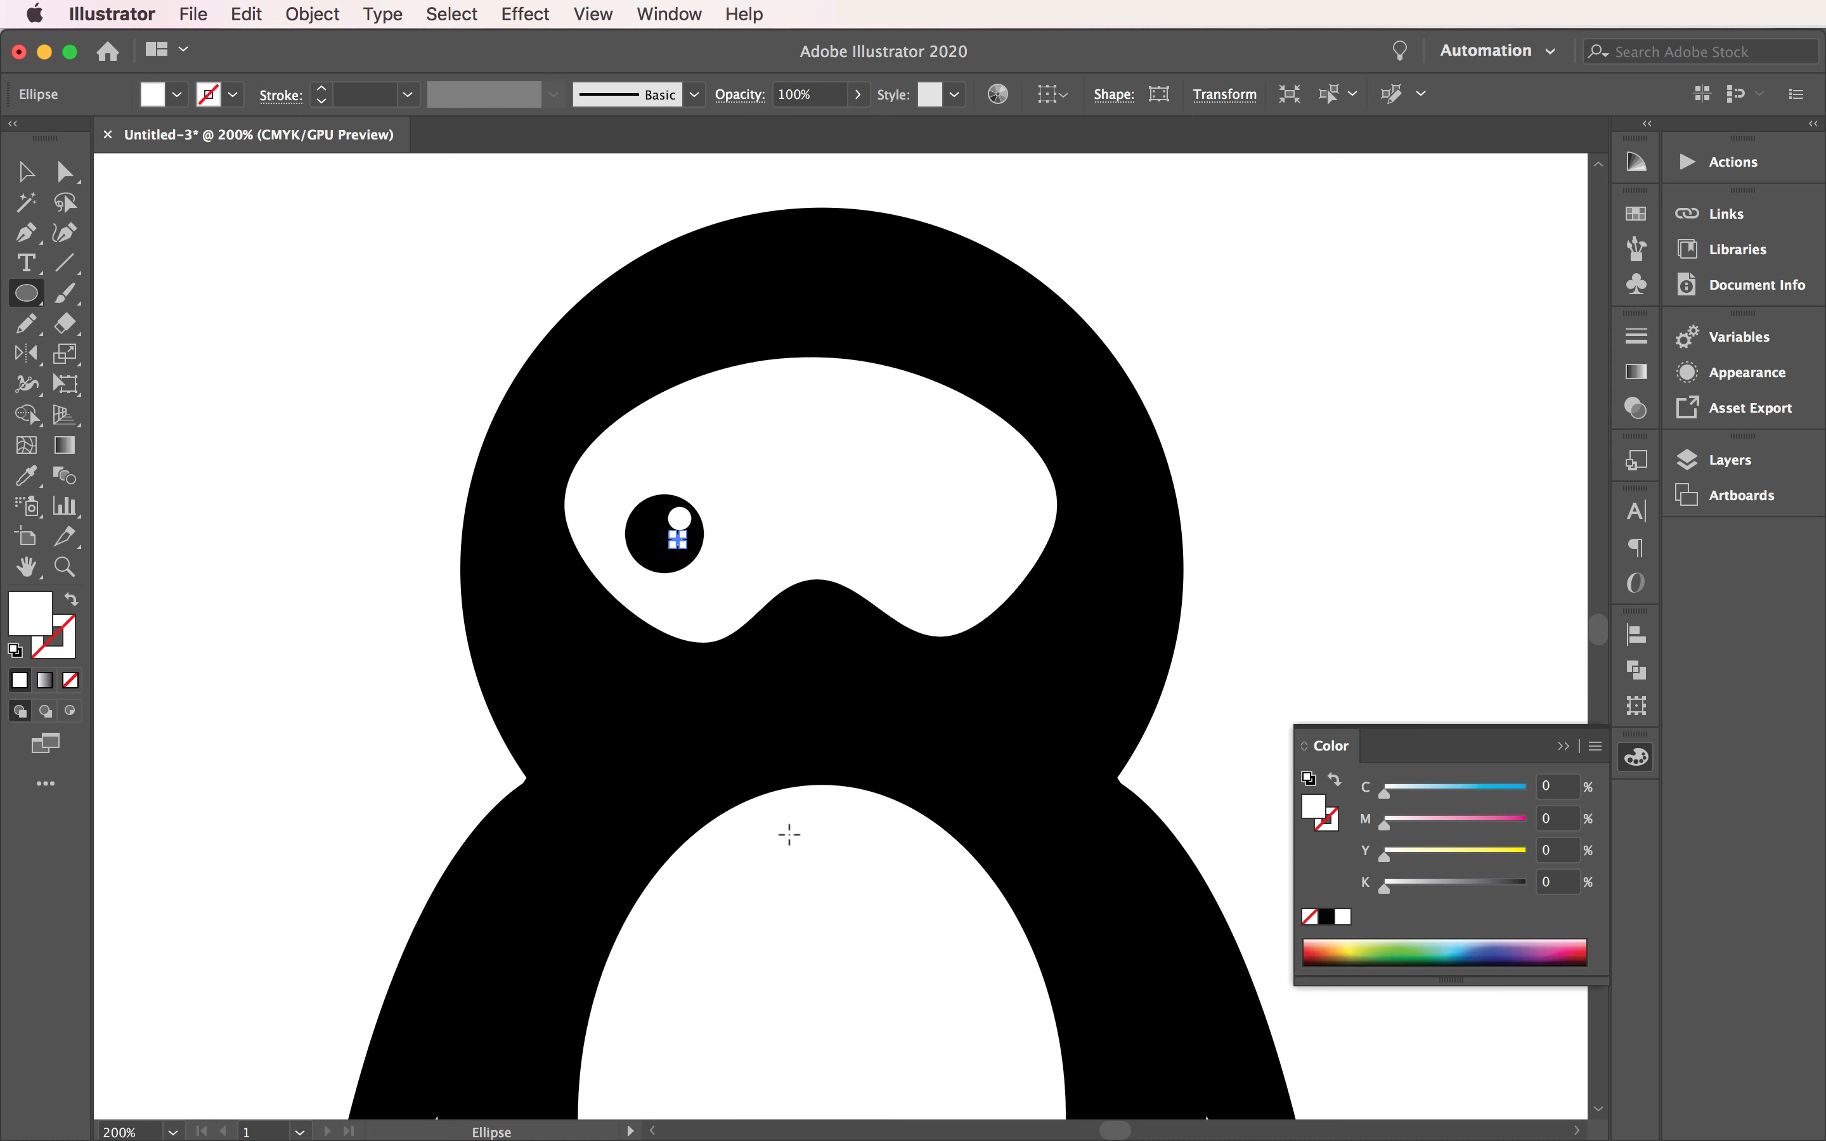
left_click(25, 171)
left_click(302, 495)
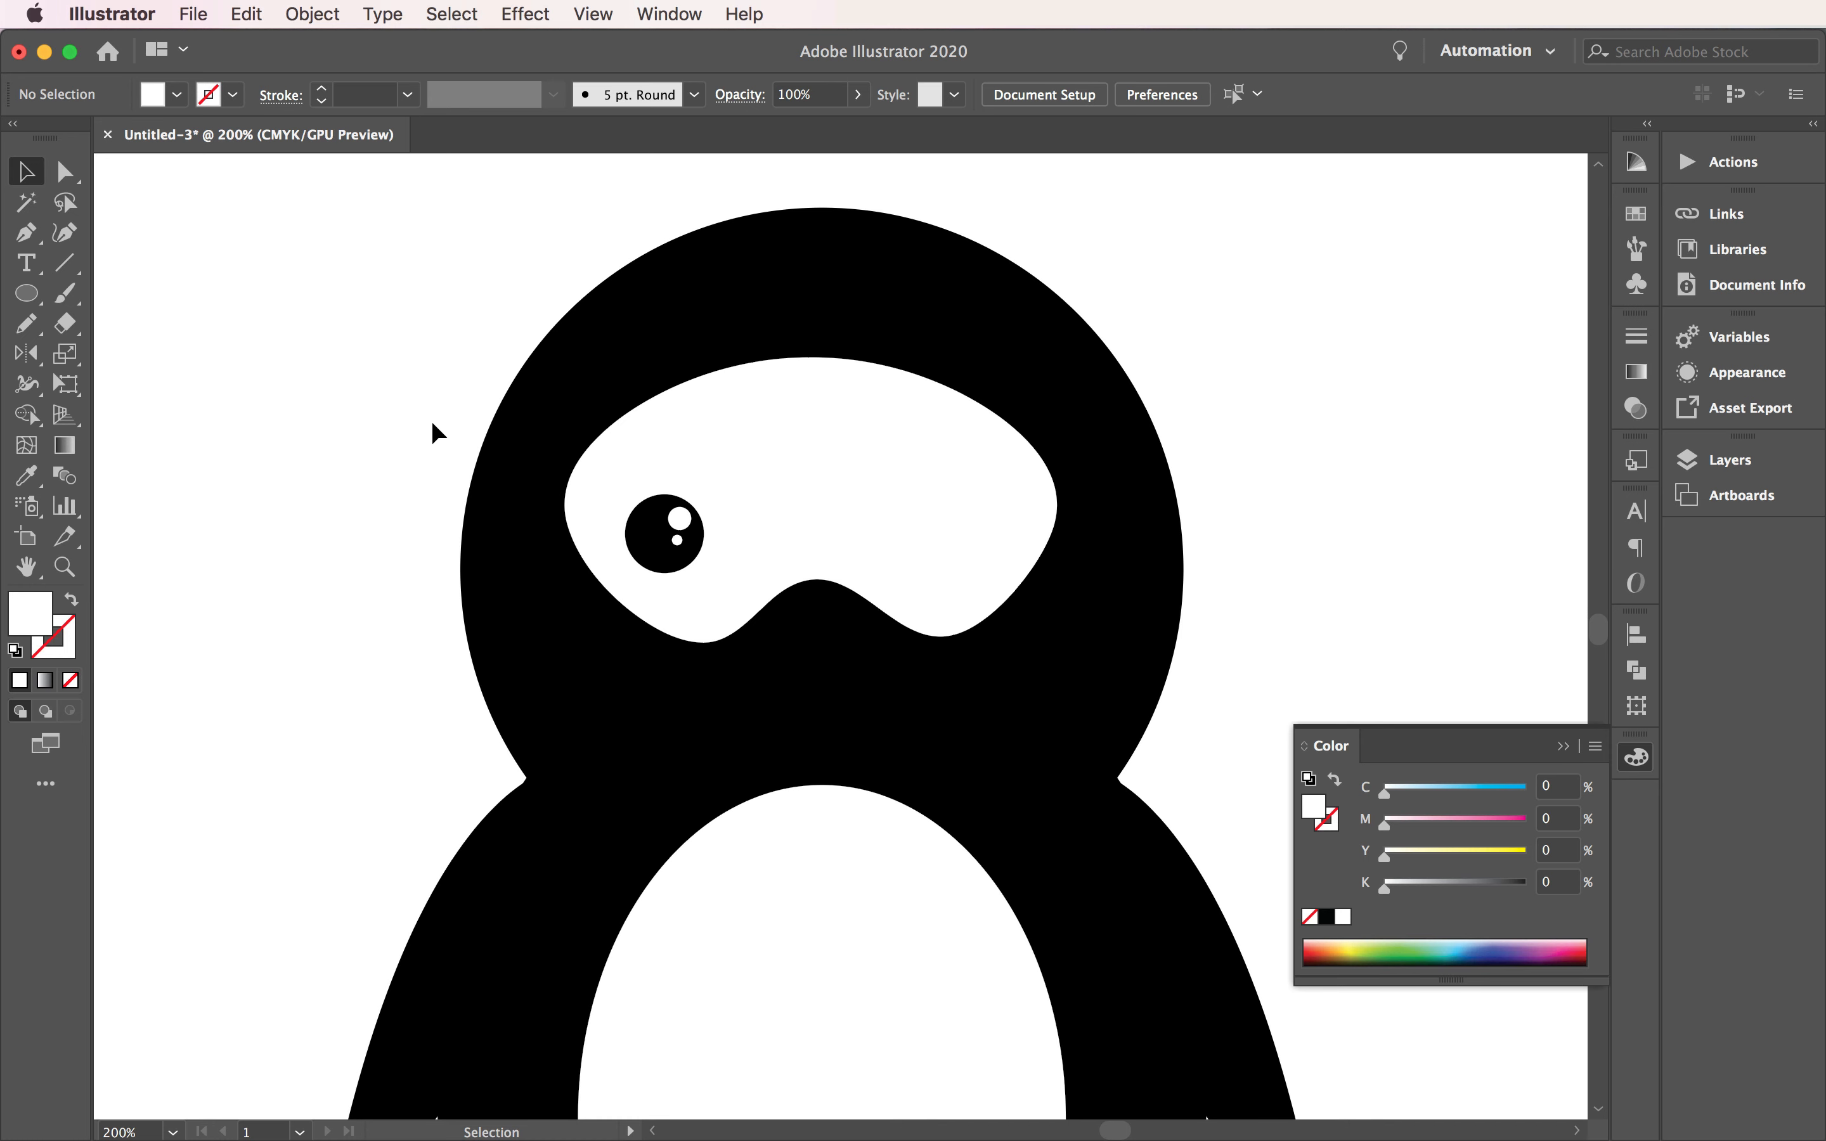
left_click_drag(416, 394, 718, 582)
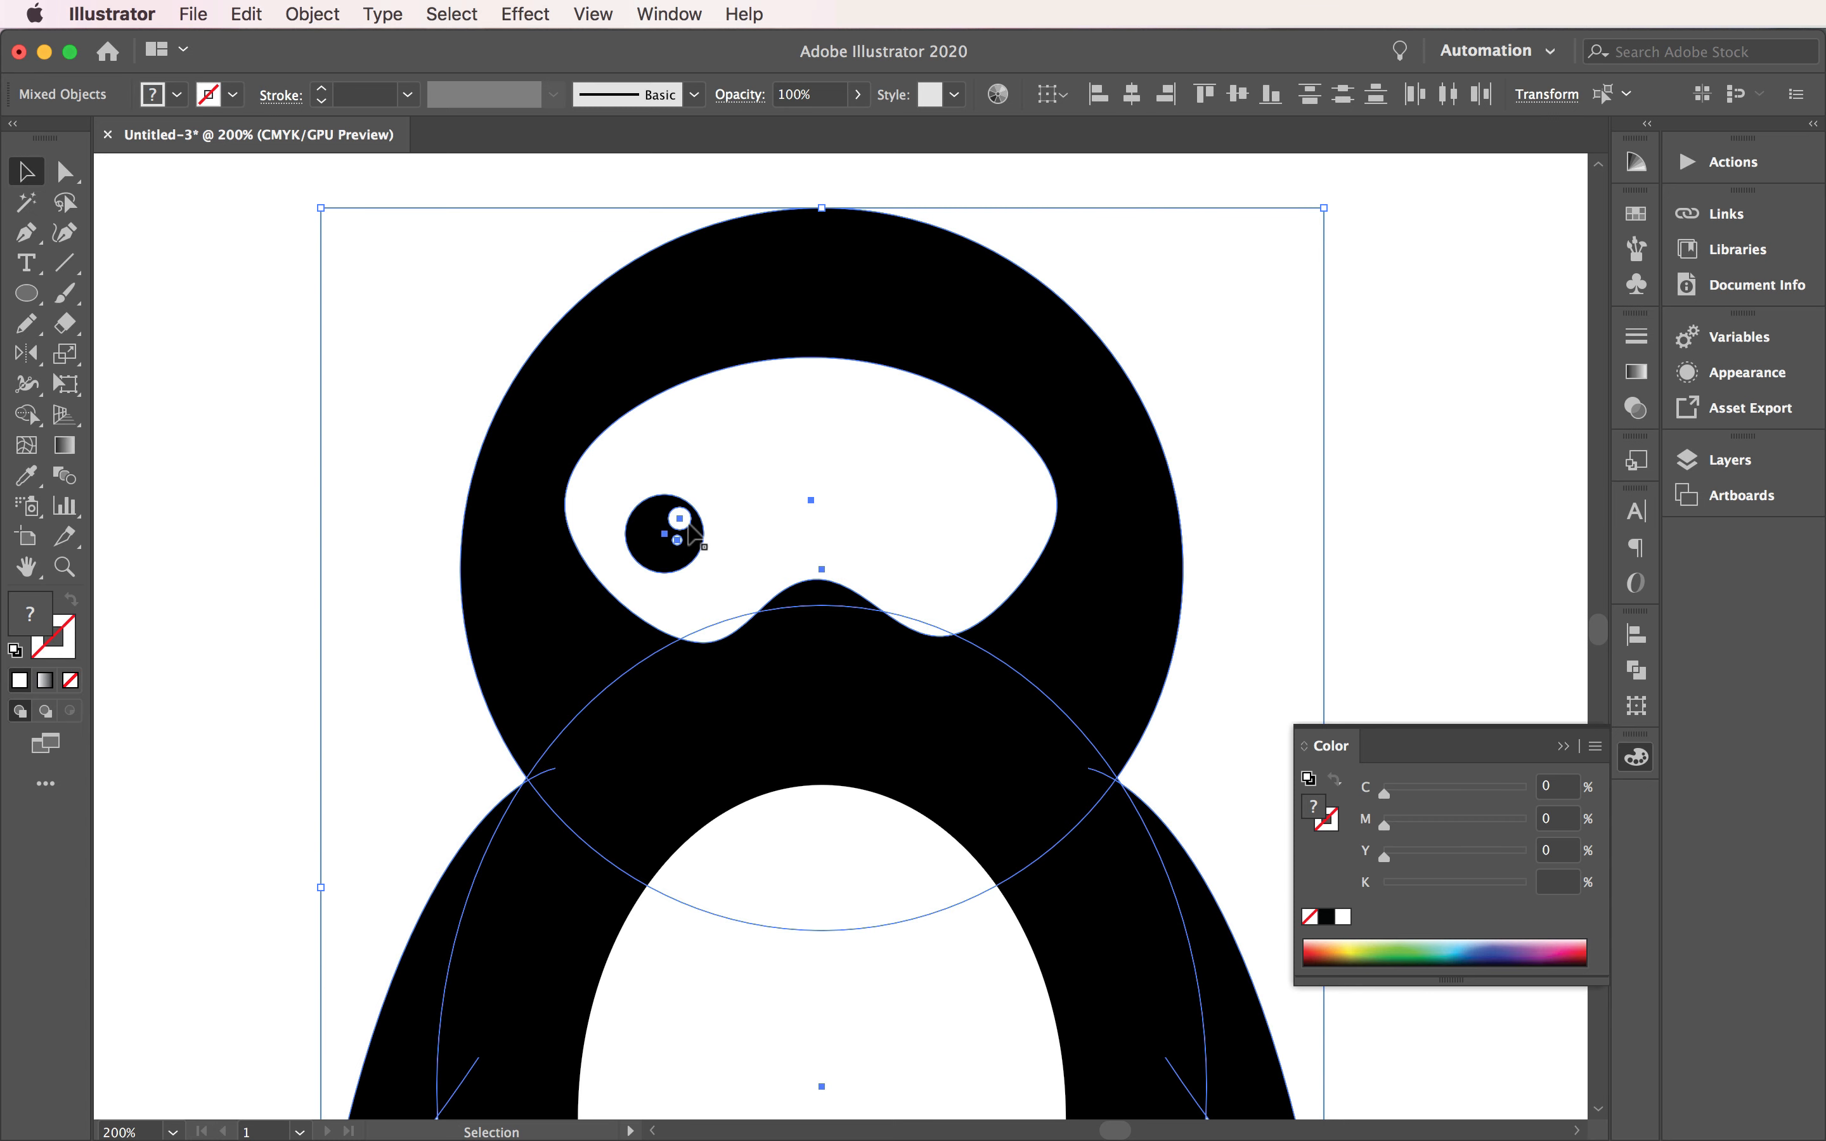
left_click(524, 543, "shift")
left_click(590, 485, "shift")
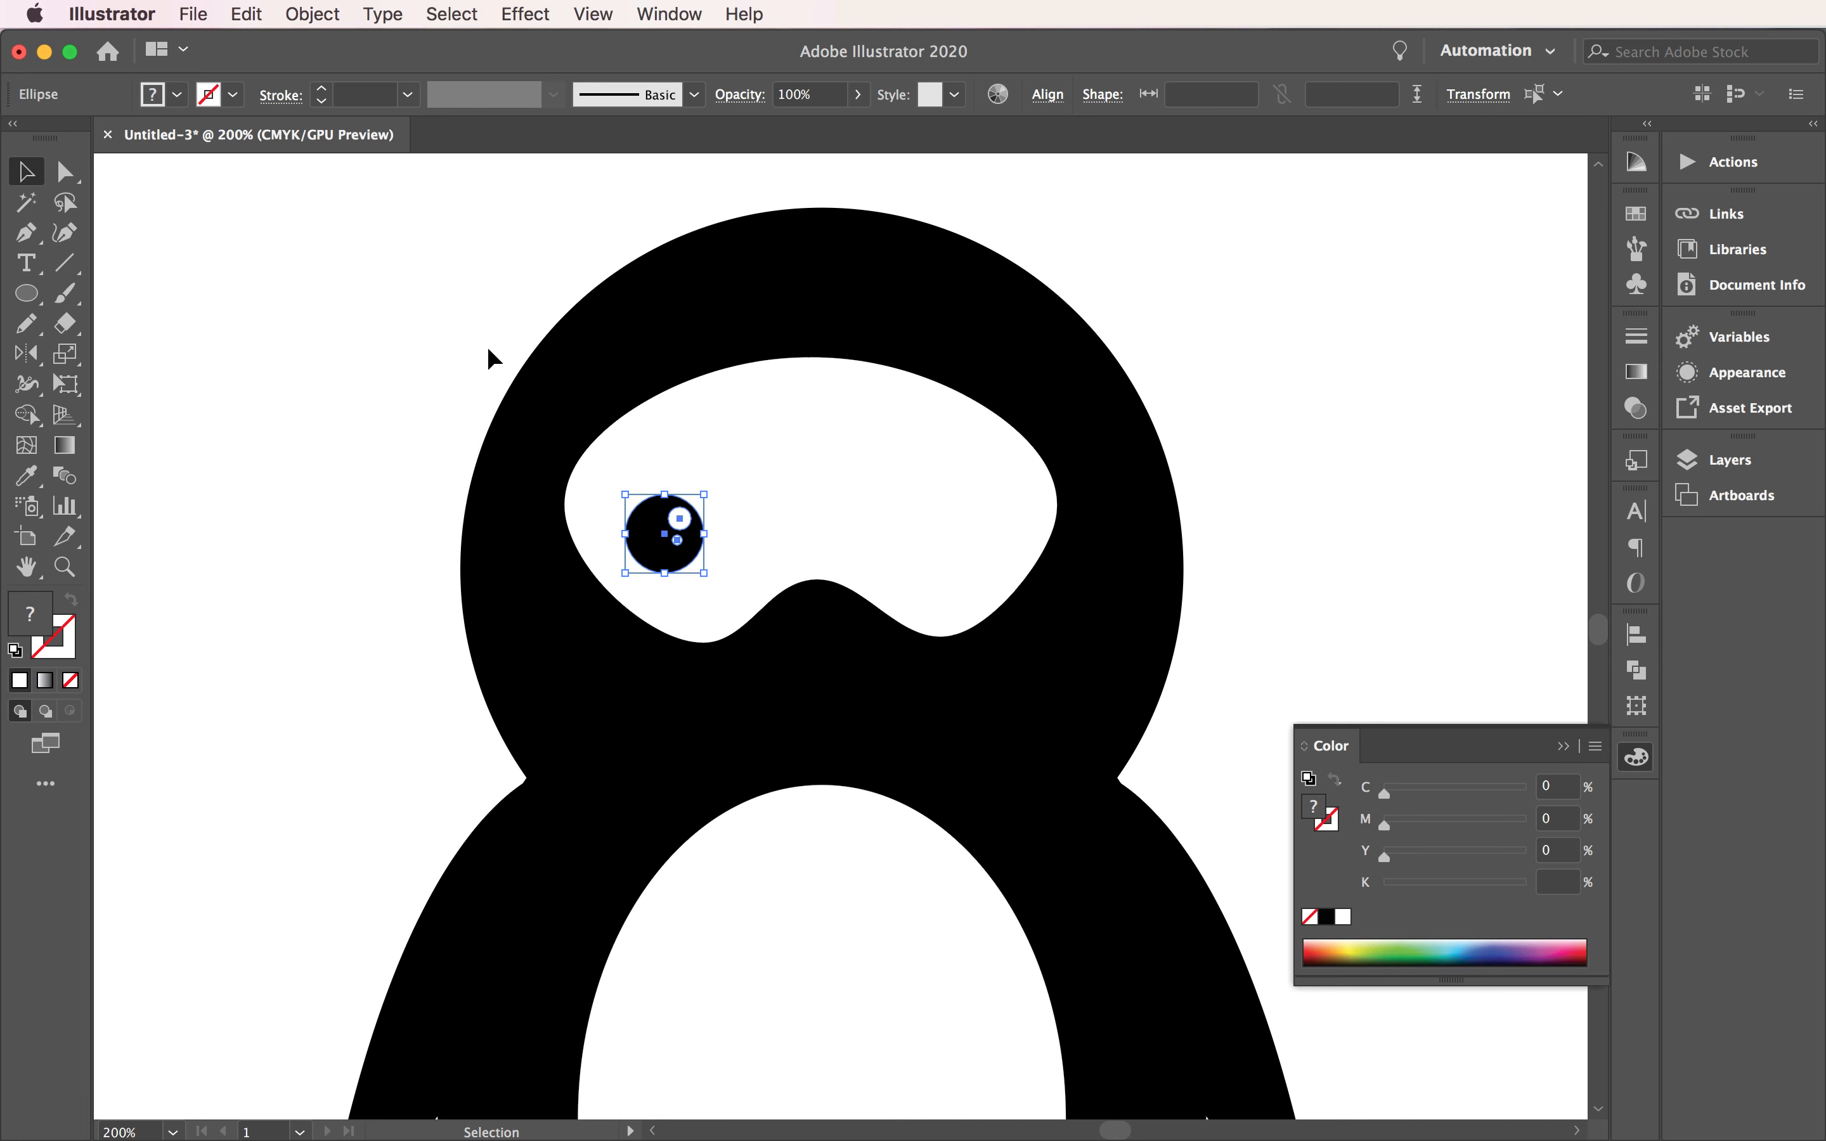
left_click(434, 346)
Step: Group the black eye circle with its two white highlights, leaving the head and face shapes out of the selection
left_click_drag(314, 323, 650, 548)
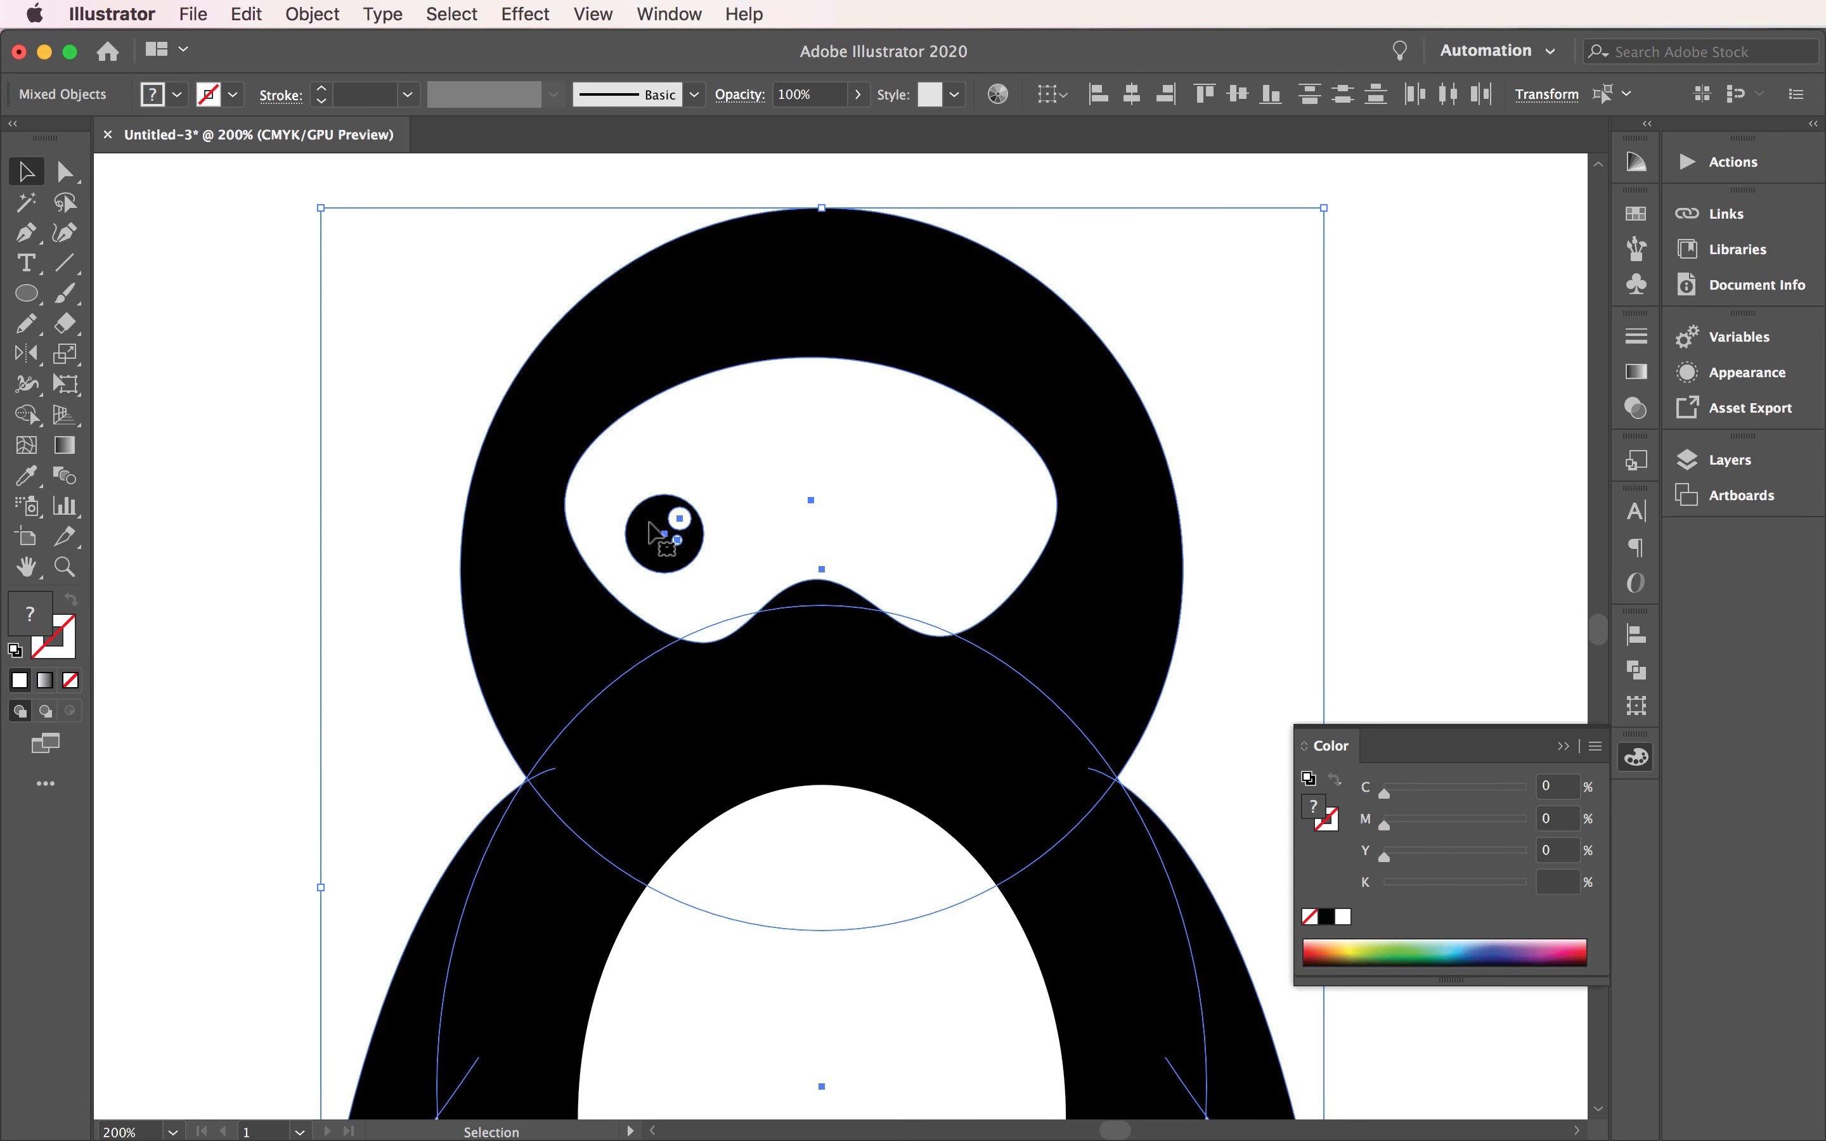
left_click(516, 534, "shift")
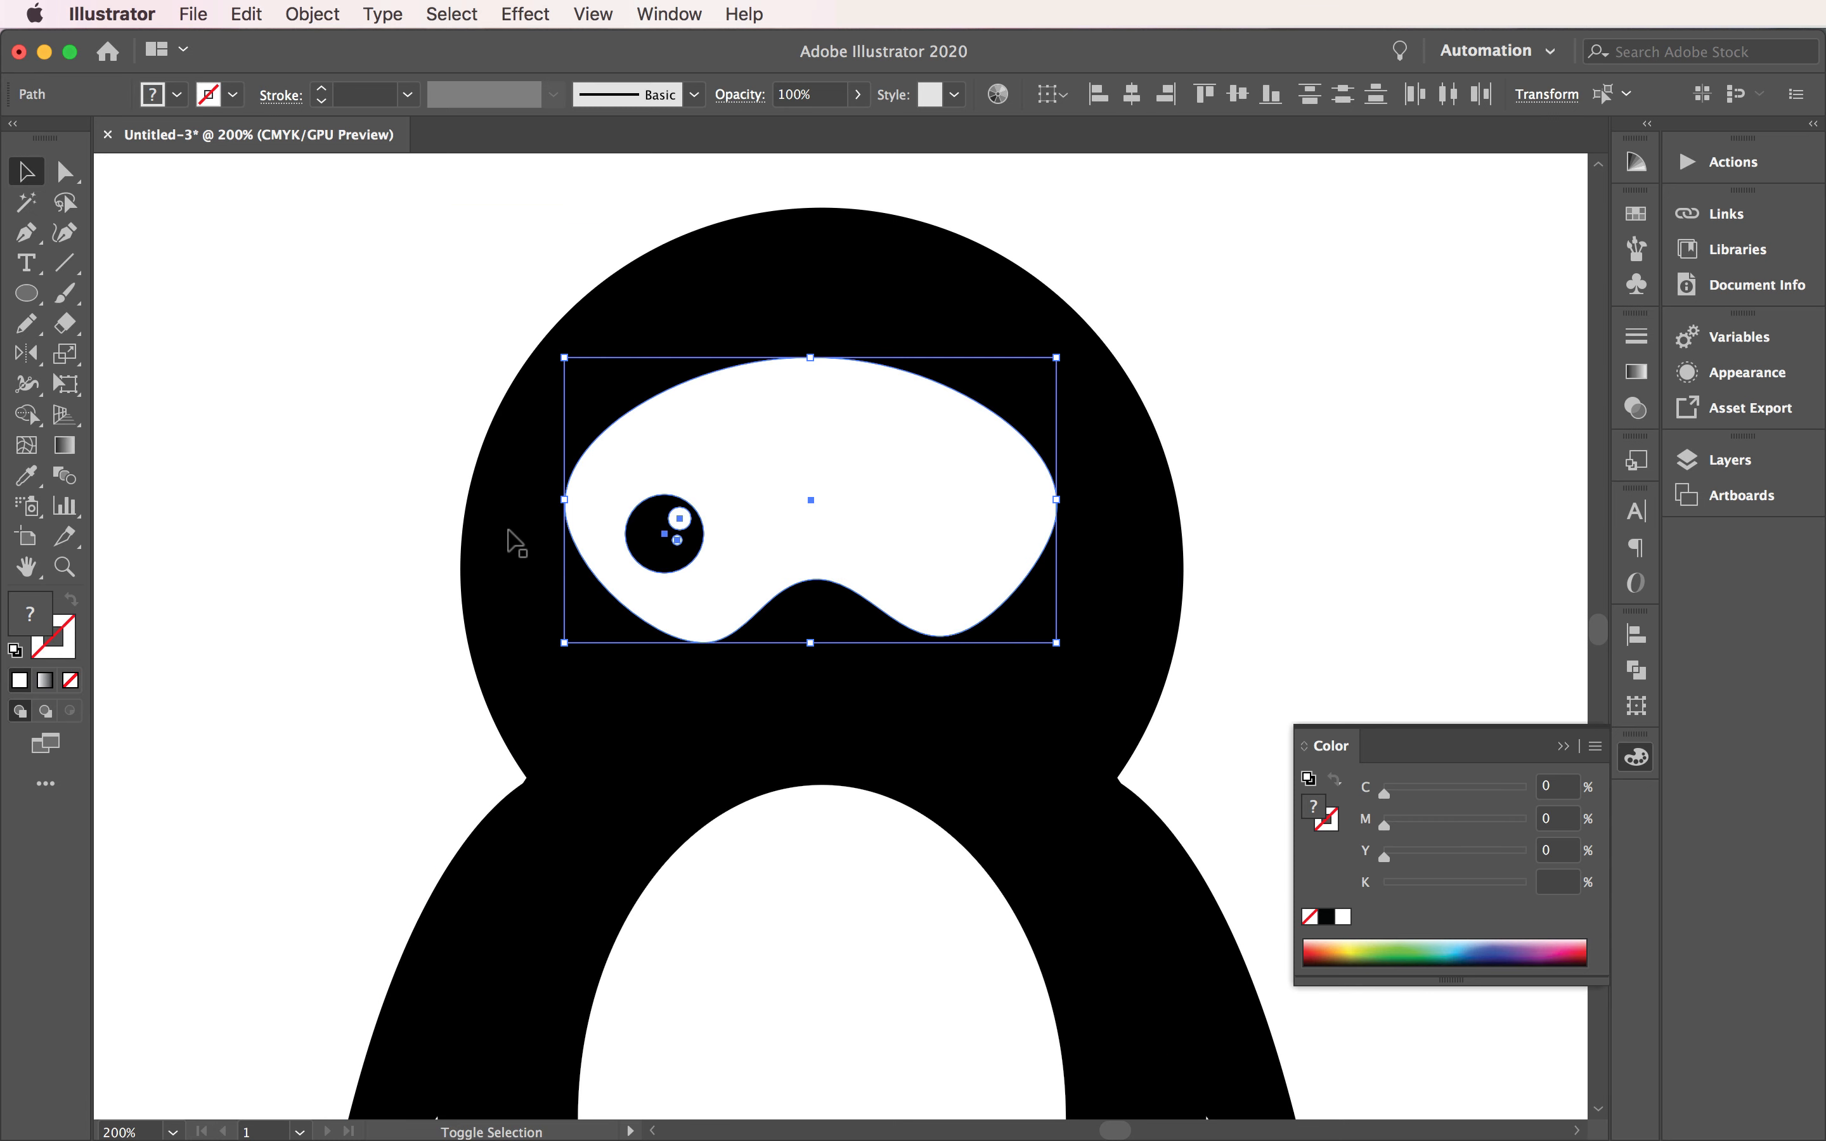
left_click(581, 494, "shift")
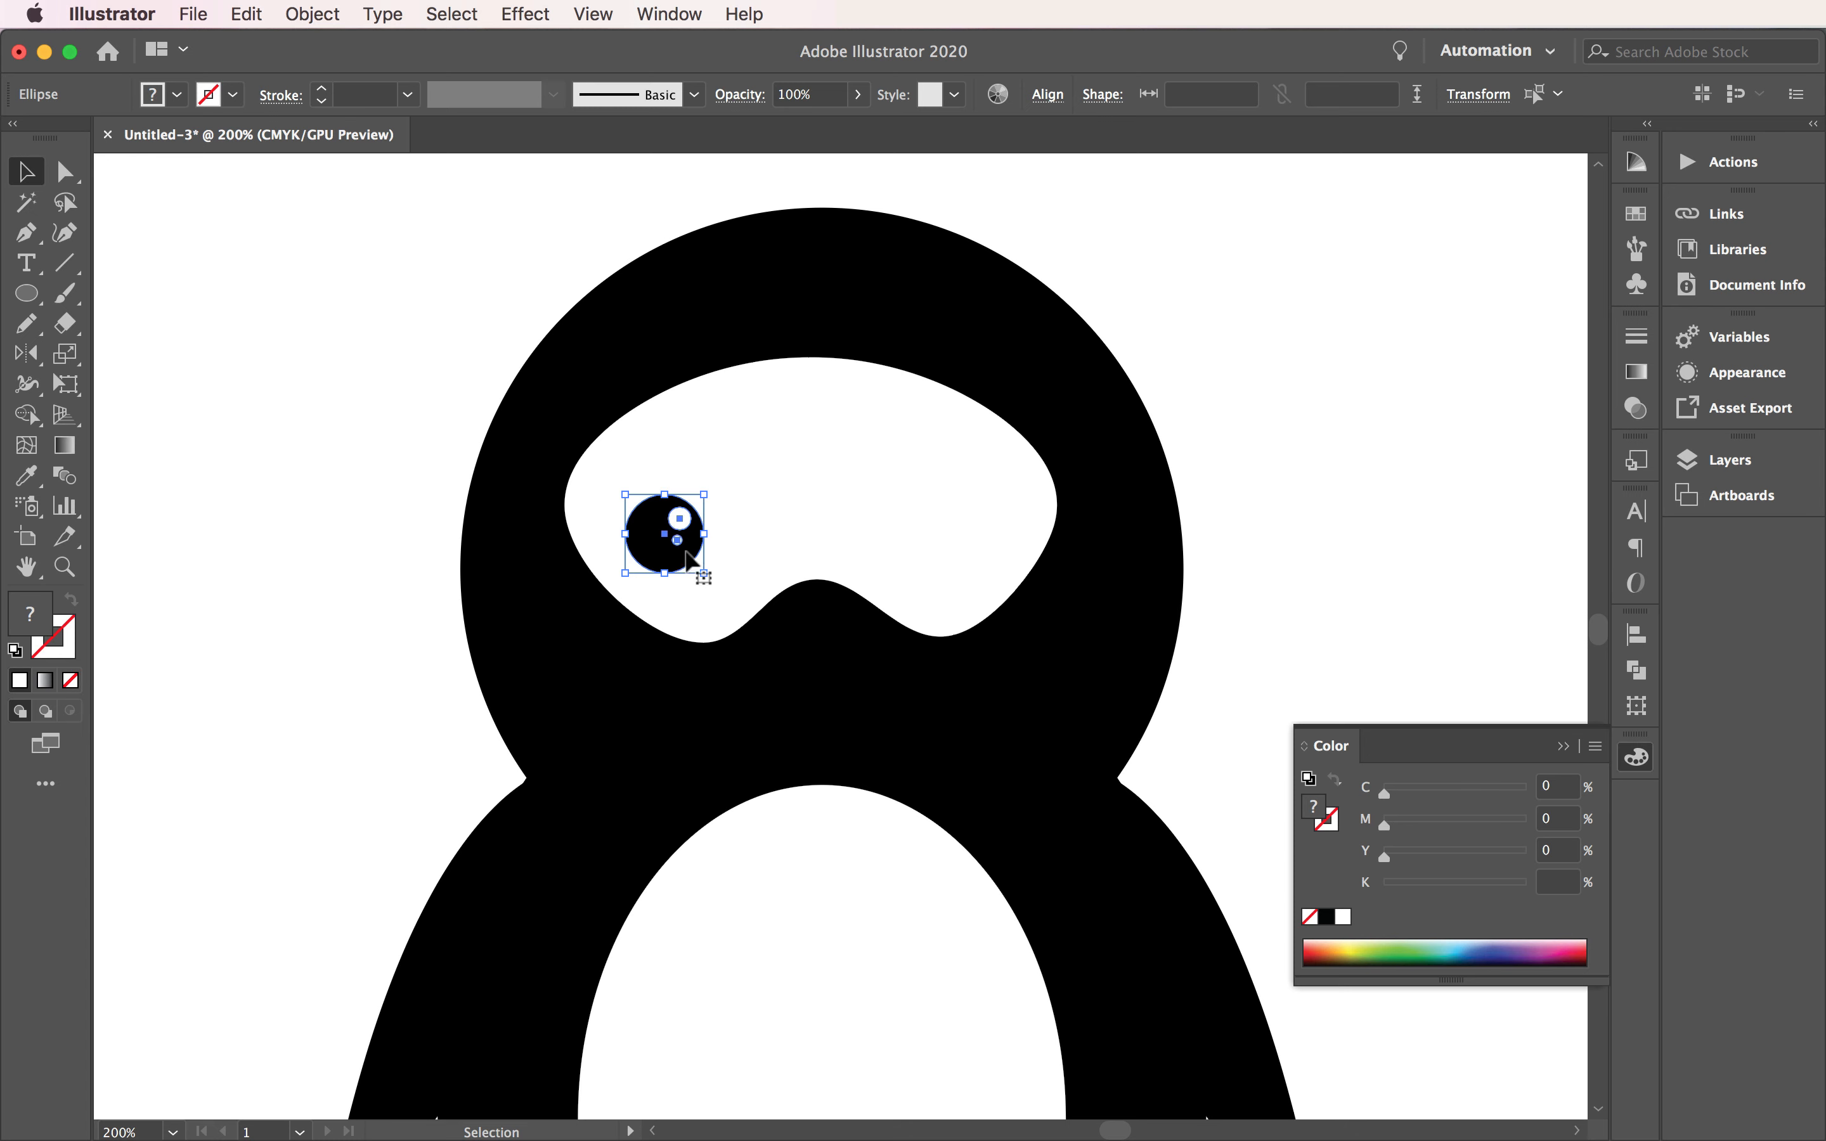
left_click(314, 4)
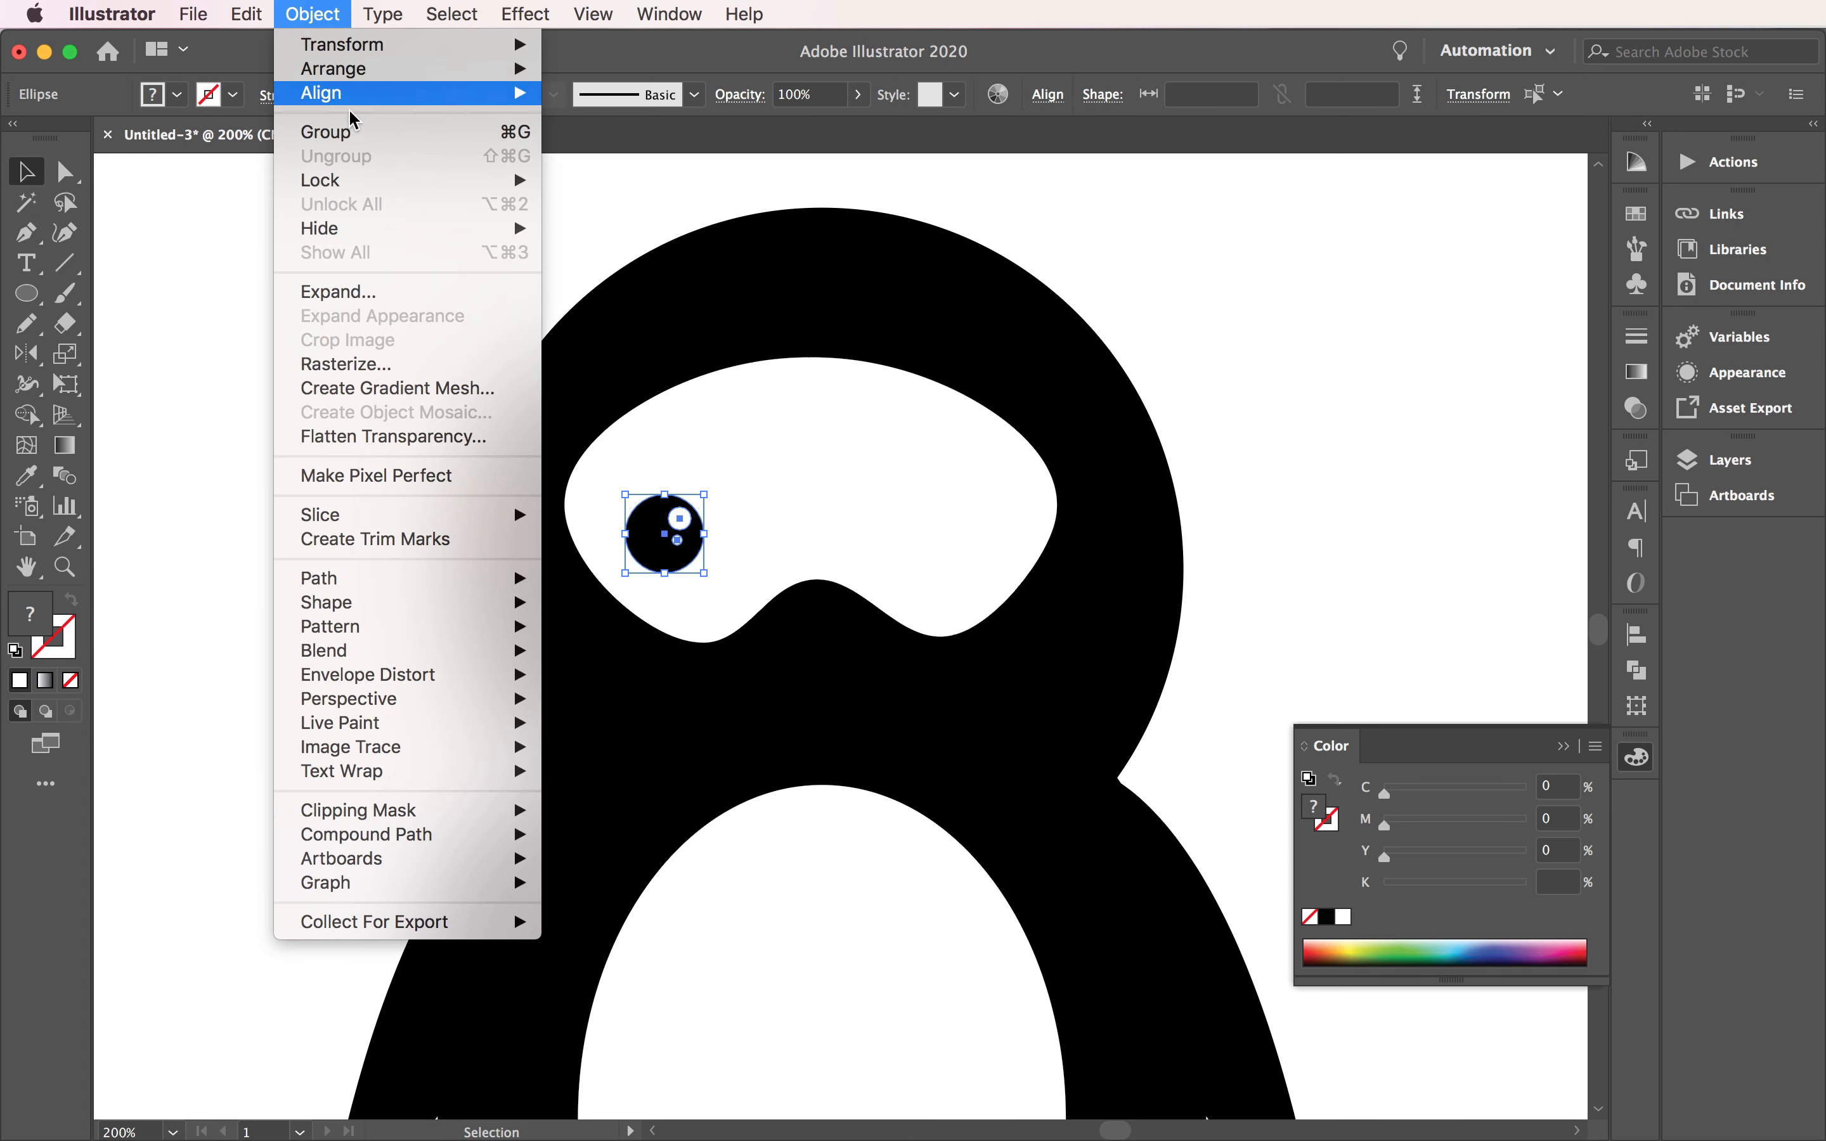
left_click(359, 130)
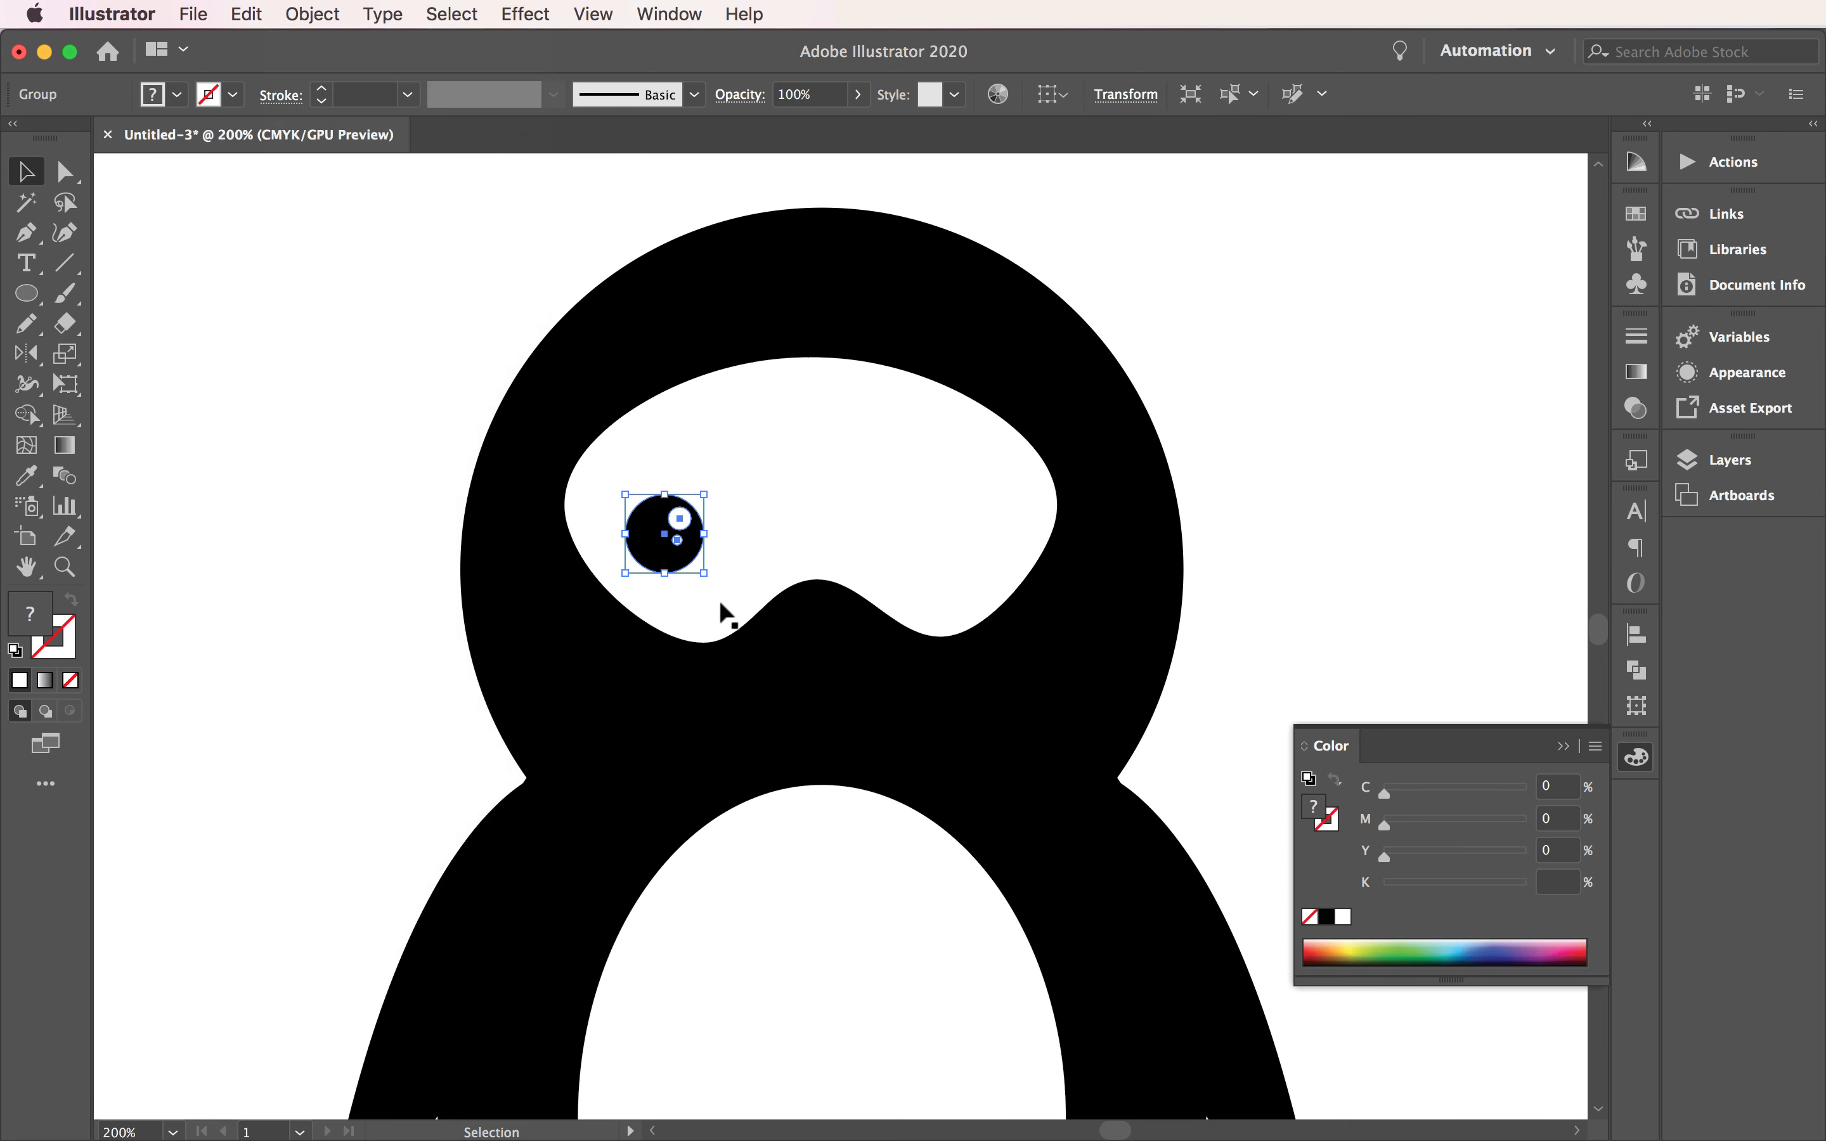
Step: Paste a copy of the grouped eye and place it on the right side of the white face
left_click(249, 12)
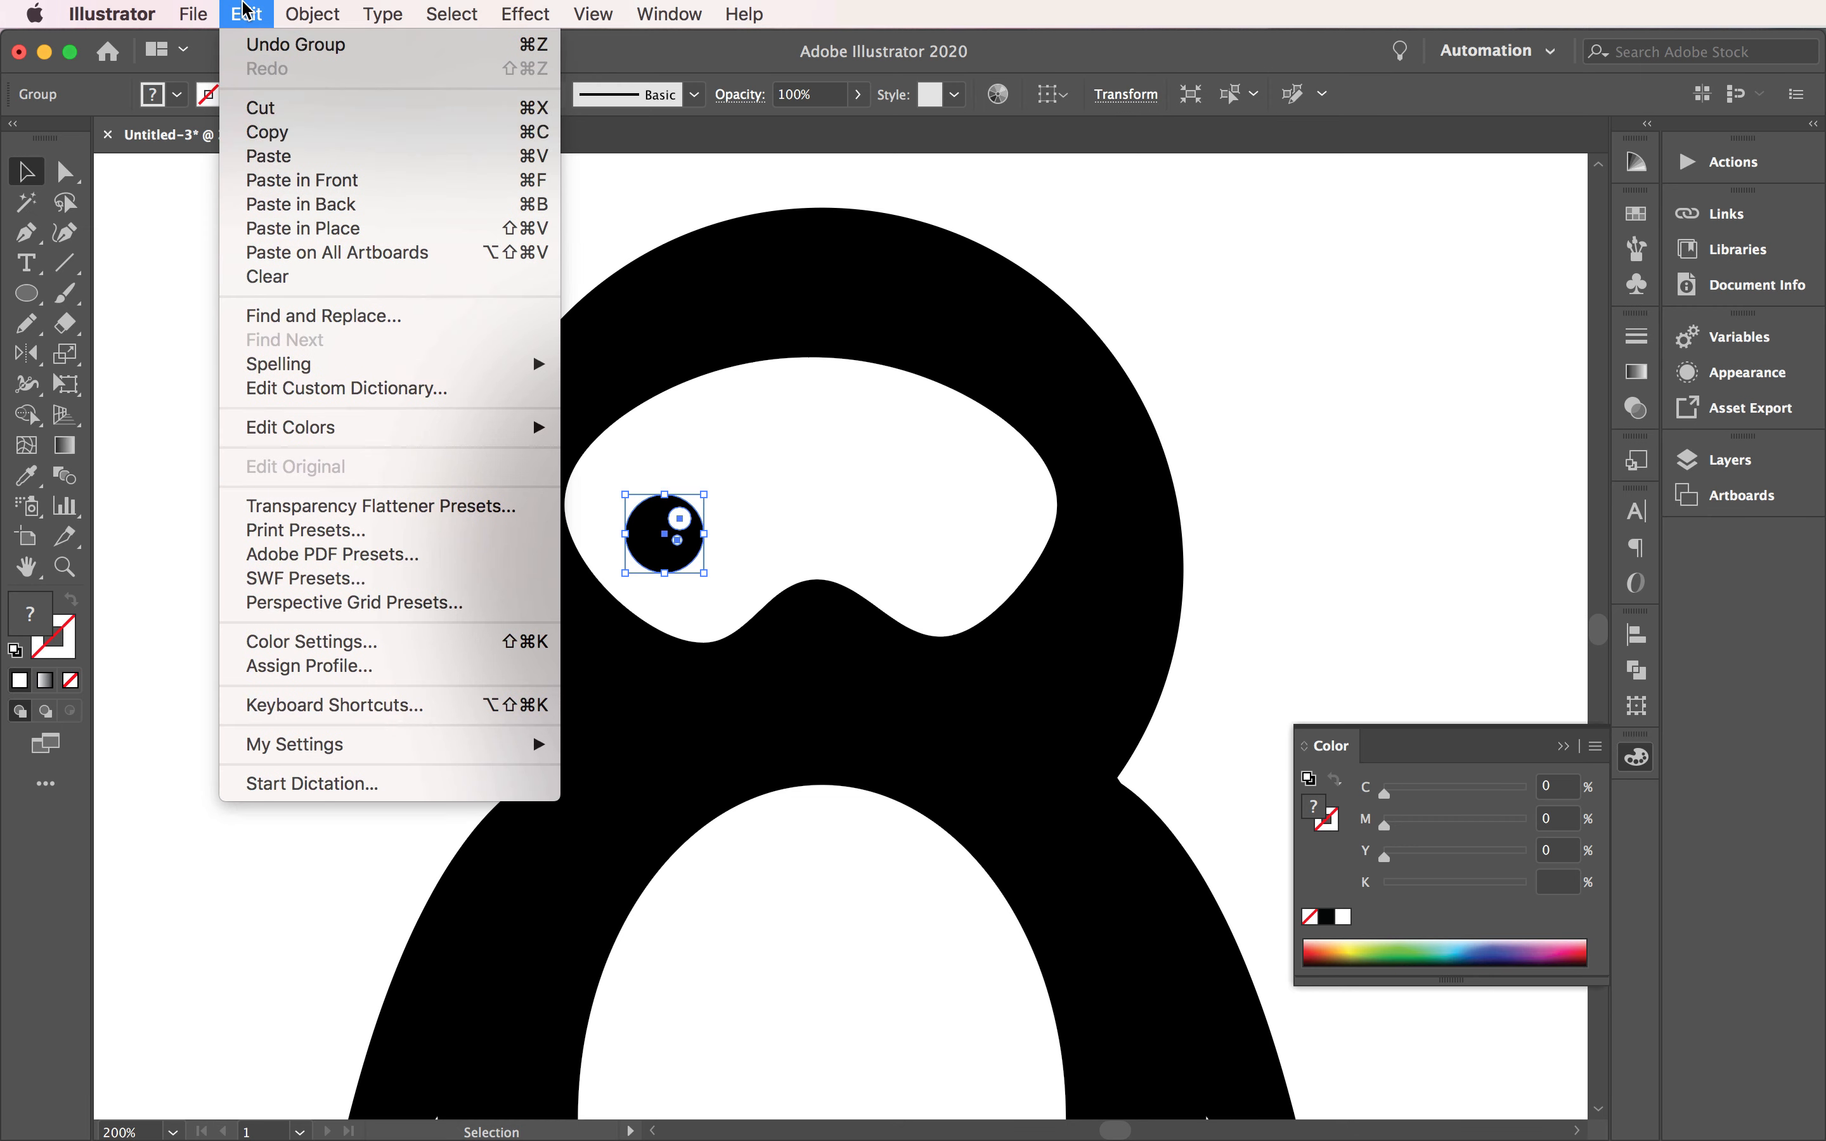
left_click(269, 156)
left_click_drag(862, 642, 968, 530)
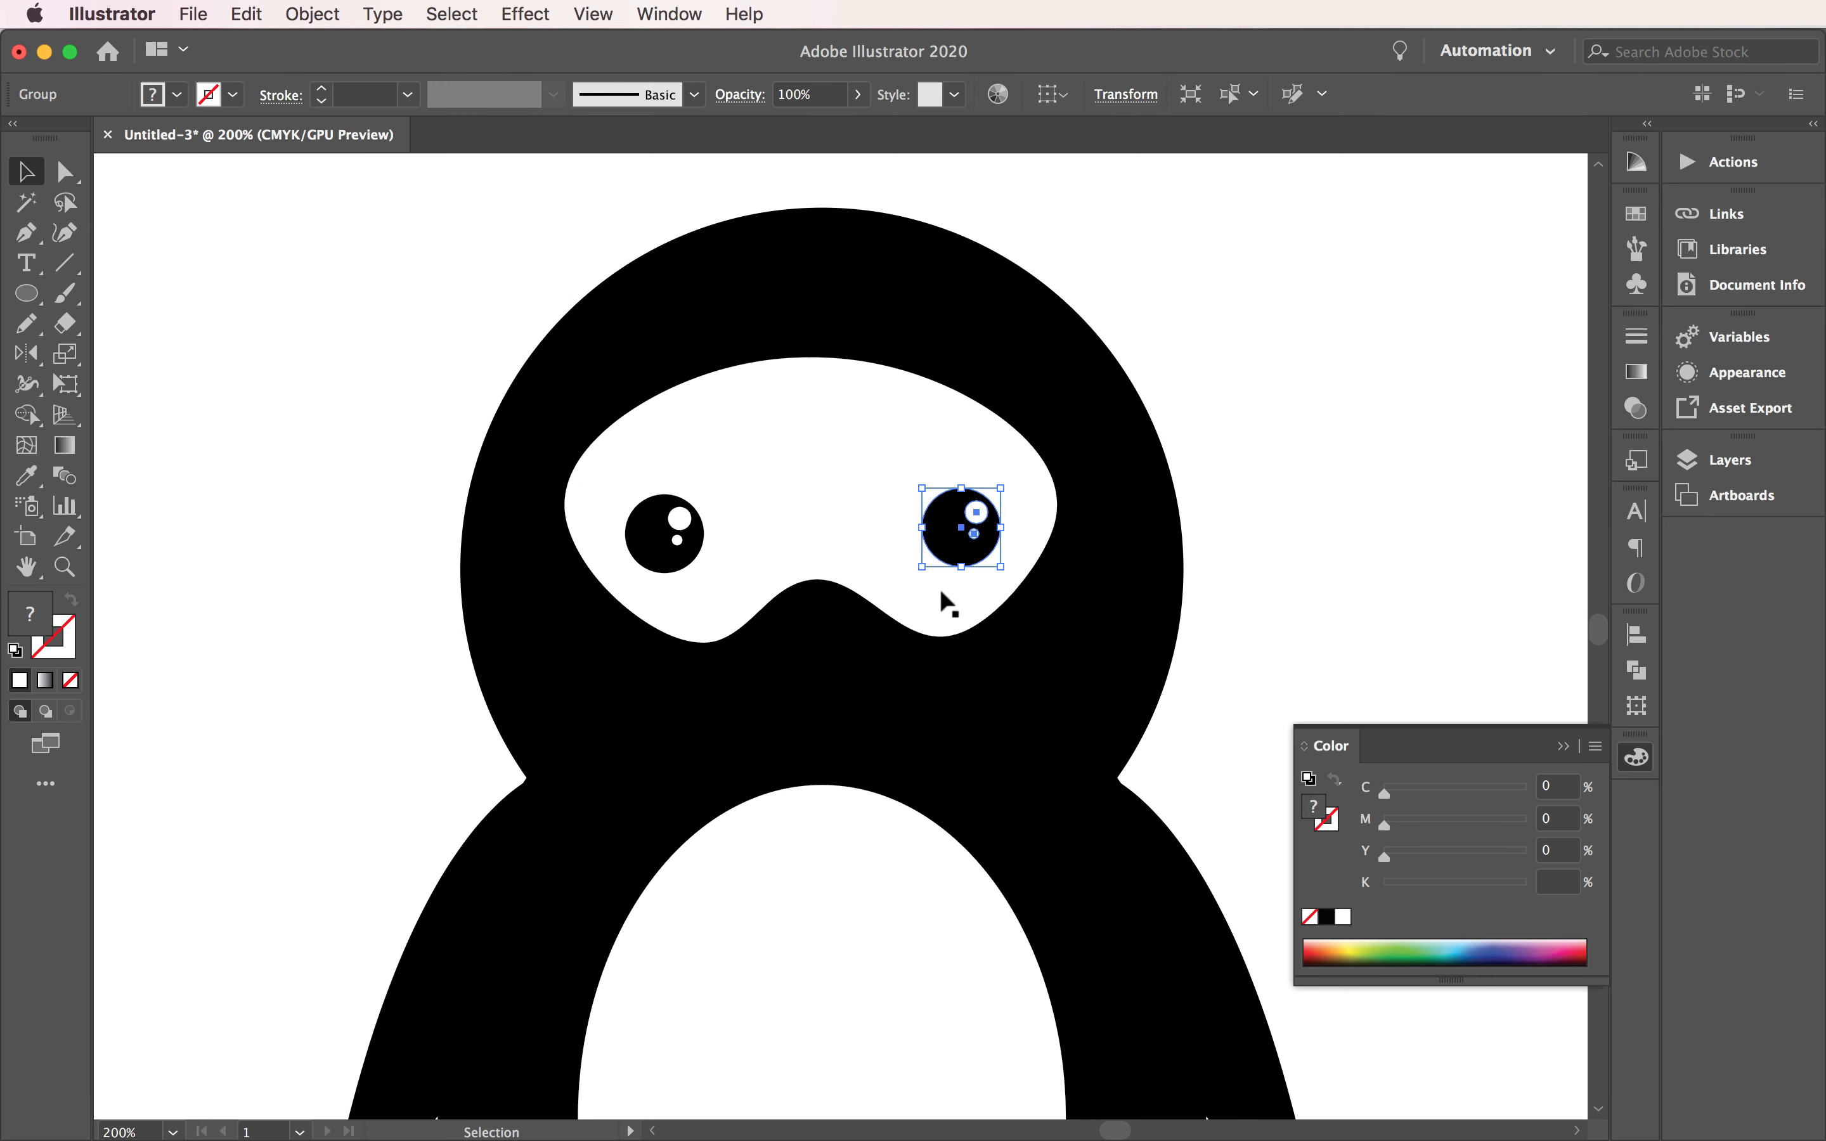
Step: Align the two eyes by their top edges and group them together
left_click(679, 545, "shift")
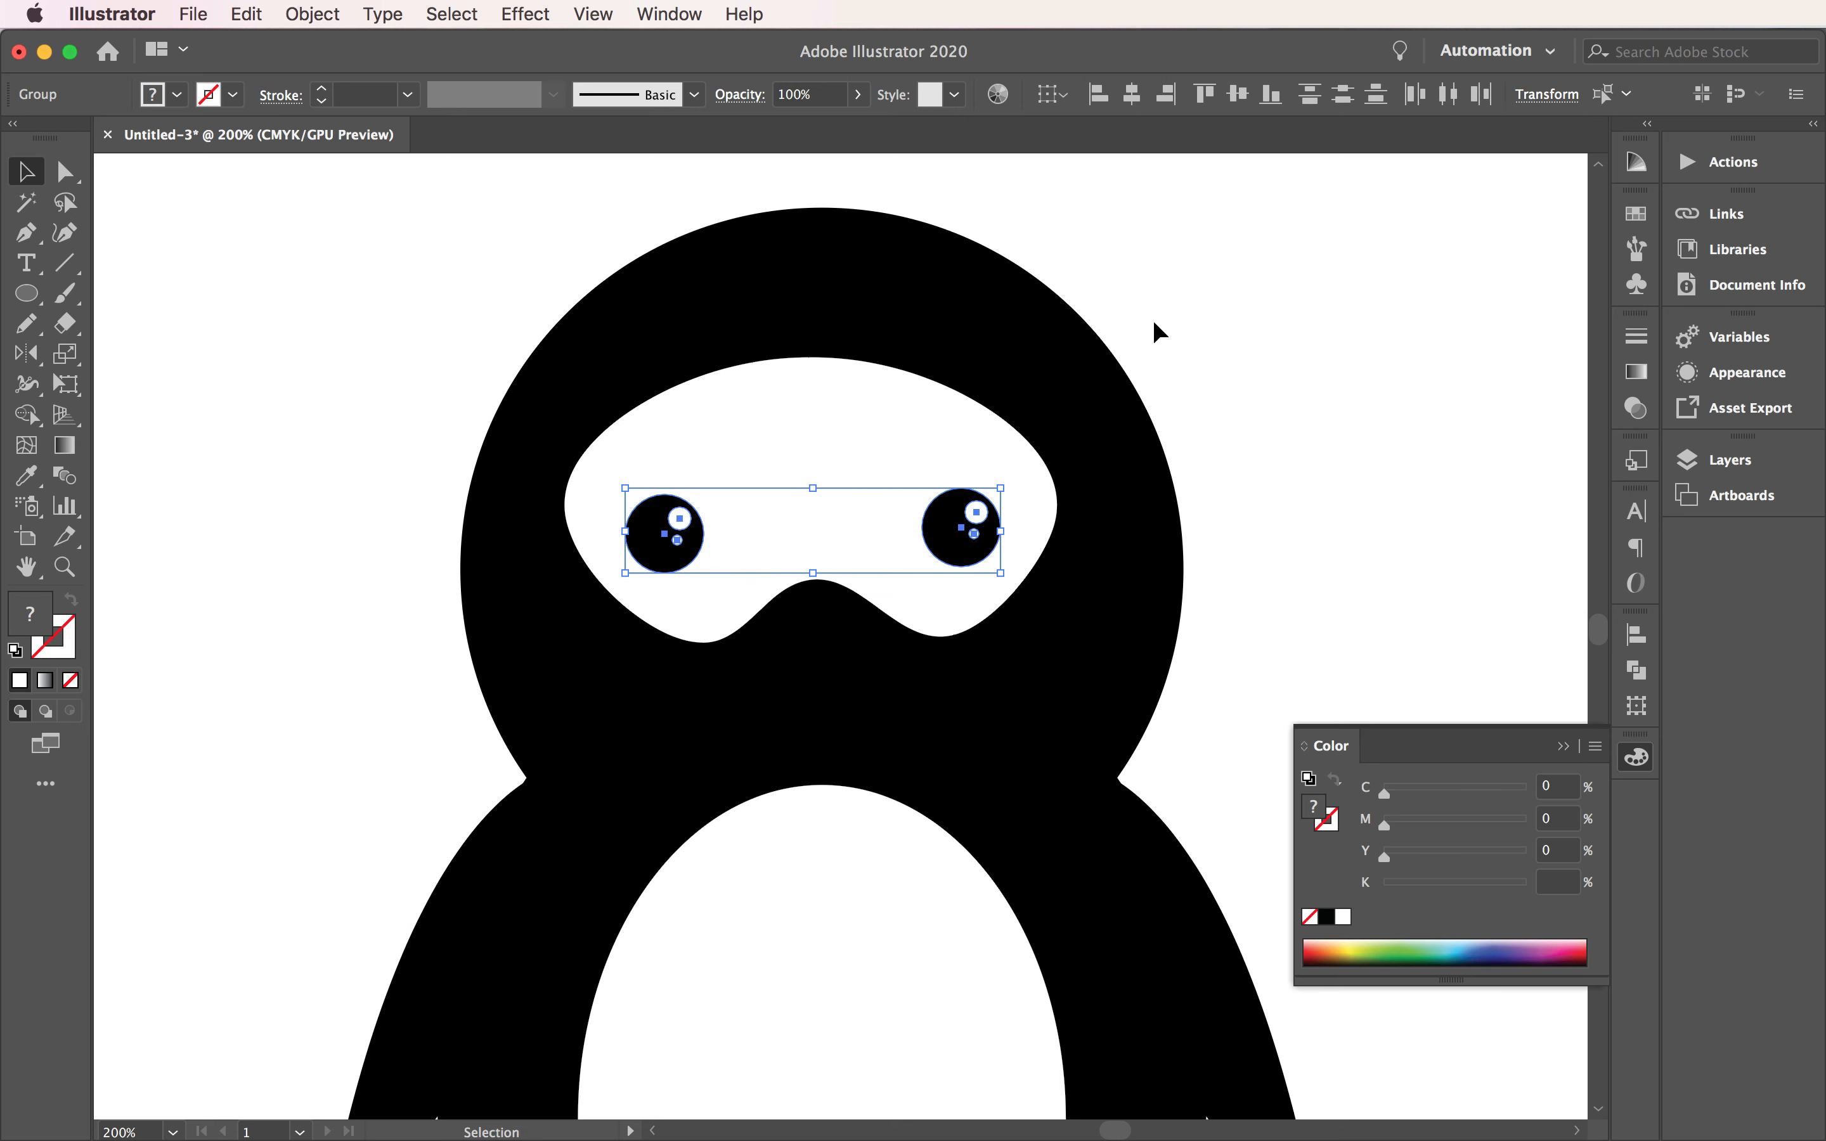
left_click(1204, 95)
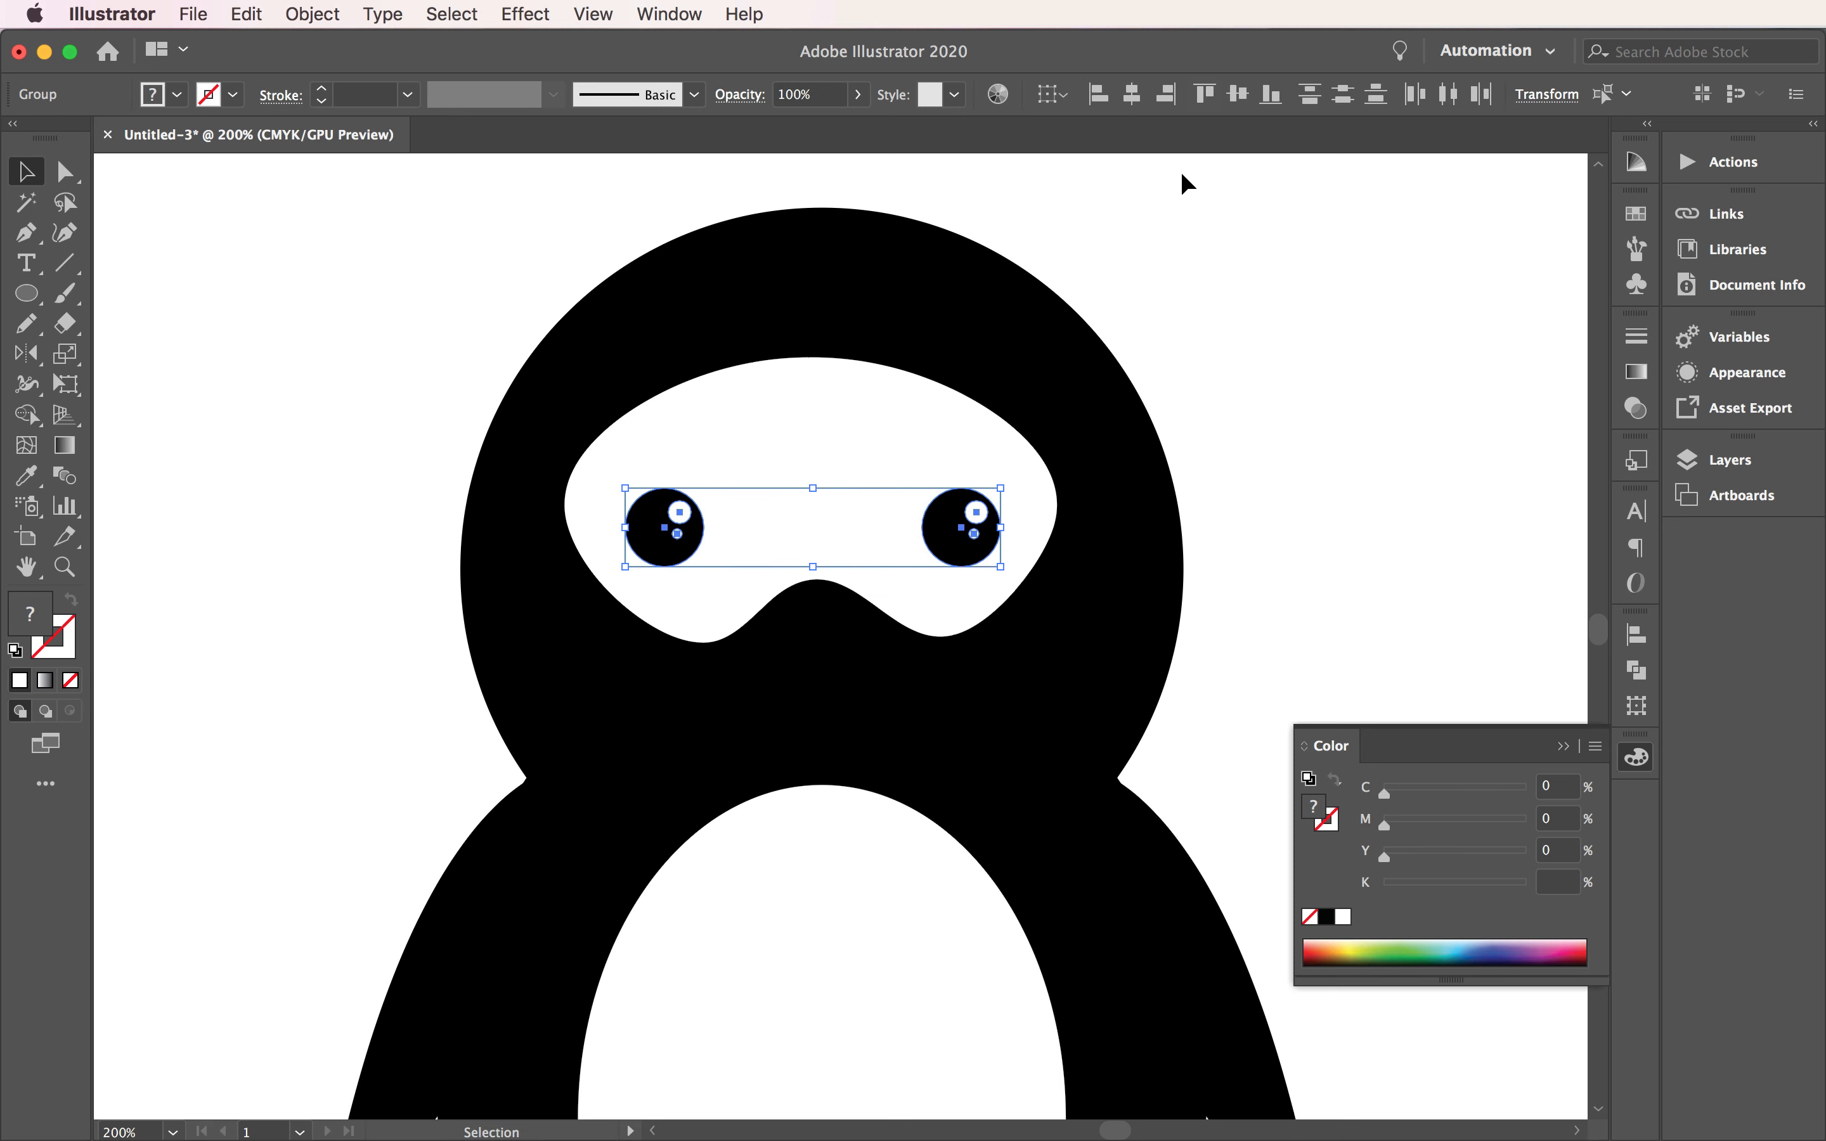
left_click(311, 13)
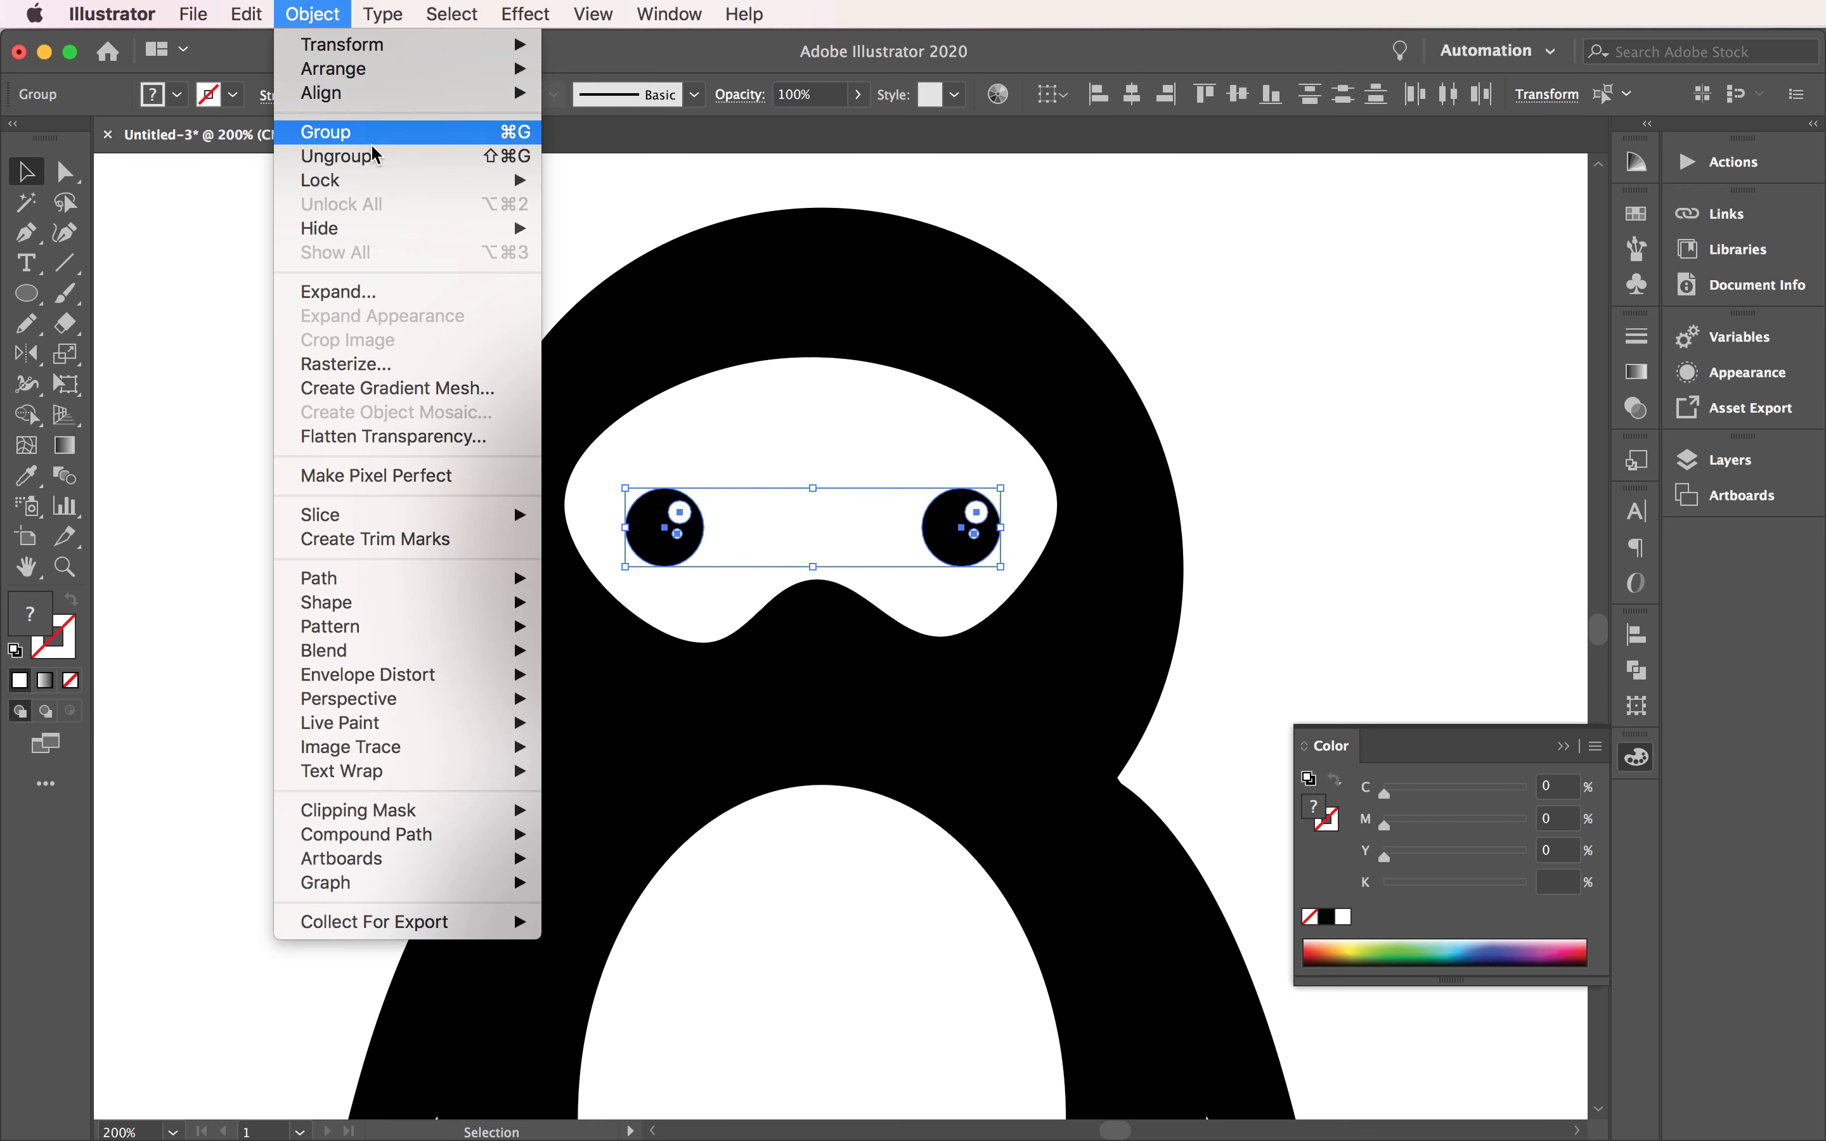
left_click(343, 131)
left_click(1262, 460)
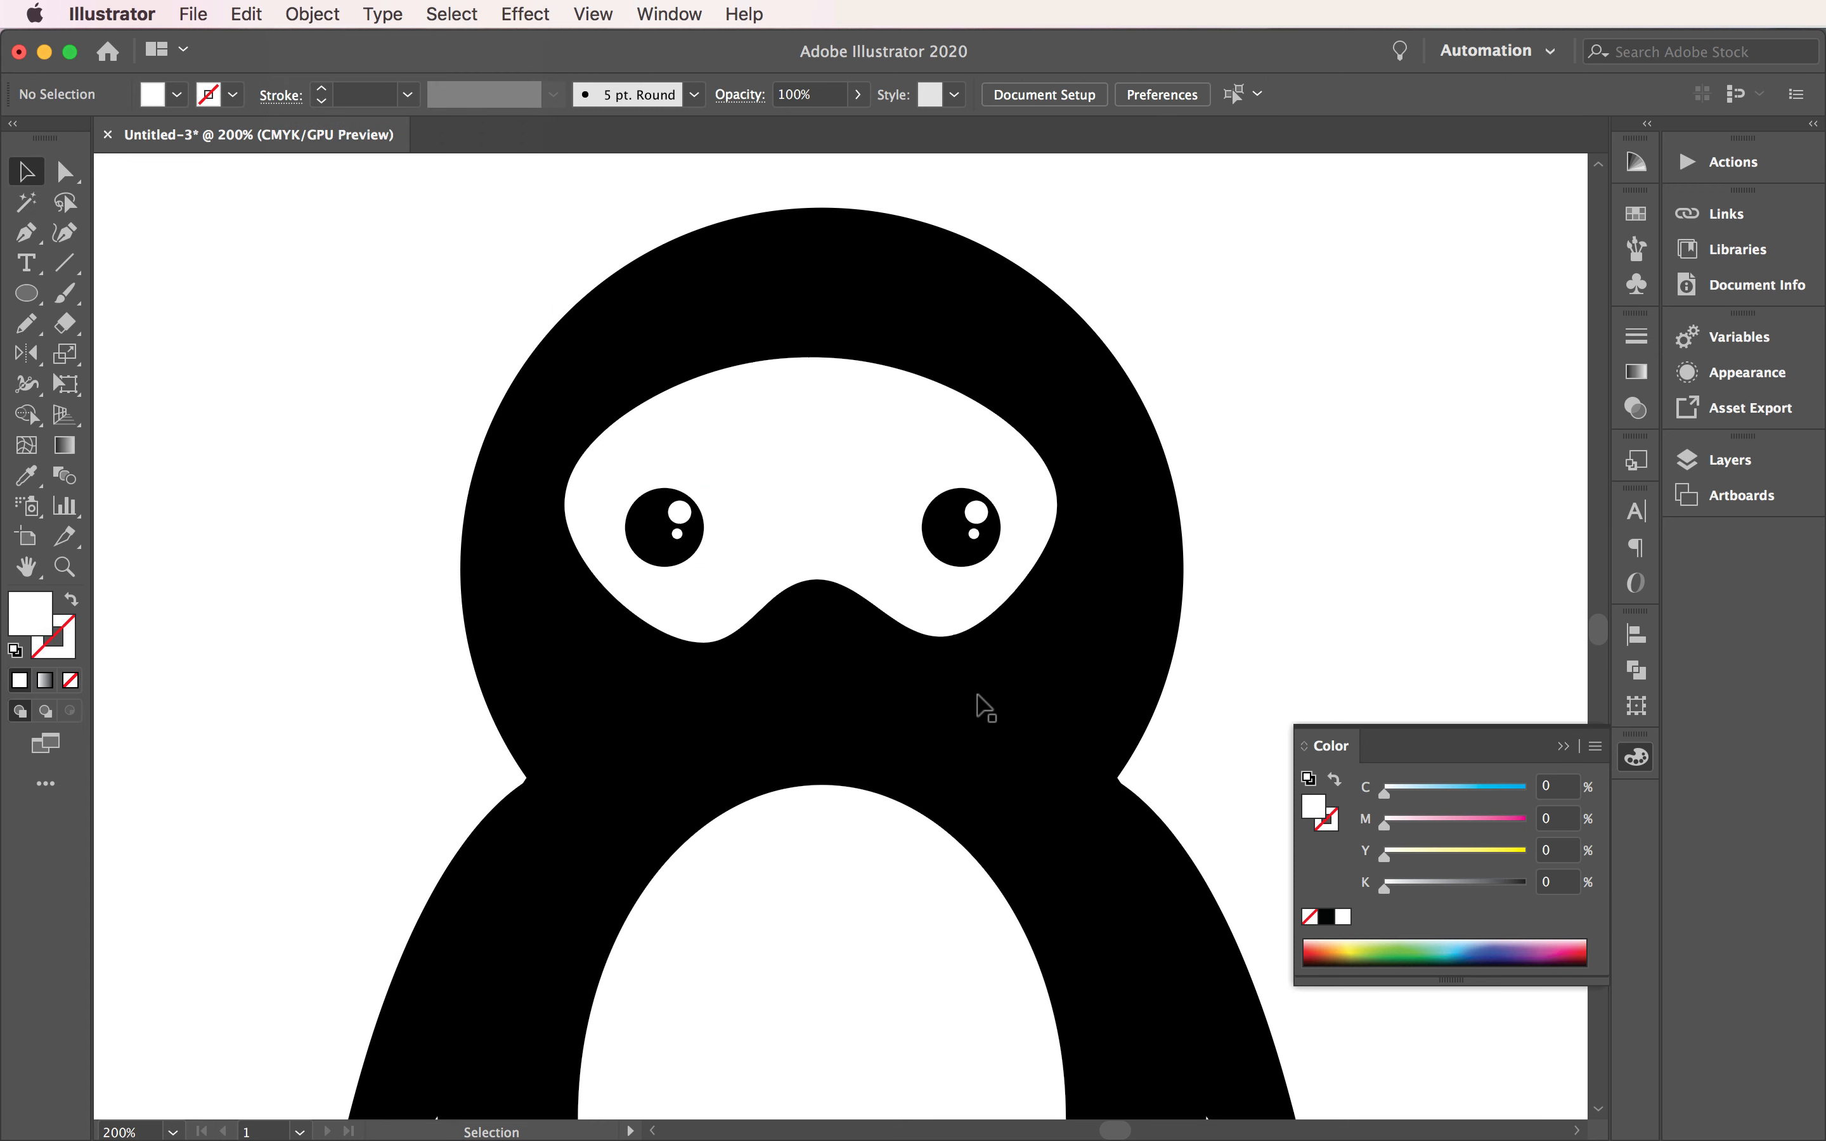
Step: Draw the left half of a beak between the eyes with the Pen tool, giving it a vertical inner edge and a curved top
scroll(974, 702, "down", 3)
scroll(974, 702, "right", 1)
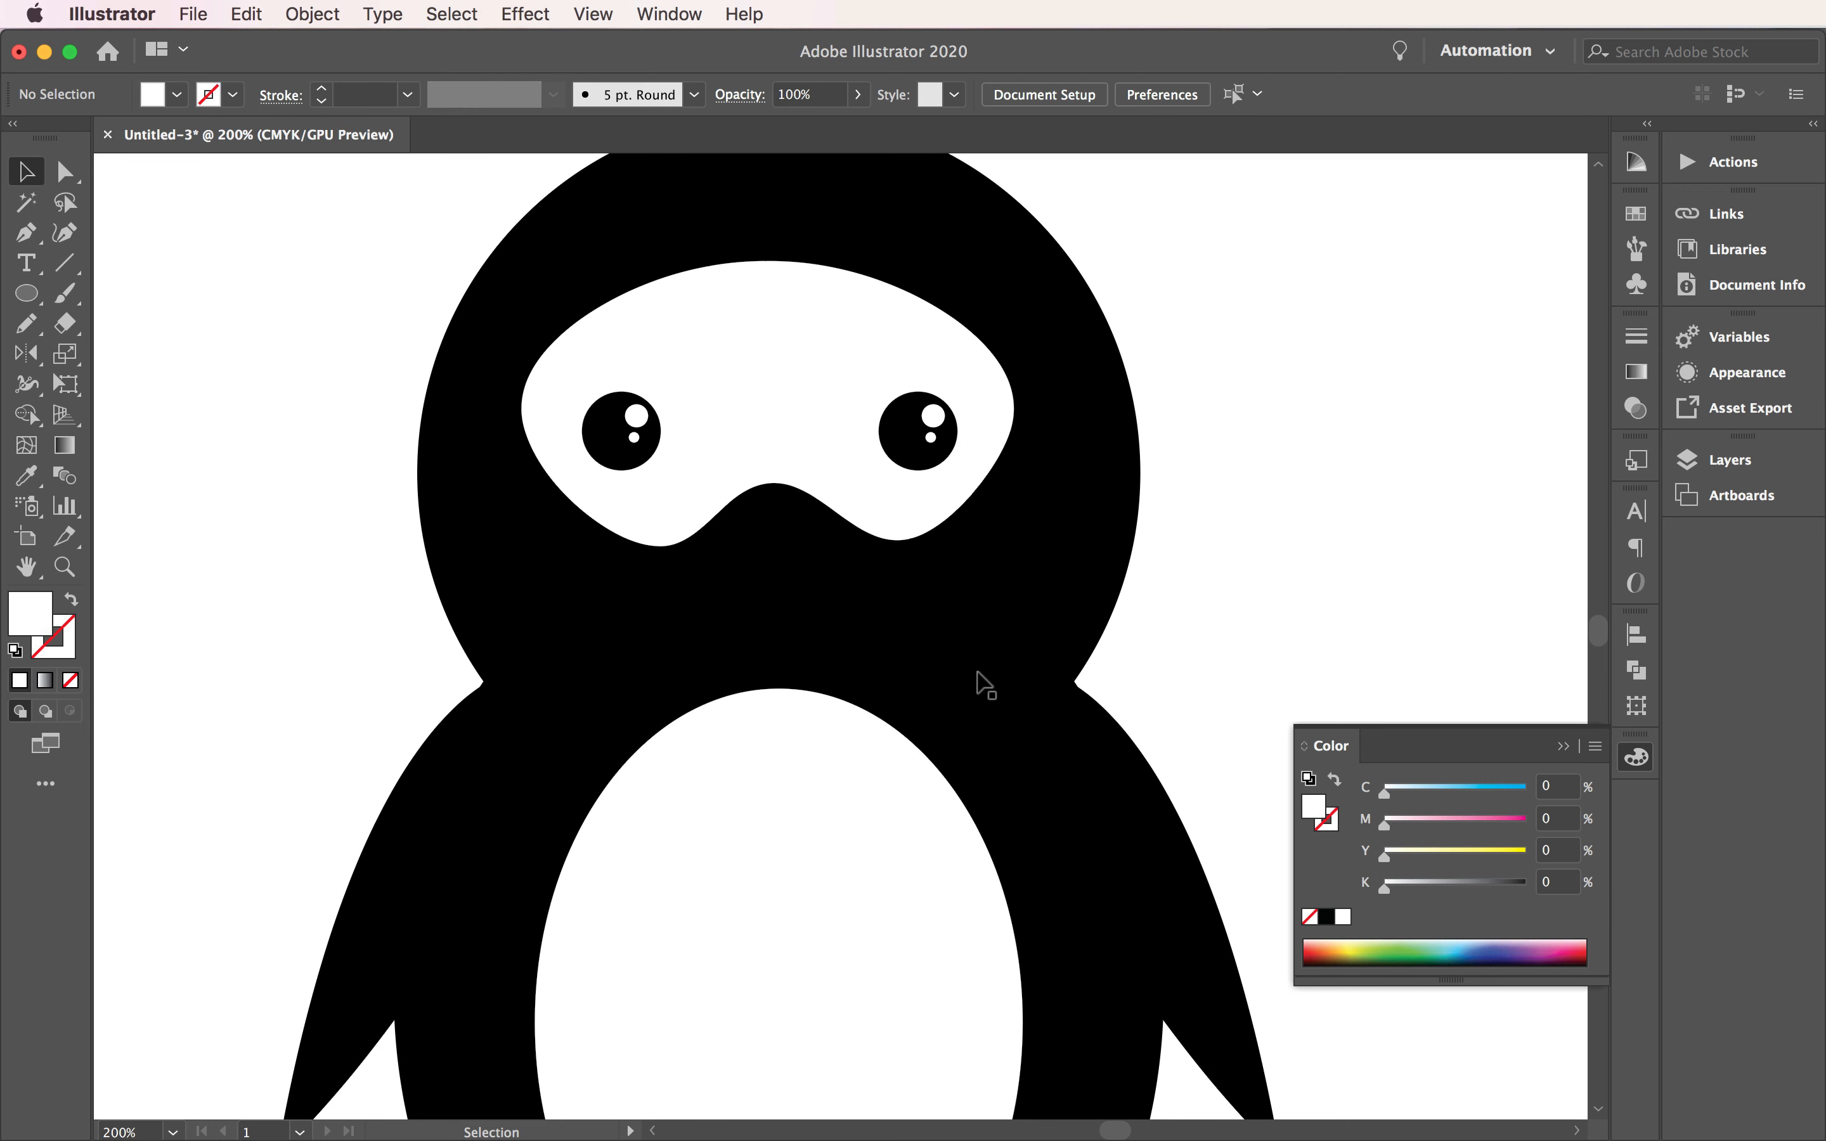
left_click(64, 566)
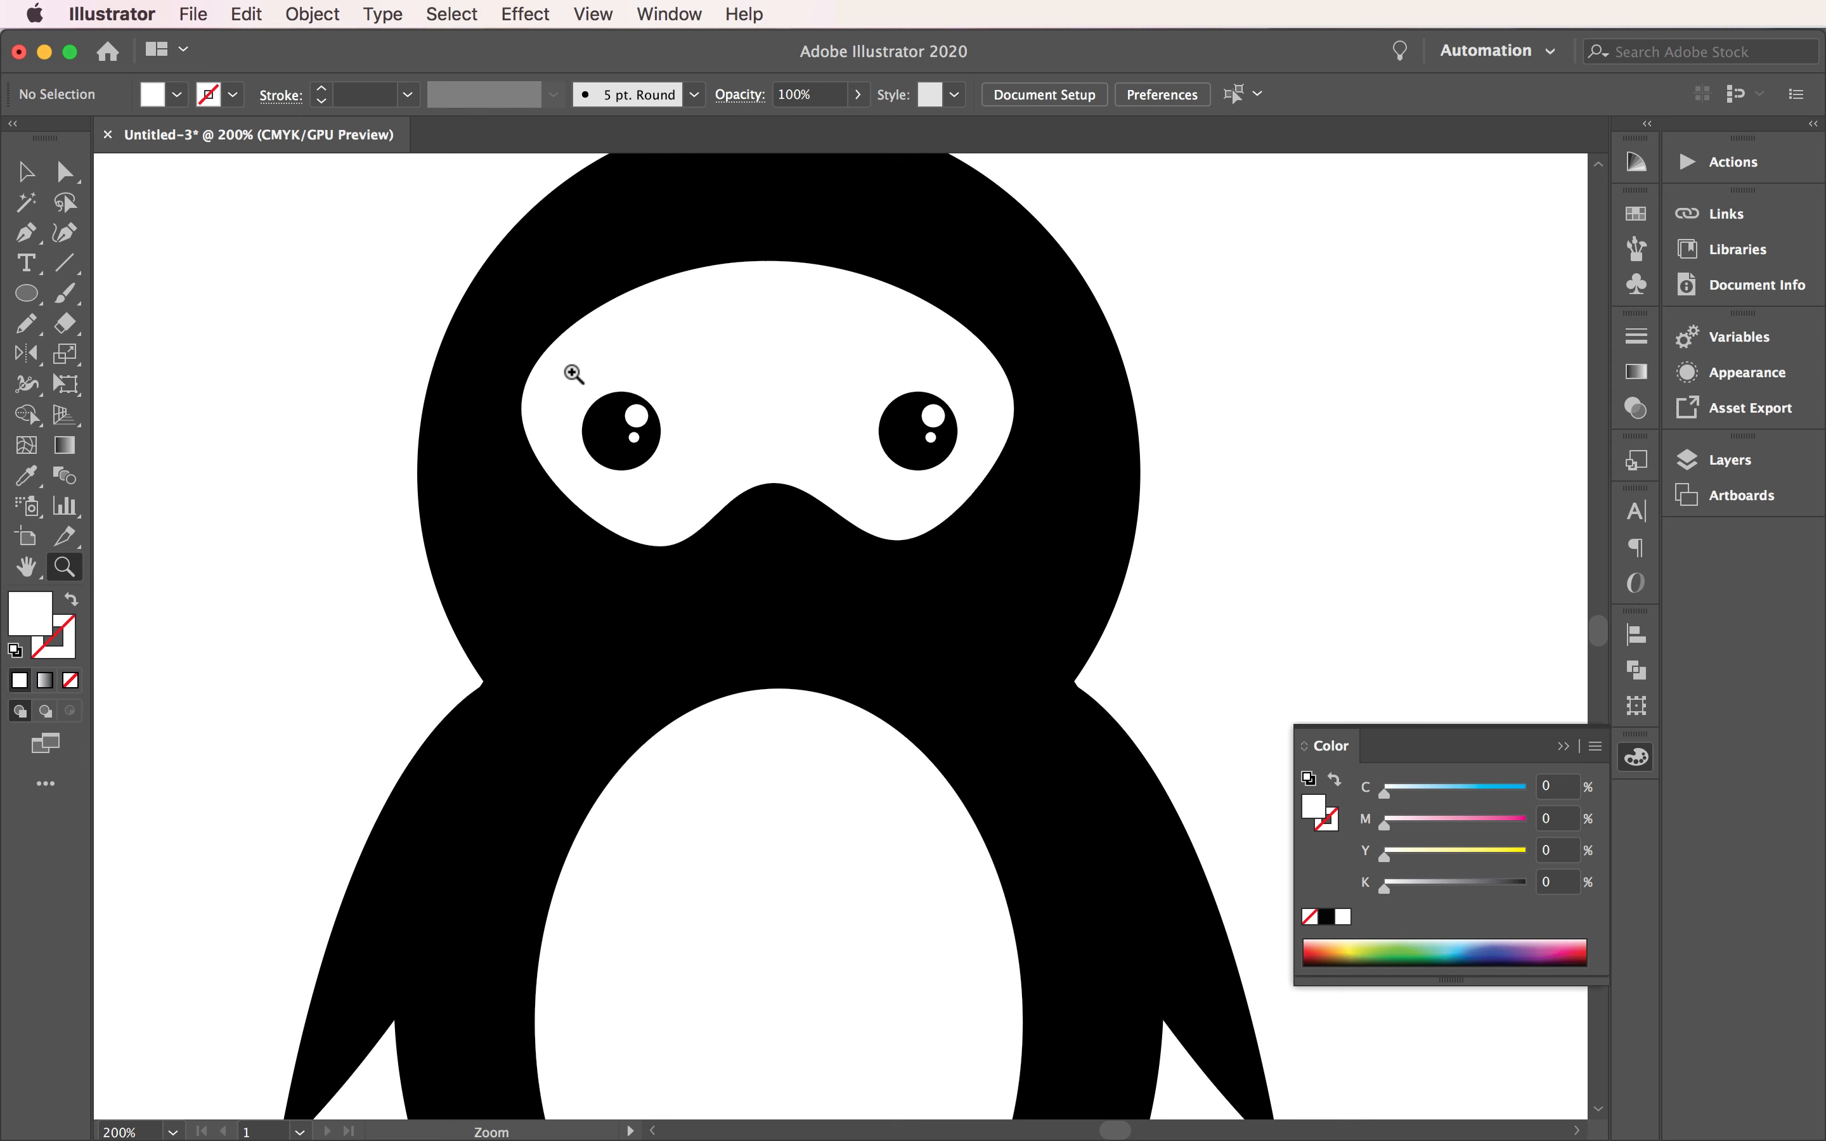
left_click(27, 235)
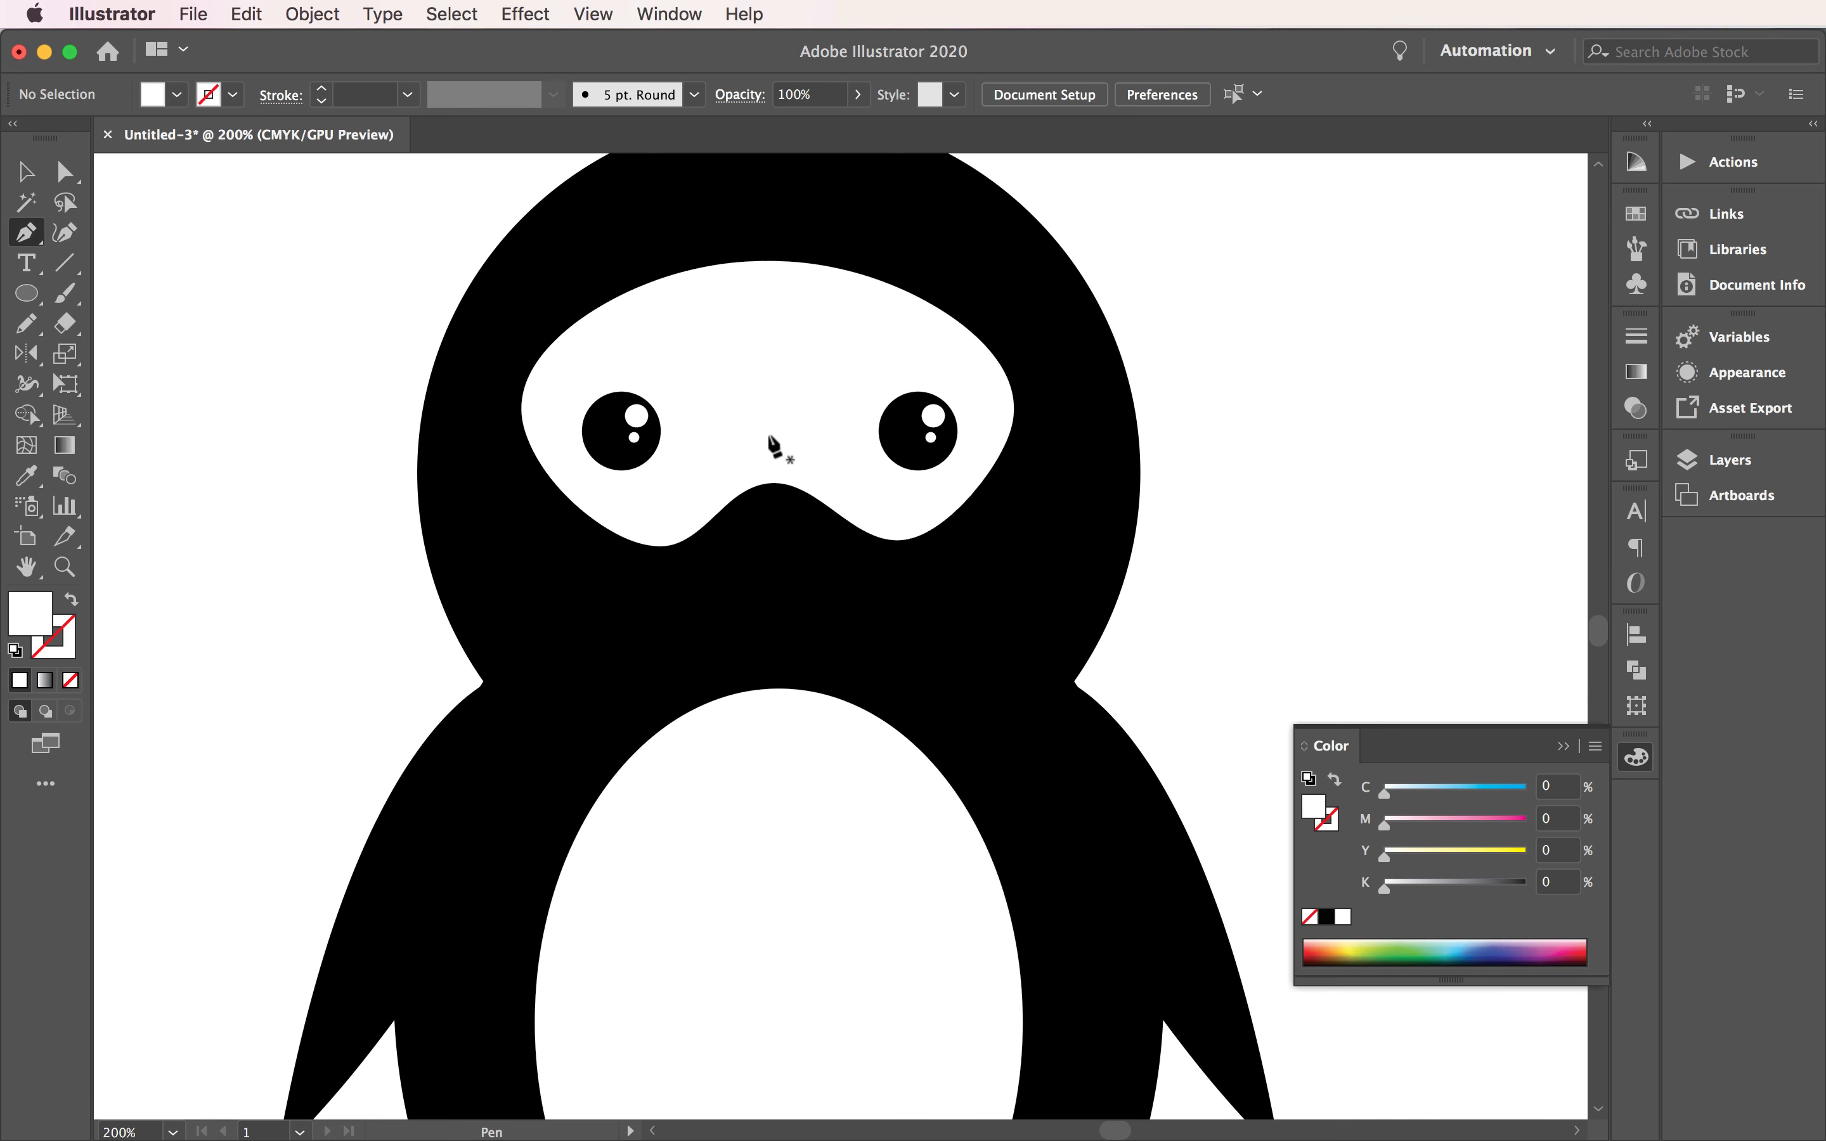
left_click(769, 435)
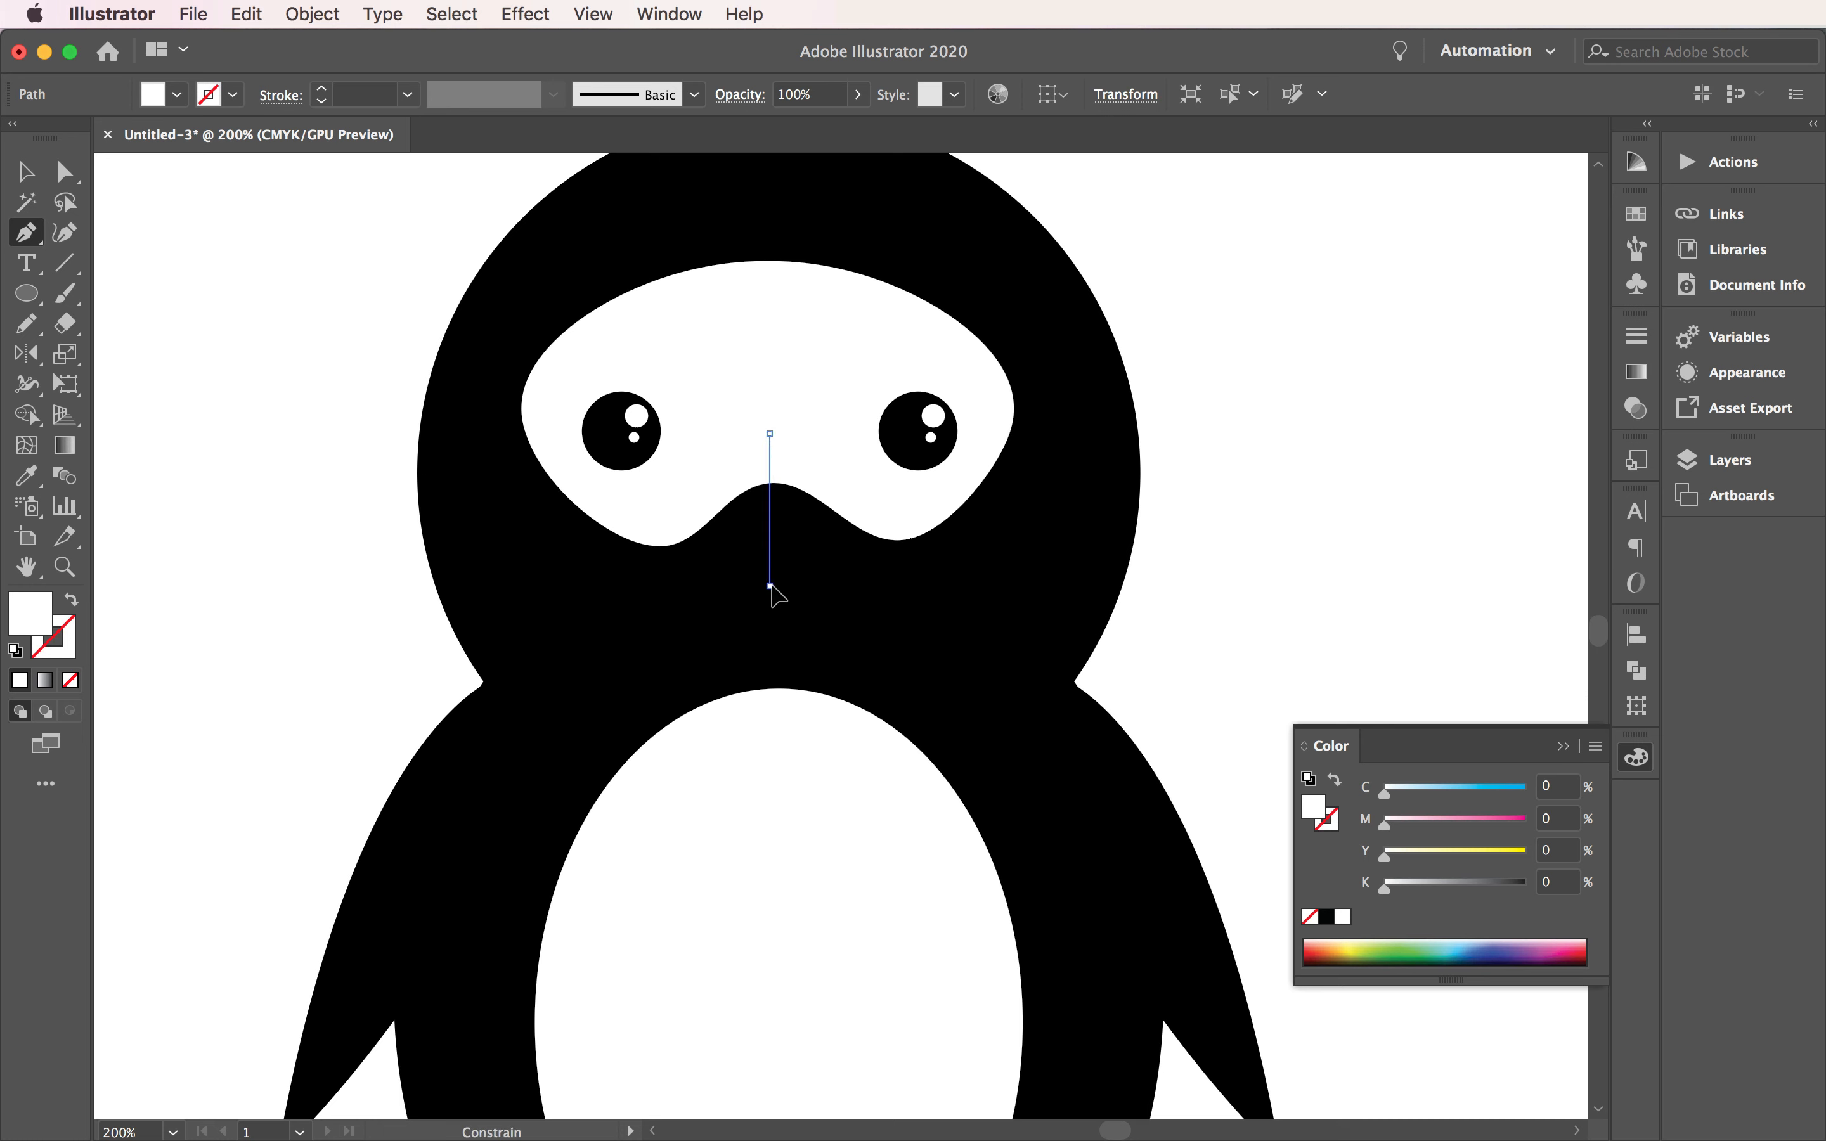
left_click_drag(771, 586, 763, 623)
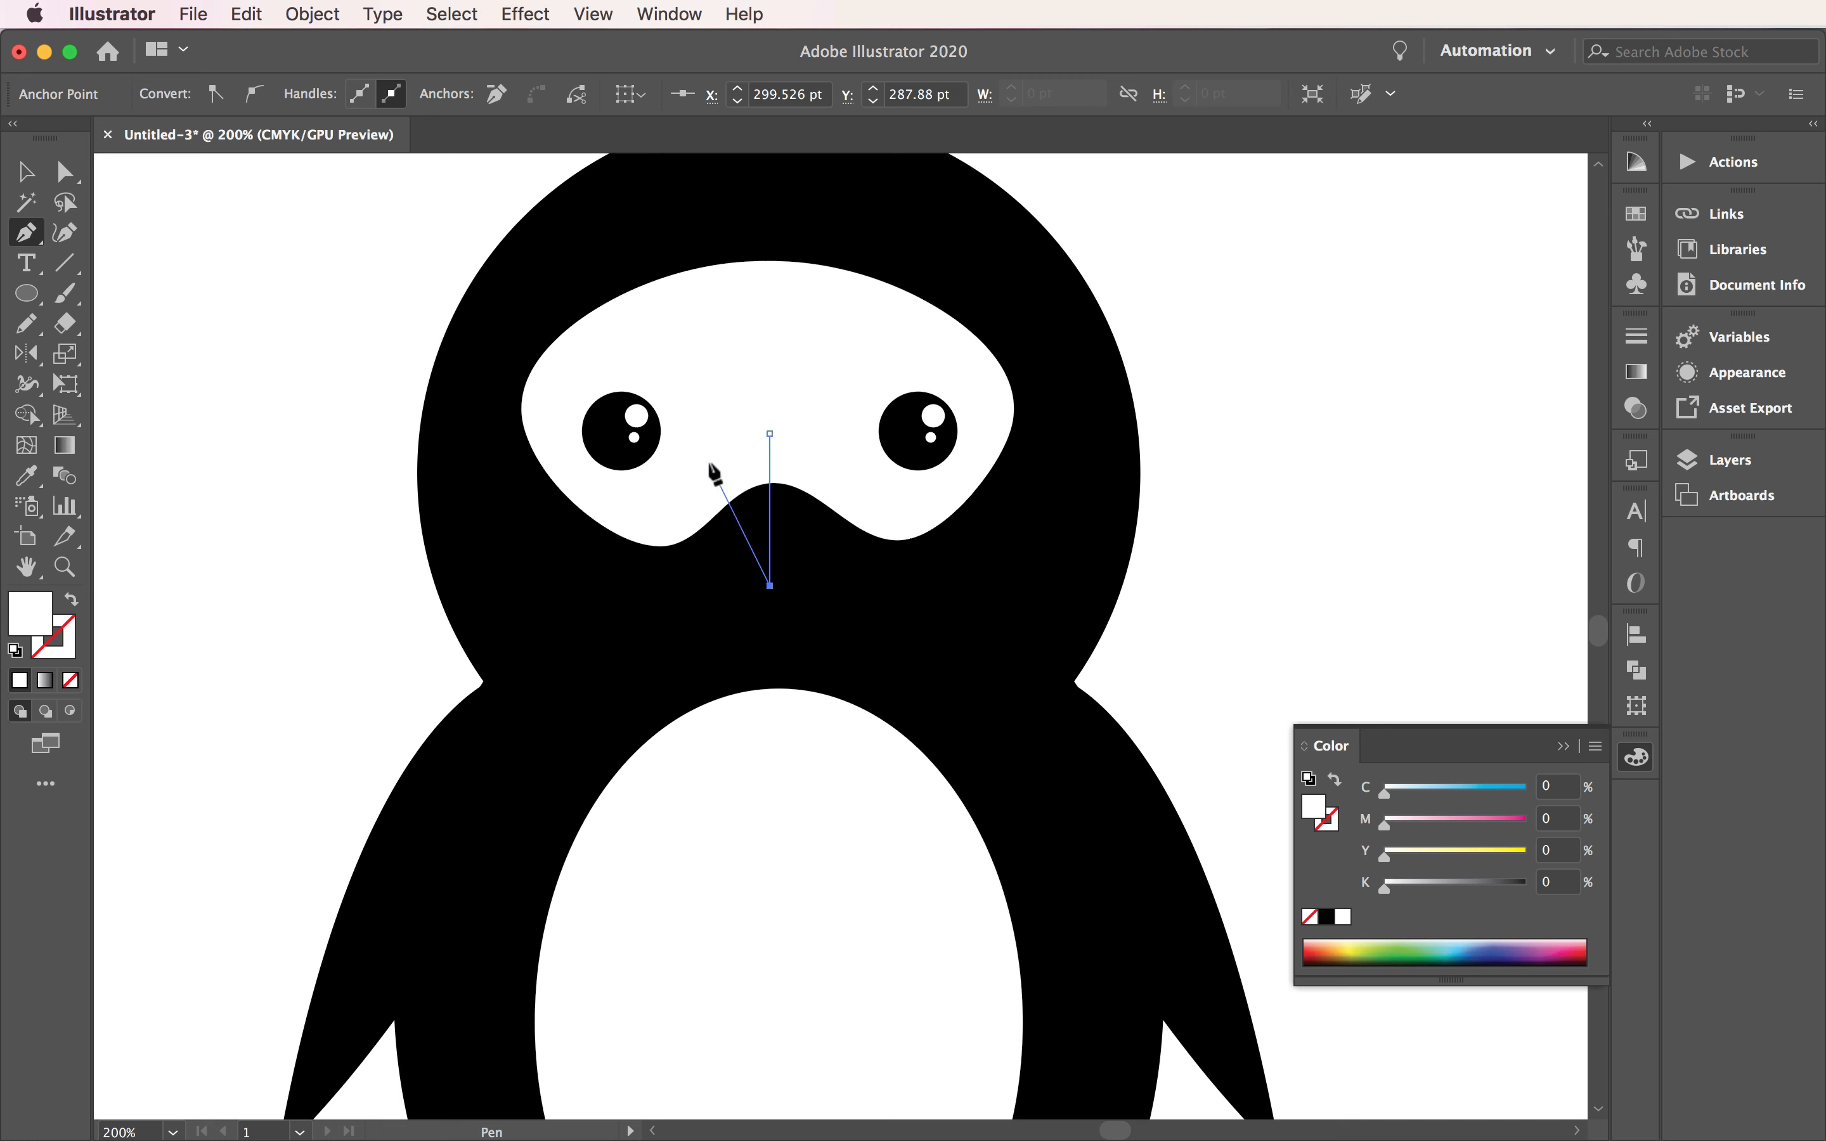
left_click(709, 465)
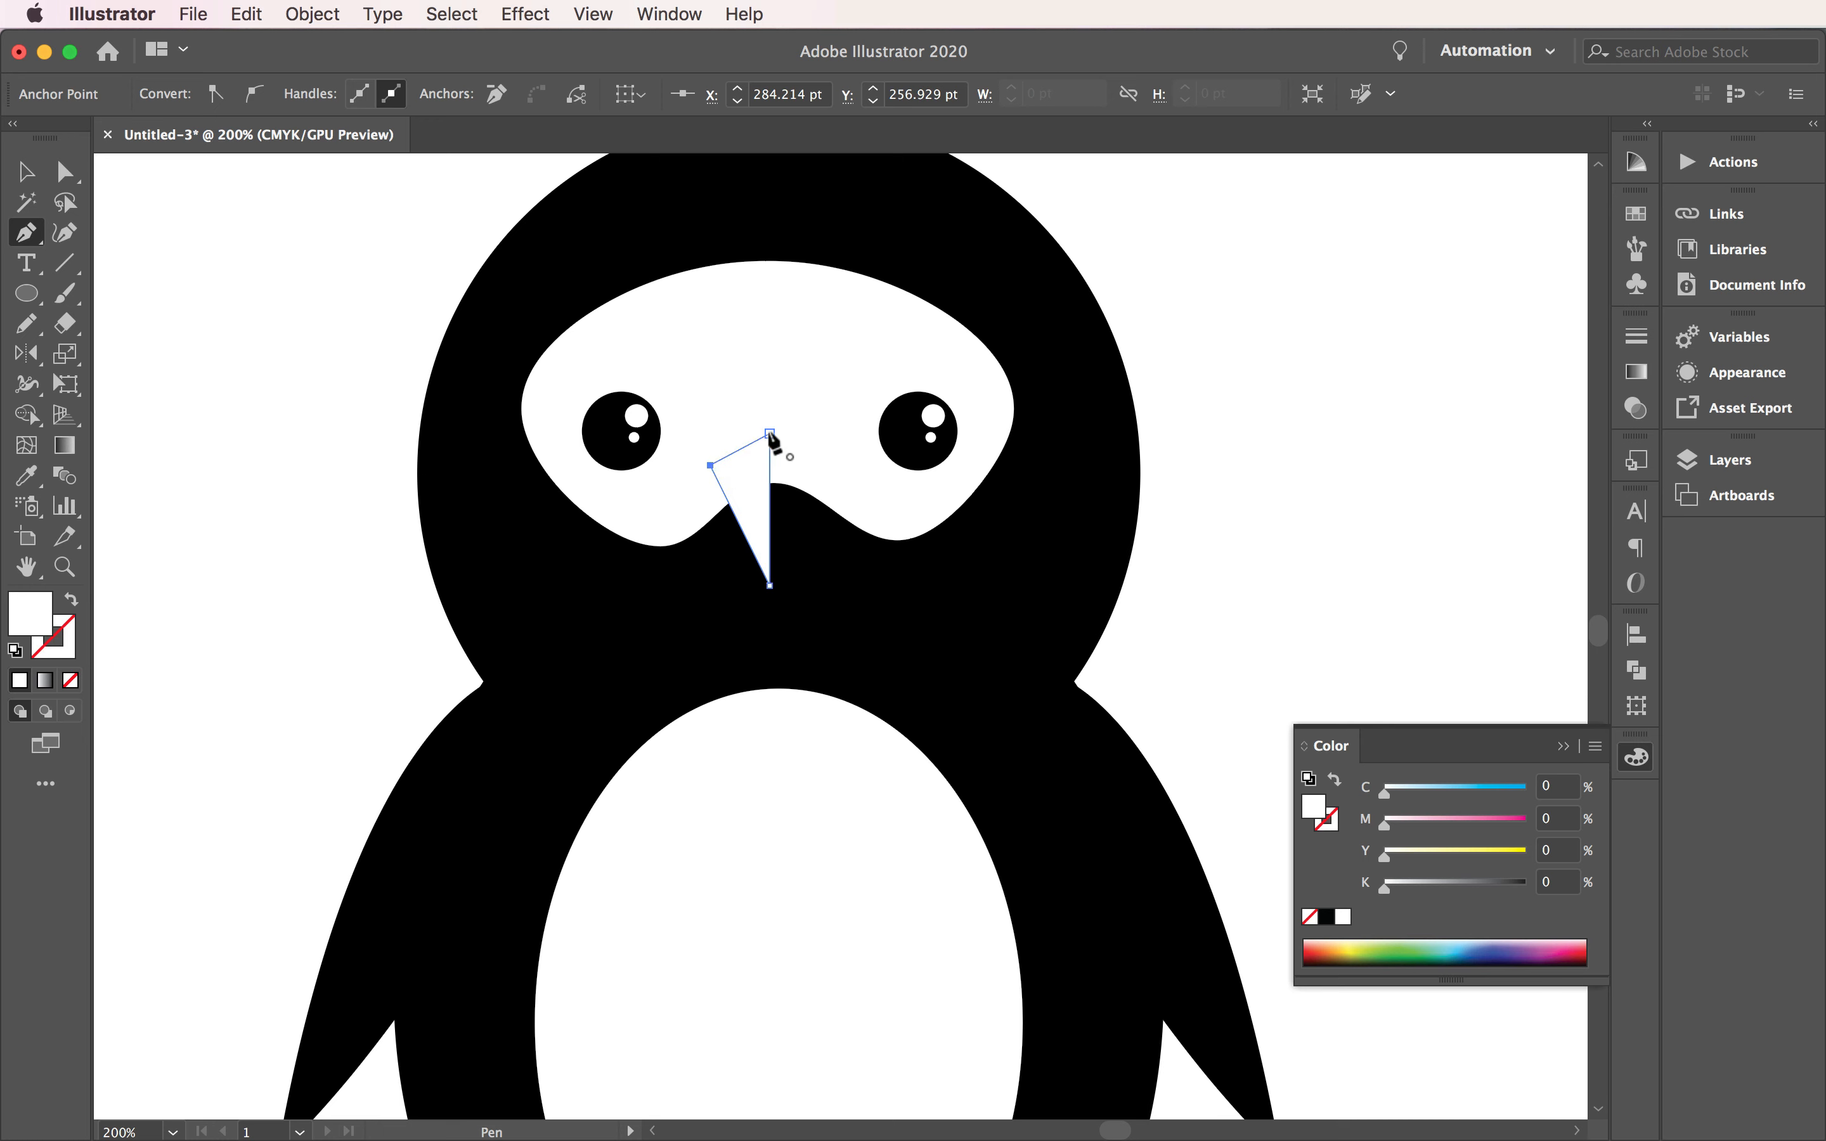
left_click_drag(770, 433, 813, 441)
Step: Fill the half beak with golden orange E5AF28
double_click(34, 613)
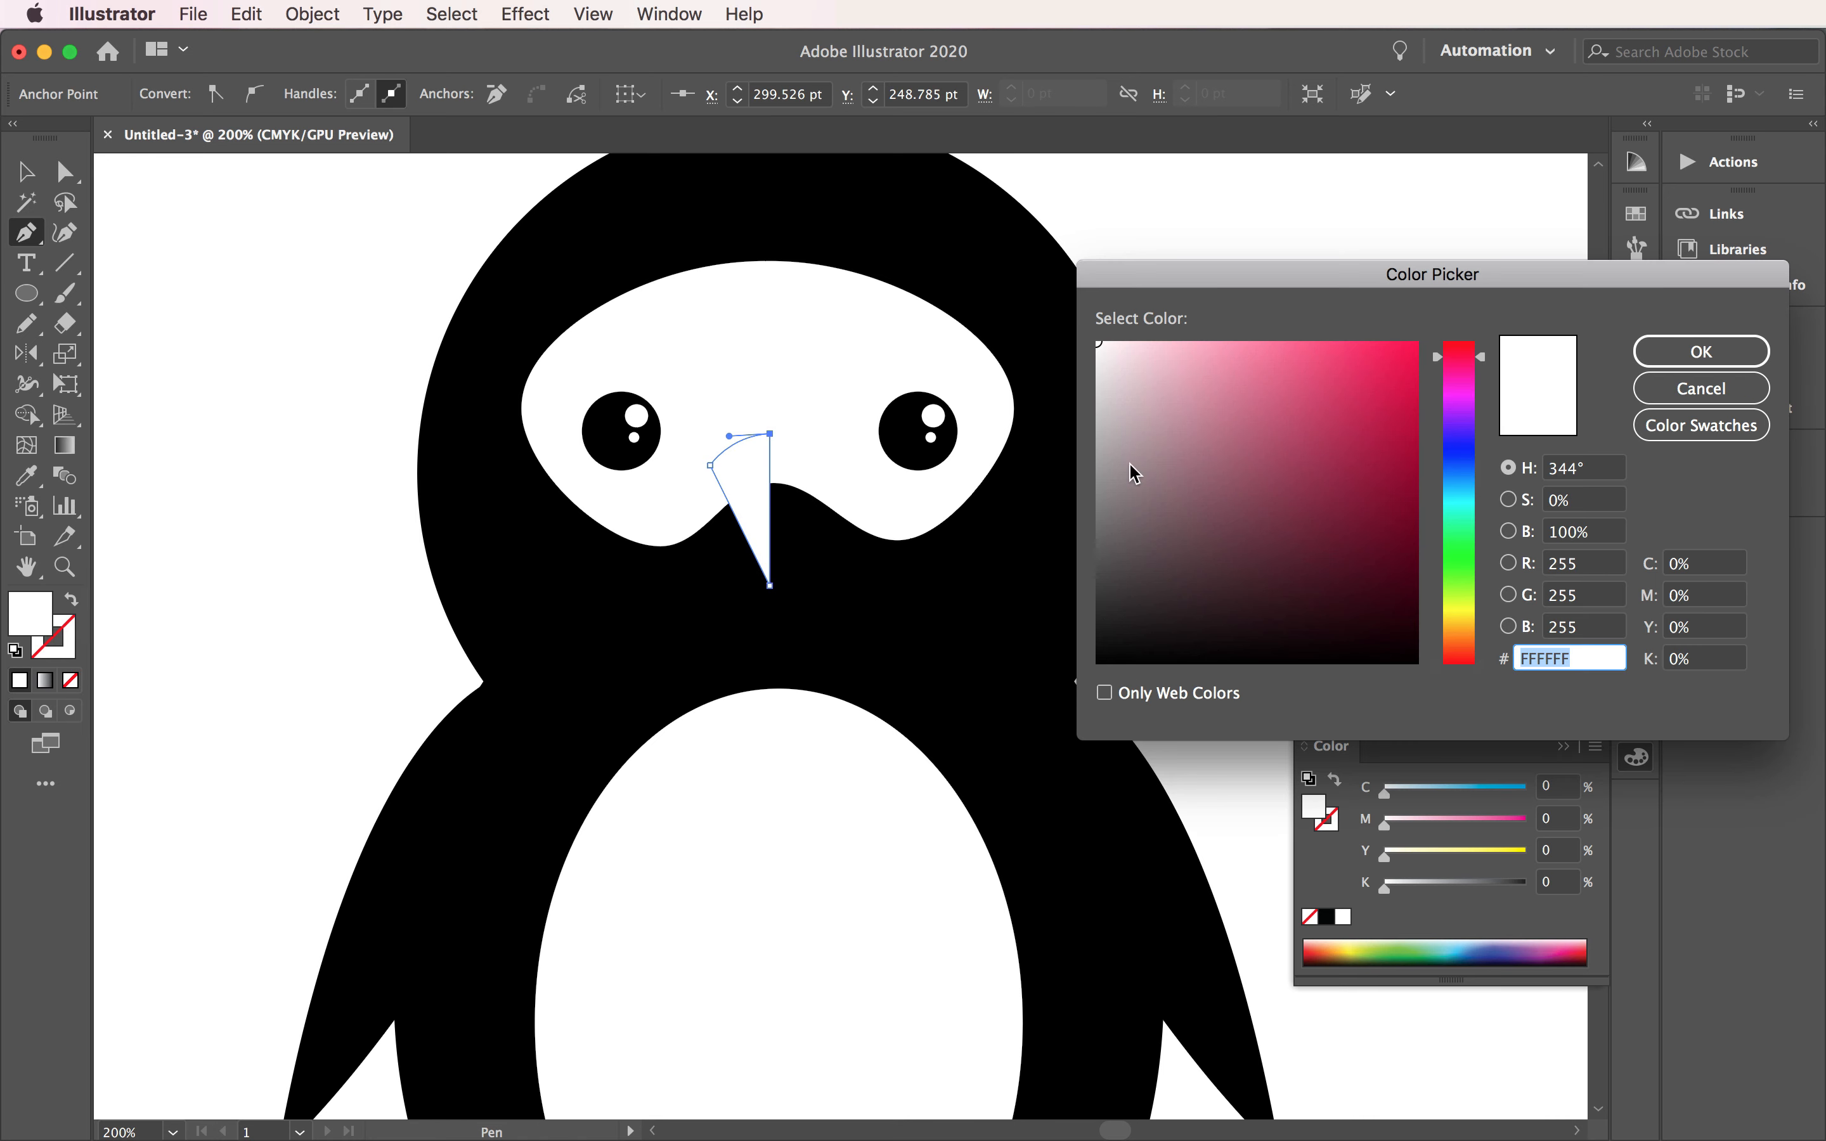
left_click(1464, 464)
left_click_drag(1477, 540, 1477, 627)
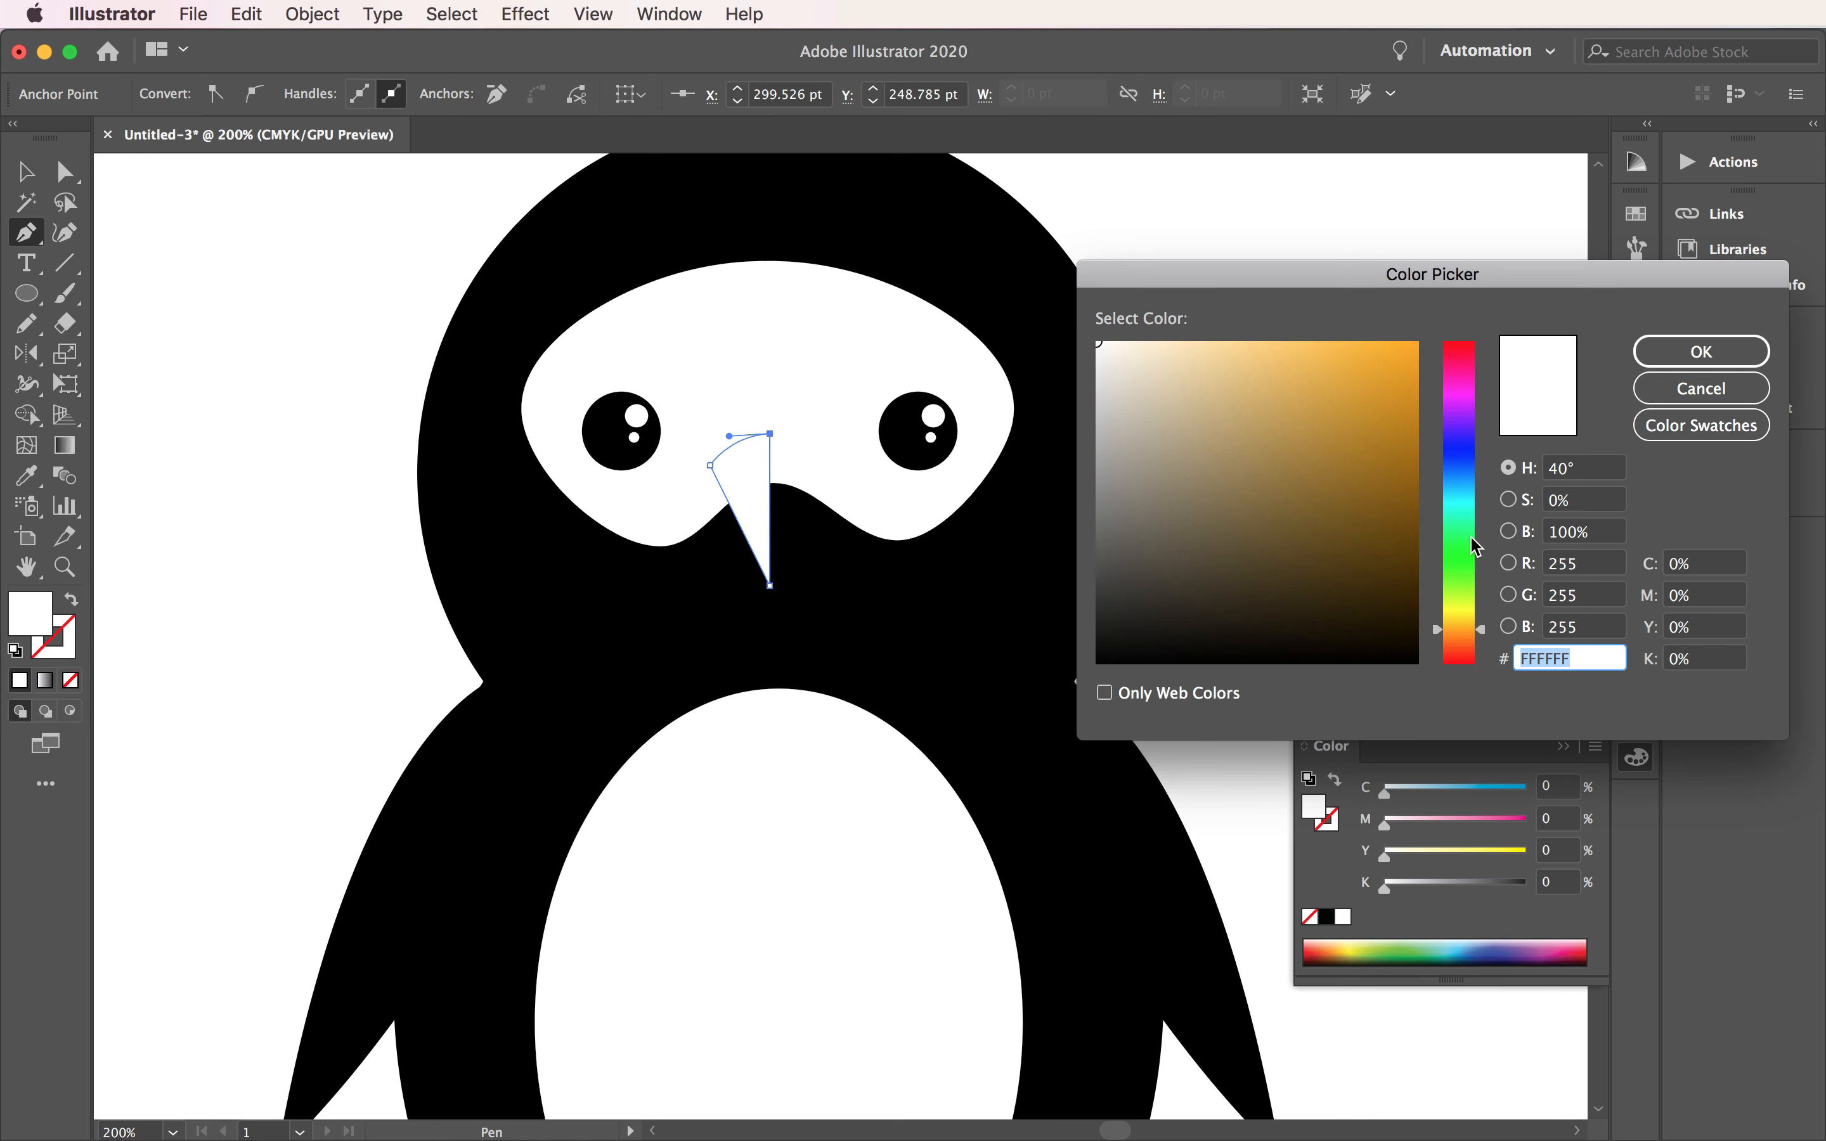
left_click(1365, 372)
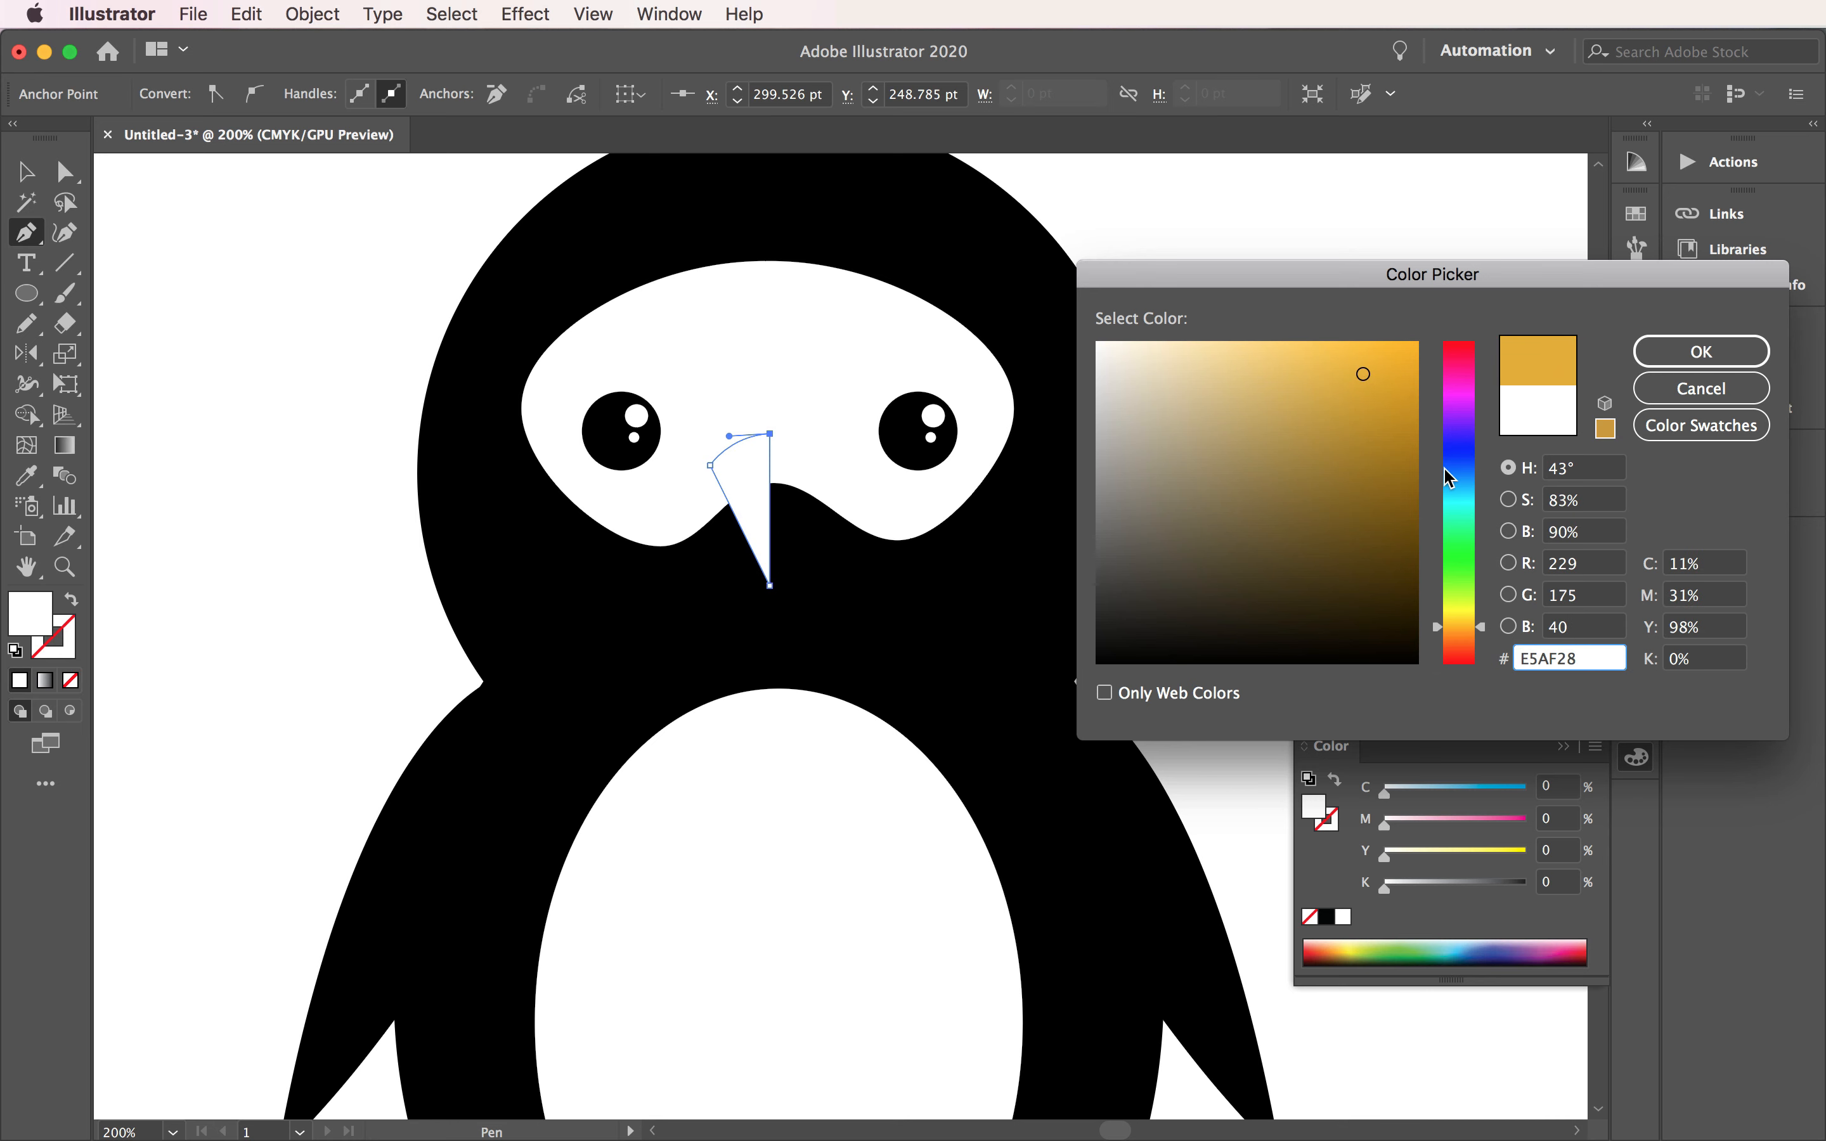
left_click(1702, 352)
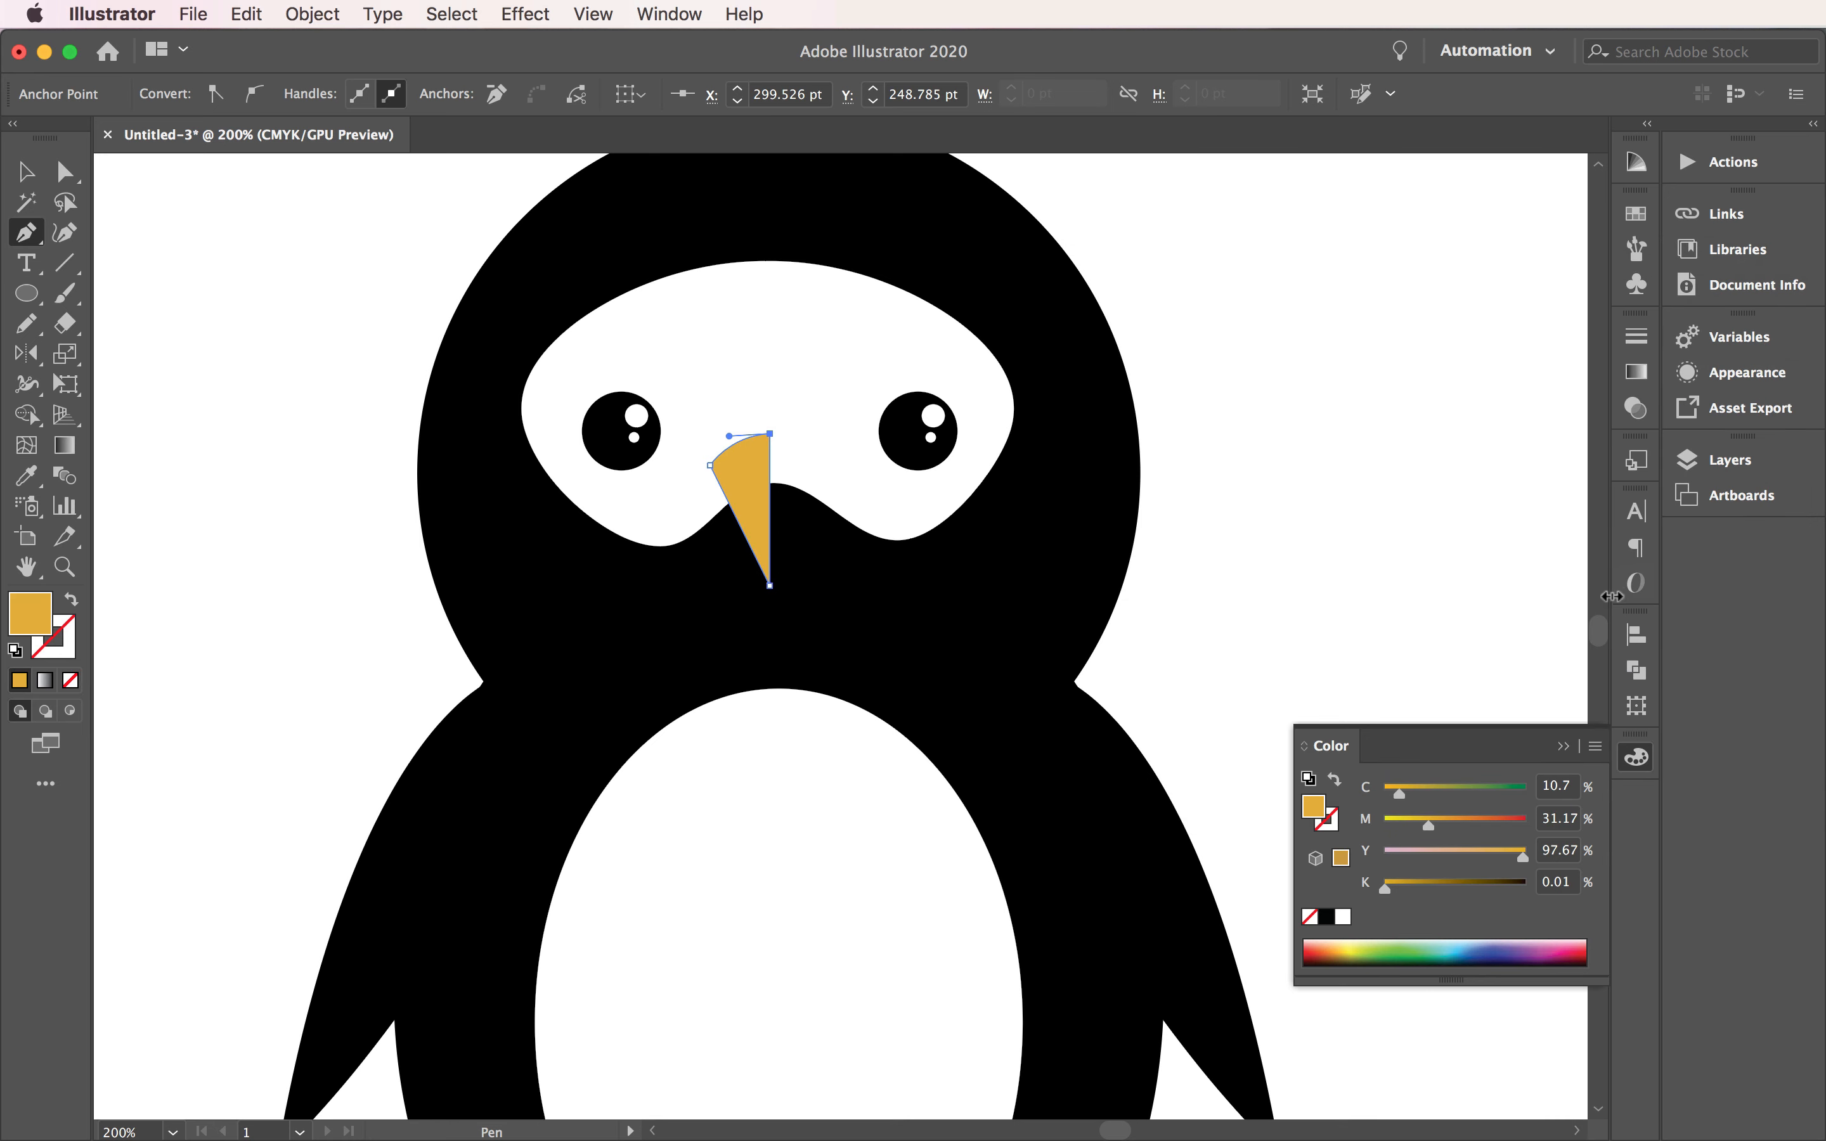
Step: Copy and paste the half beak, placing the duplicate just to the right of the original
left_click(28, 179)
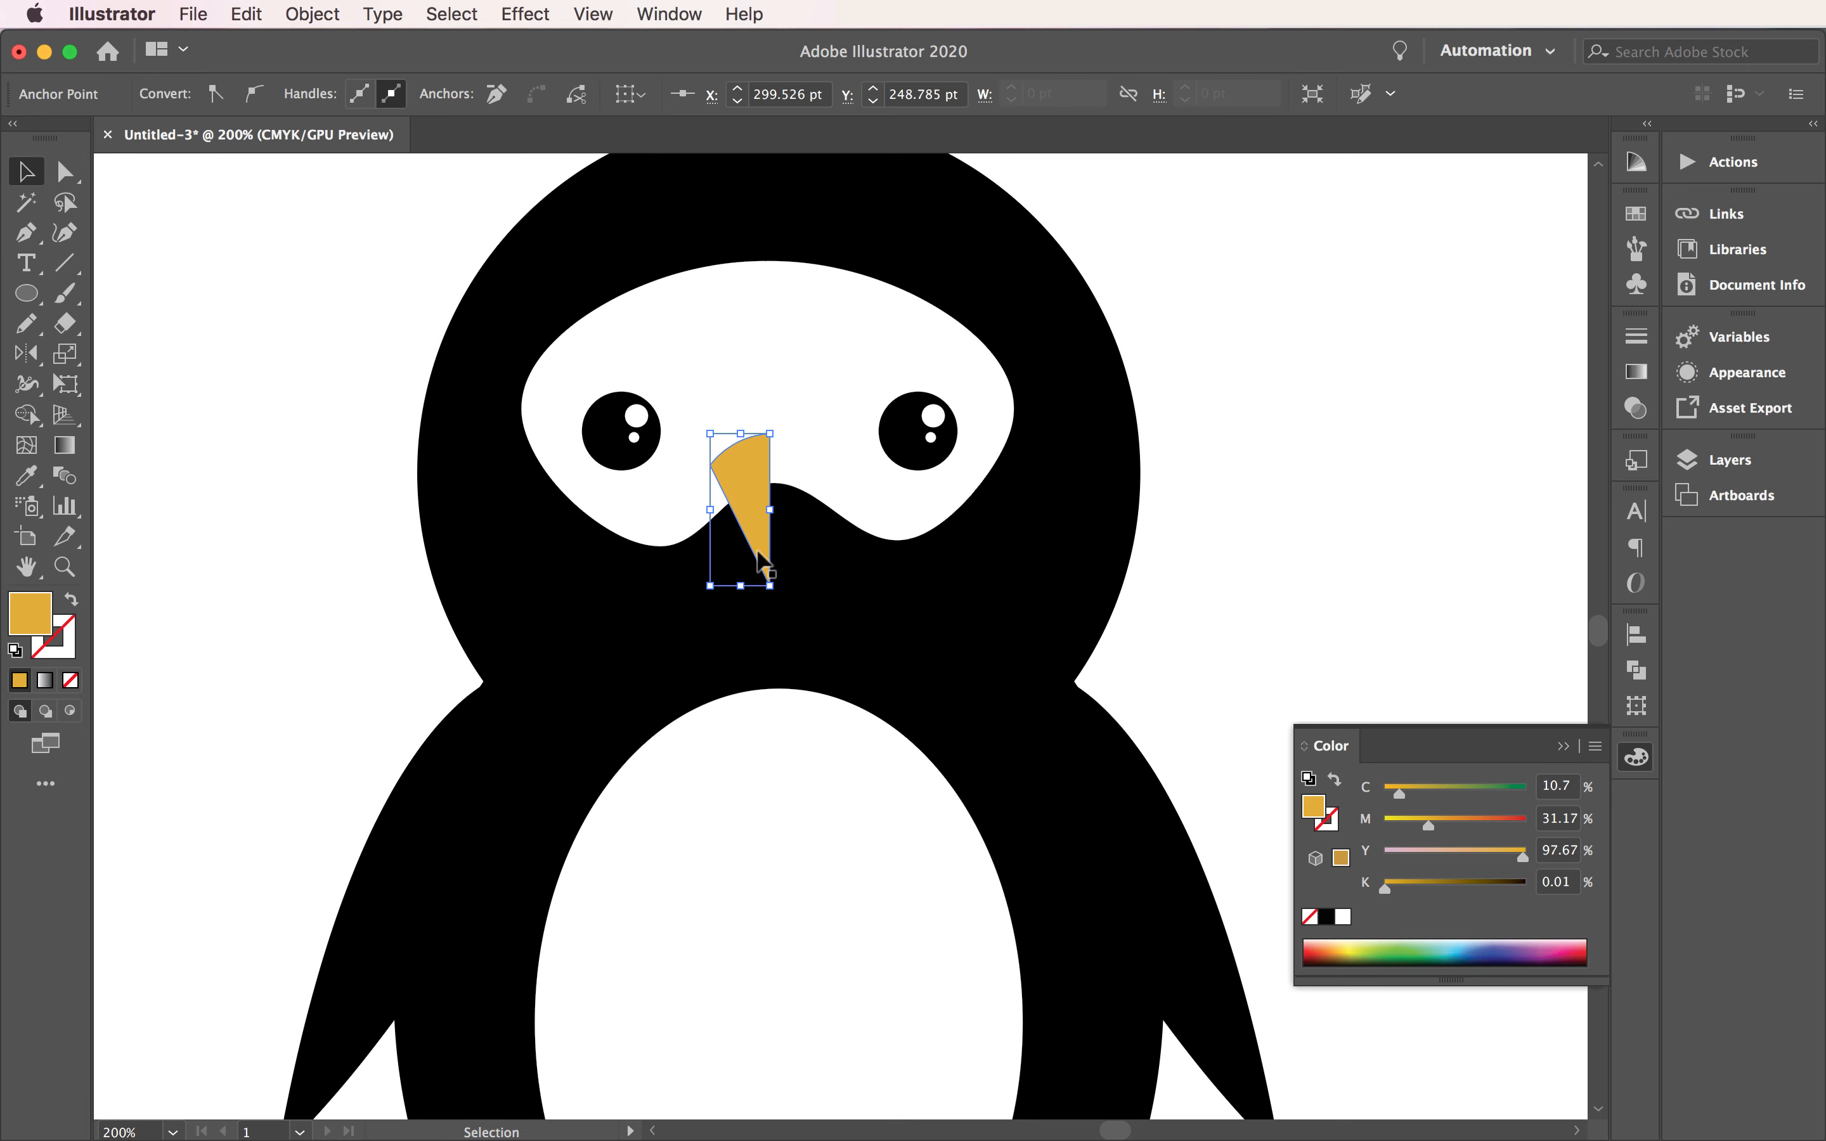
left_click(240, 12)
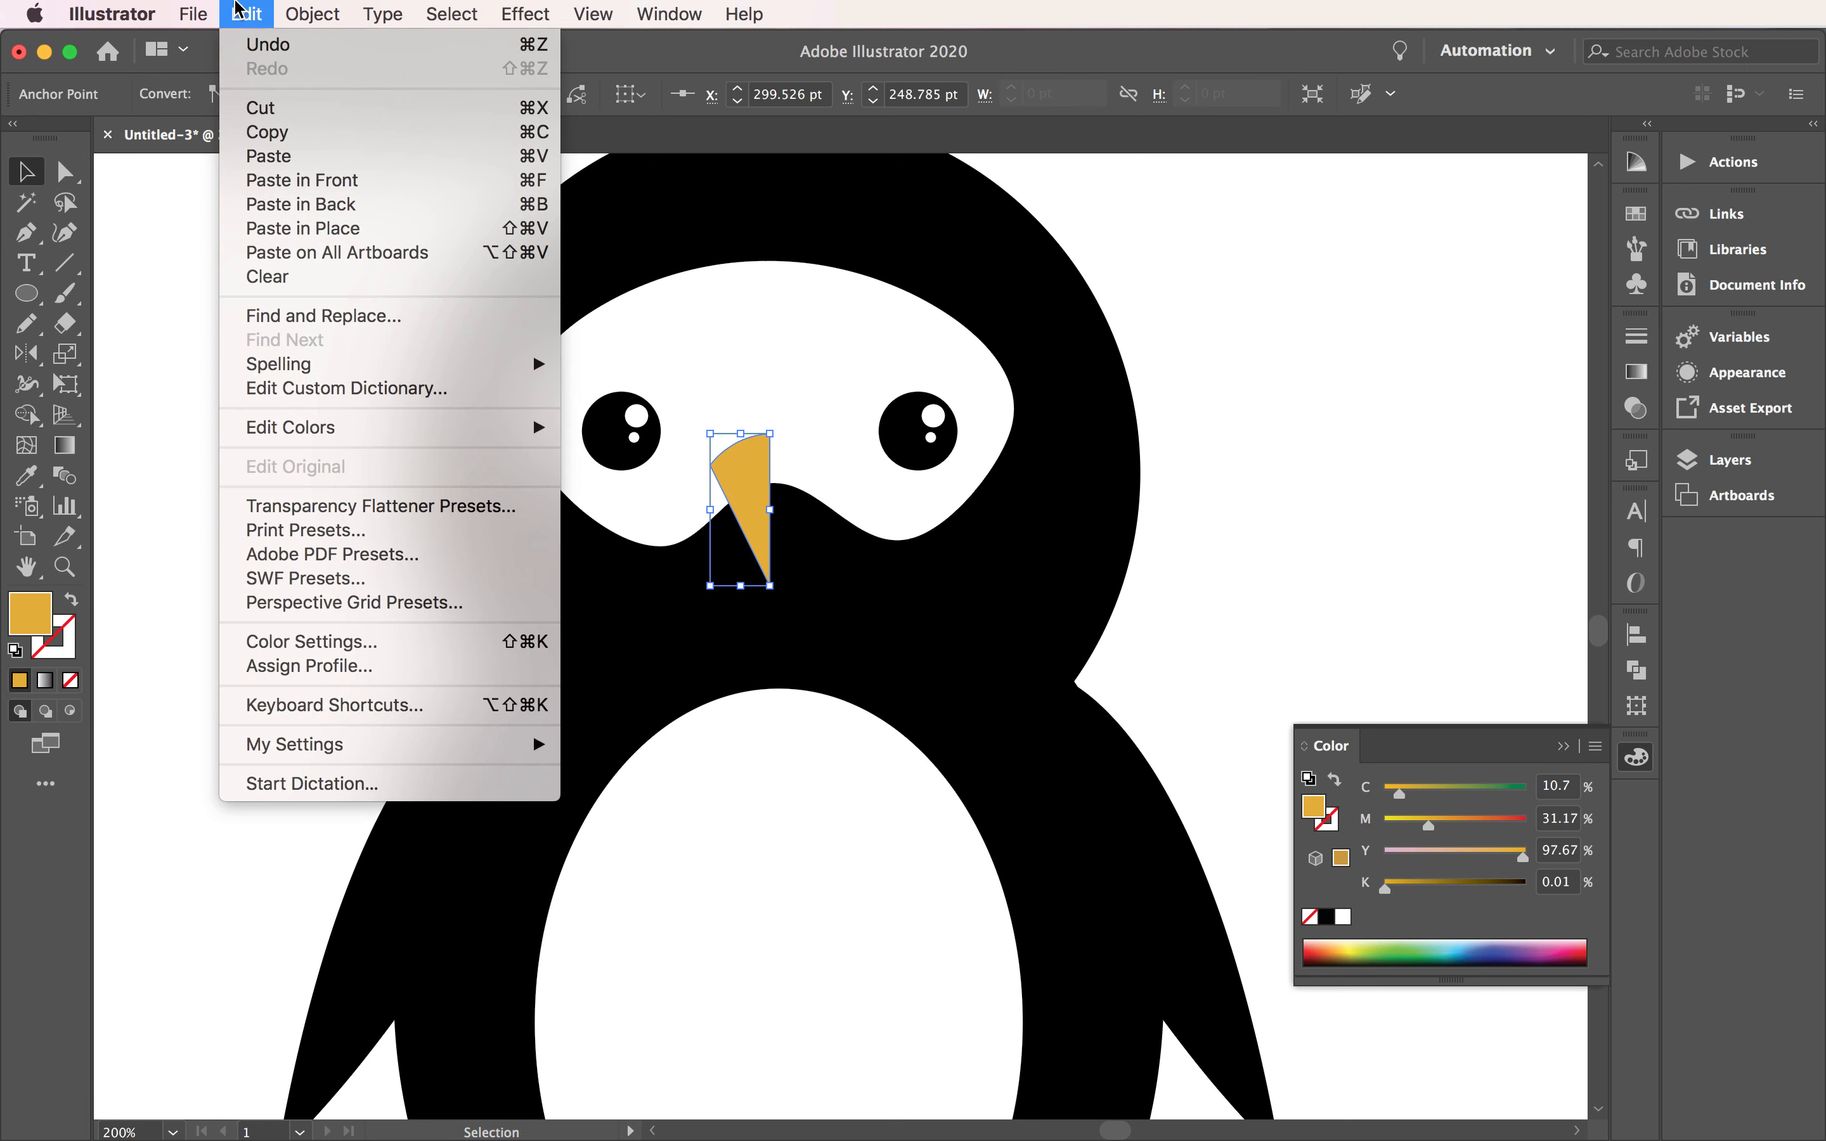
left_click(273, 130)
left_click(239, 7)
left_click(310, 158)
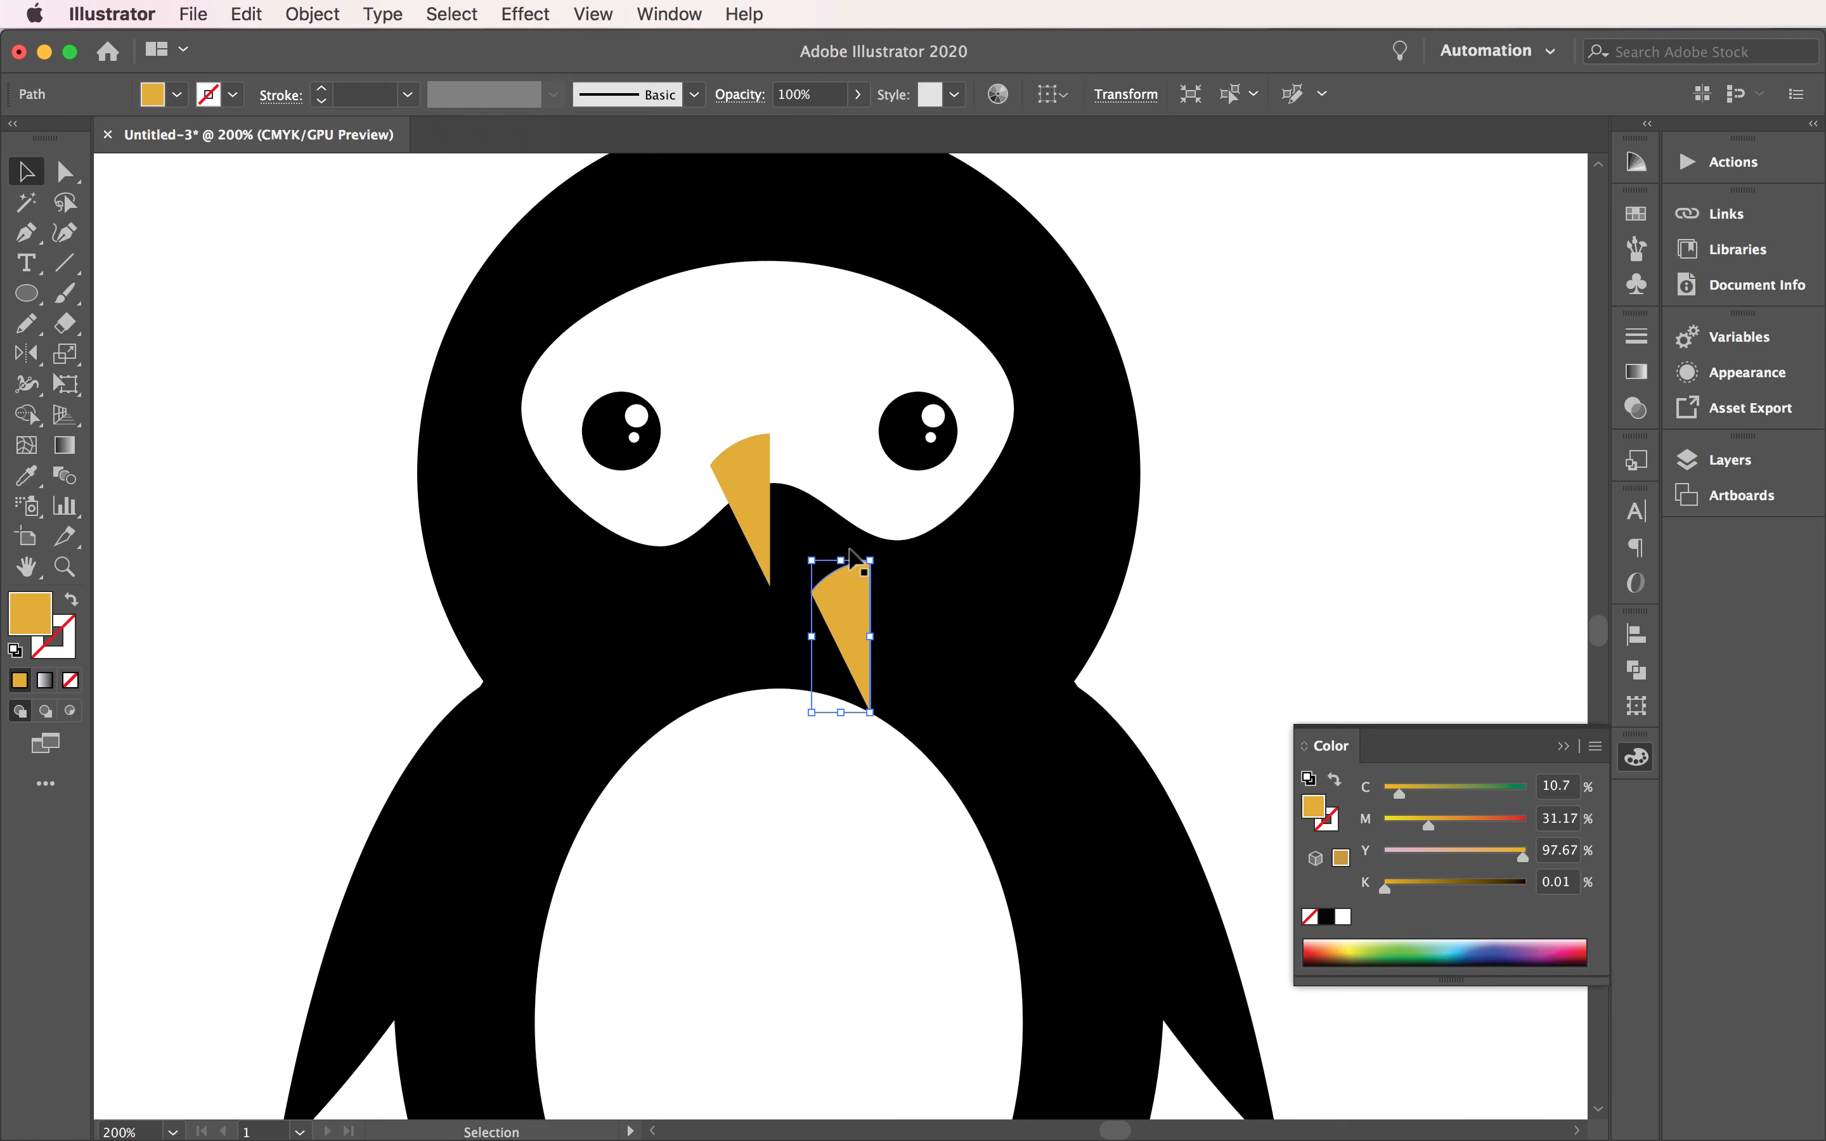
left_click_drag(853, 605, 825, 487)
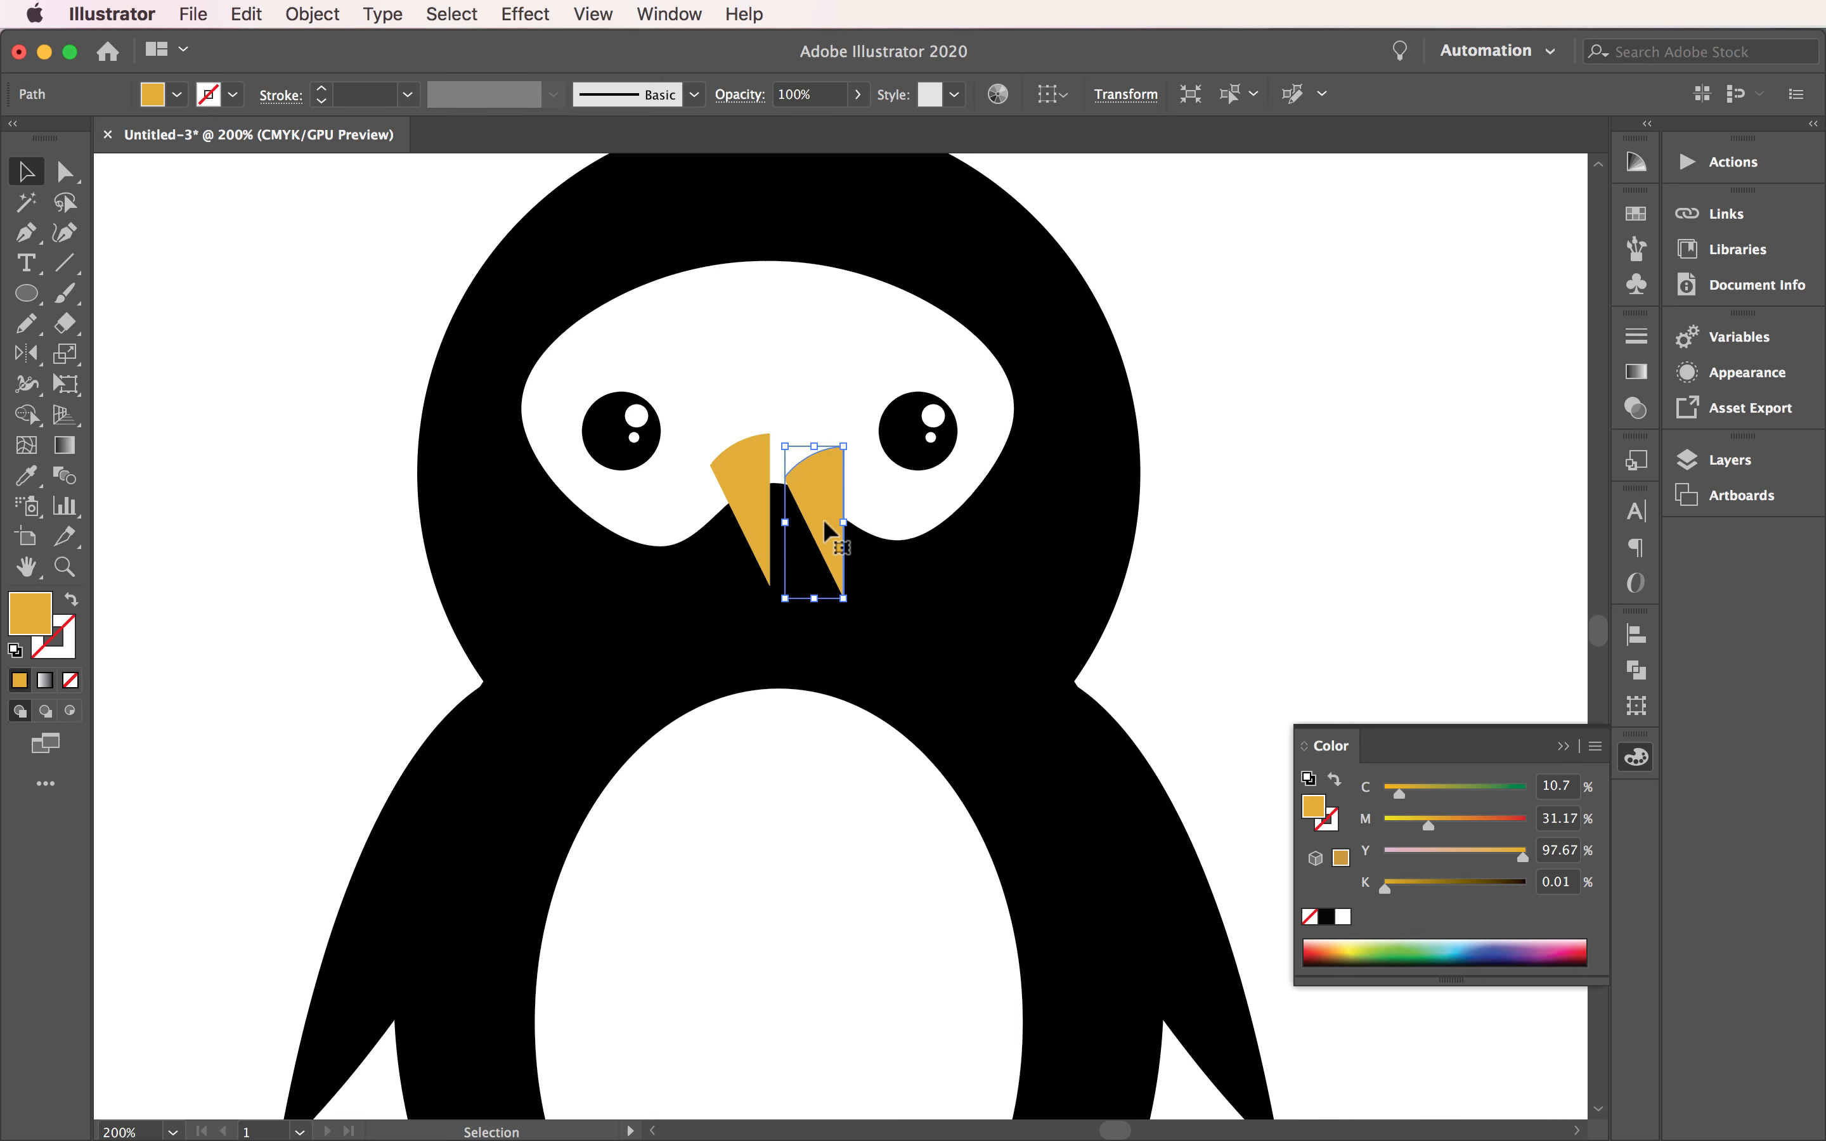
Step: Reflect the duplicate half beak horizontally and move it against the straight edge of the left half
left_click(26, 356)
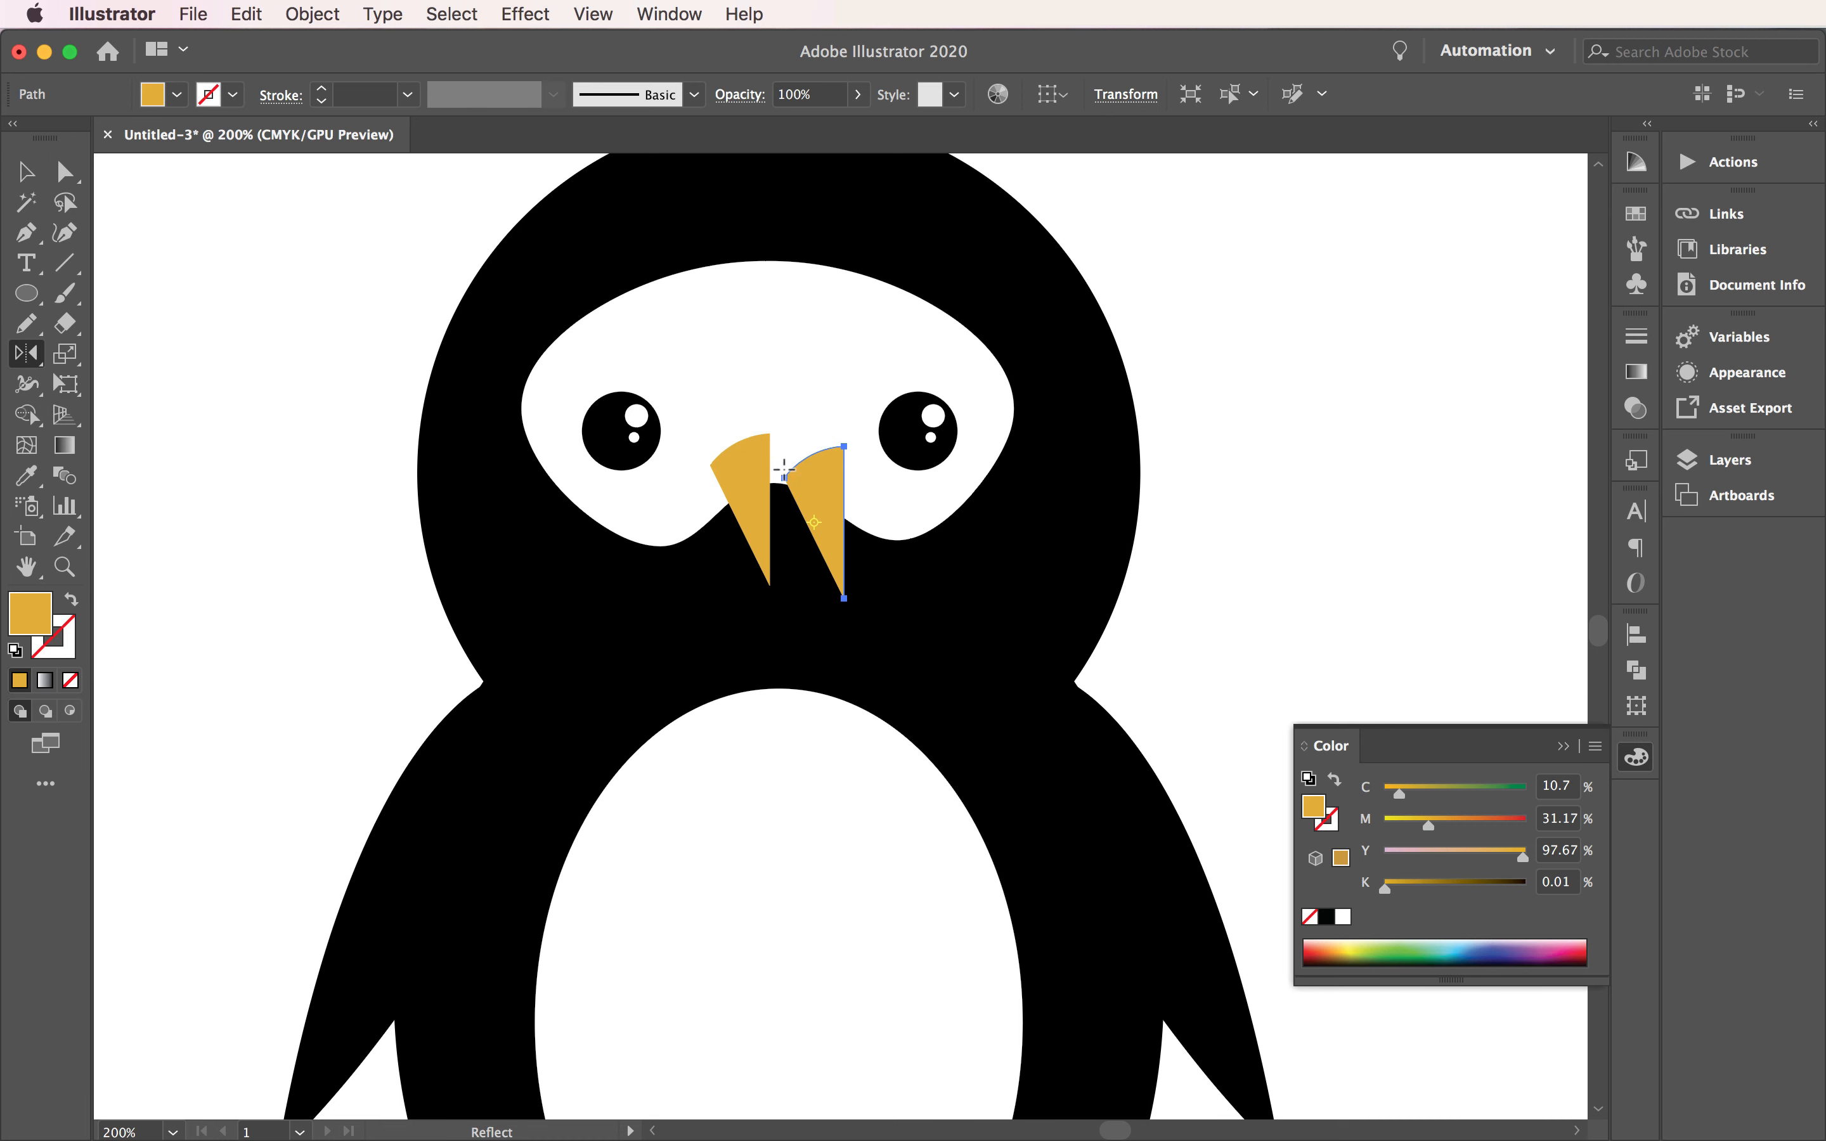
left_click_drag(789, 498, 885, 481)
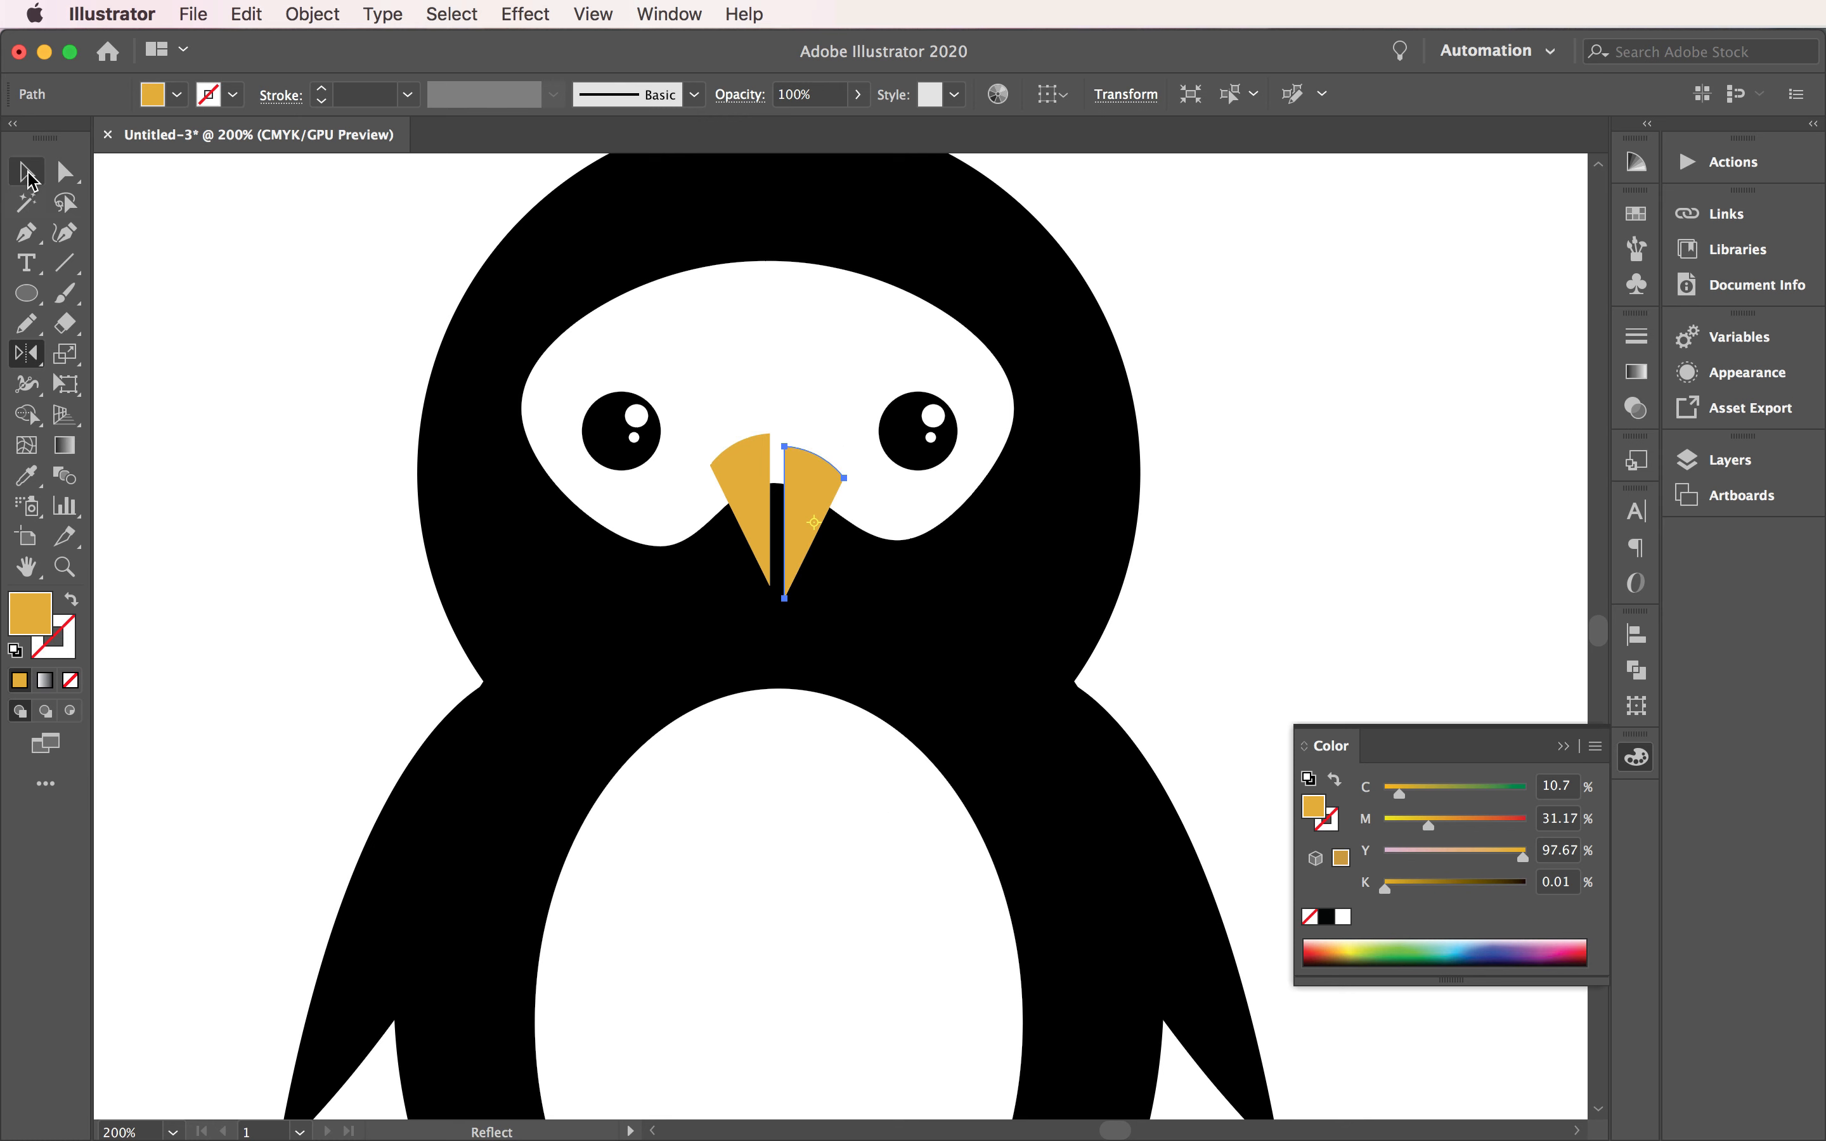
key("v")
left_click_drag(800, 487, 786, 480)
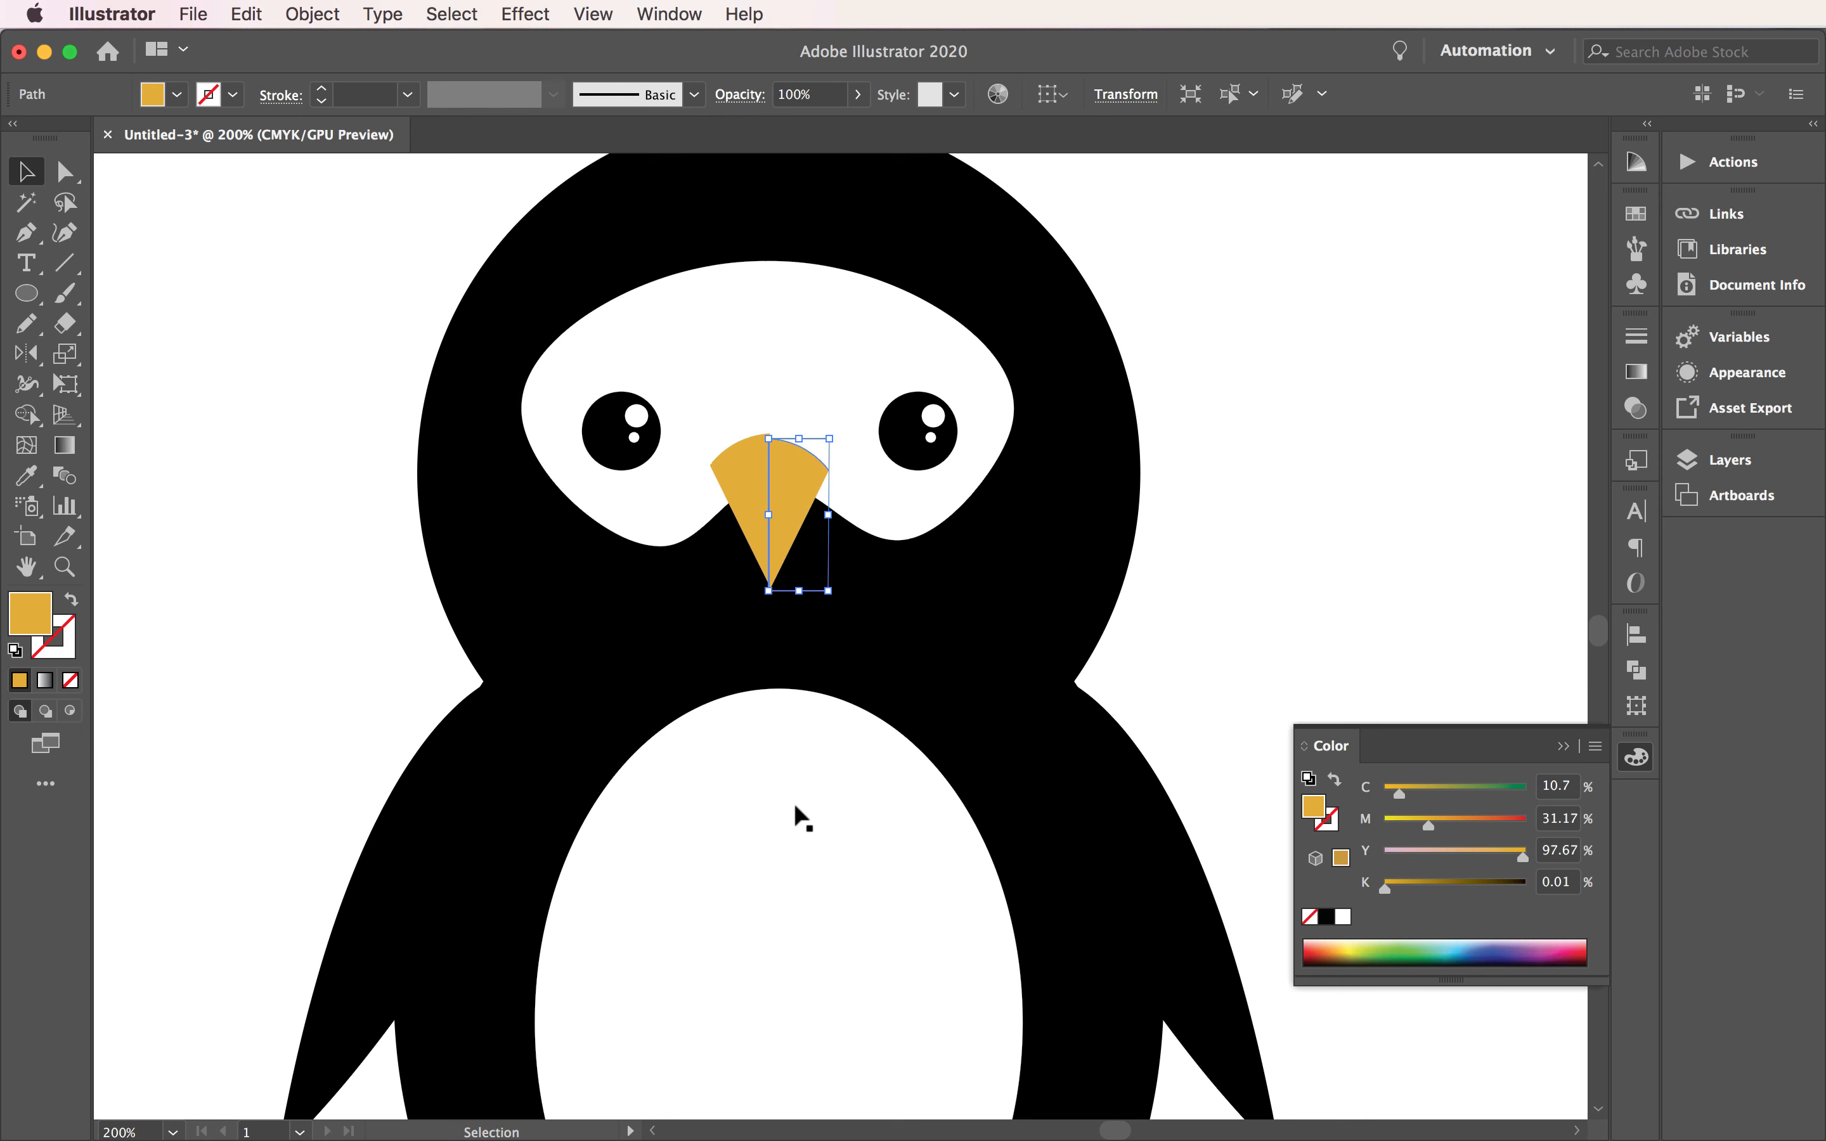
Step: Select both beak halves and align them by their top edges
left_click(725, 468, "shift")
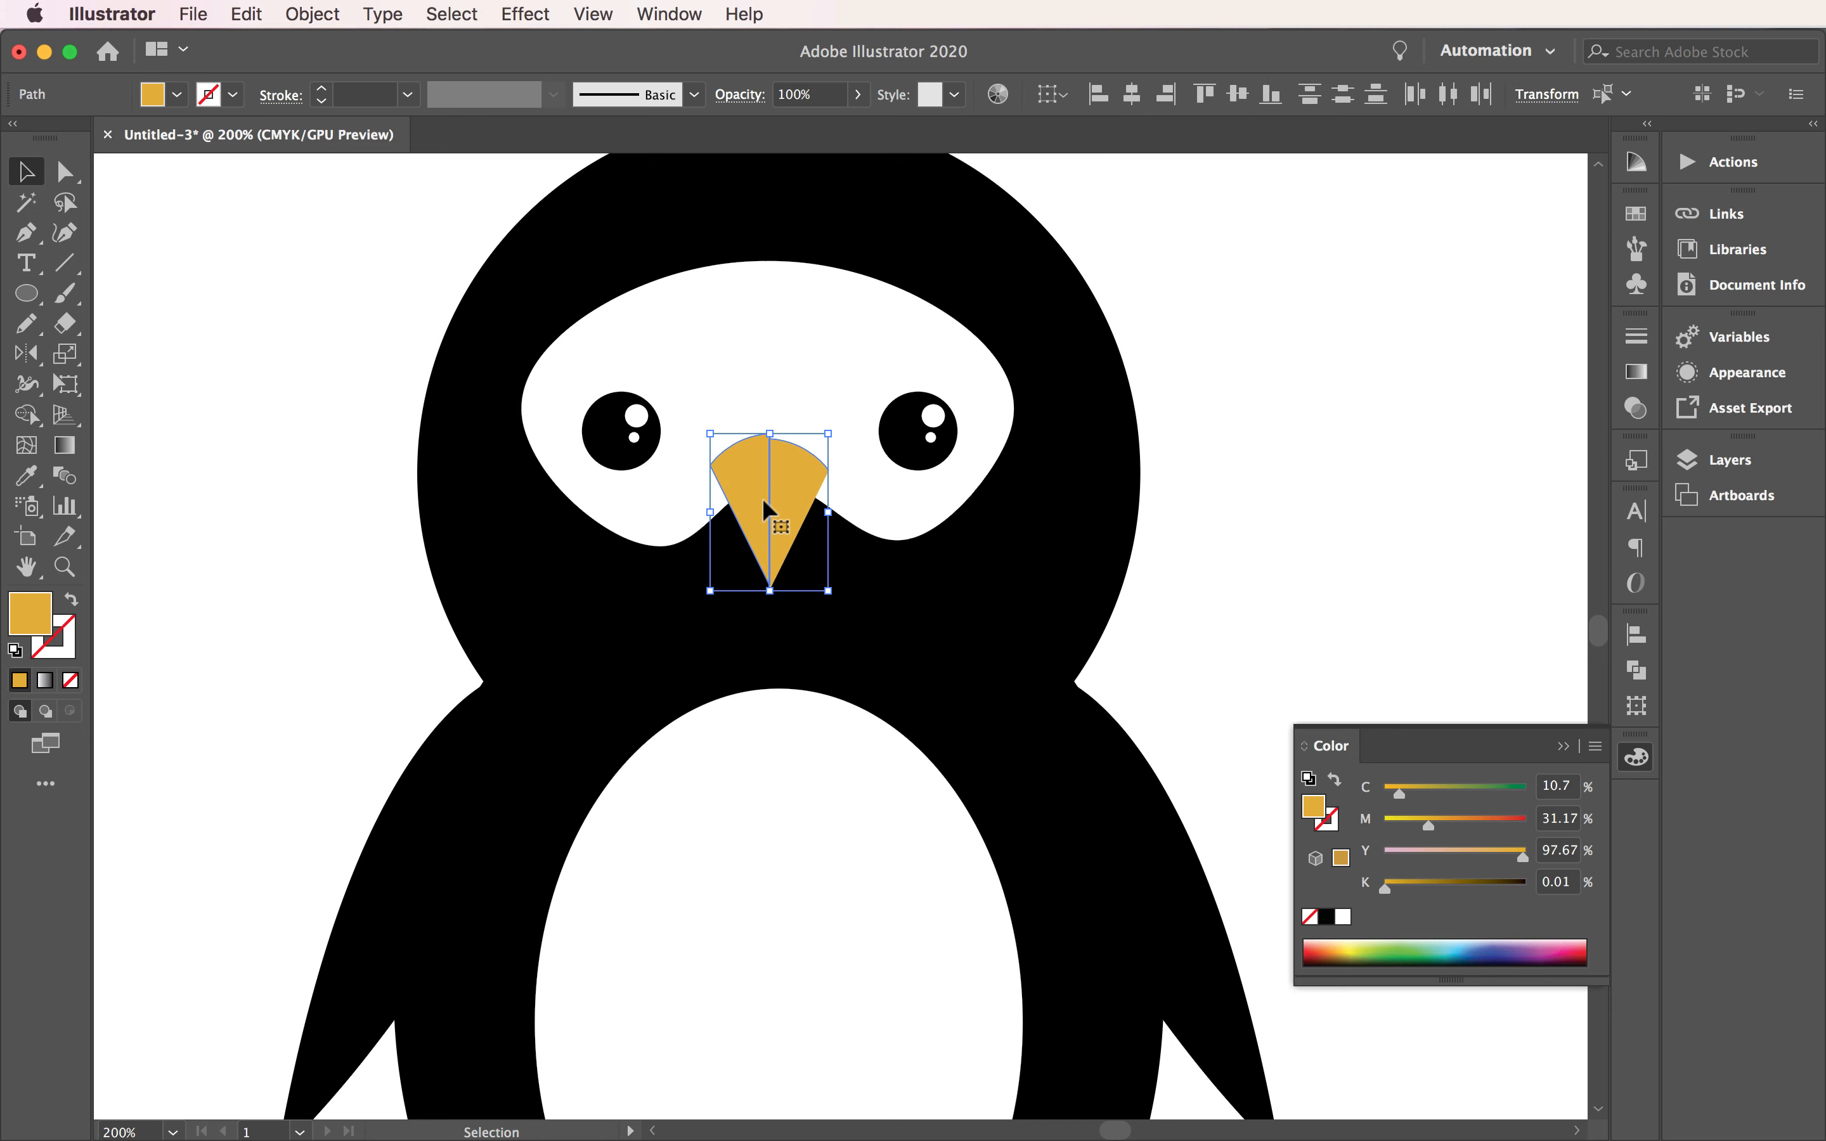
left_click(669, 13)
left_click(766, 355)
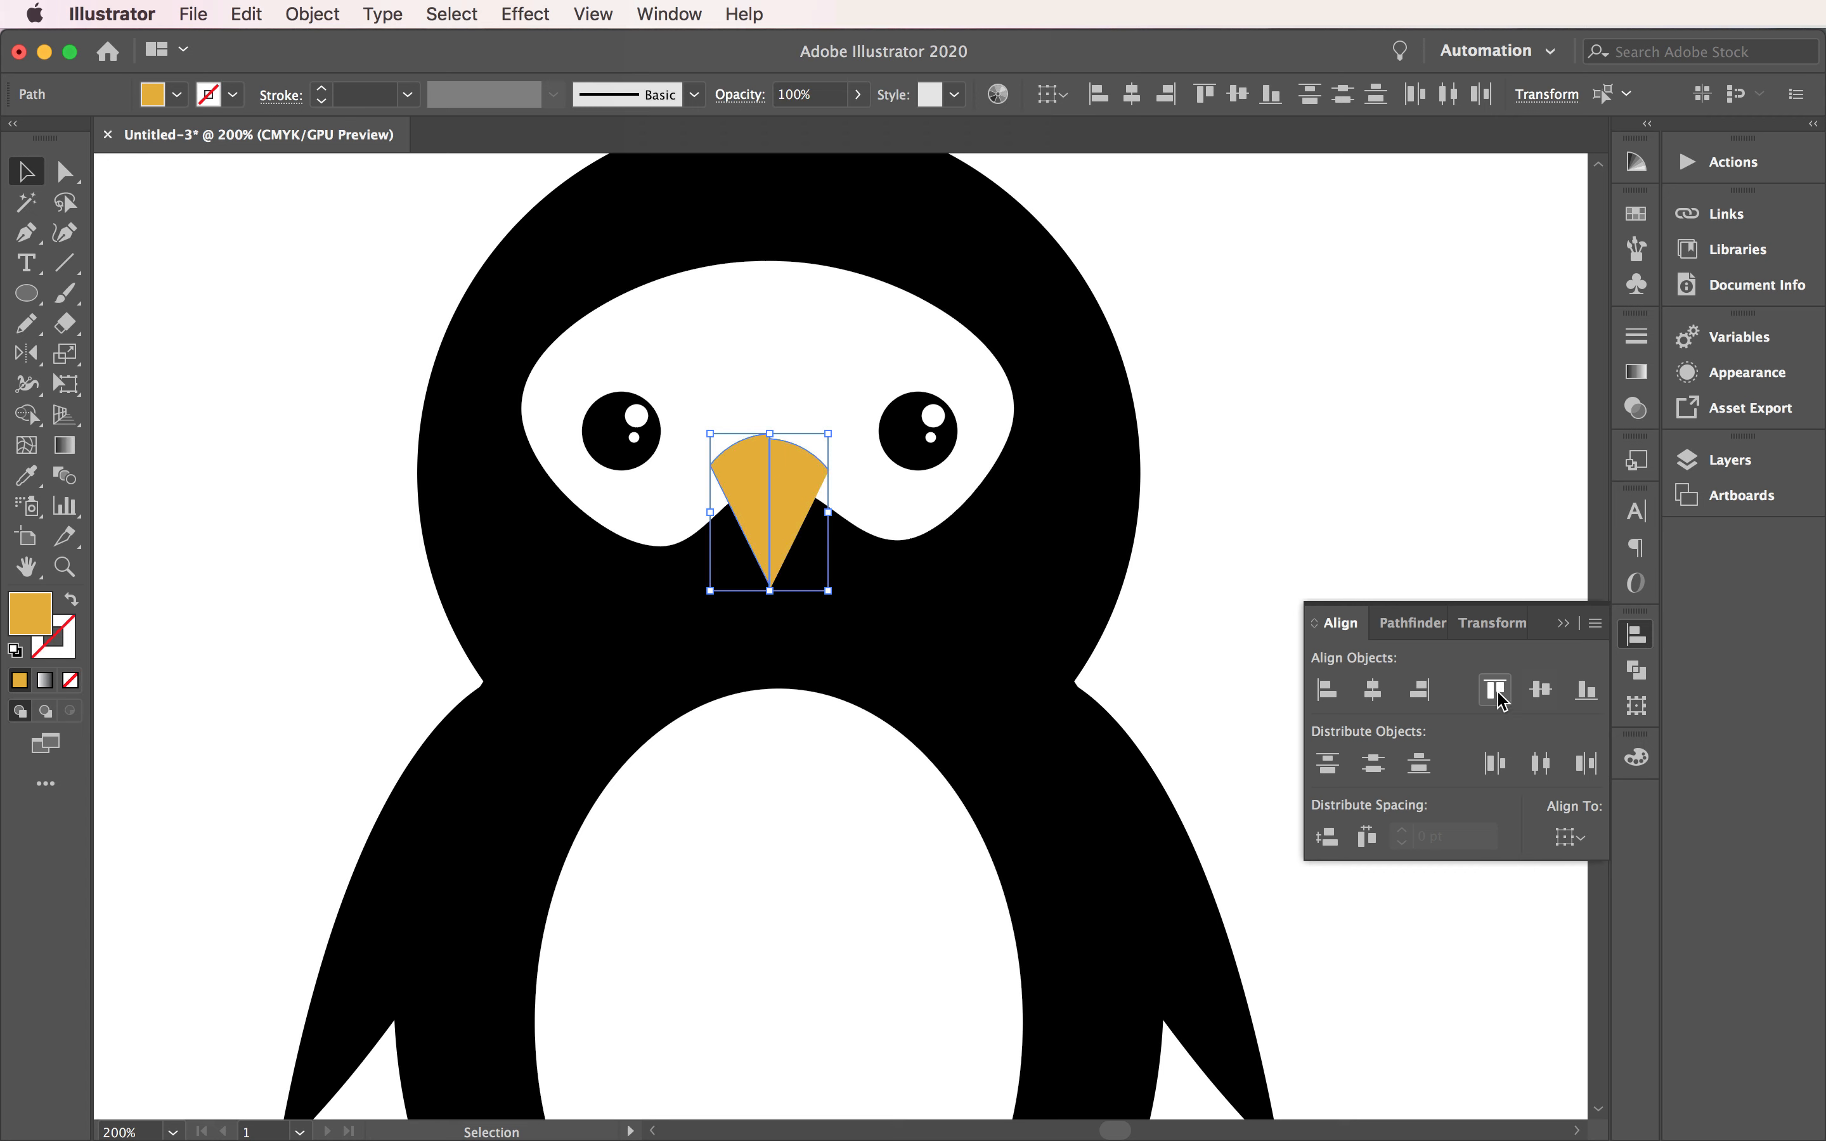
left_click(1502, 700)
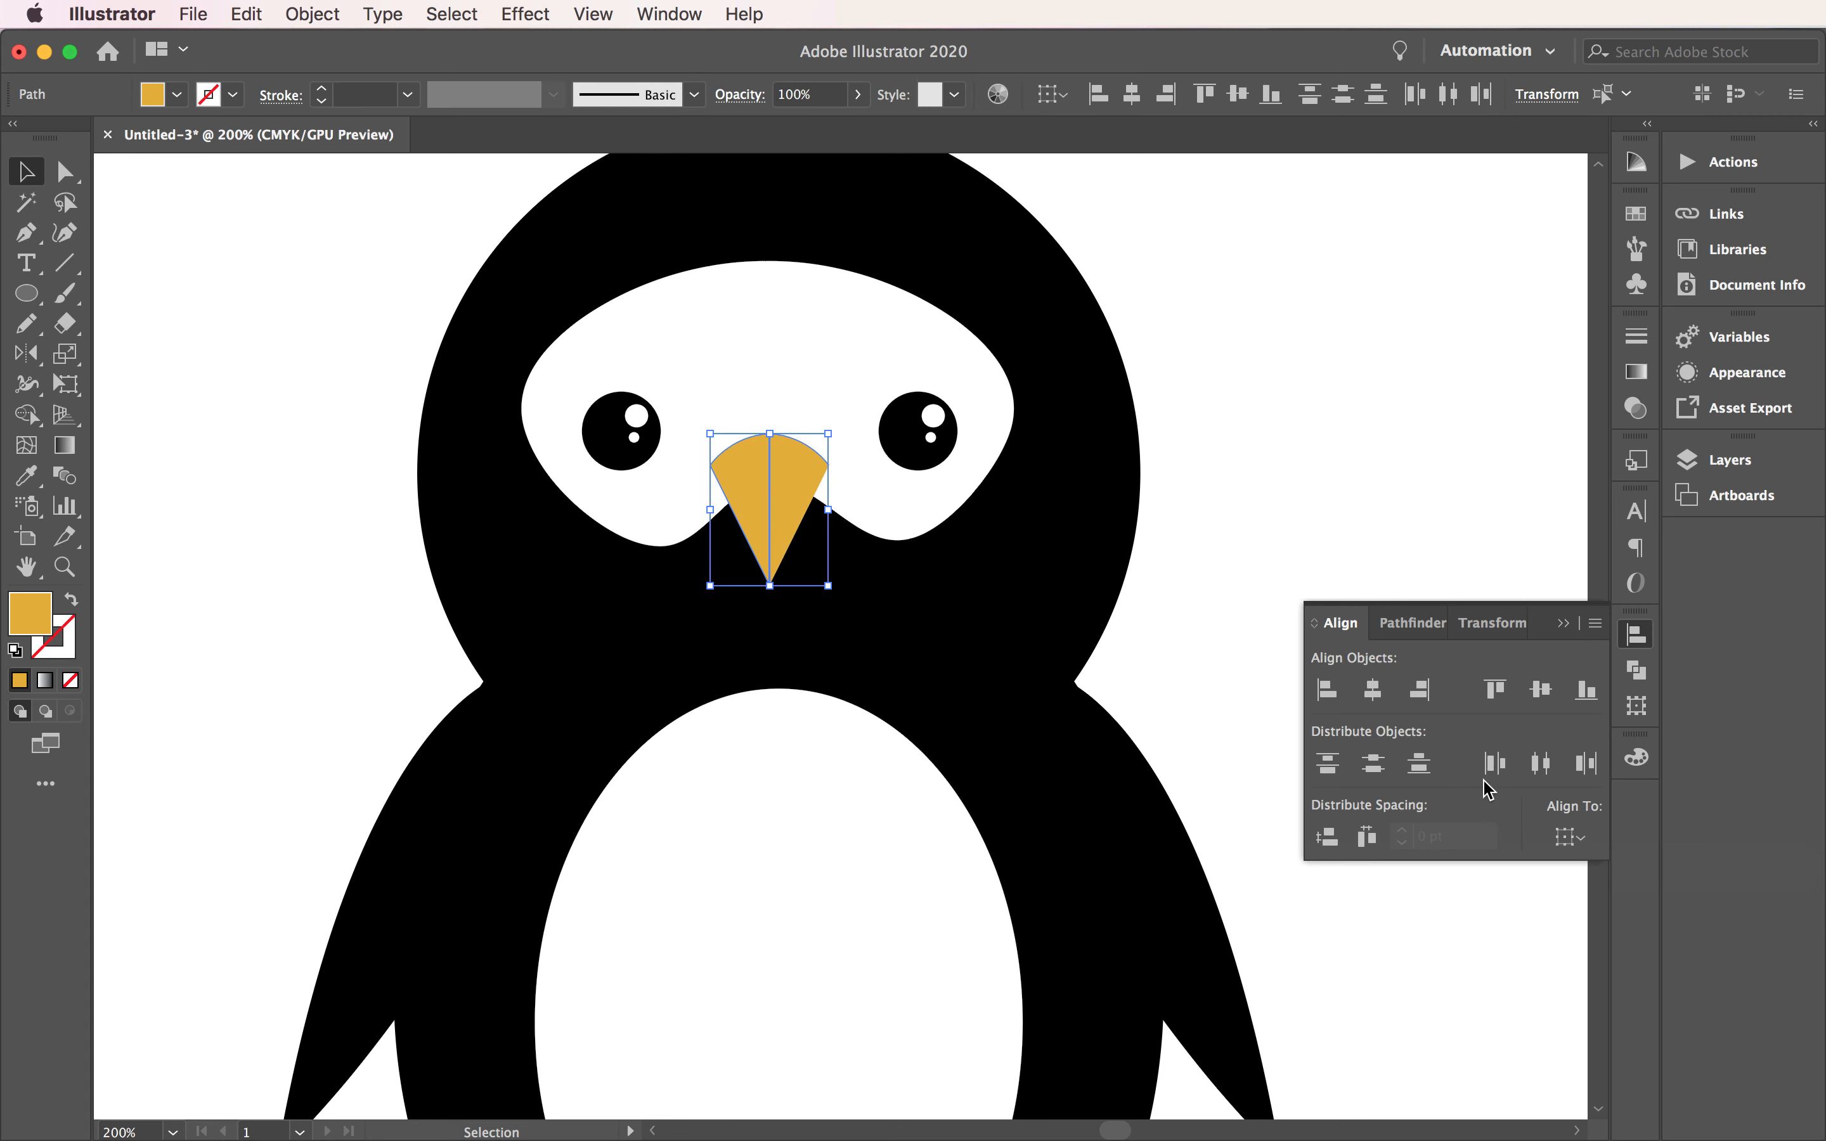
Step: Unite the two beak halves into a single shape with Pathfinder and deselect it
left_click(1411, 623)
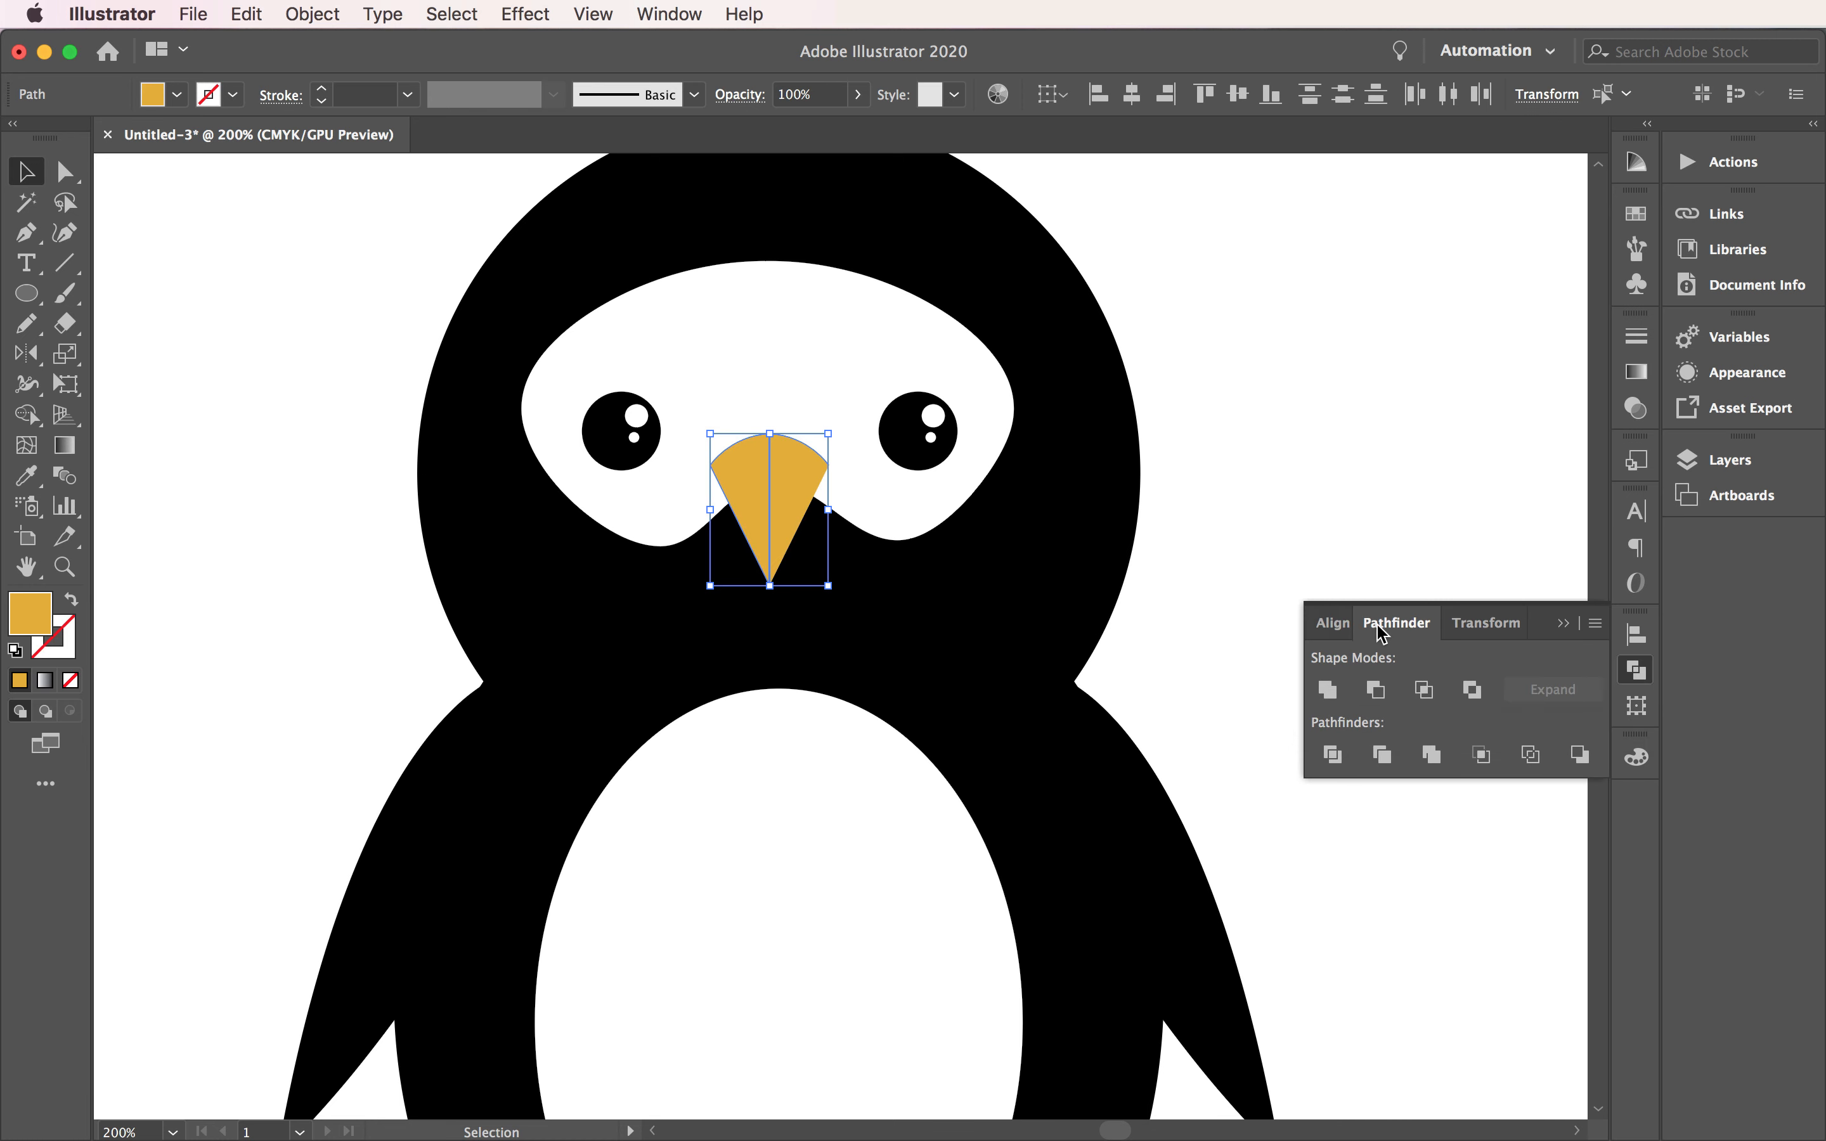
left_click(682, 13)
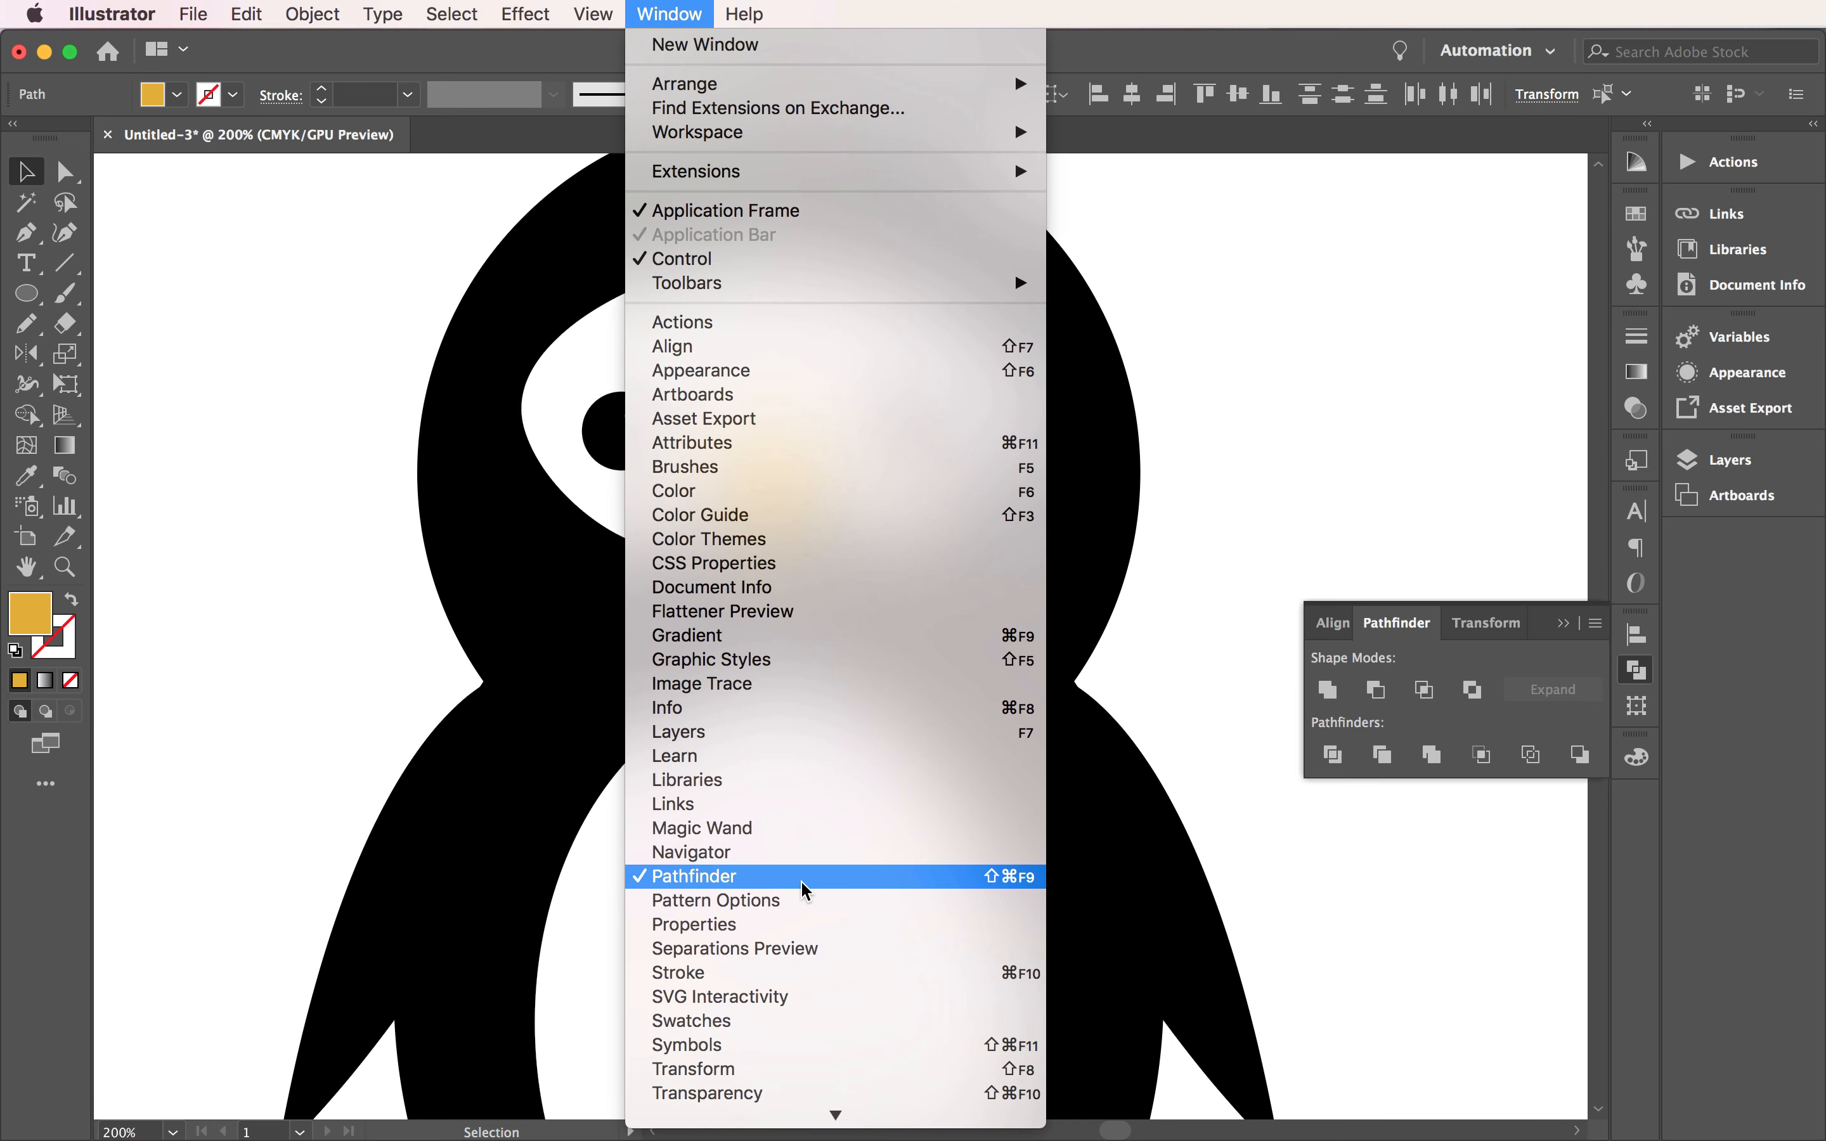
left_click(1234, 659)
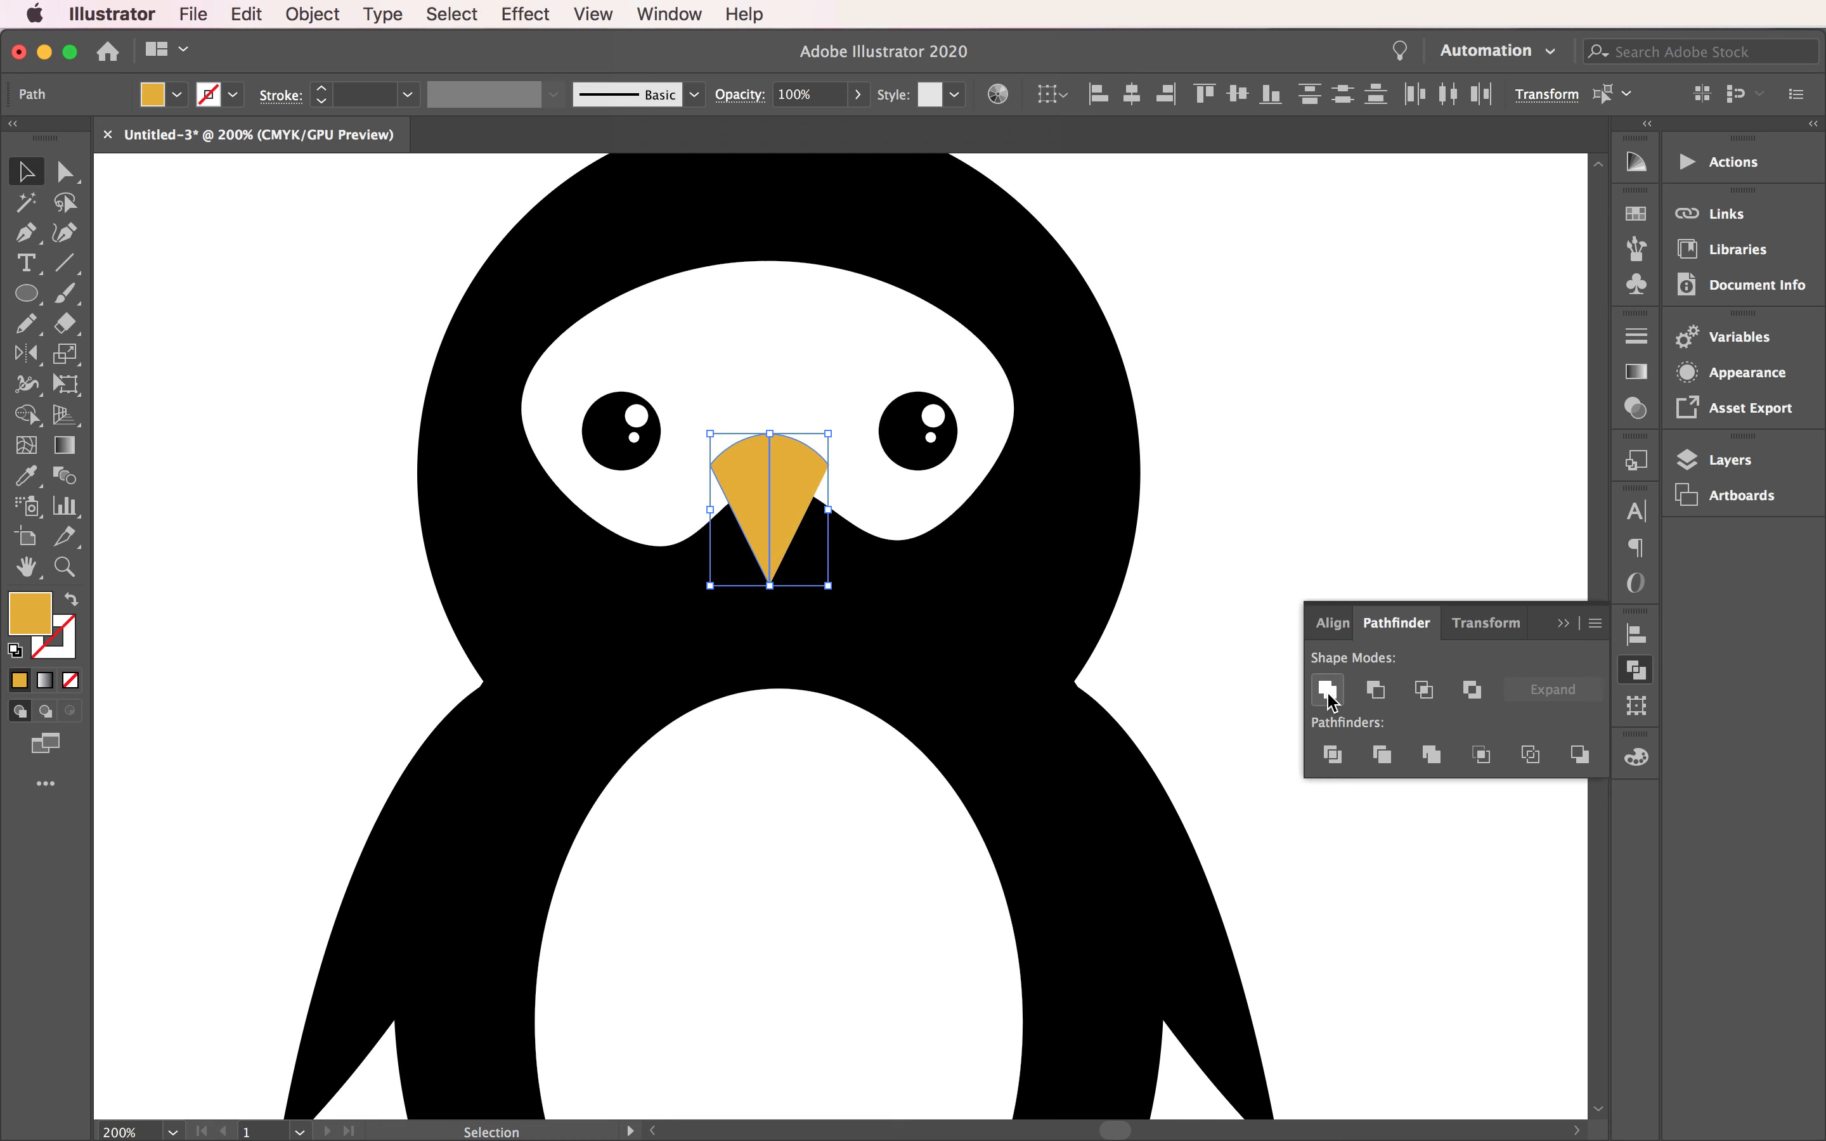
left_click(1328, 691)
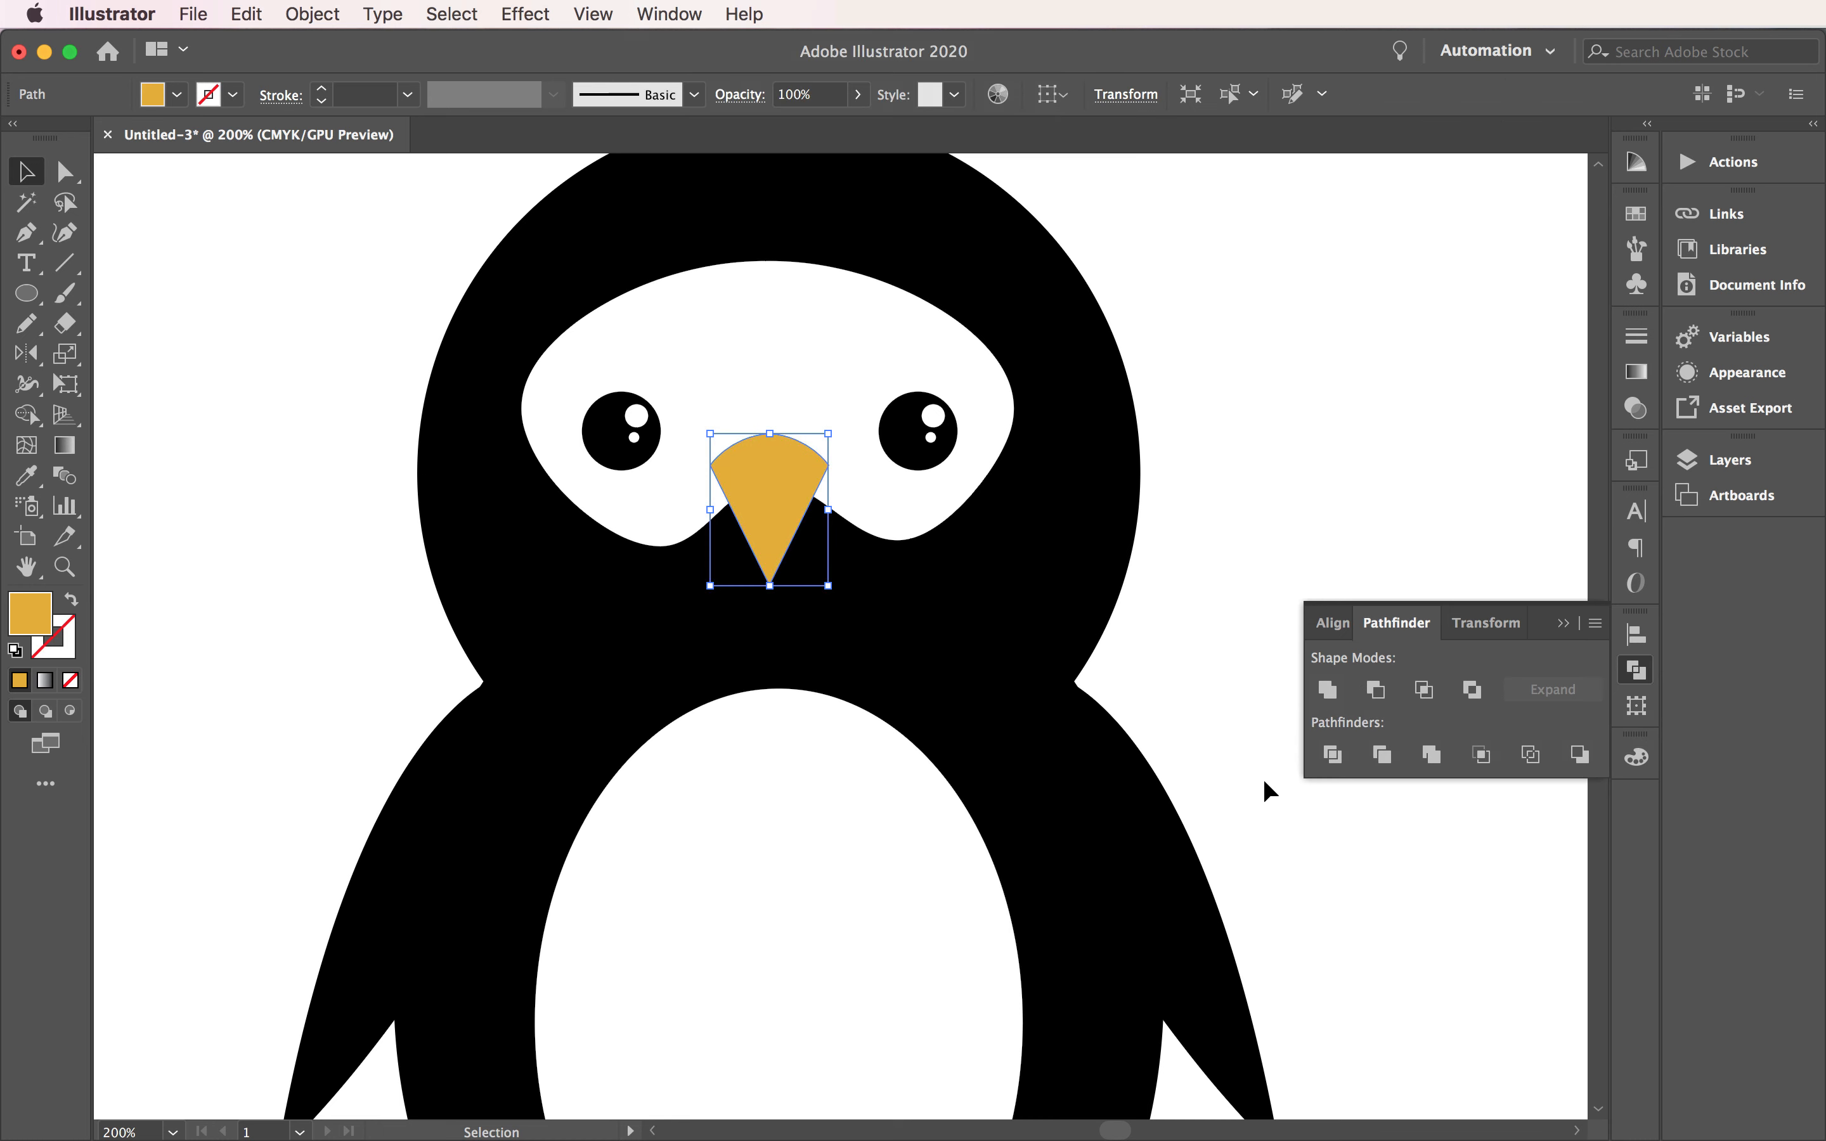
left_click(1227, 659)
left_click(771, 542)
left_click(1207, 492)
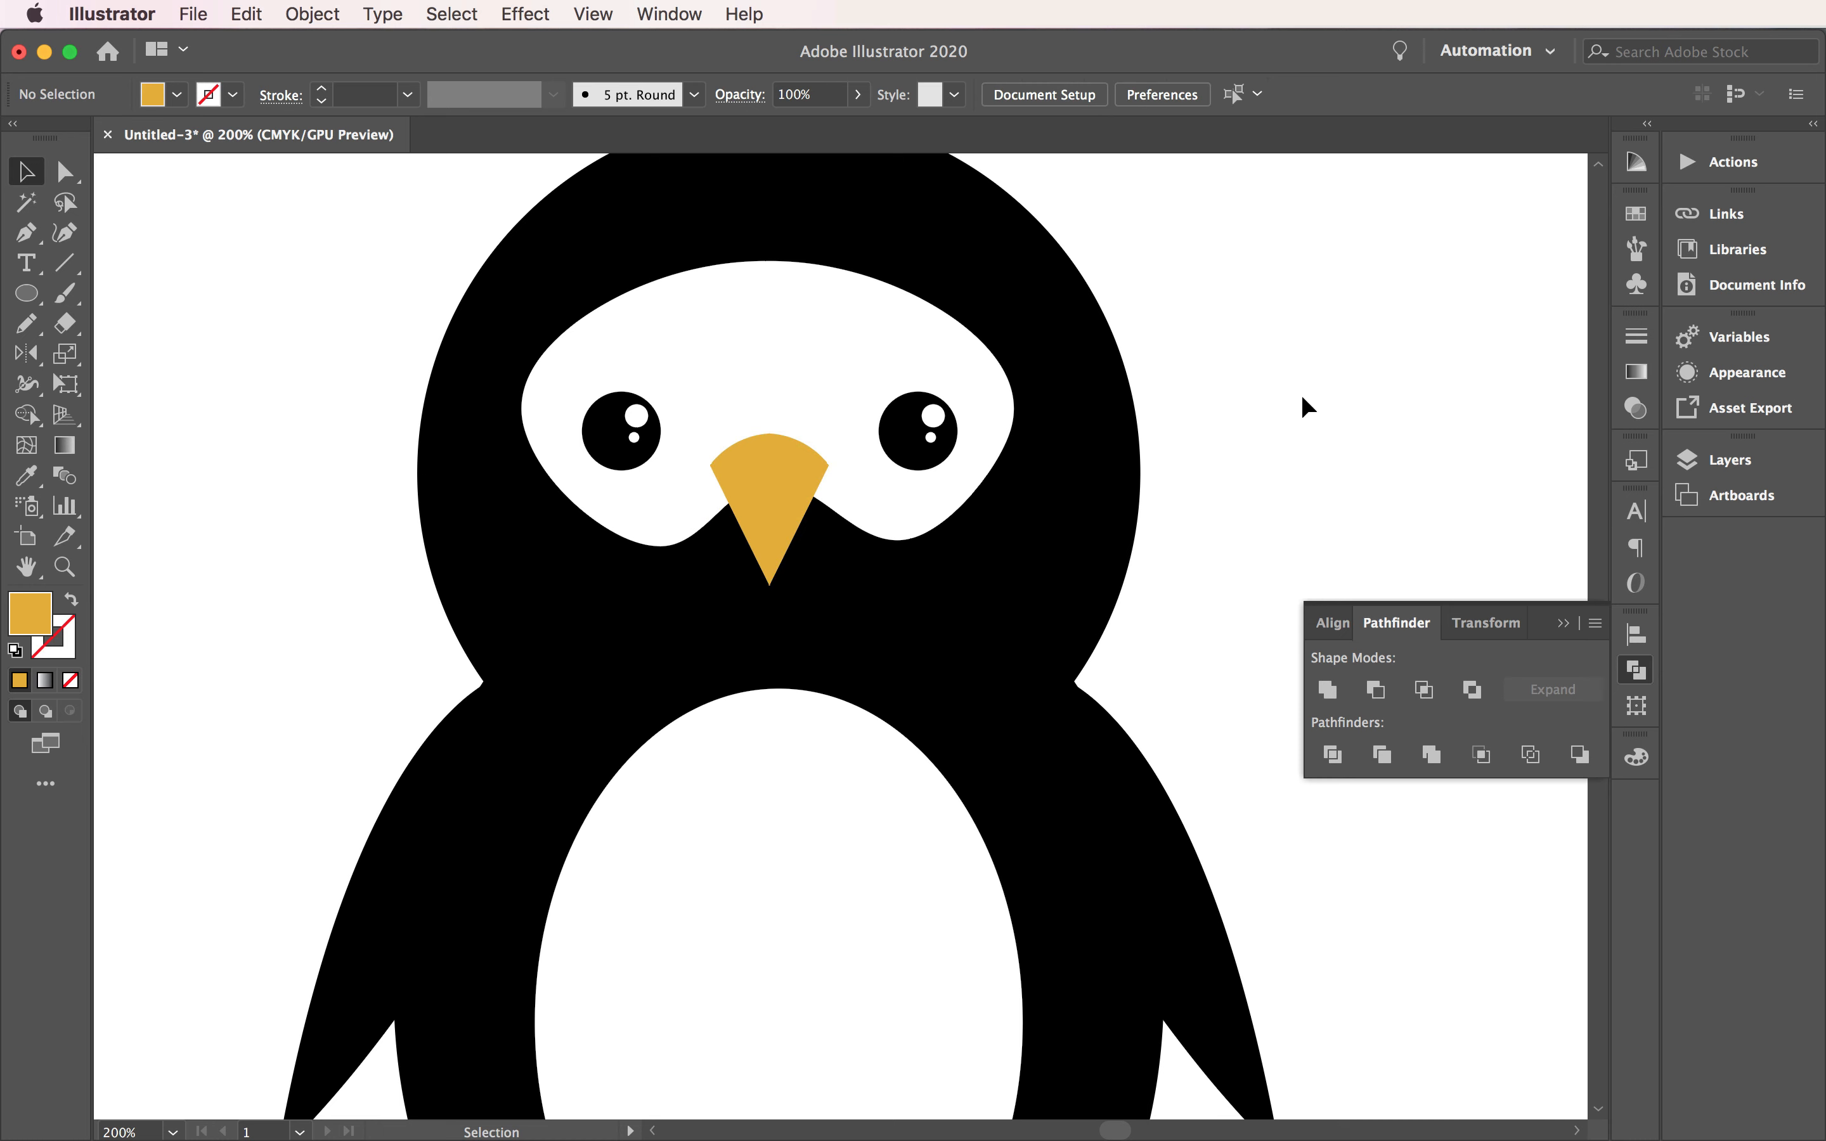
Step: Move the united beak slightly down between the eyes and deselect it
left_click(780, 518)
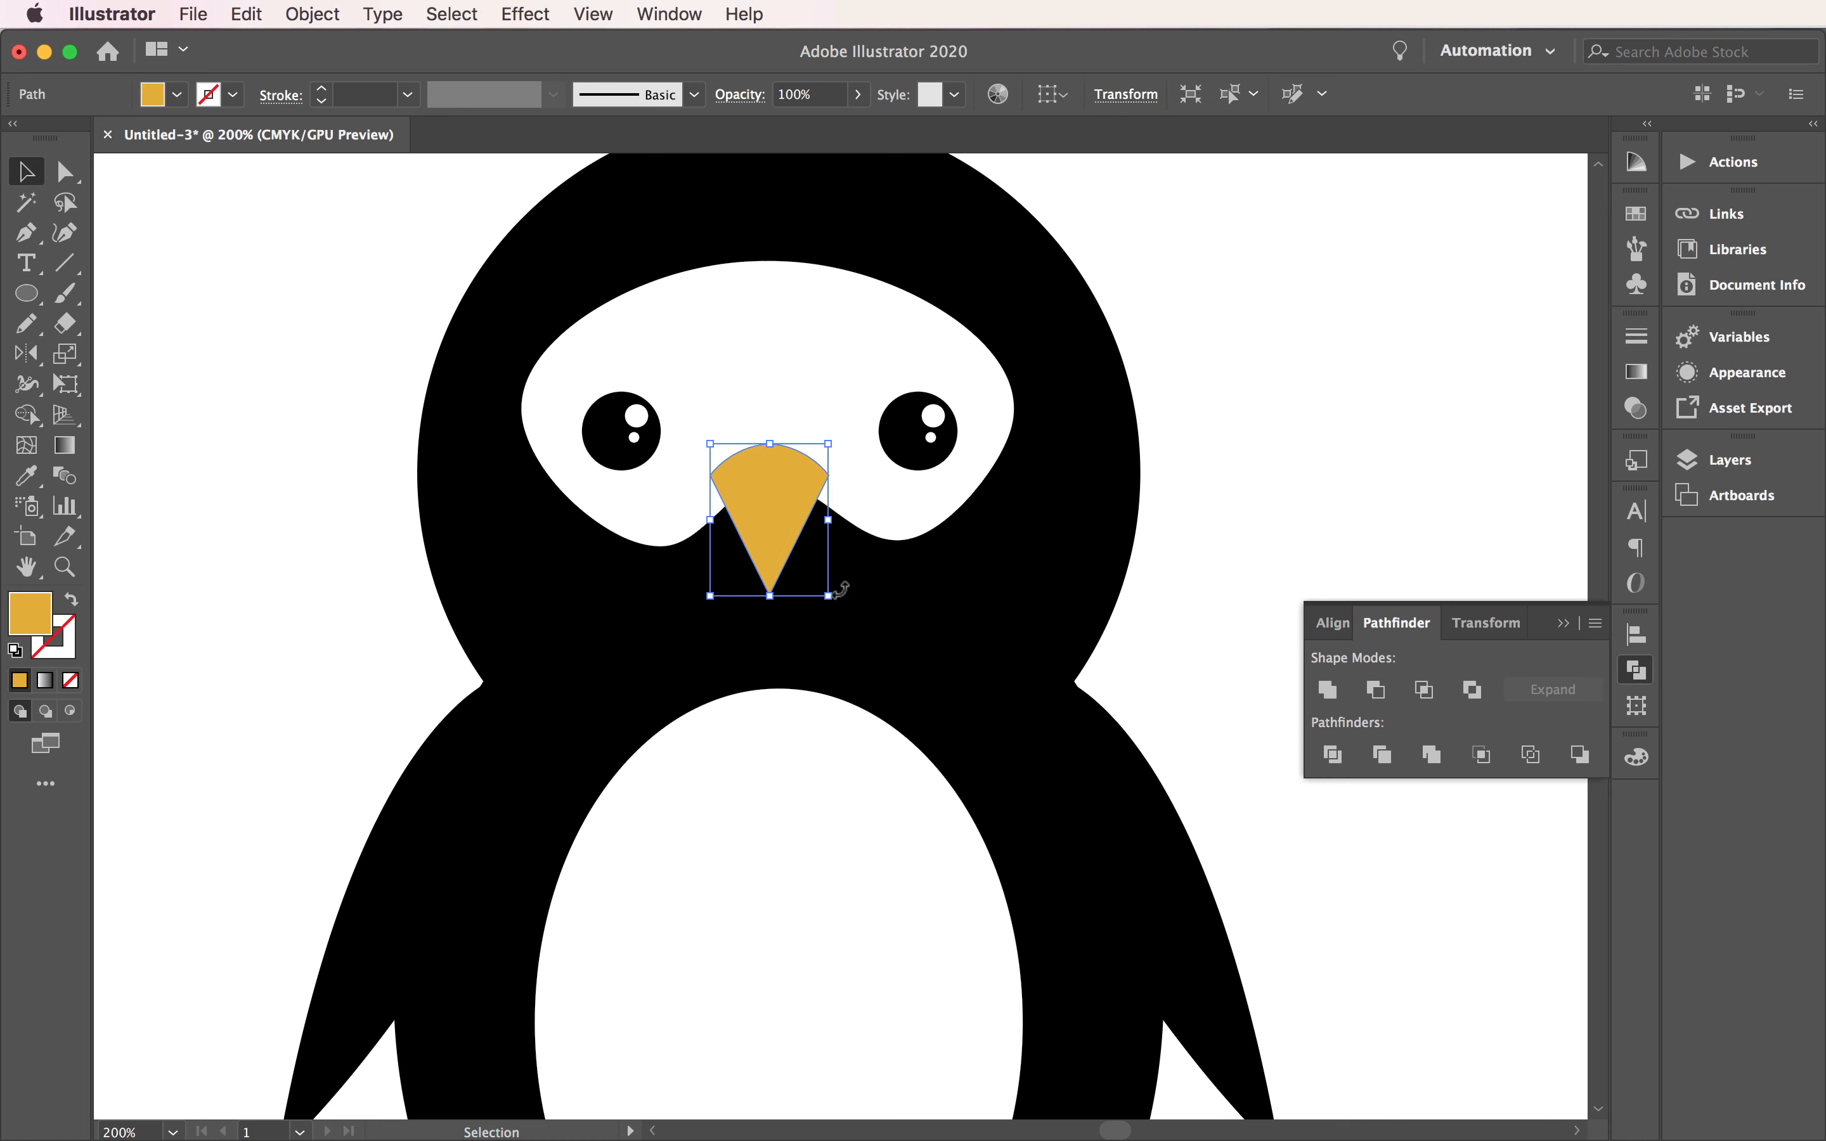
scroll(844, 582, "down", 2)
key("z")
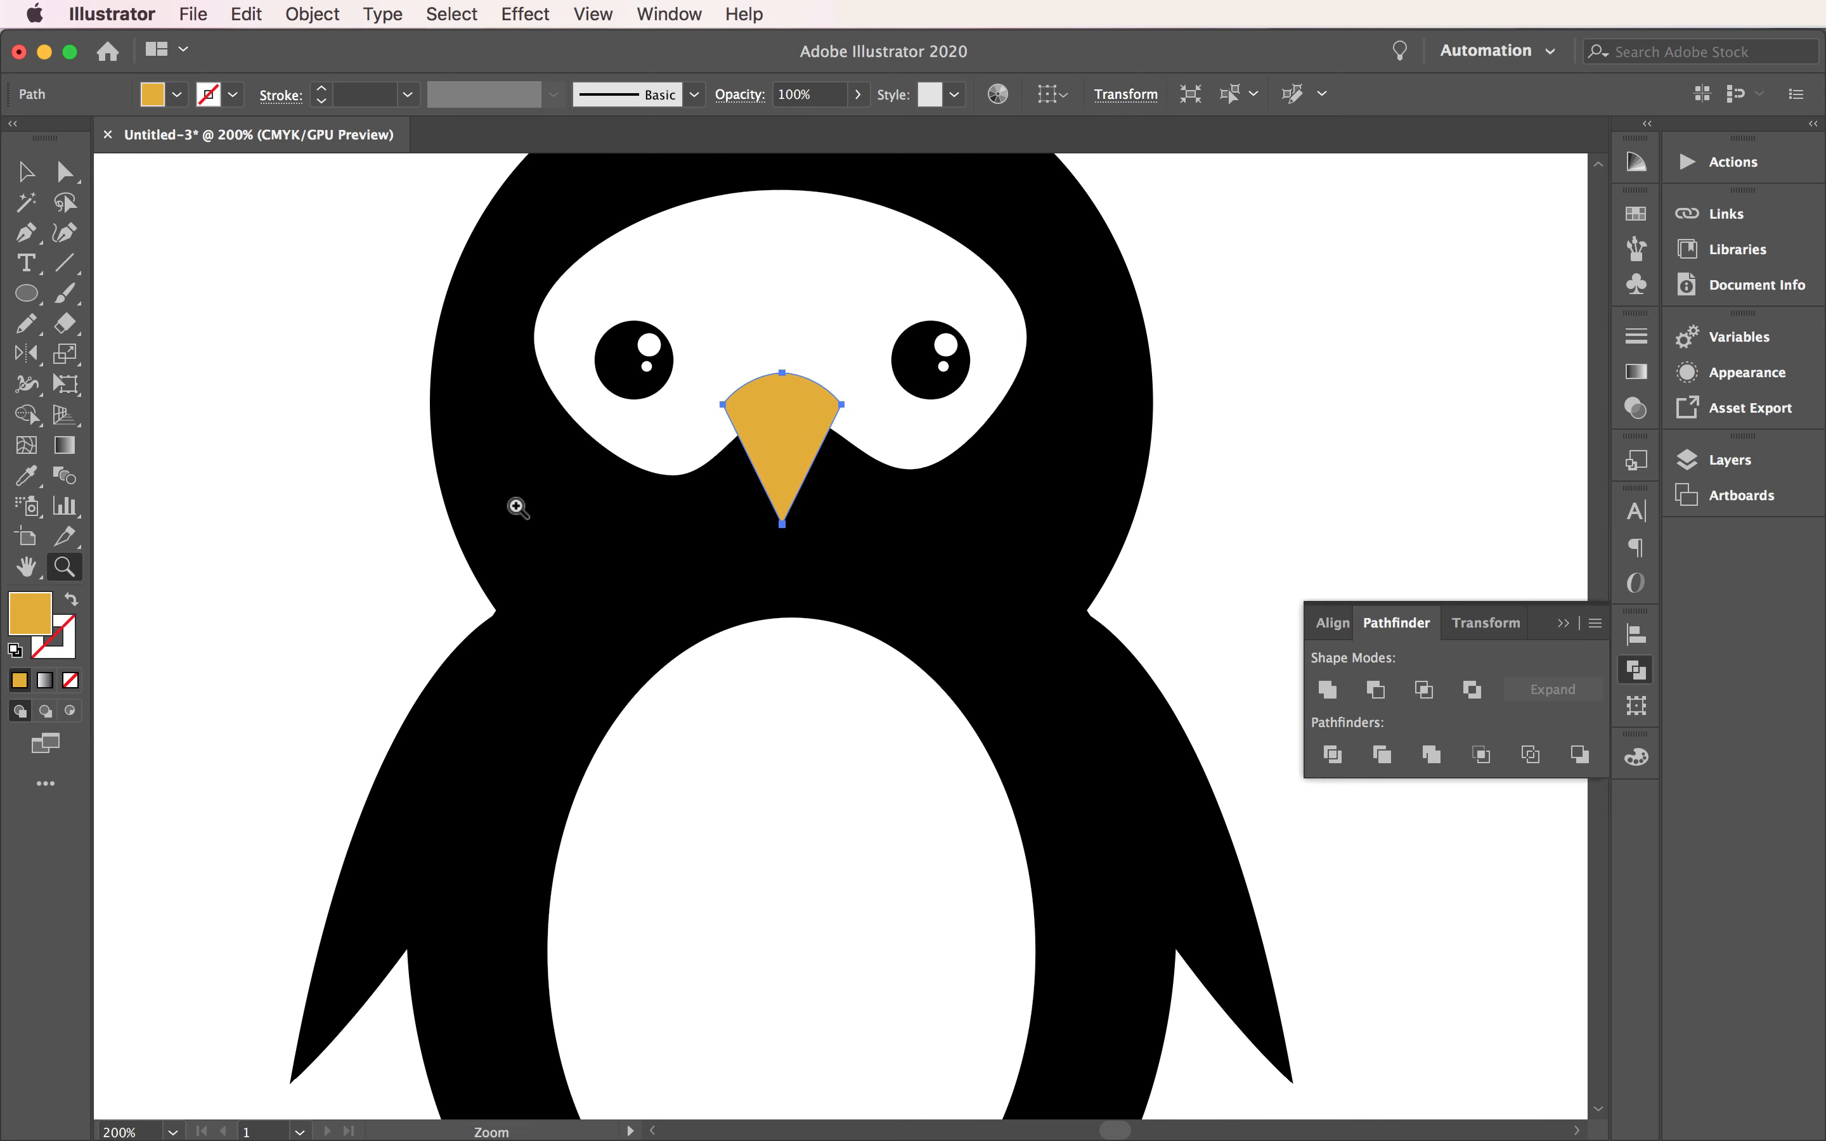
left_click(897, 620, "alt")
left_click(870, 673, "alt")
left_click(28, 173)
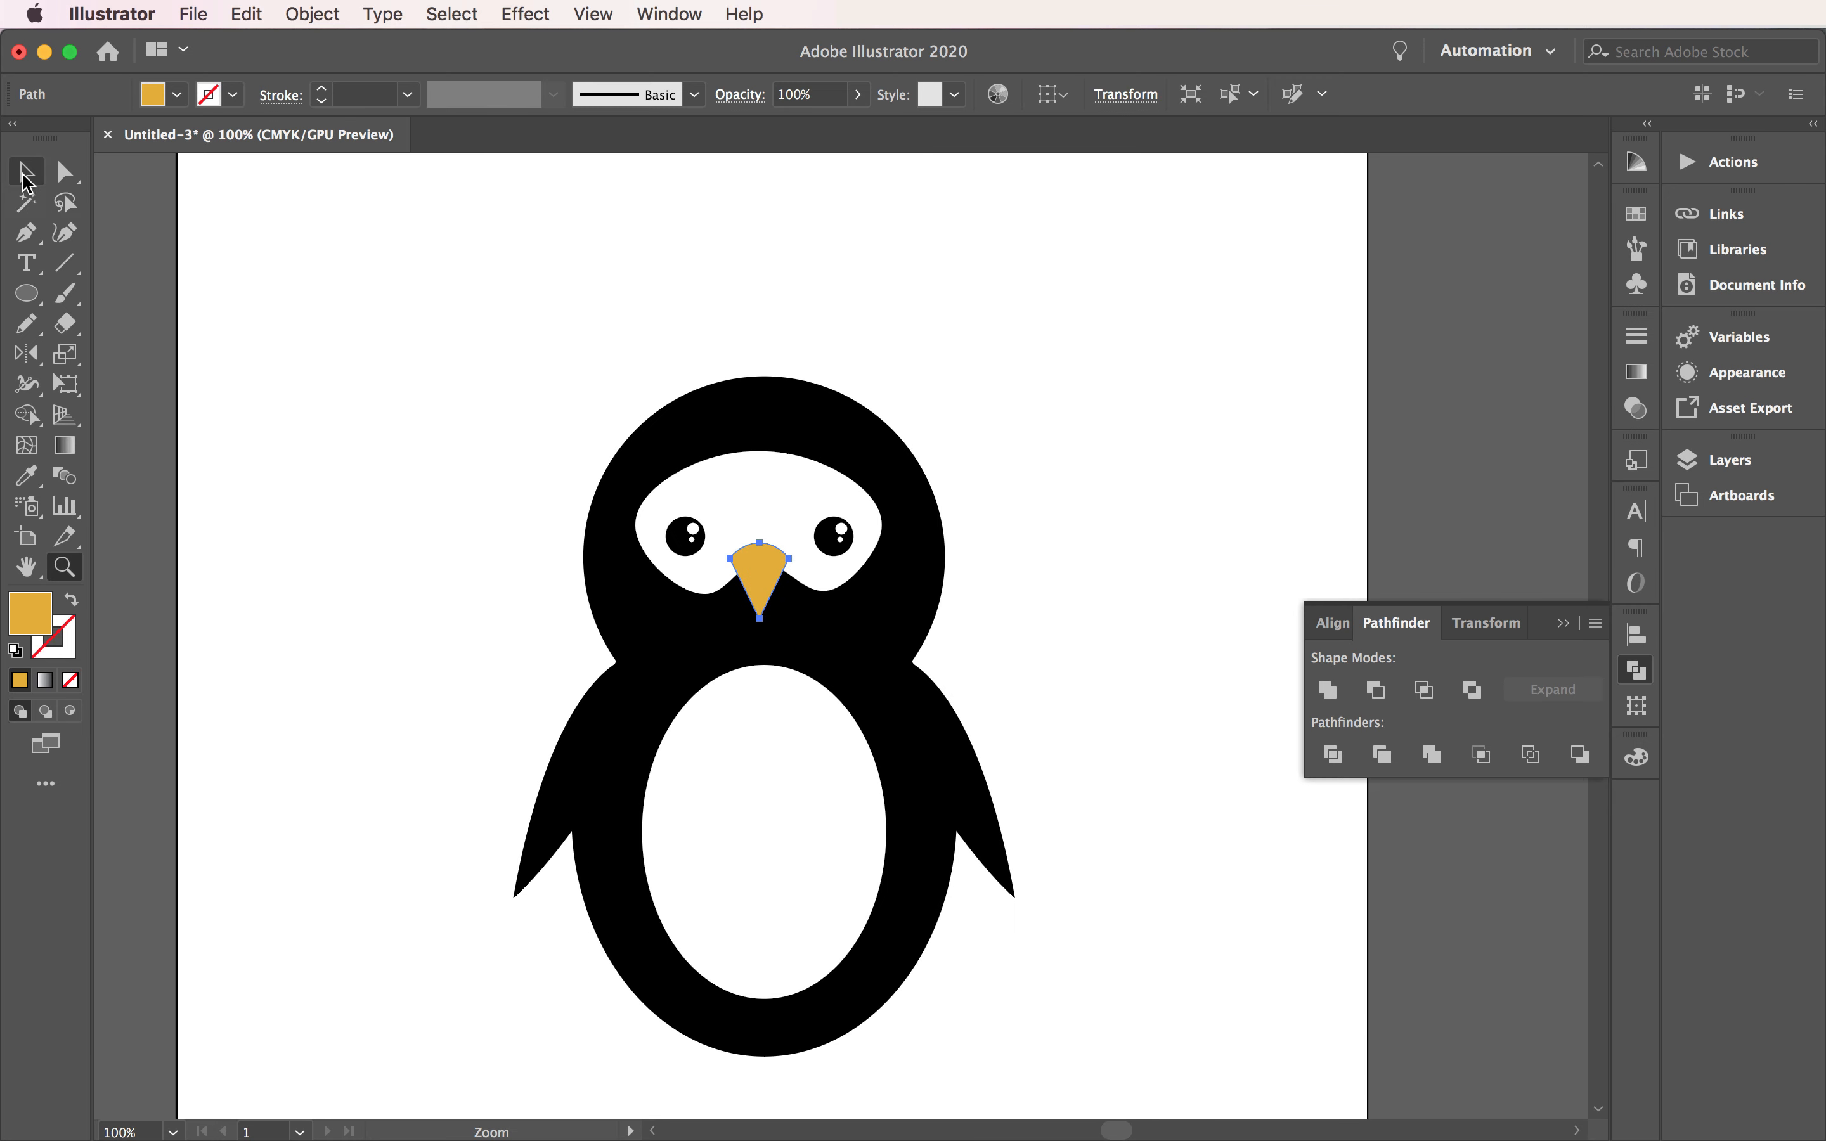
left_click(979, 579)
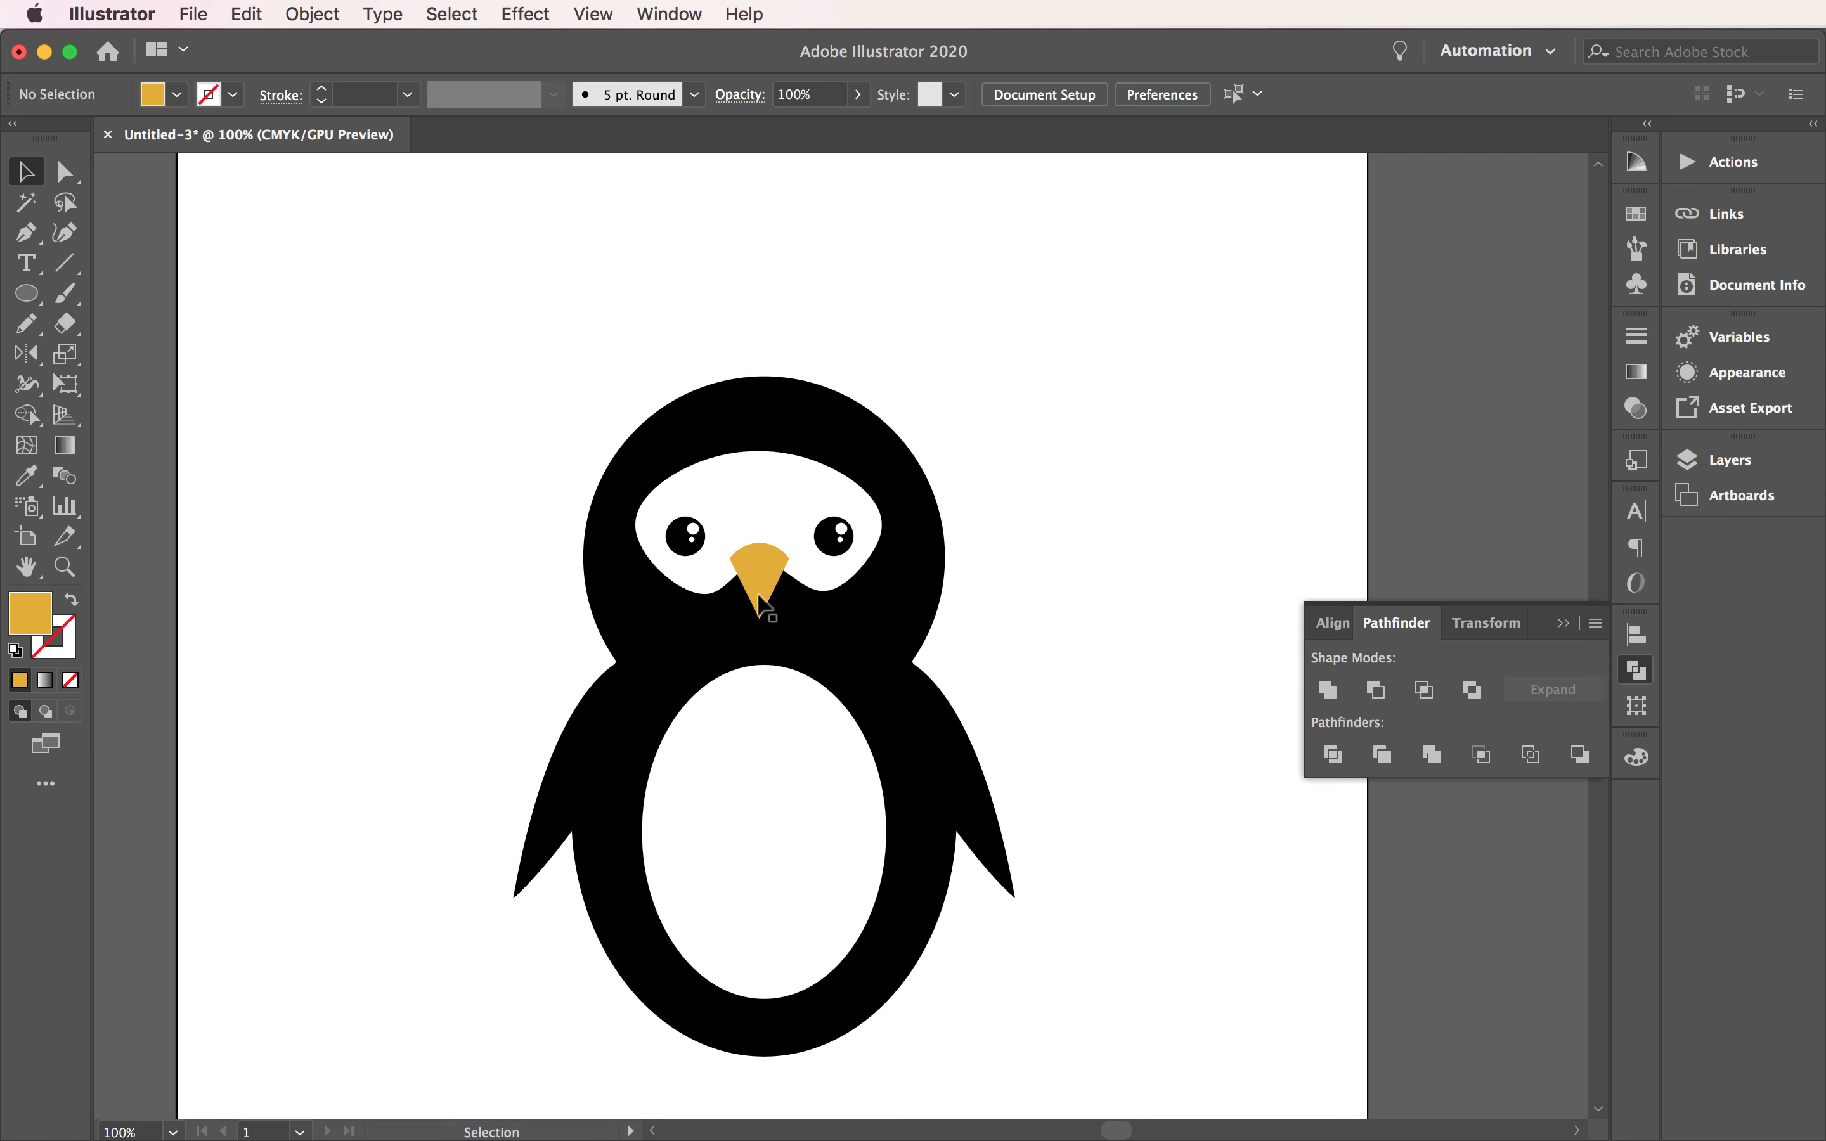
Step: Try the beak lower, below the white face, and move it back up between the eyes
left_click_drag(758, 583, 765, 624)
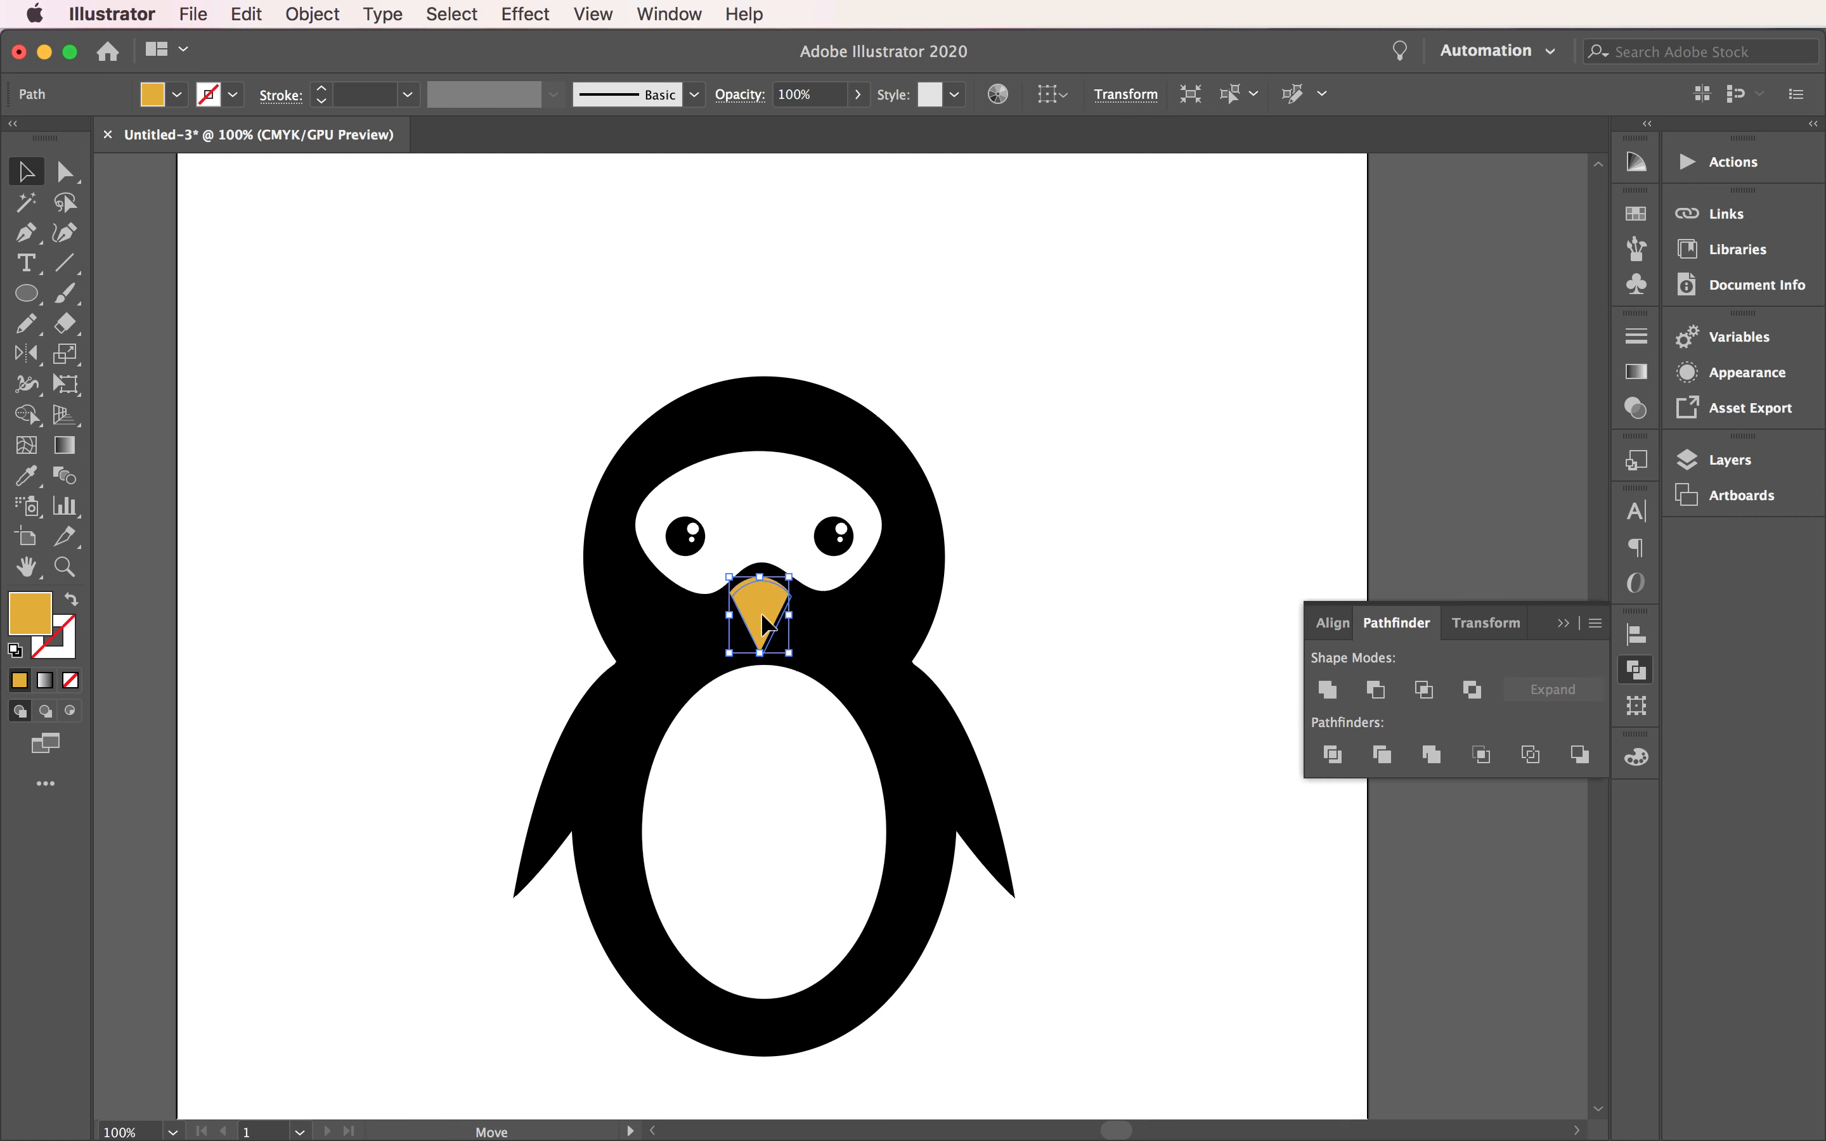
left_click(1192, 483)
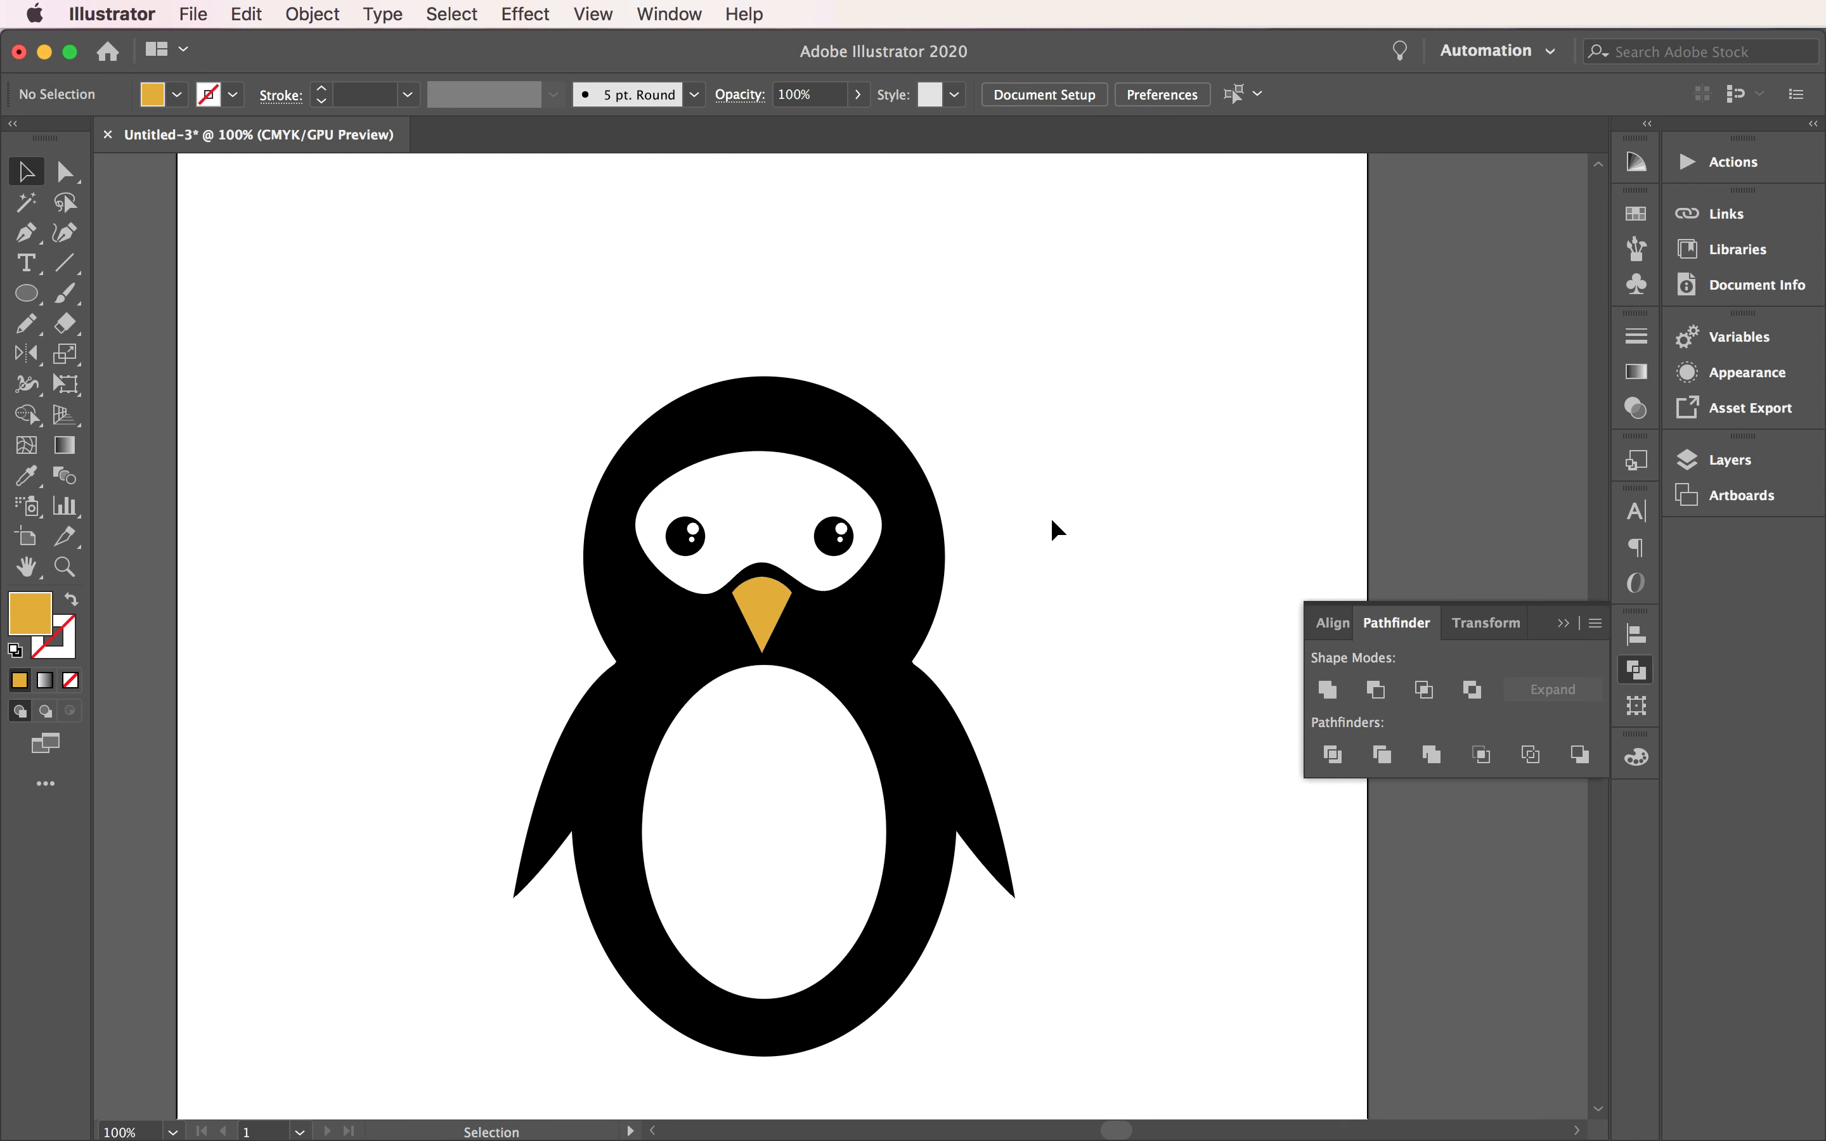
left_click_drag(761, 608, 759, 570)
left_click(1147, 440)
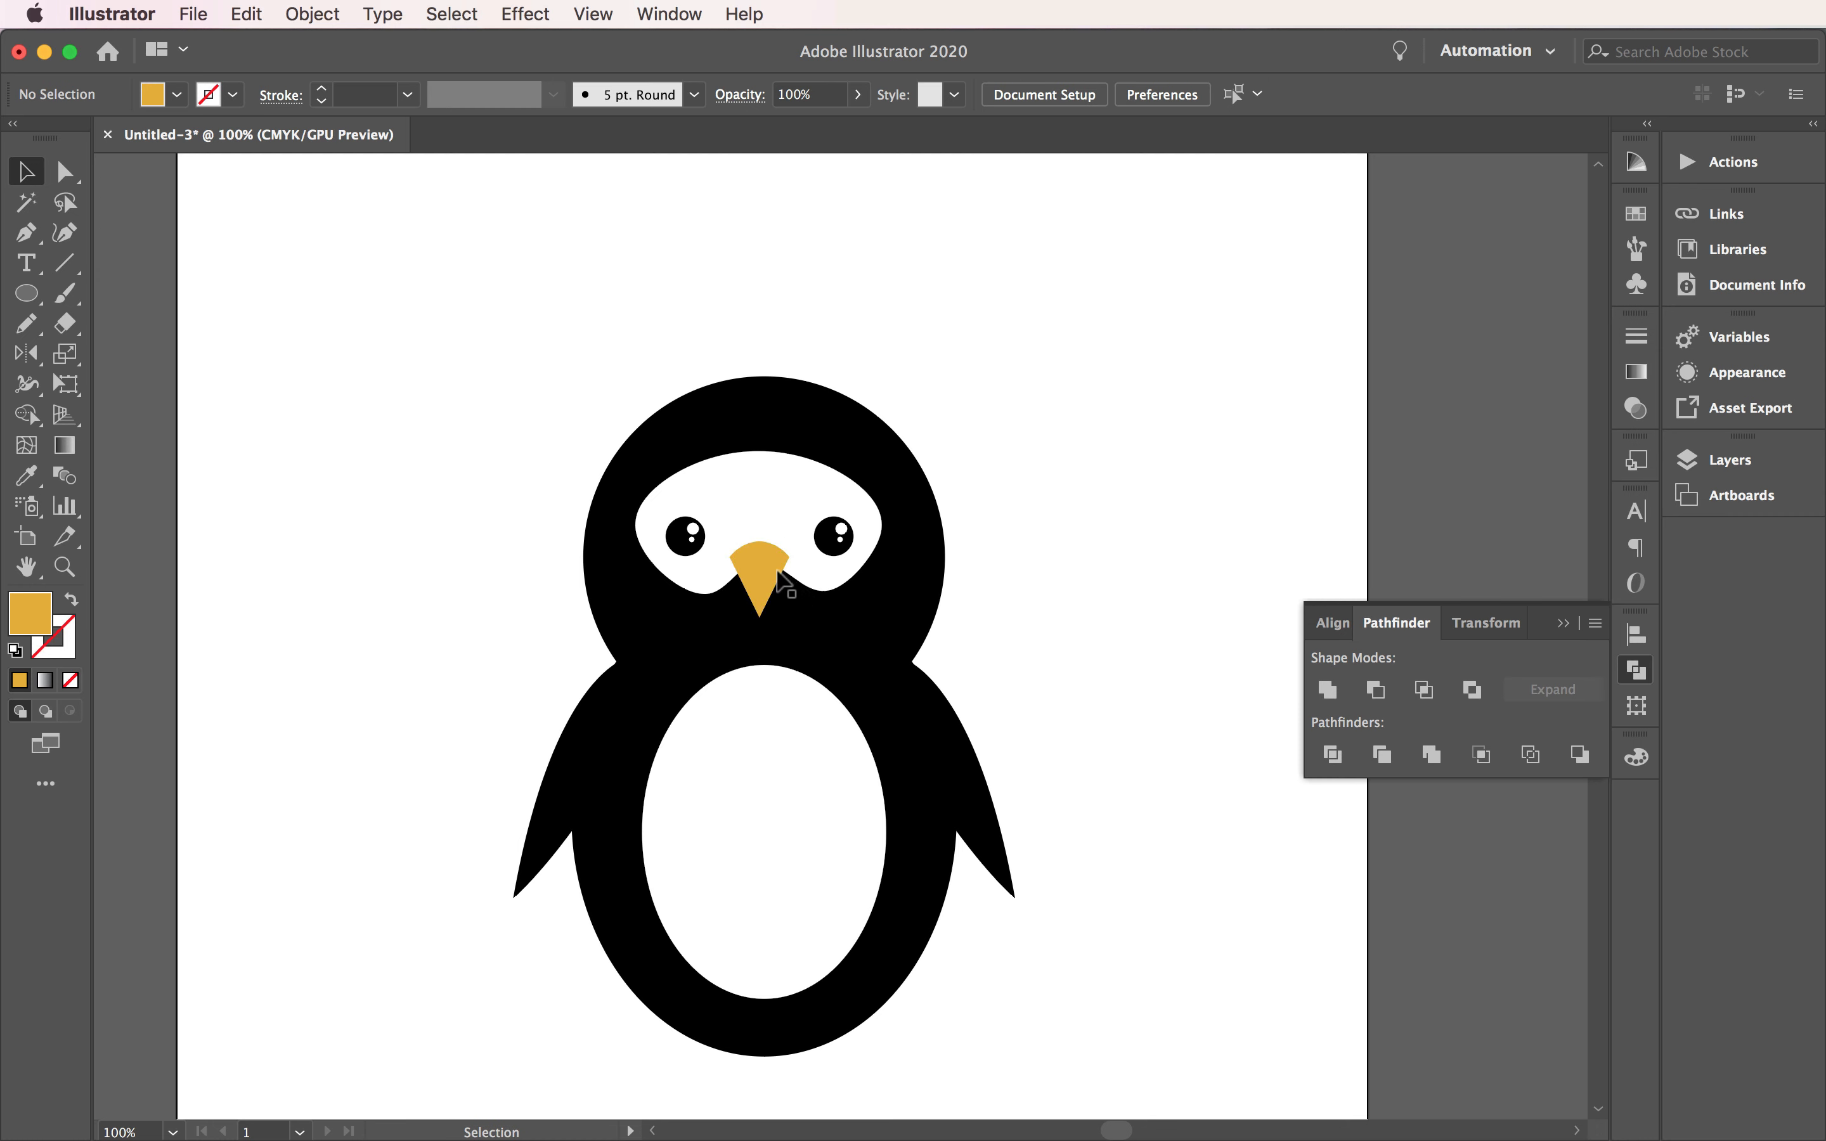
Step: Shorten the beak by raising its lower tip while keeping its width and top edge
left_click(764, 591)
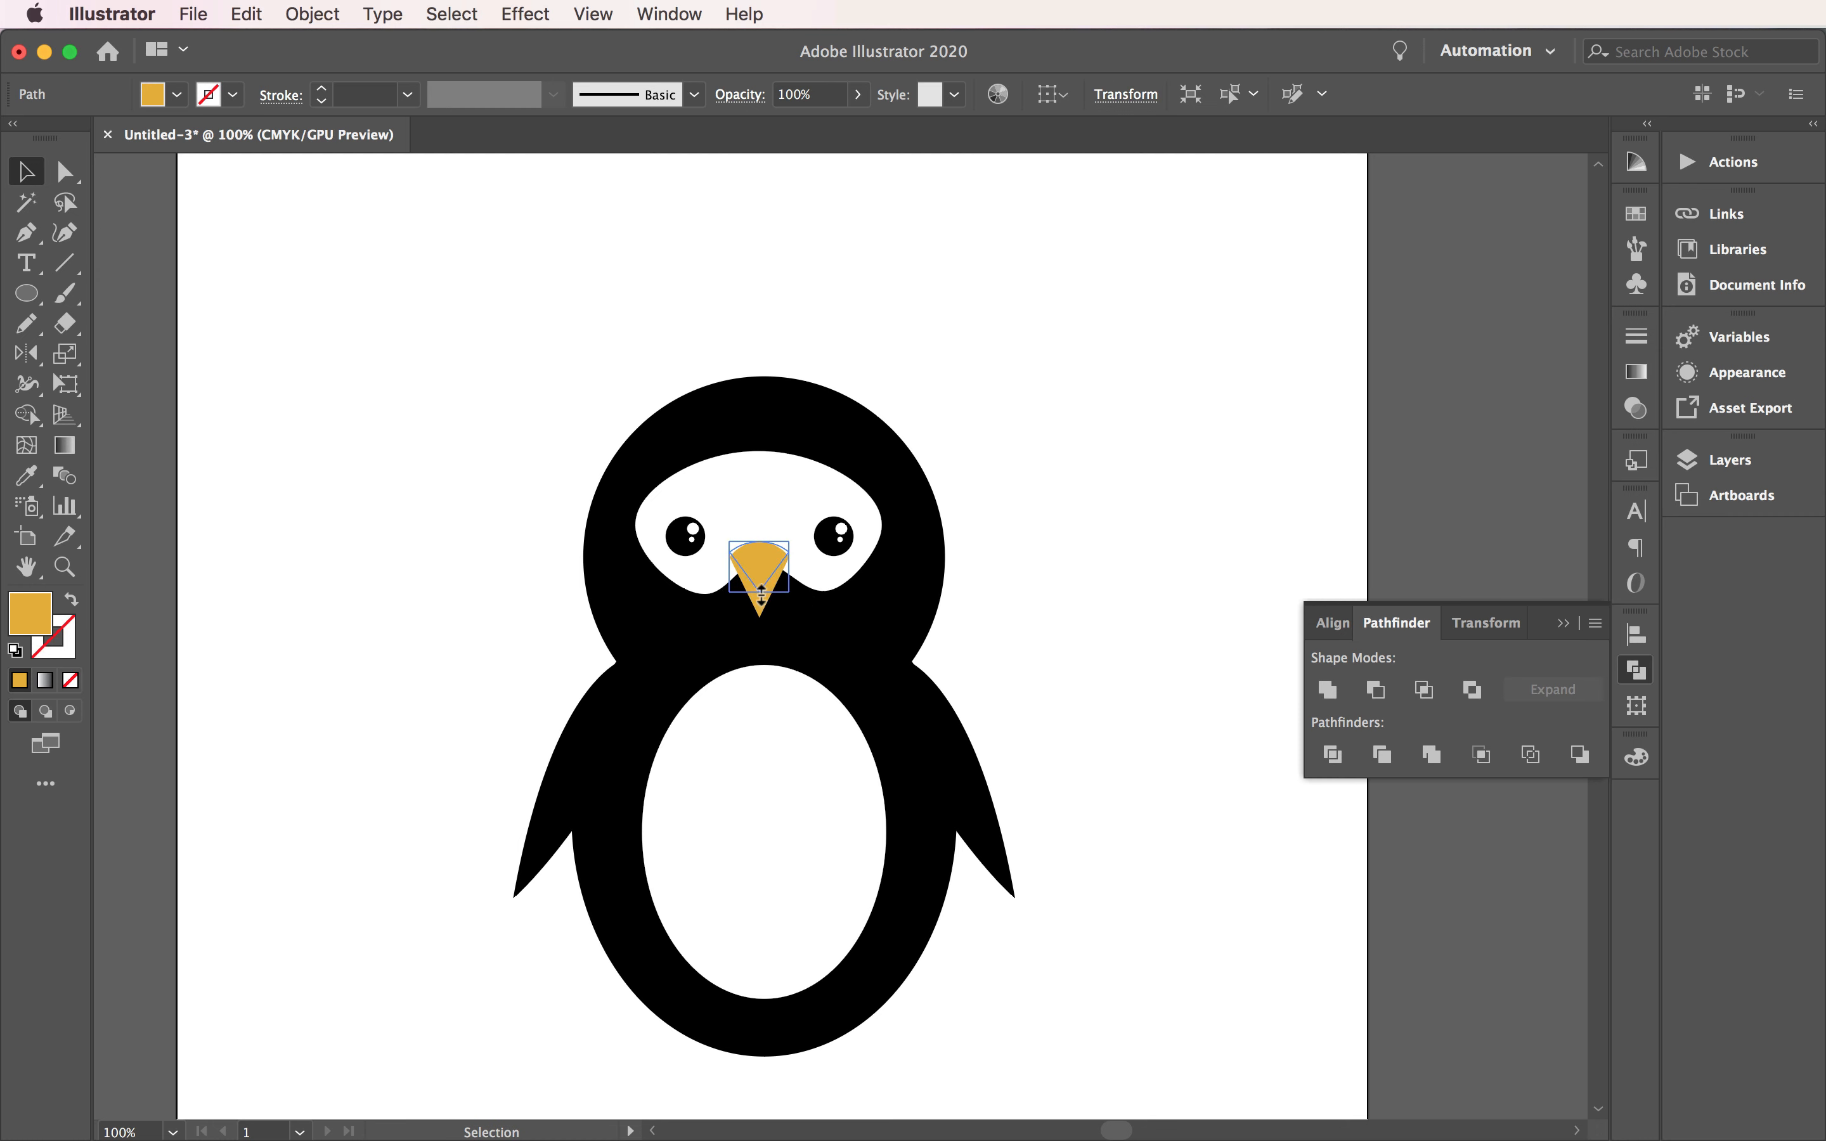
left_click(1145, 460)
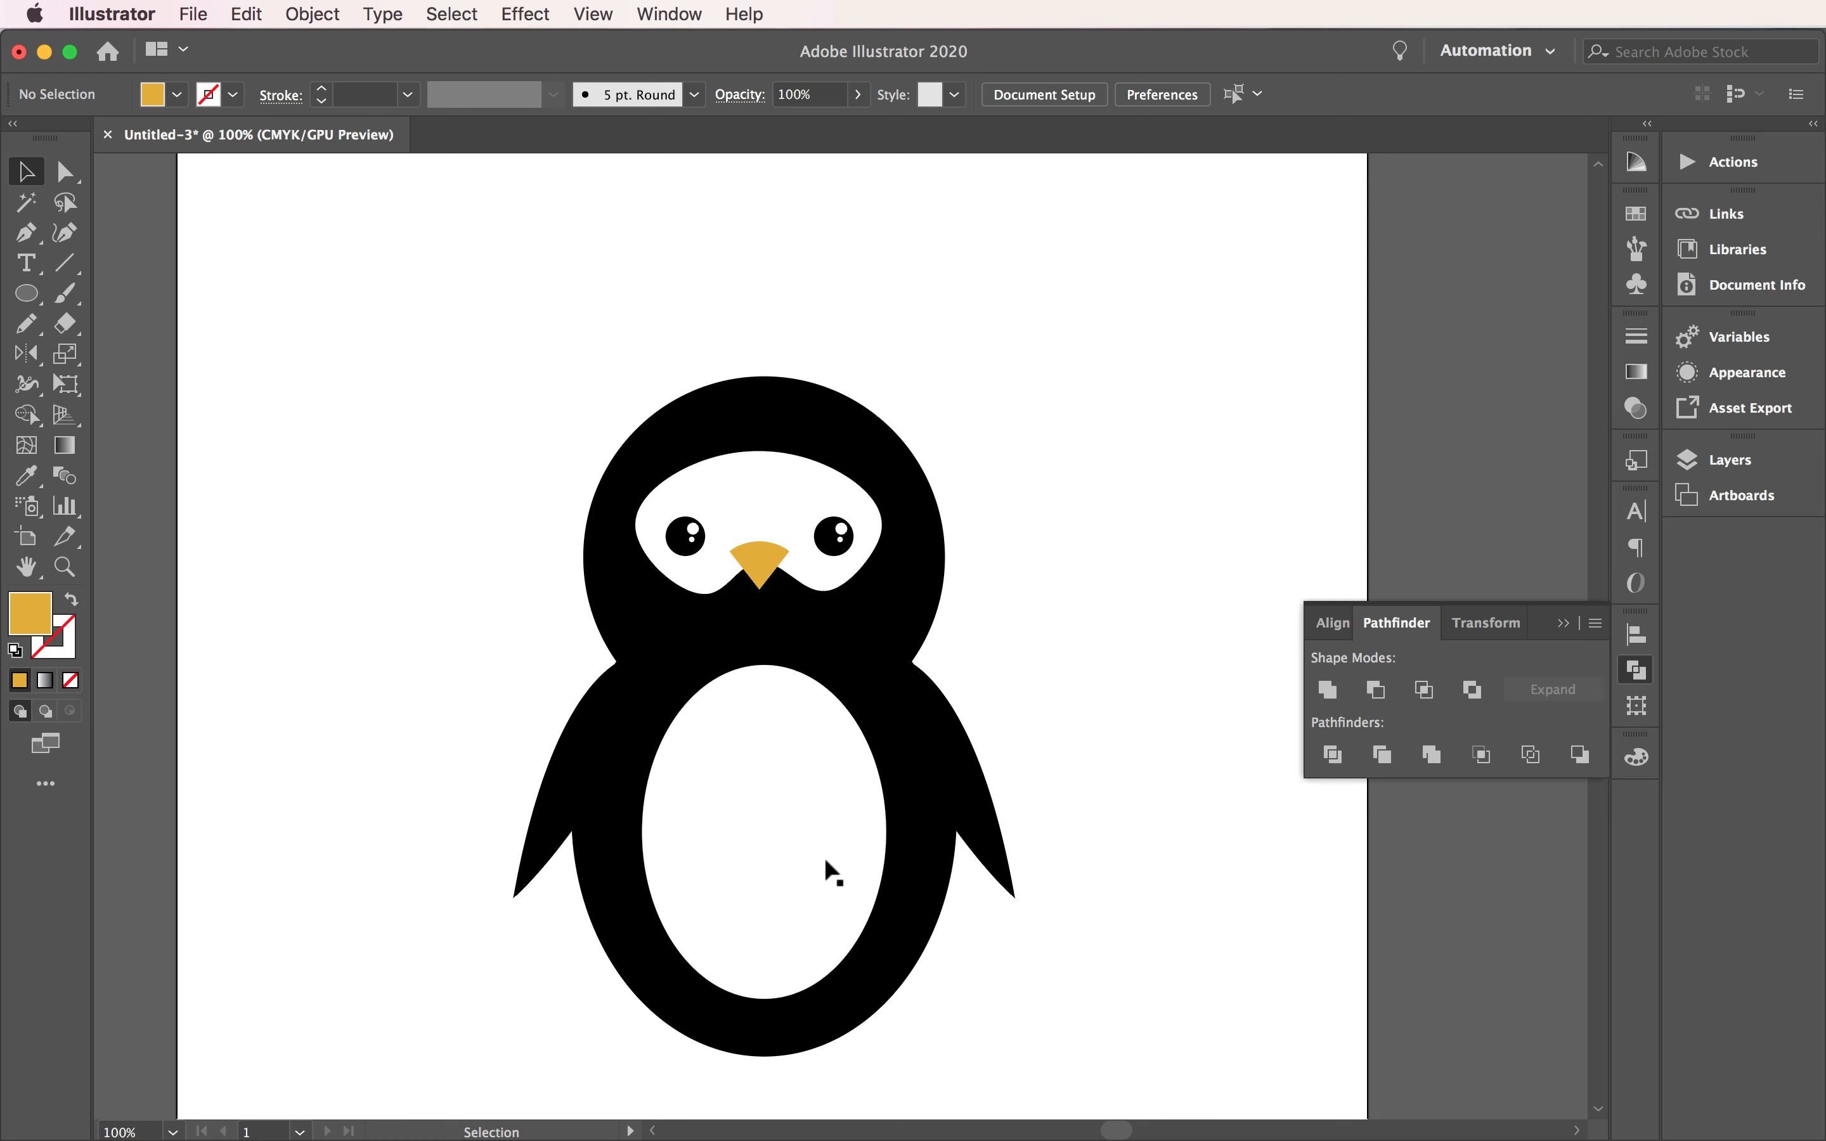
scroll(825, 858, "down", 4)
scroll(825, 847, "right", 1)
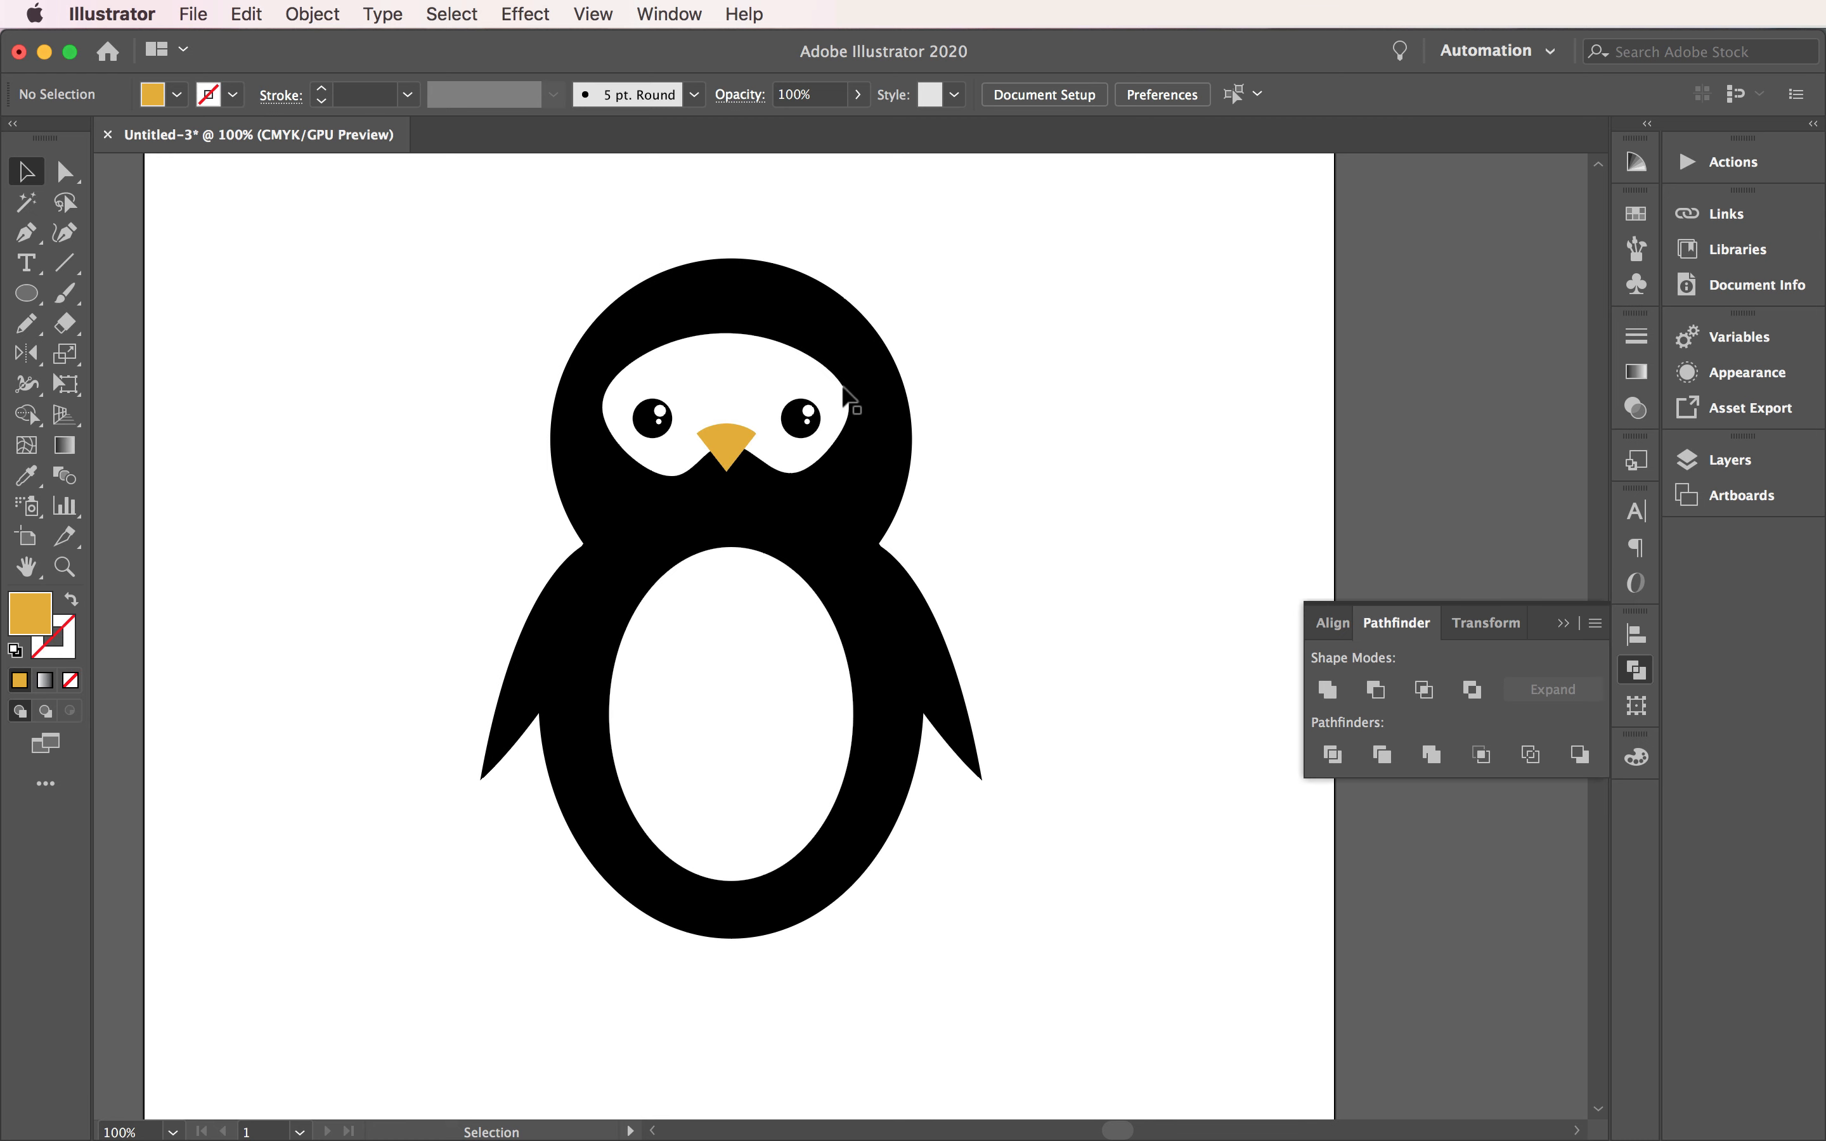
Step: Ungroup the black penguin silhouette completely so the head, body and wings are separate objects, and deselect them
left_click(910, 476)
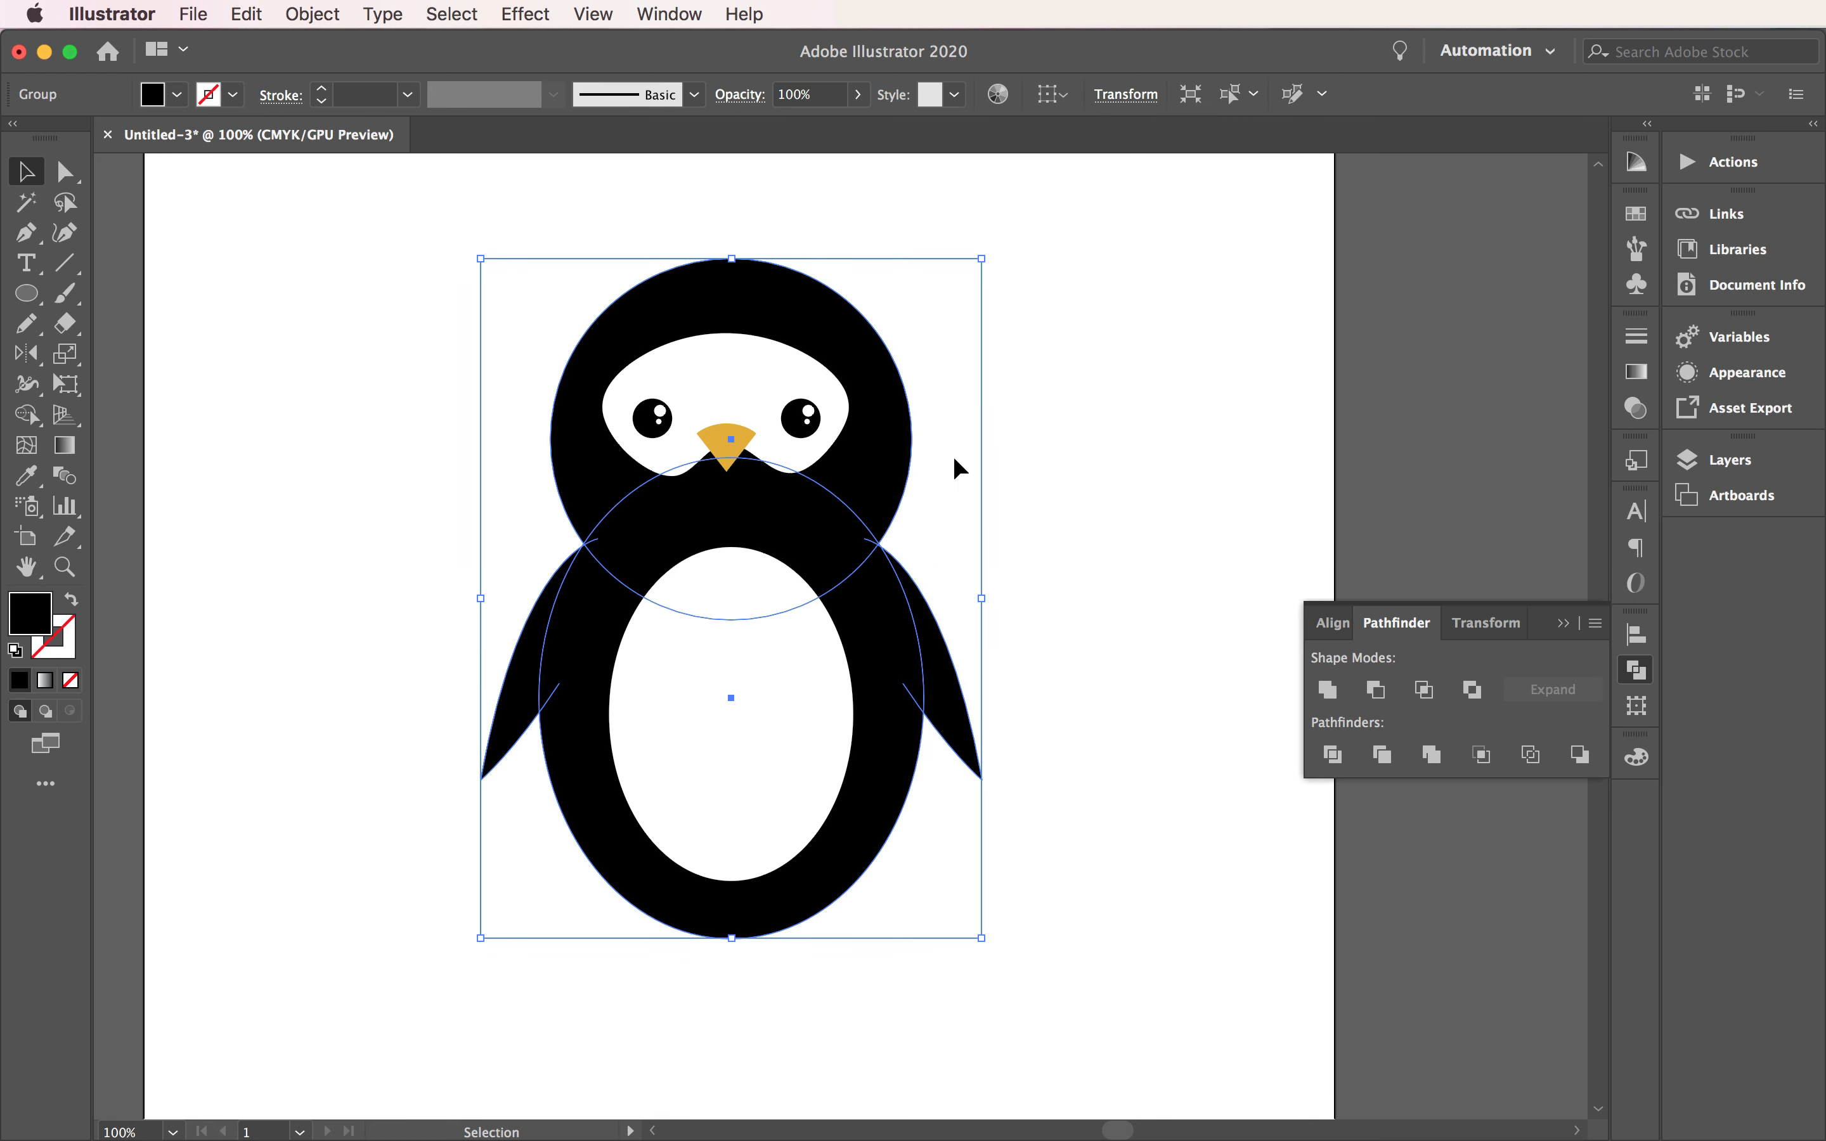
left_click(1028, 397)
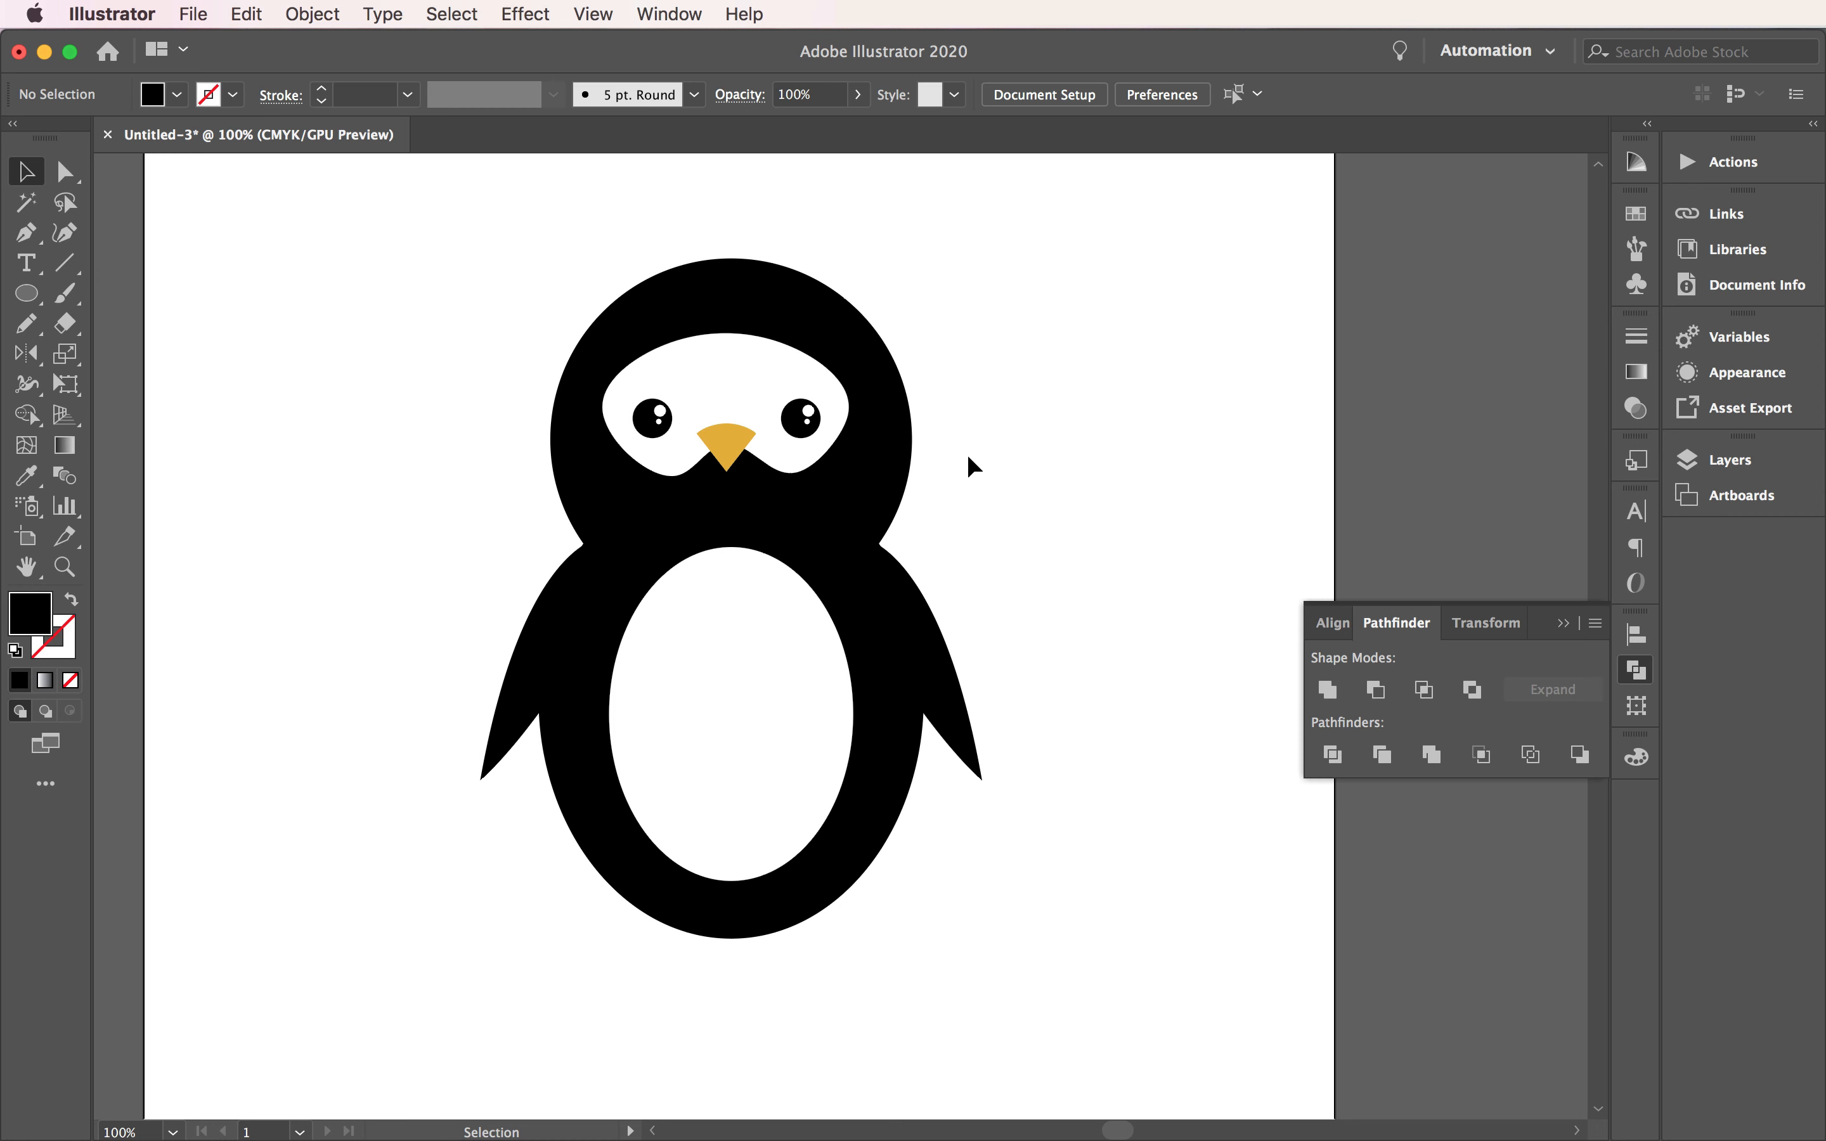
left_click(888, 471)
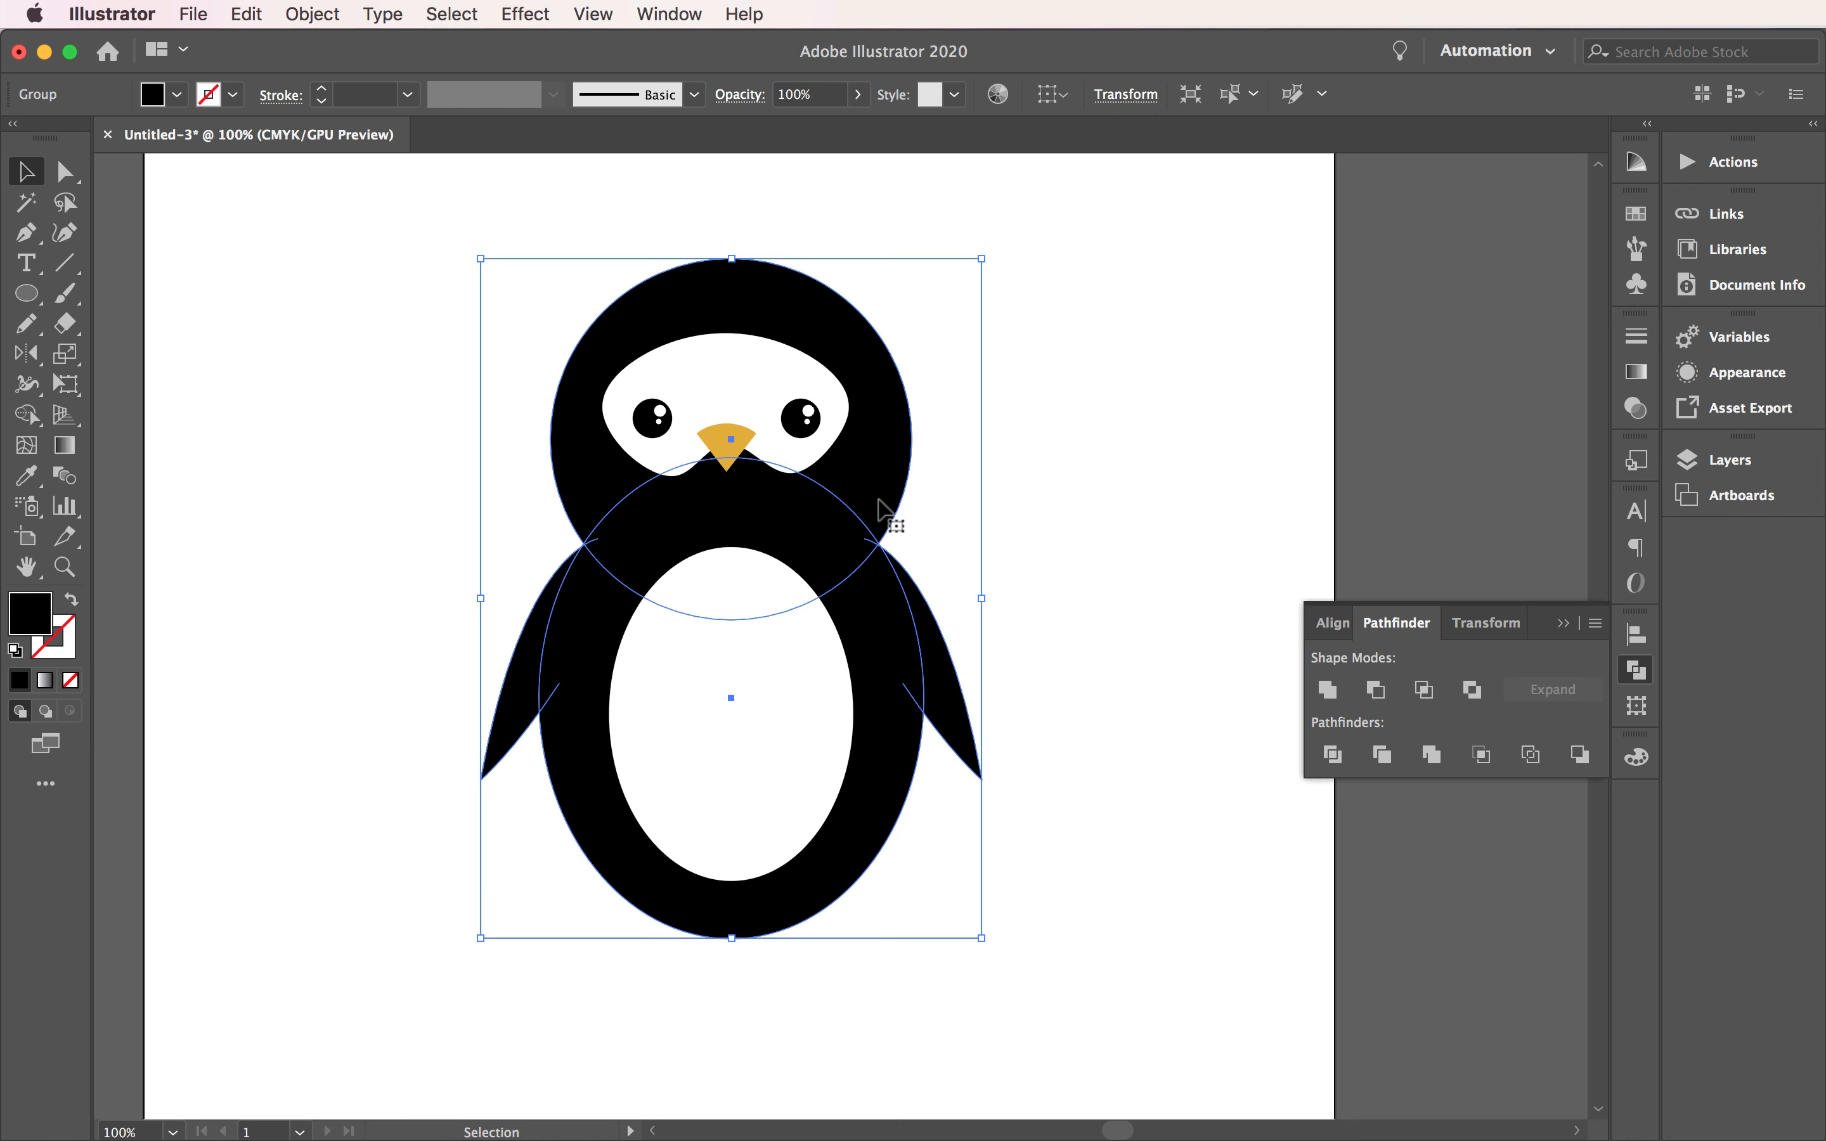
left_click(330, 16)
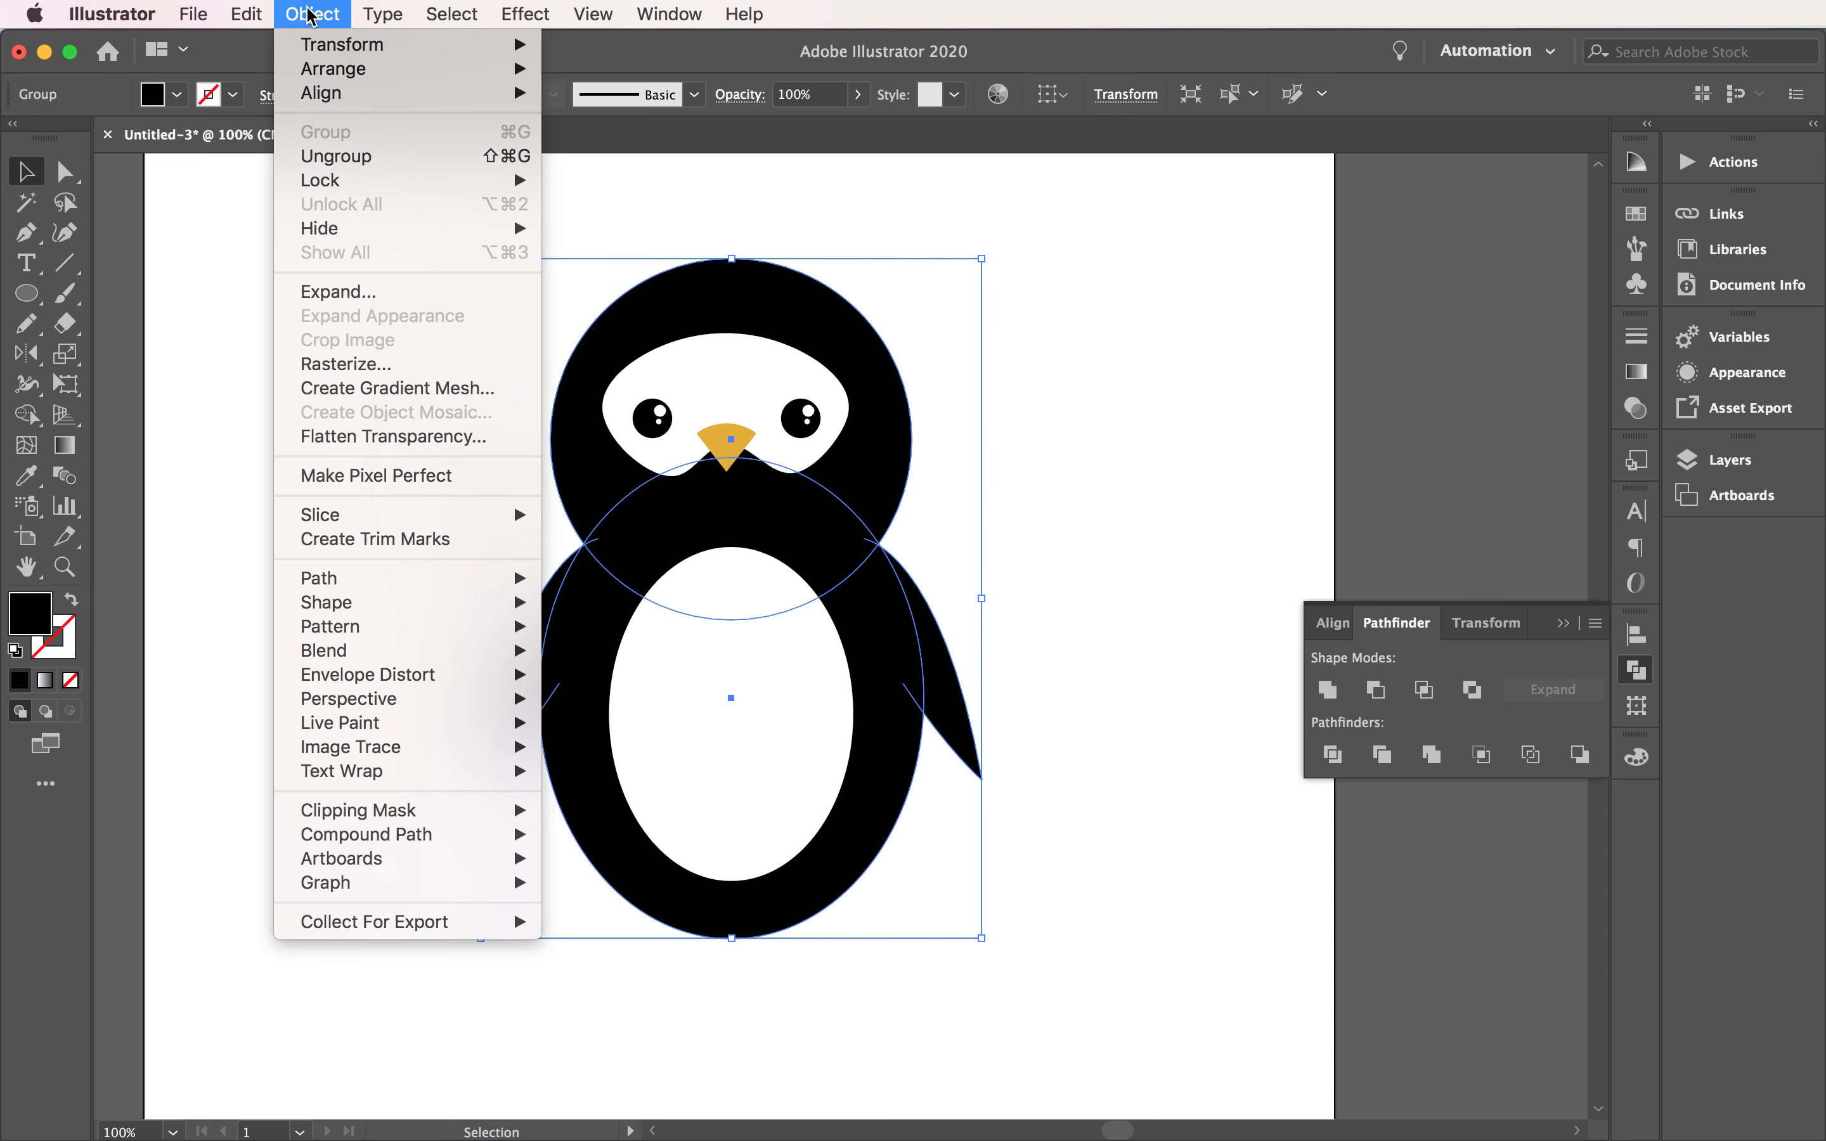
left_click(326, 156)
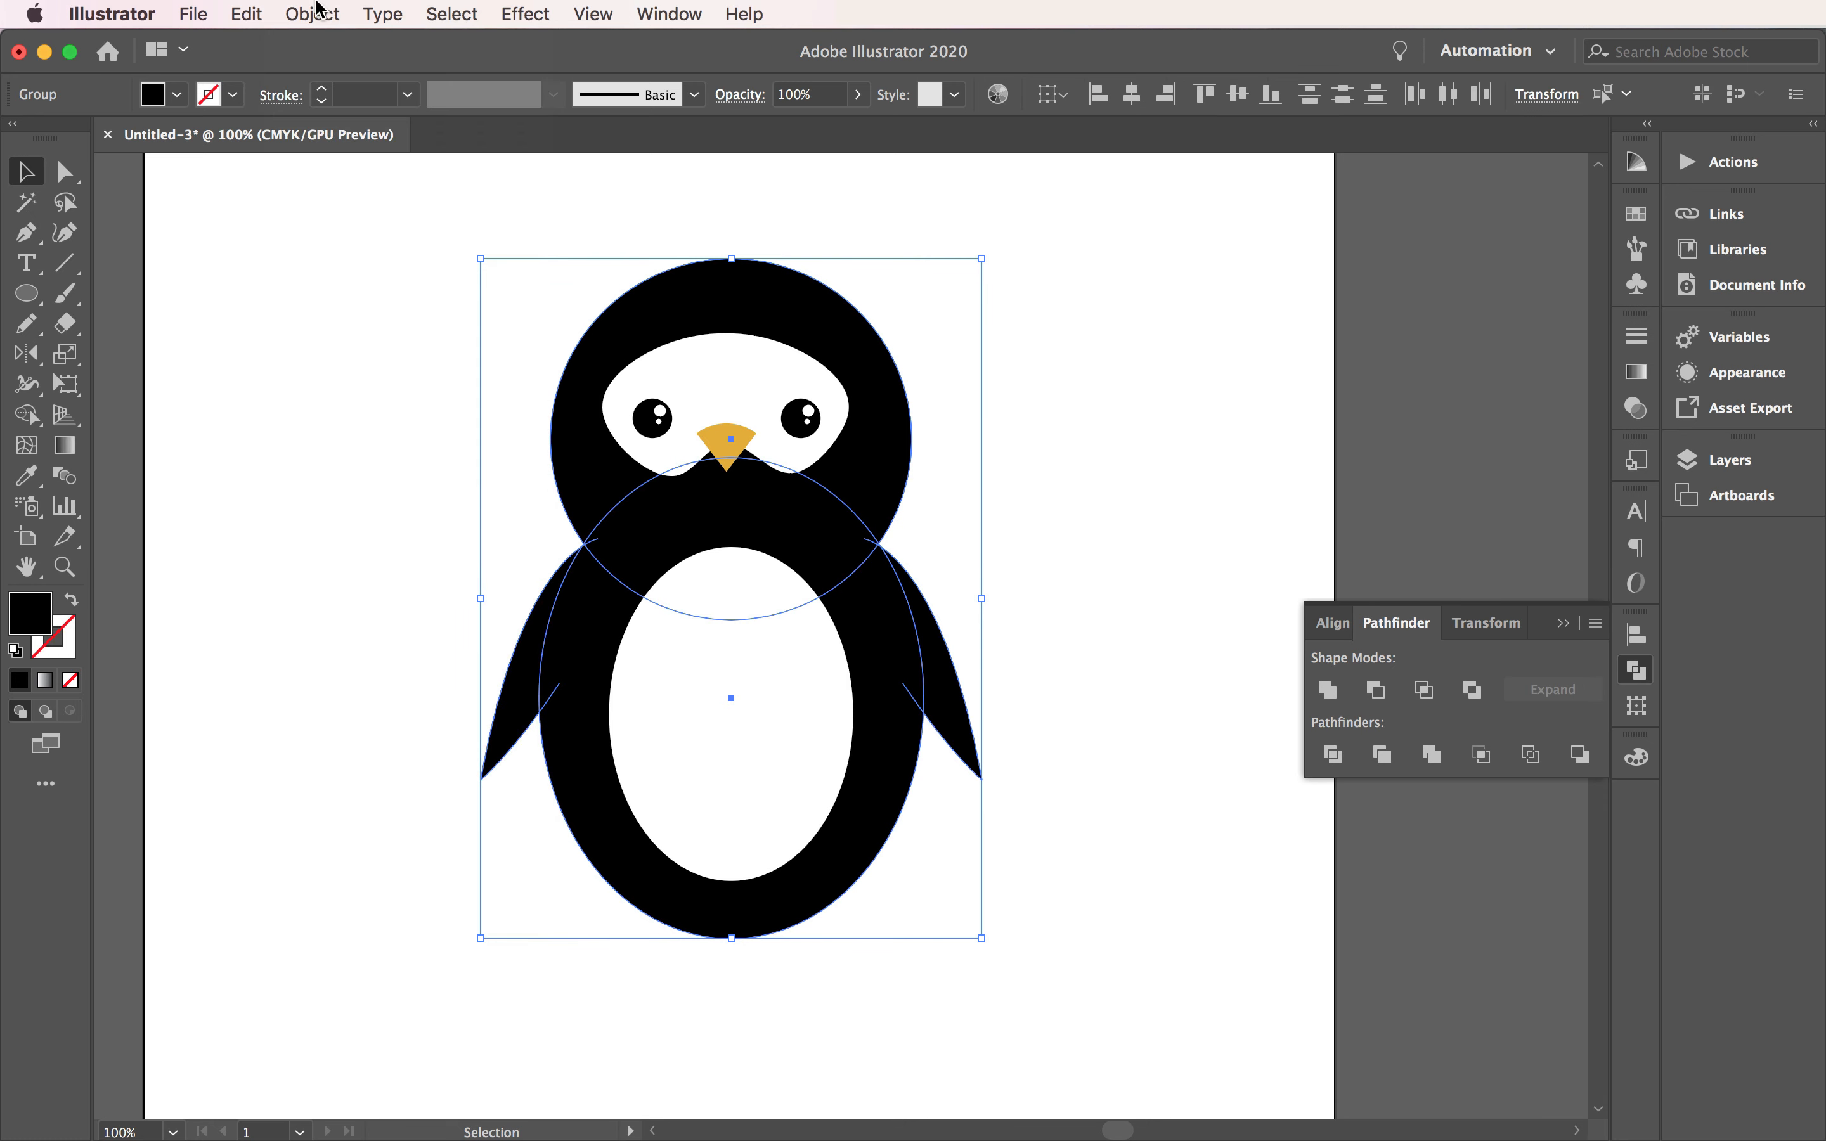
left_click(317, 11)
left_click(330, 156)
left_click(952, 480)
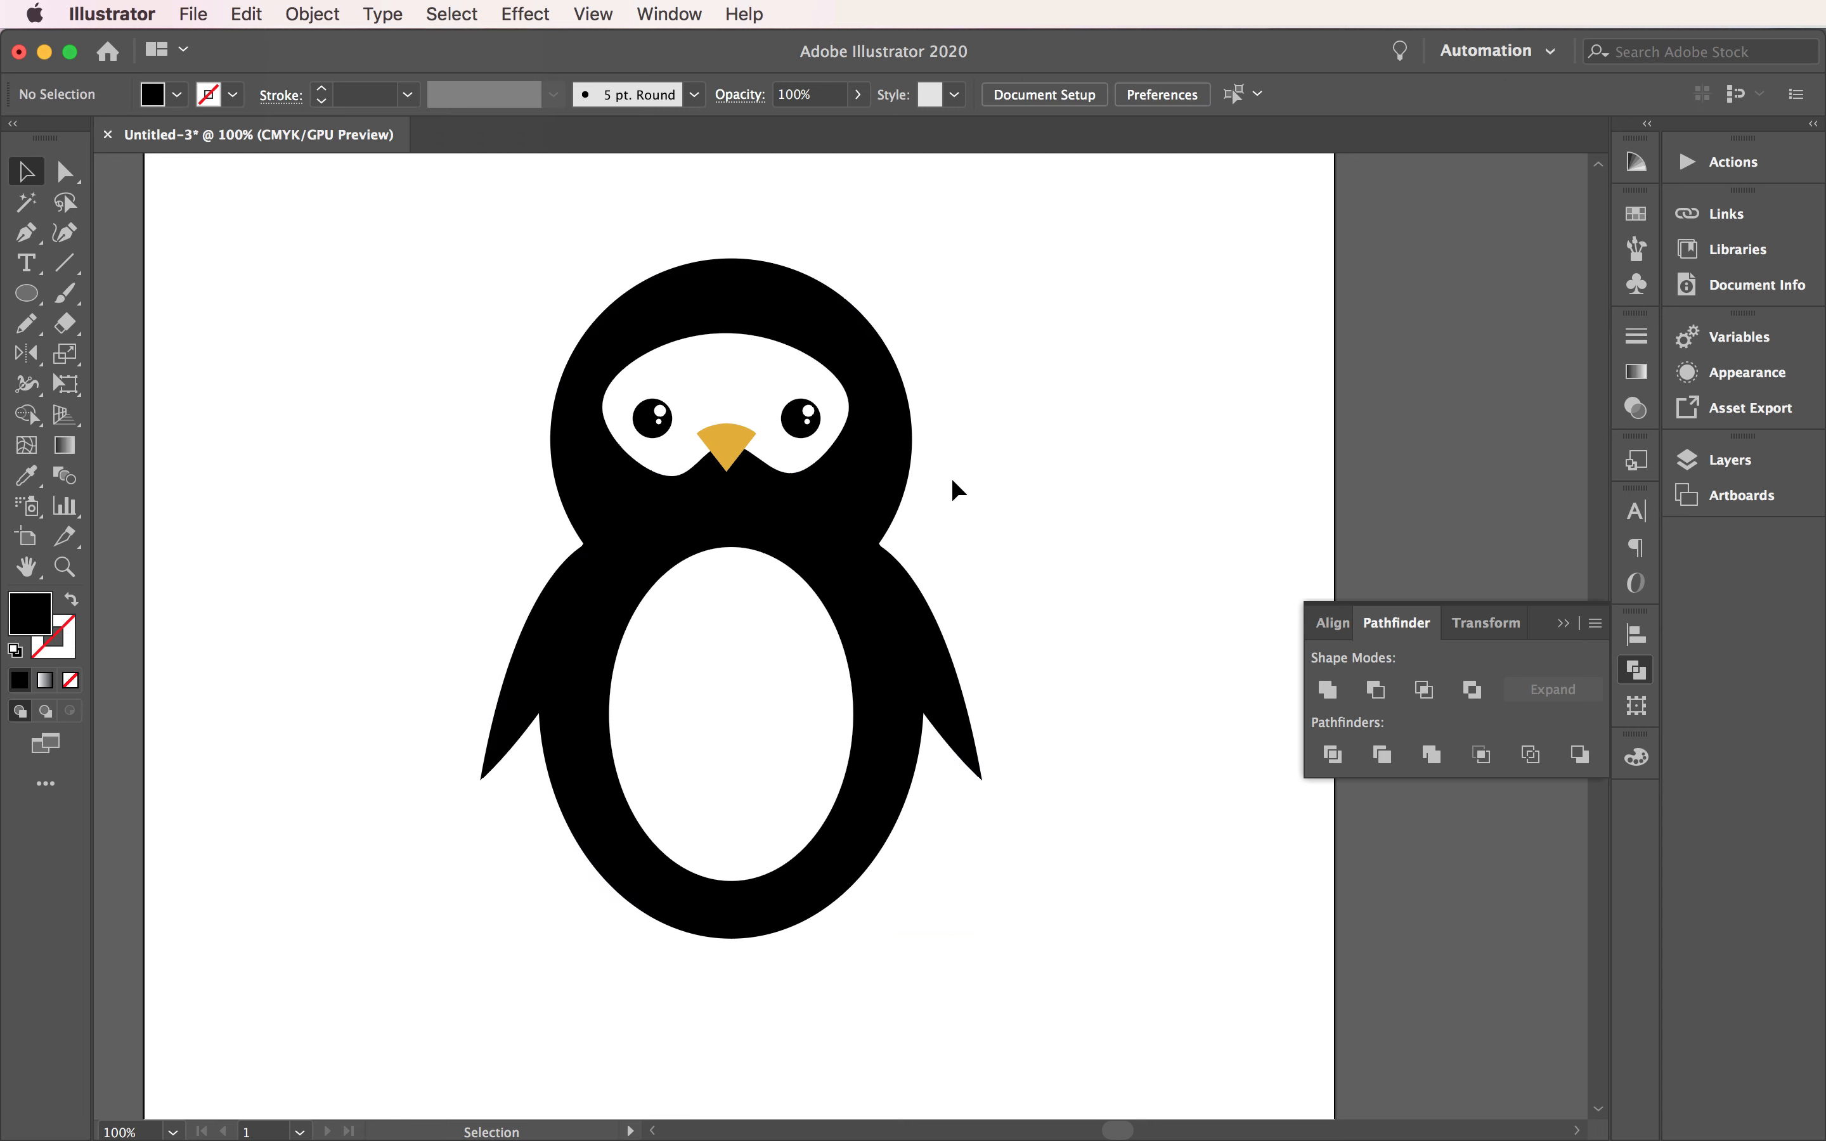
Step: Move the black head circle down so it overlaps the body more, and deselect it
left_click(913, 469)
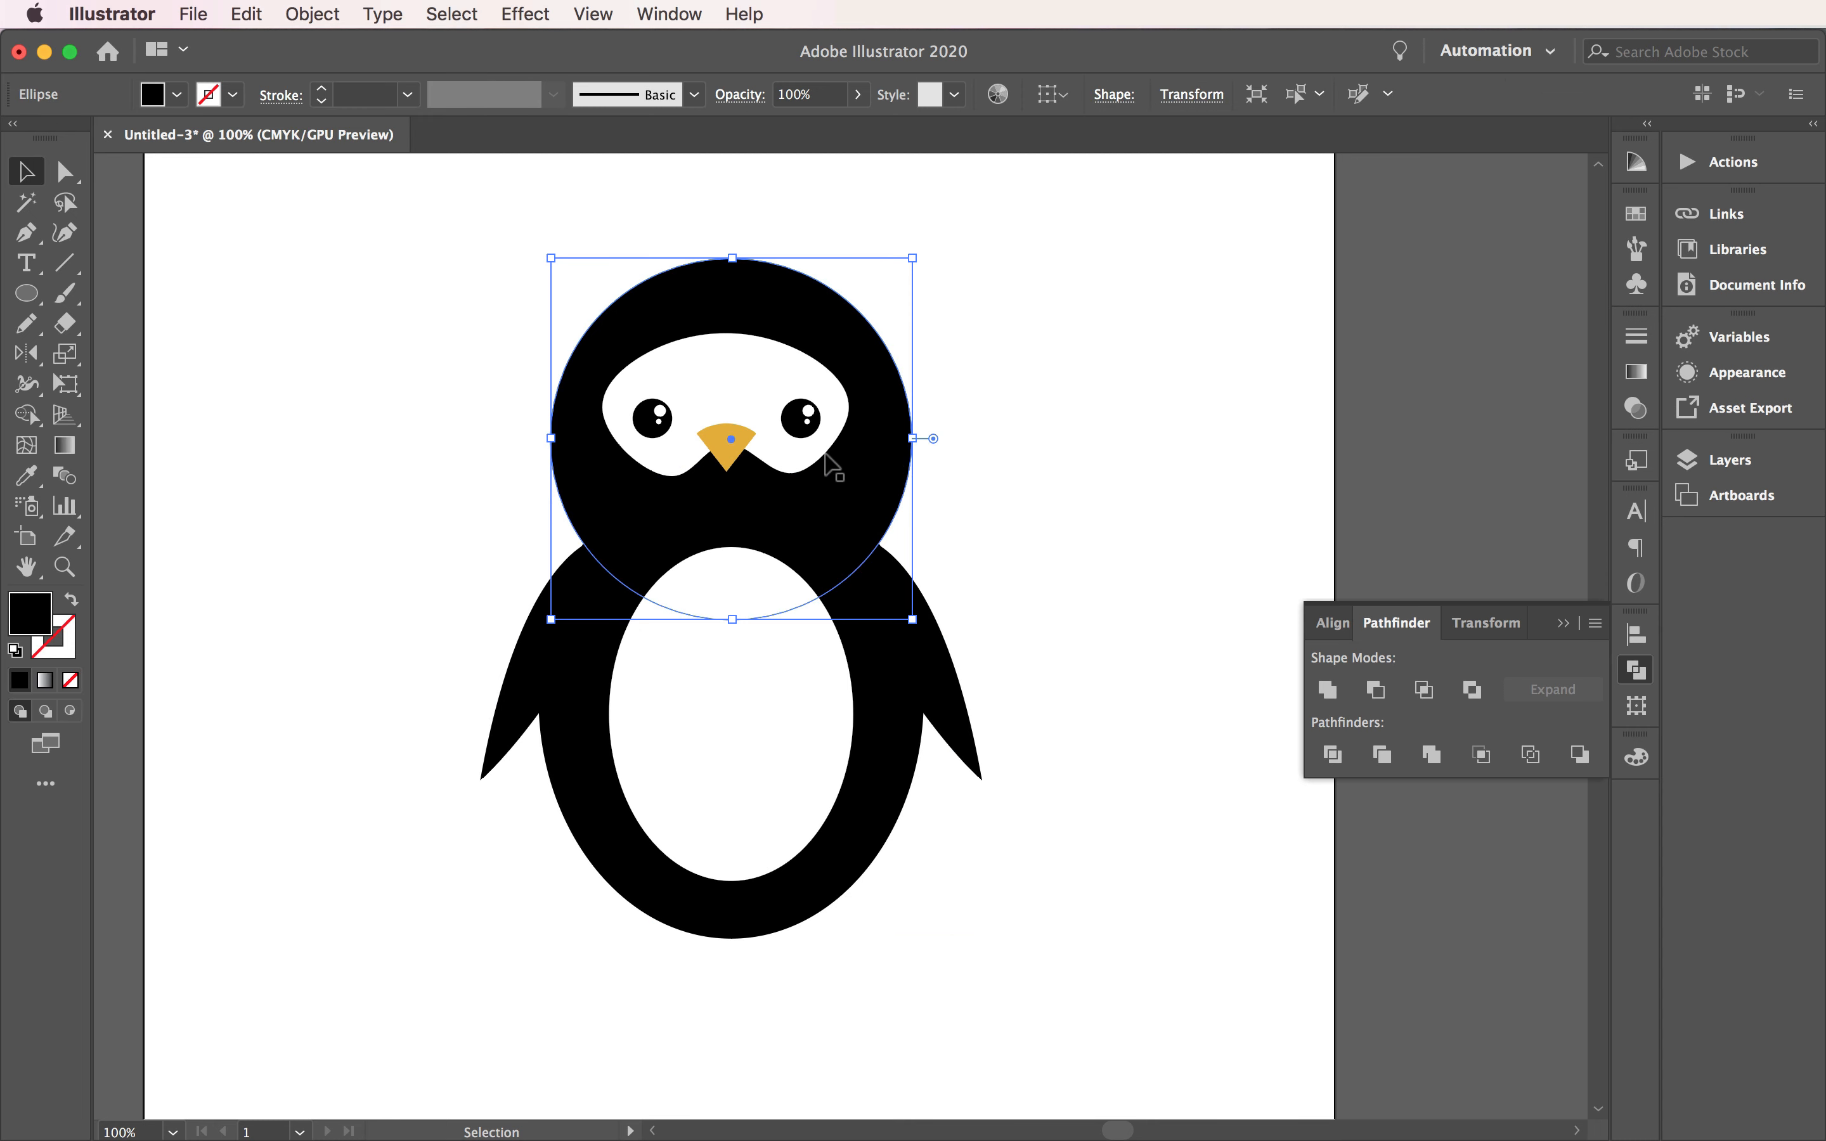
left_click_drag(856, 489, 858, 530)
left_click(992, 375)
Step: Group the white face, eyes and beak together, leaving the black head and body out of the group
left_click_drag(580, 257, 872, 479)
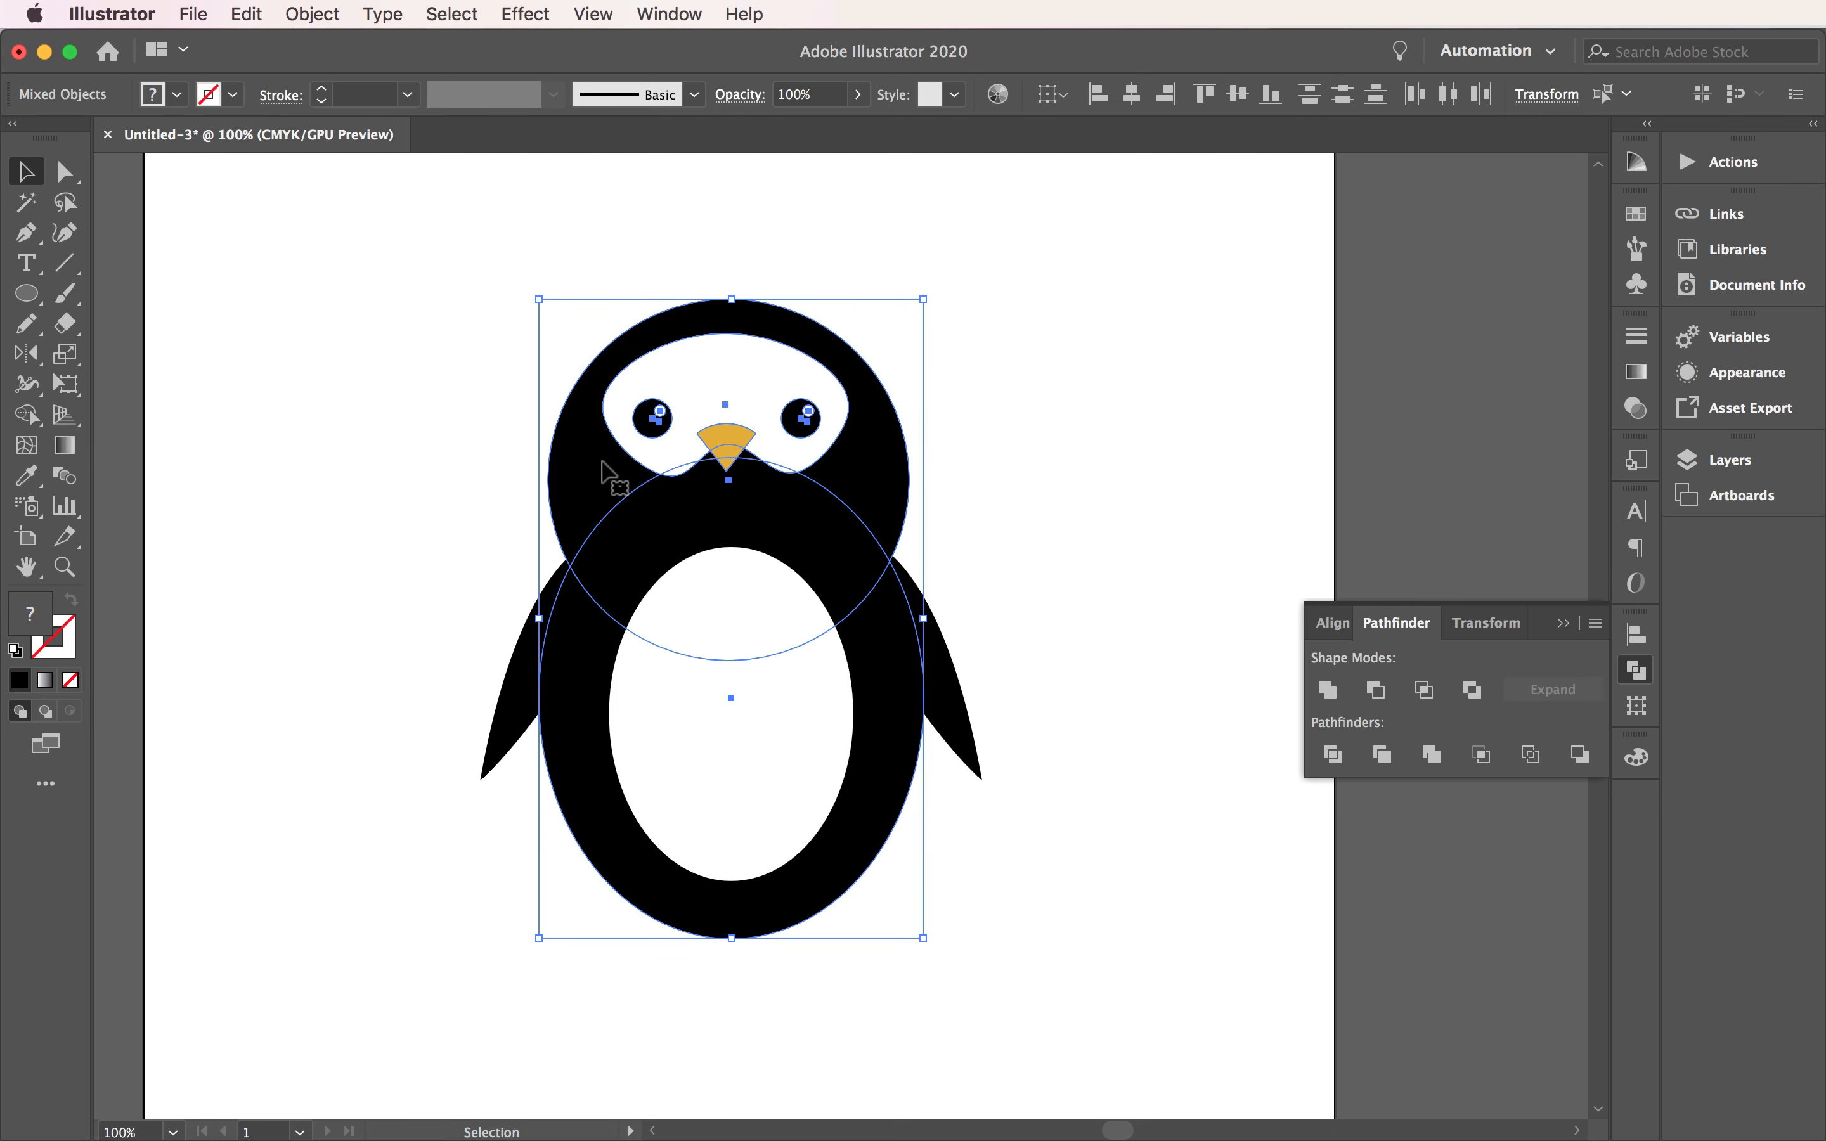
left_click(568, 434, "shift")
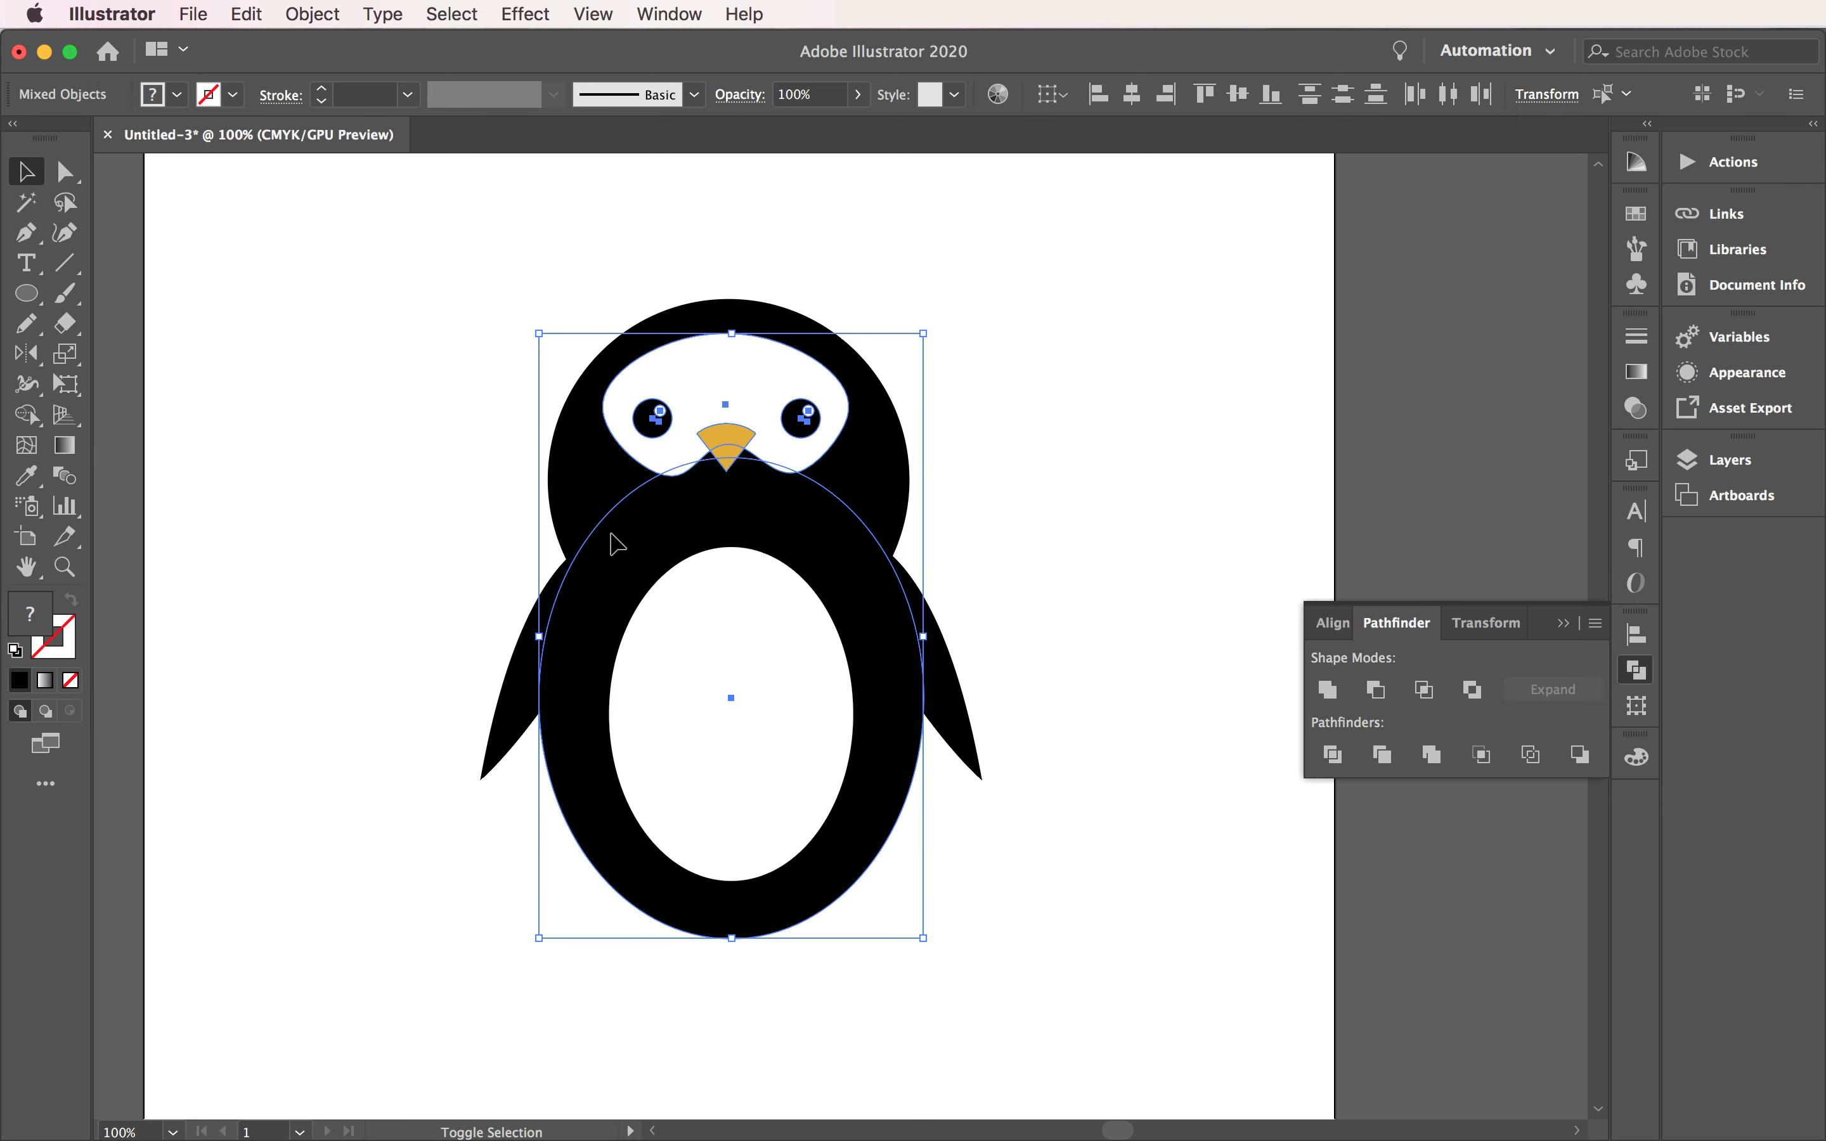
left_click(617, 528, "shift")
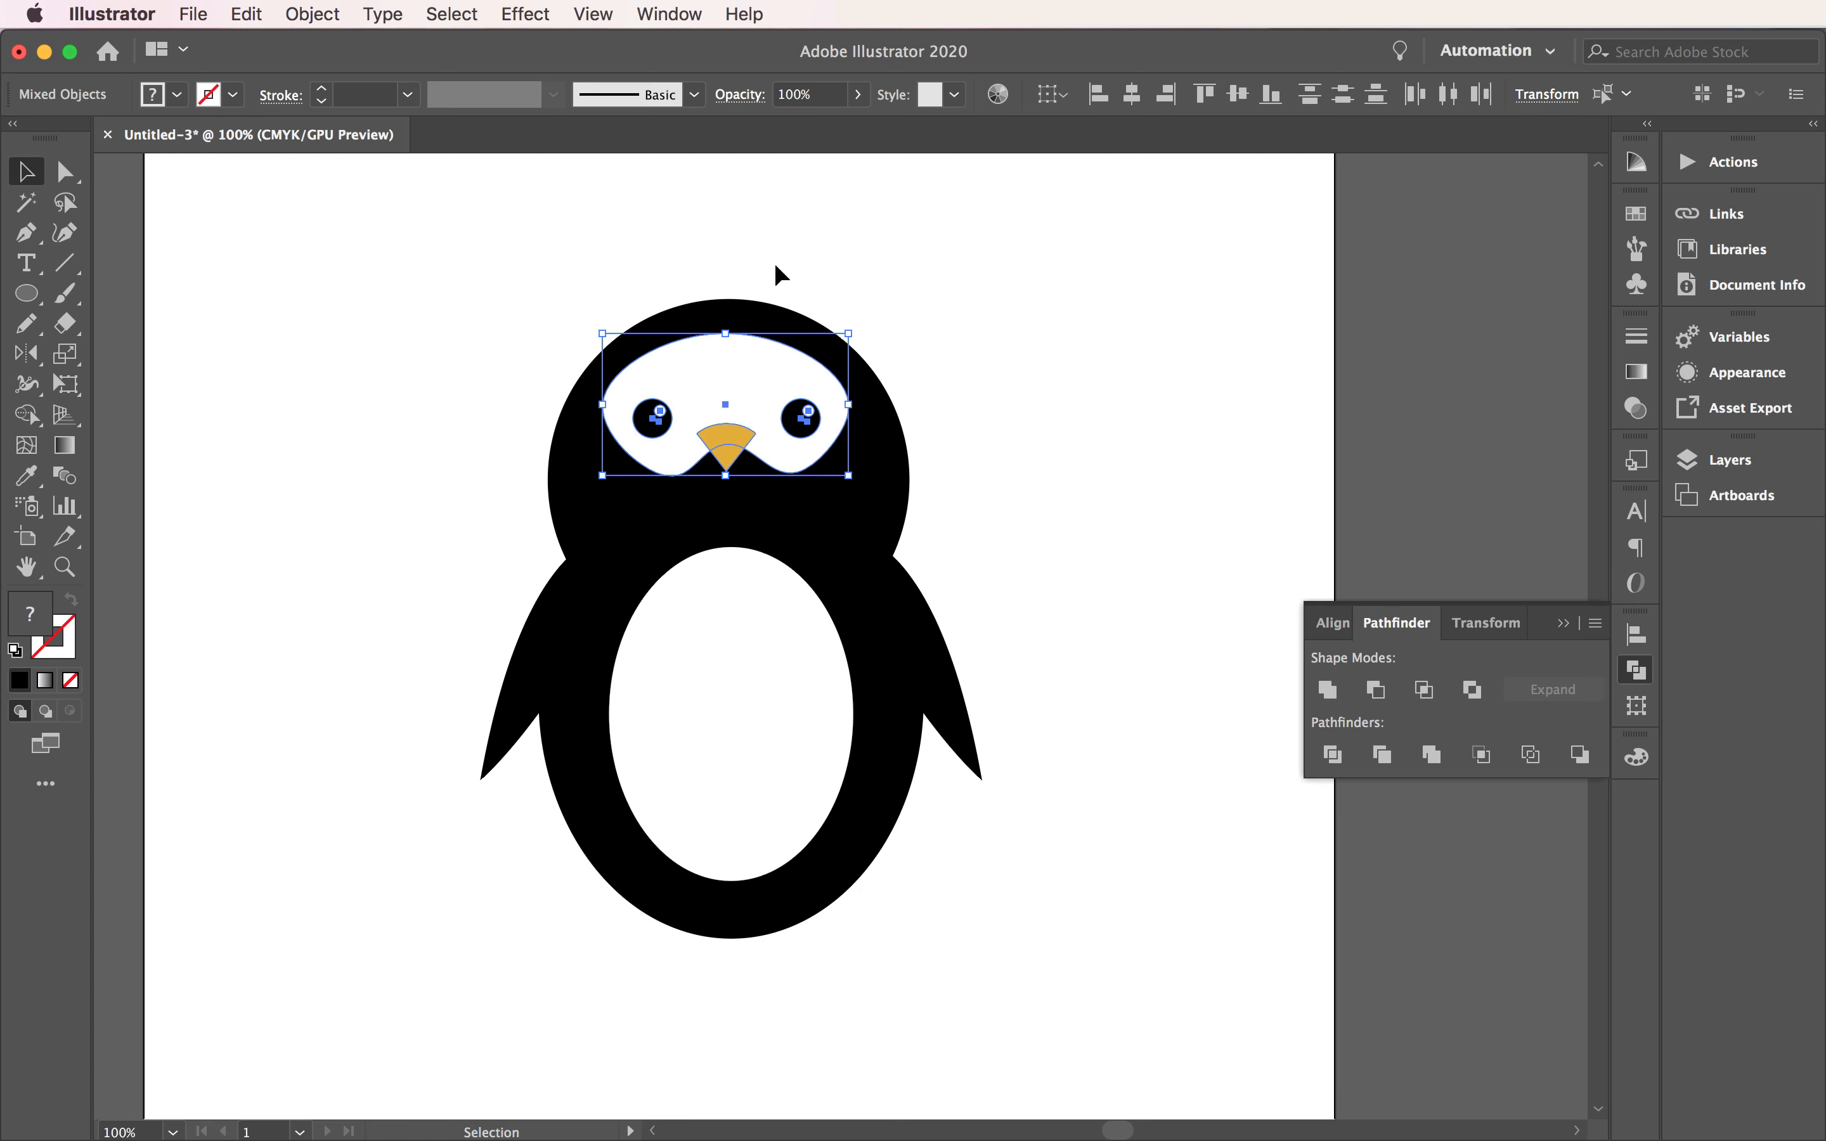
left_click(315, 13)
left_click(354, 130)
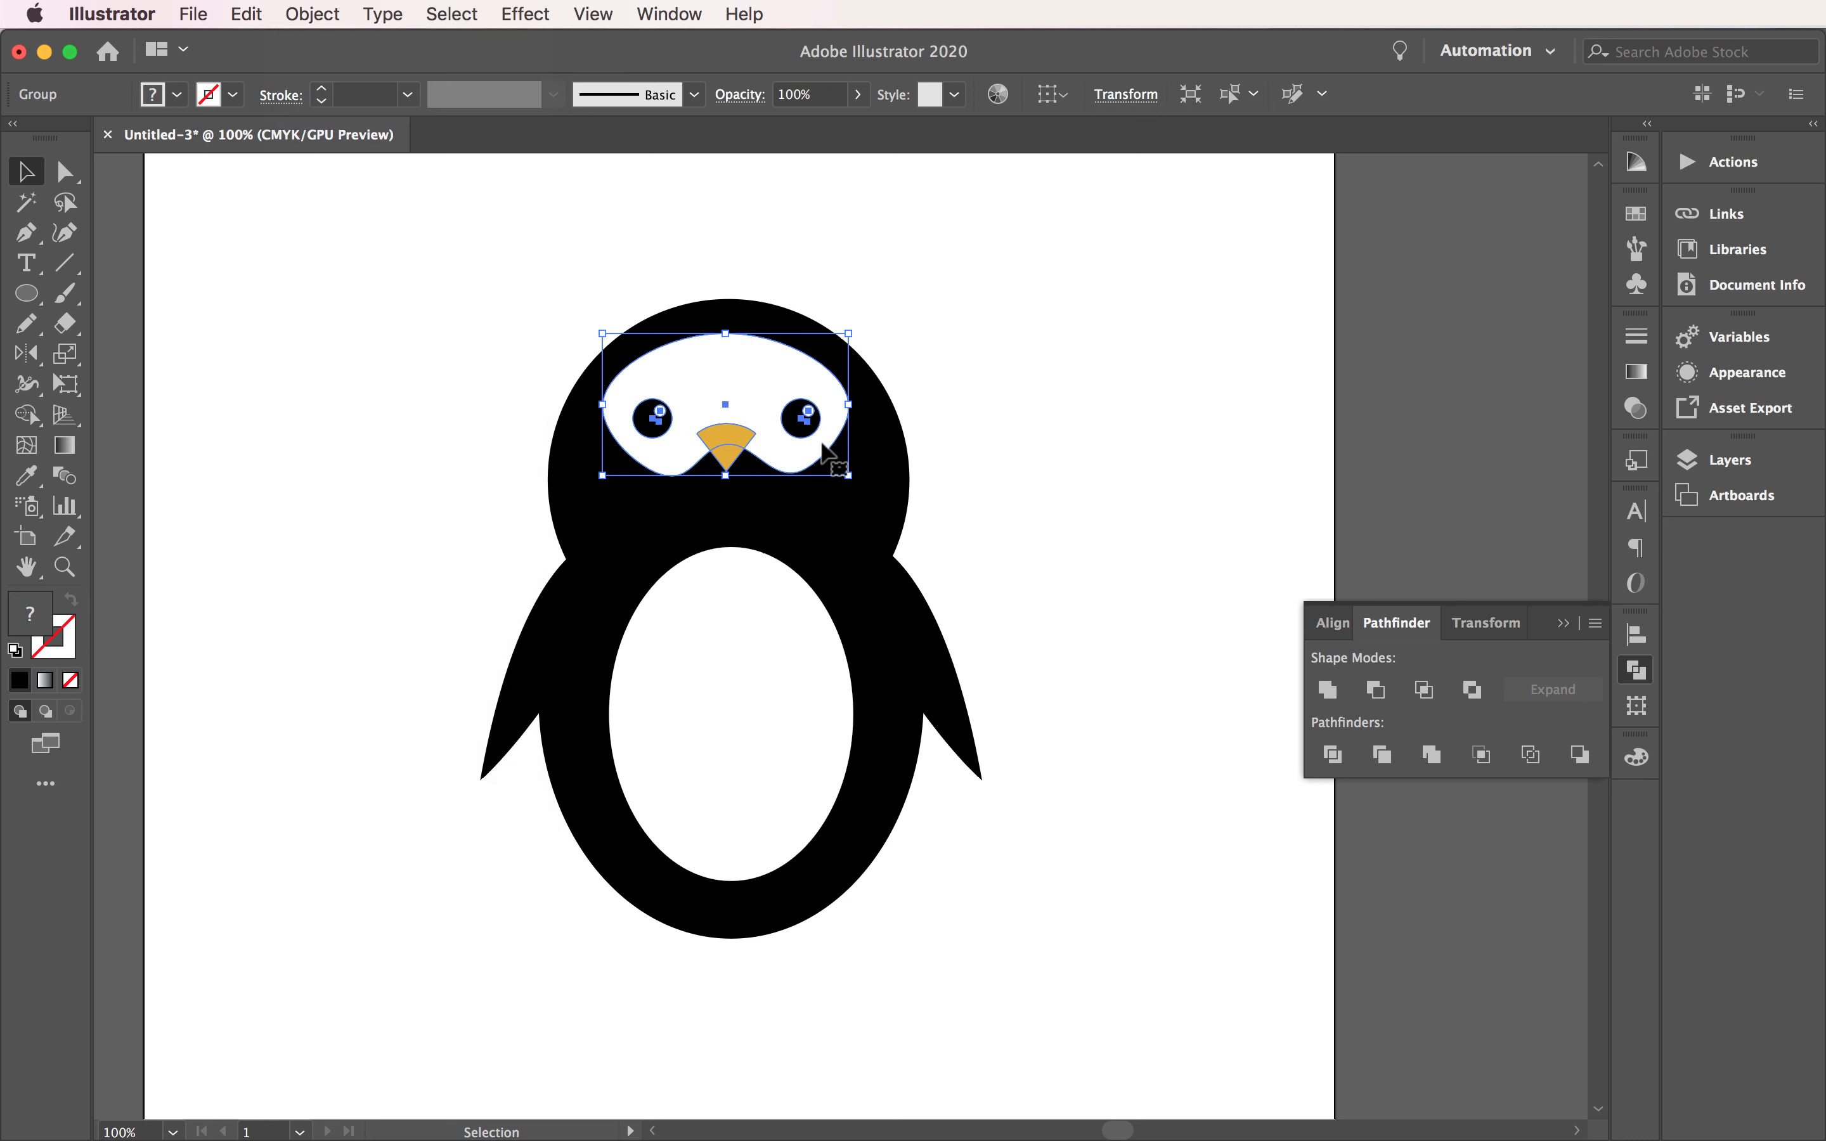
Step: Enlarge the face group slightly in proportion, centre it lower on the black head, and deselect it
left_click_drag(804, 431, 809, 464)
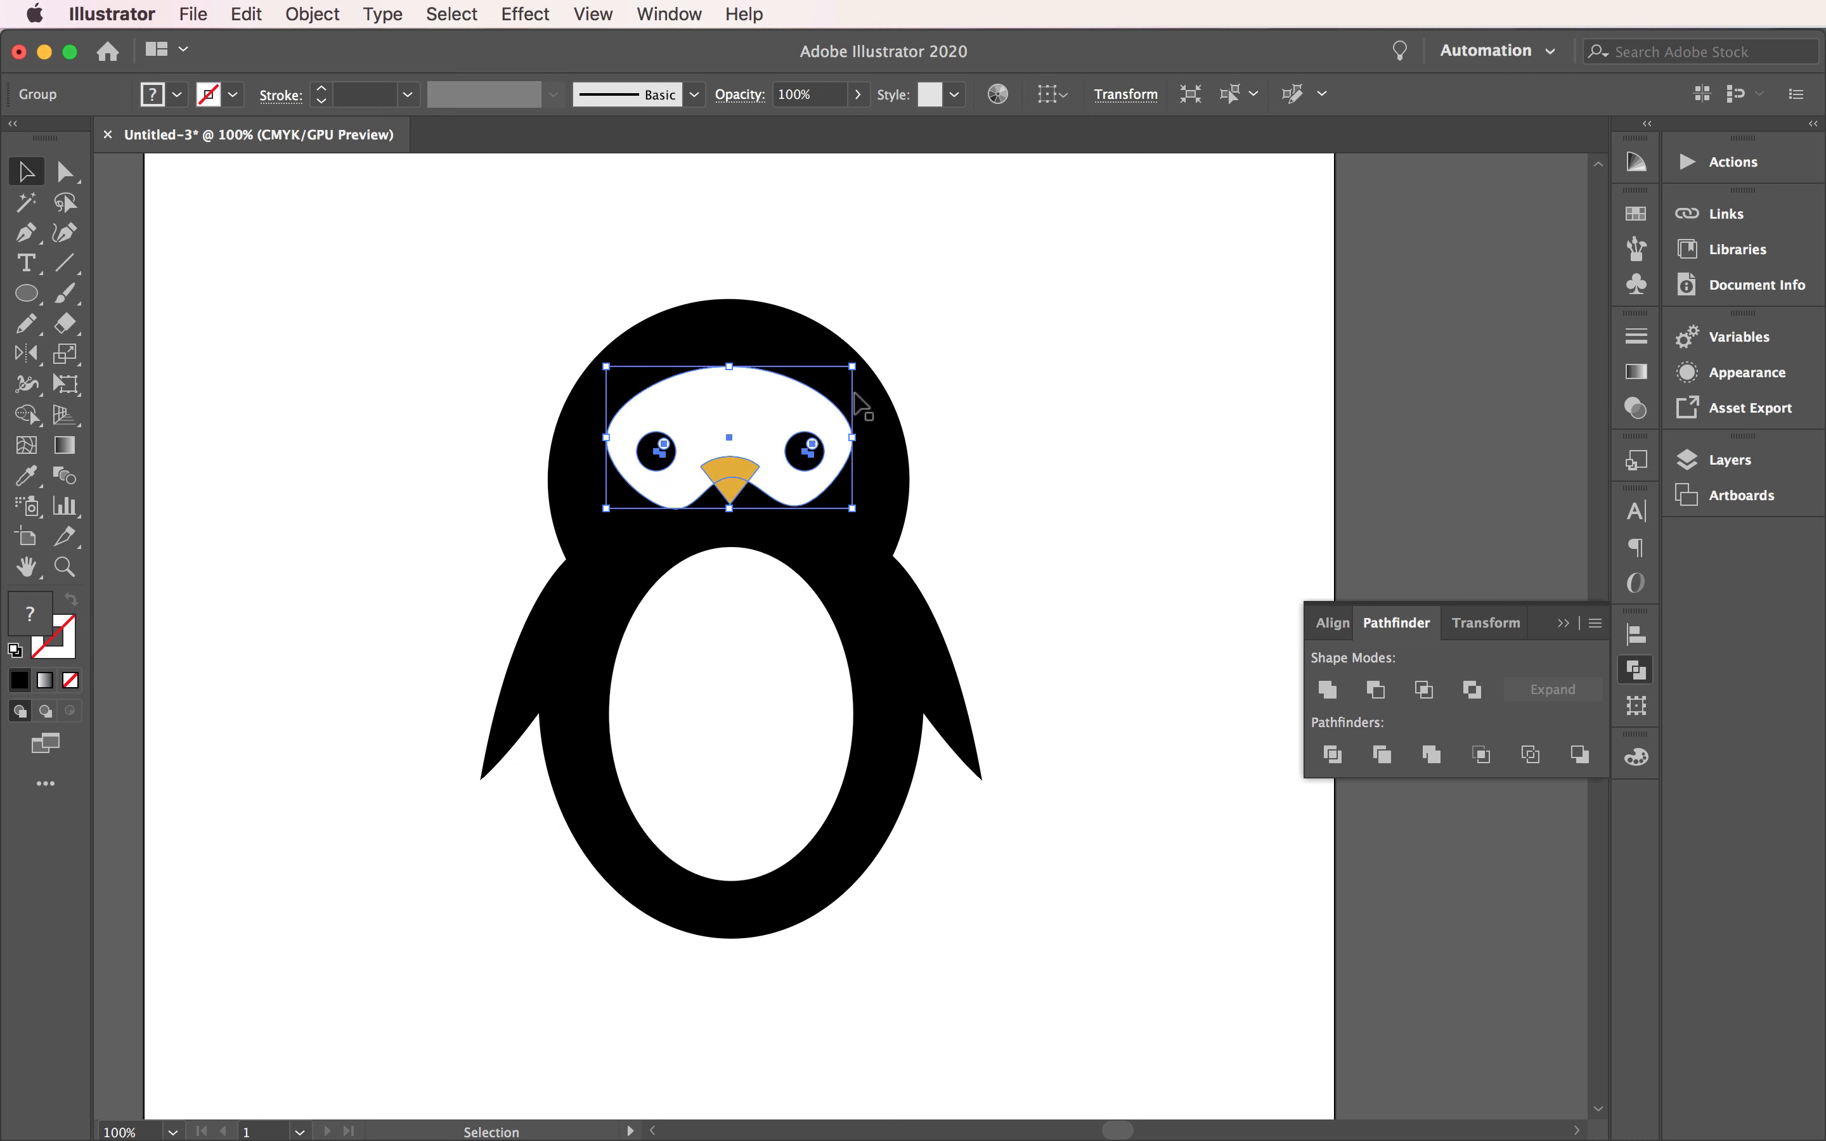
left_click_drag(851, 368, 902, 337)
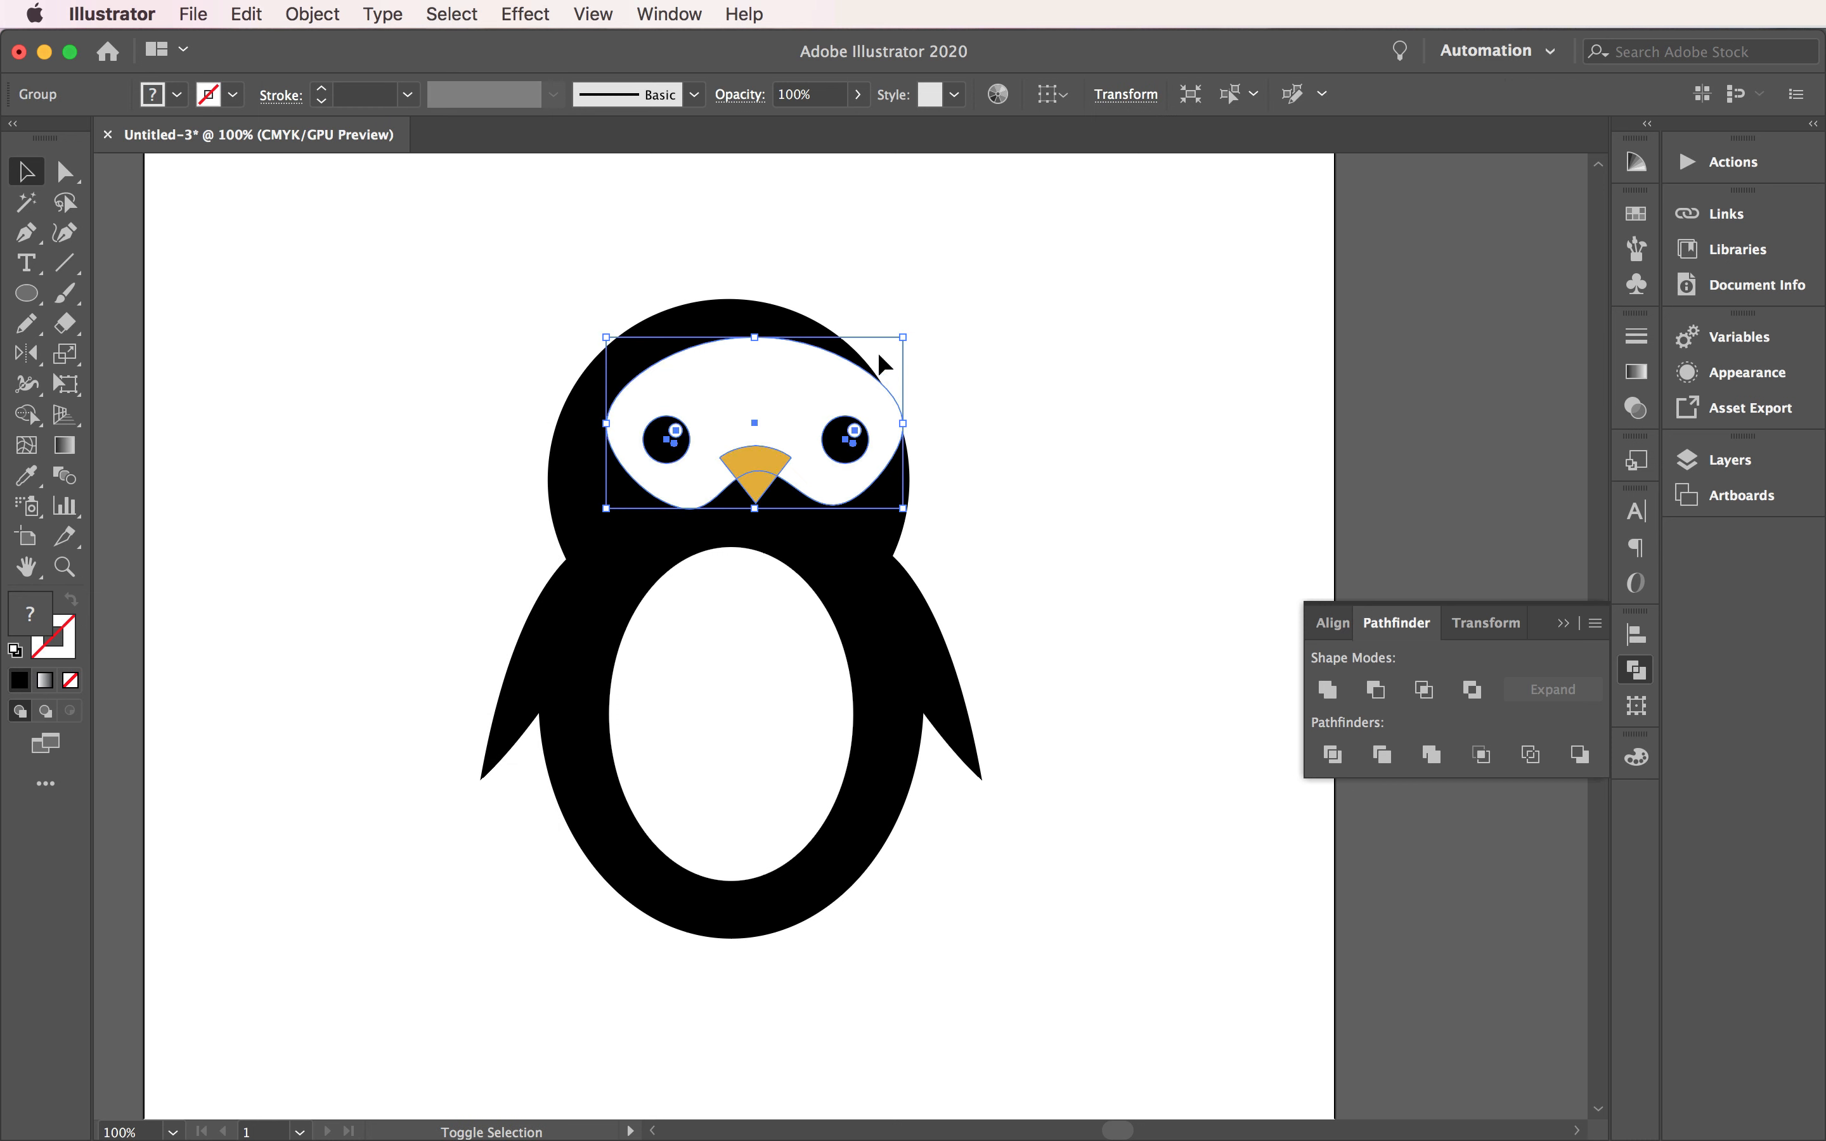
left_click(841, 415, "shift")
left_click_drag(837, 431, 814, 445)
left_click_drag(877, 356, 859, 369)
left_click_drag(815, 447, 821, 438)
left_click(981, 364)
left_click(830, 483)
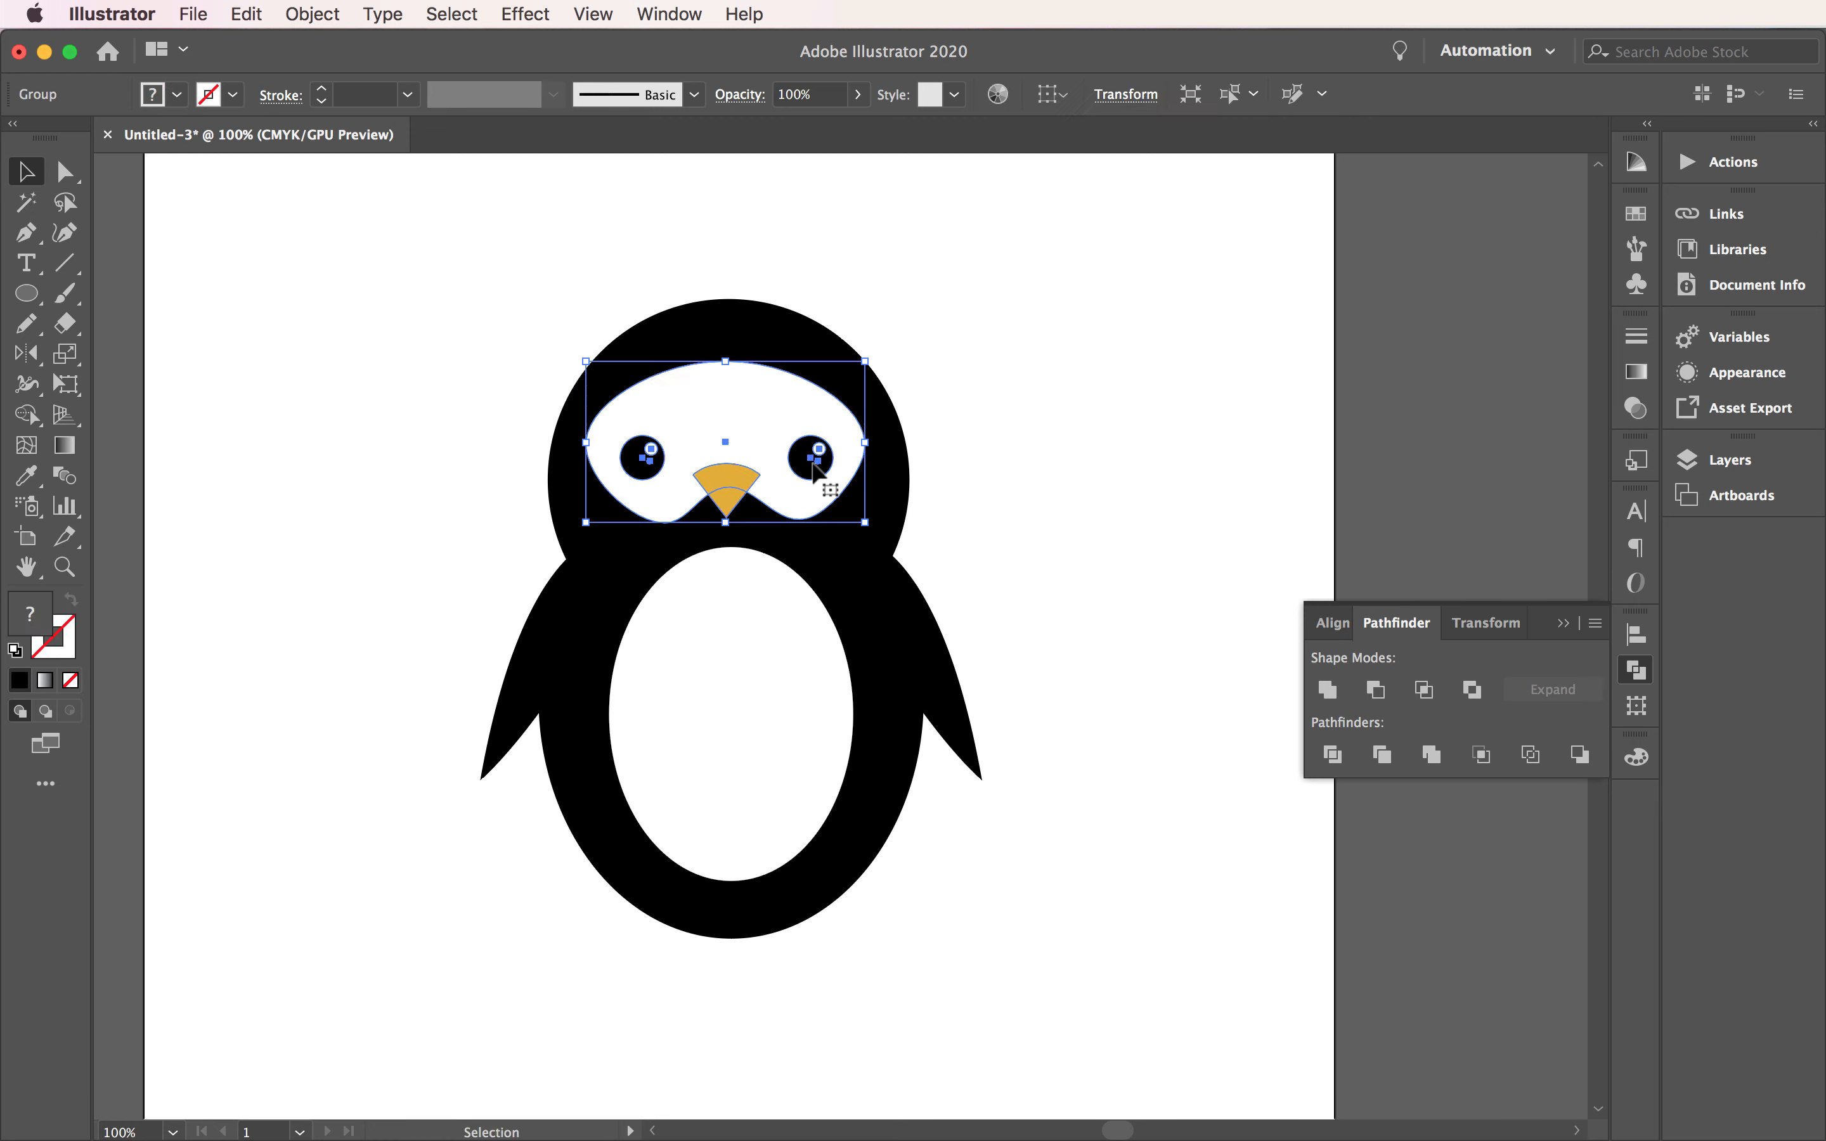
left_click(995, 445)
left_click(857, 477)
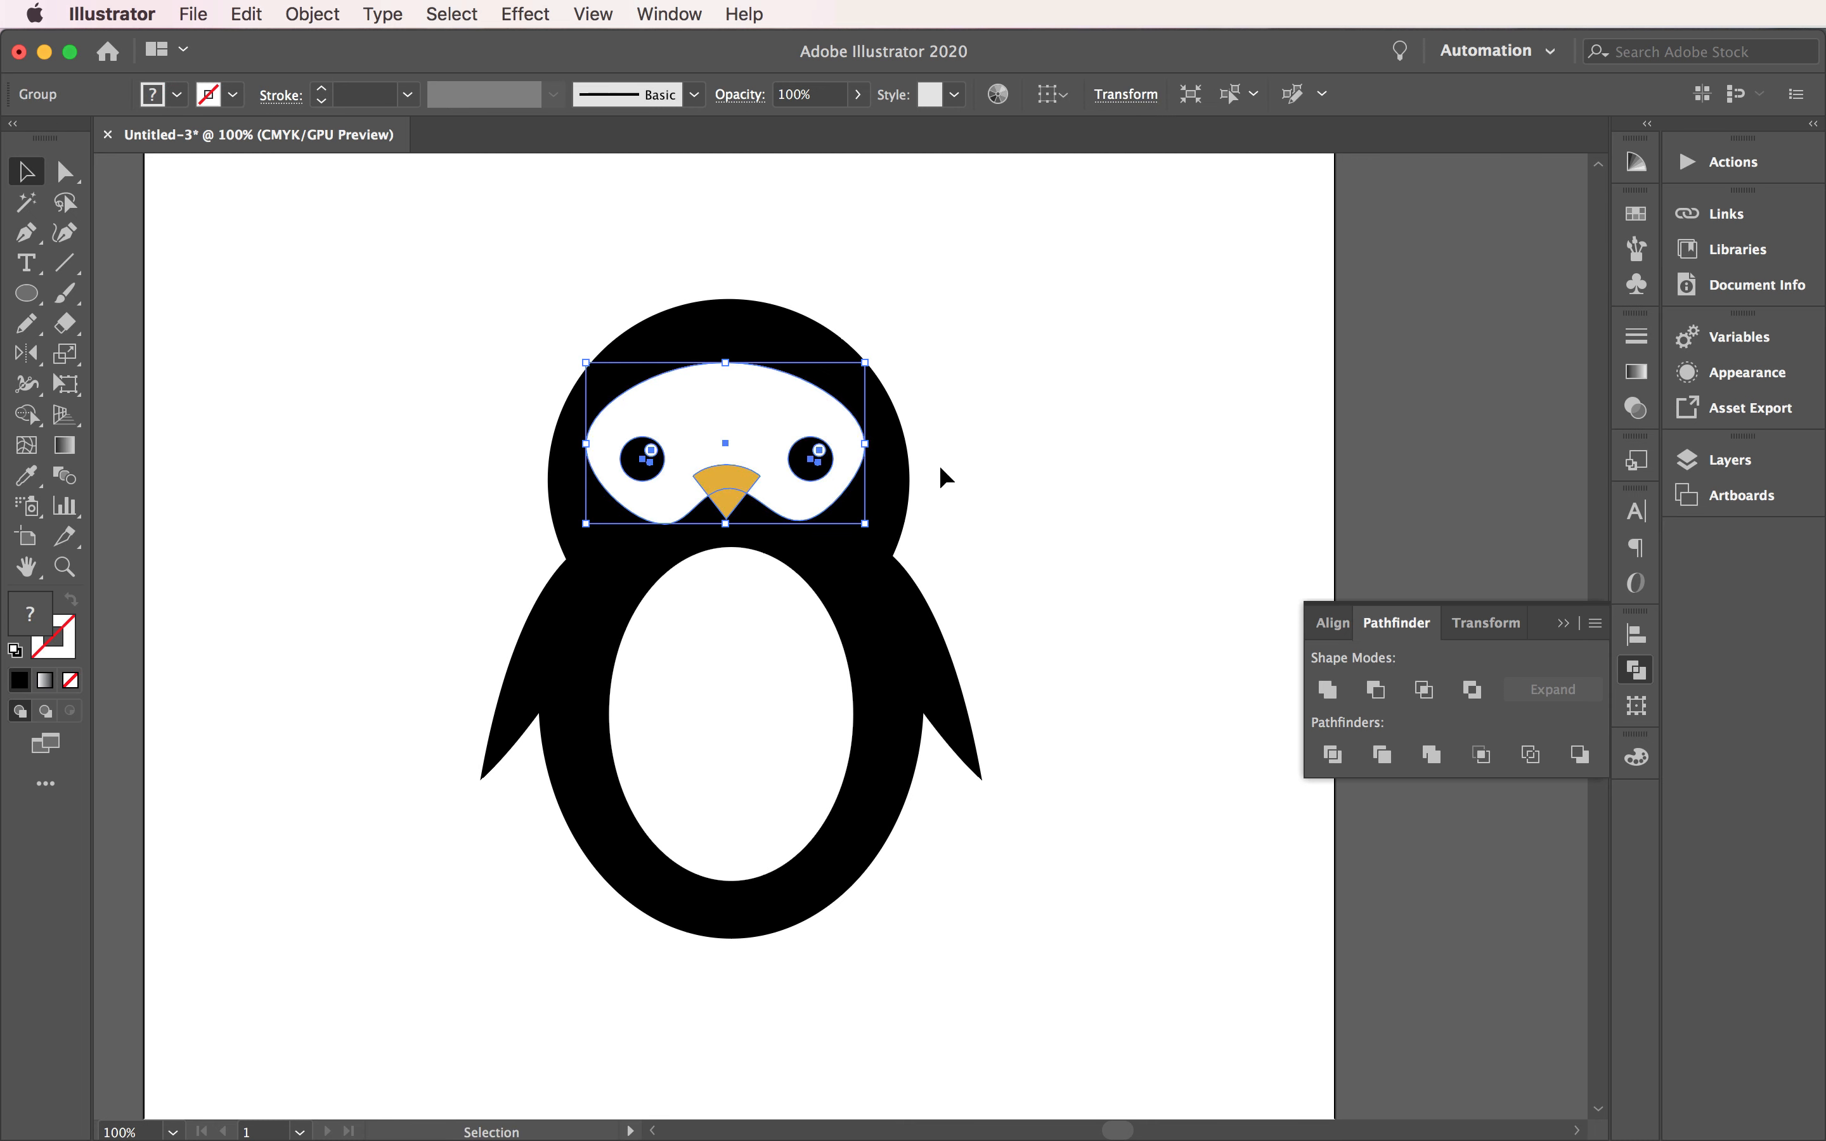
left_click(1084, 462)
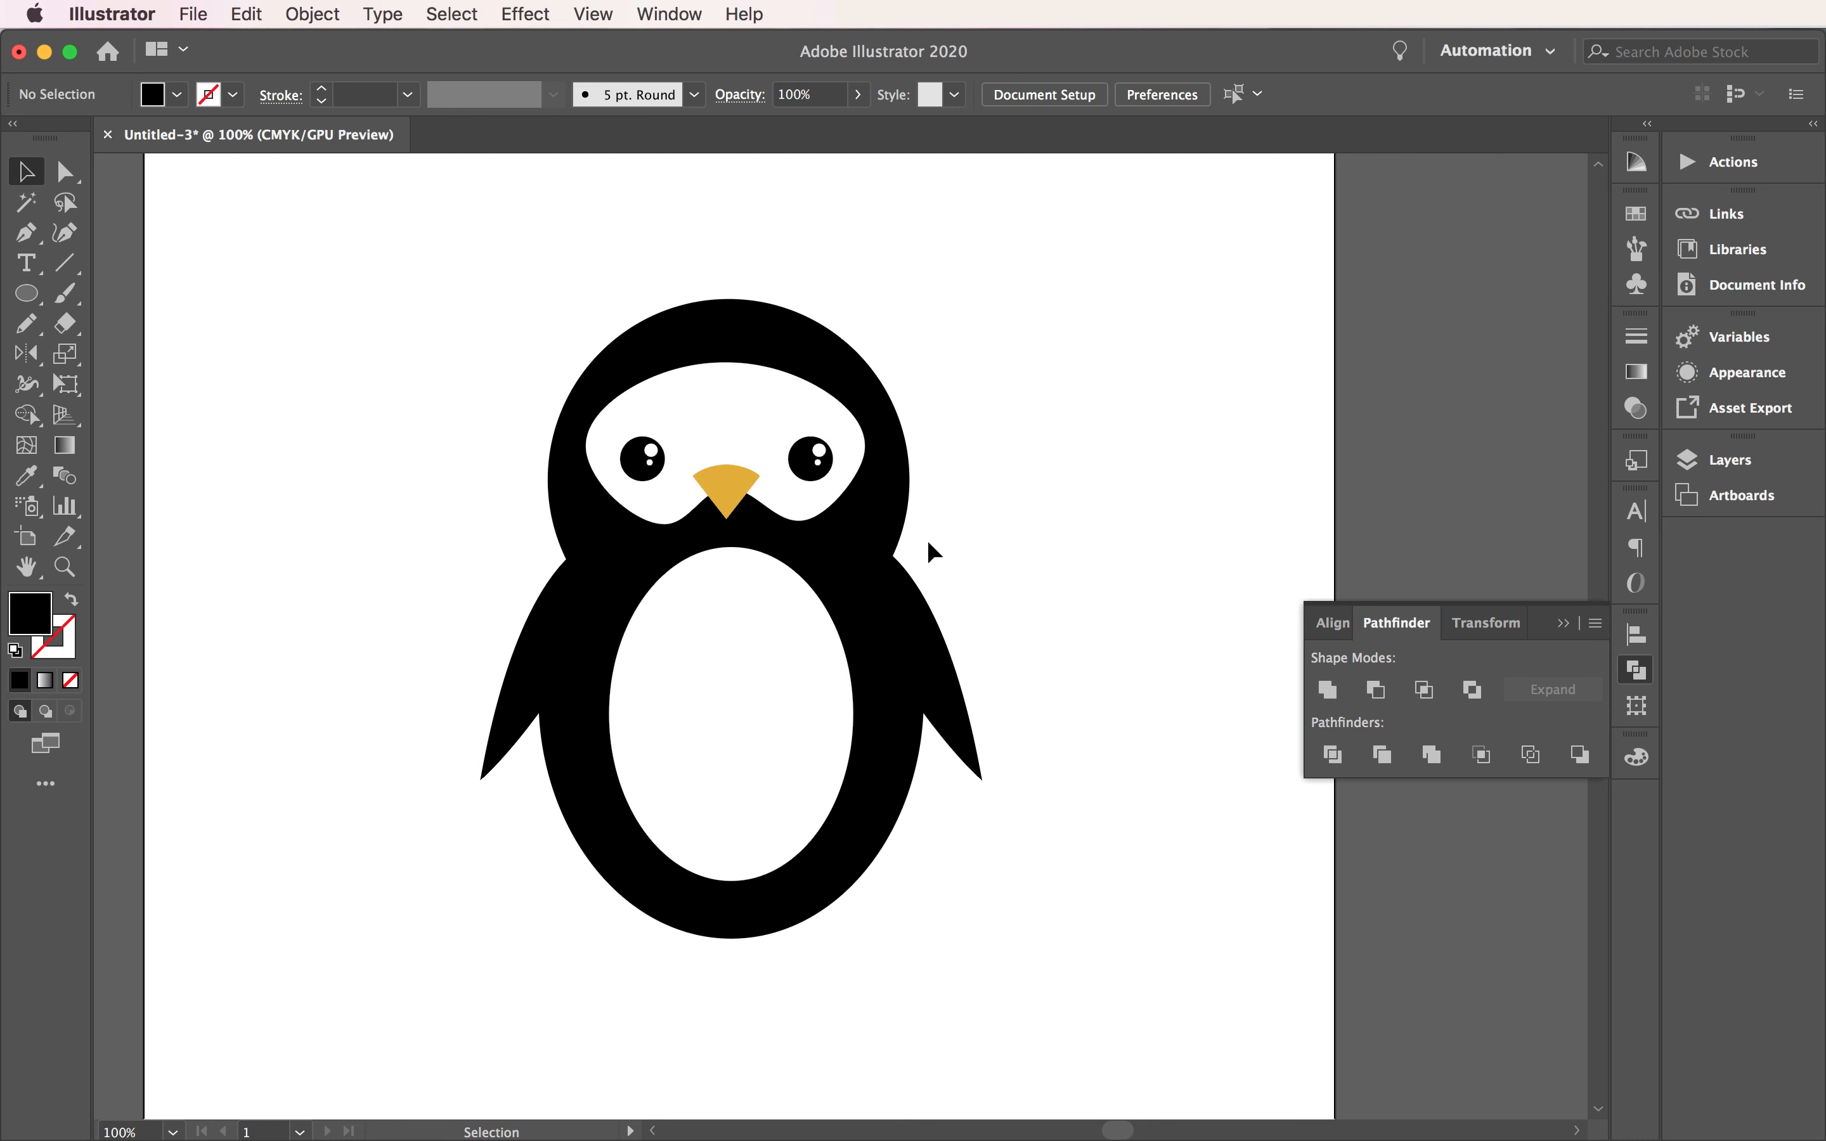
Step: Draw a closed three-toed foot with the Pen tool at the body's lower left edge, with curved outer sides and straight notches between the toes
scroll(785, 830, "down", 5)
scroll(785, 831, "right", 2)
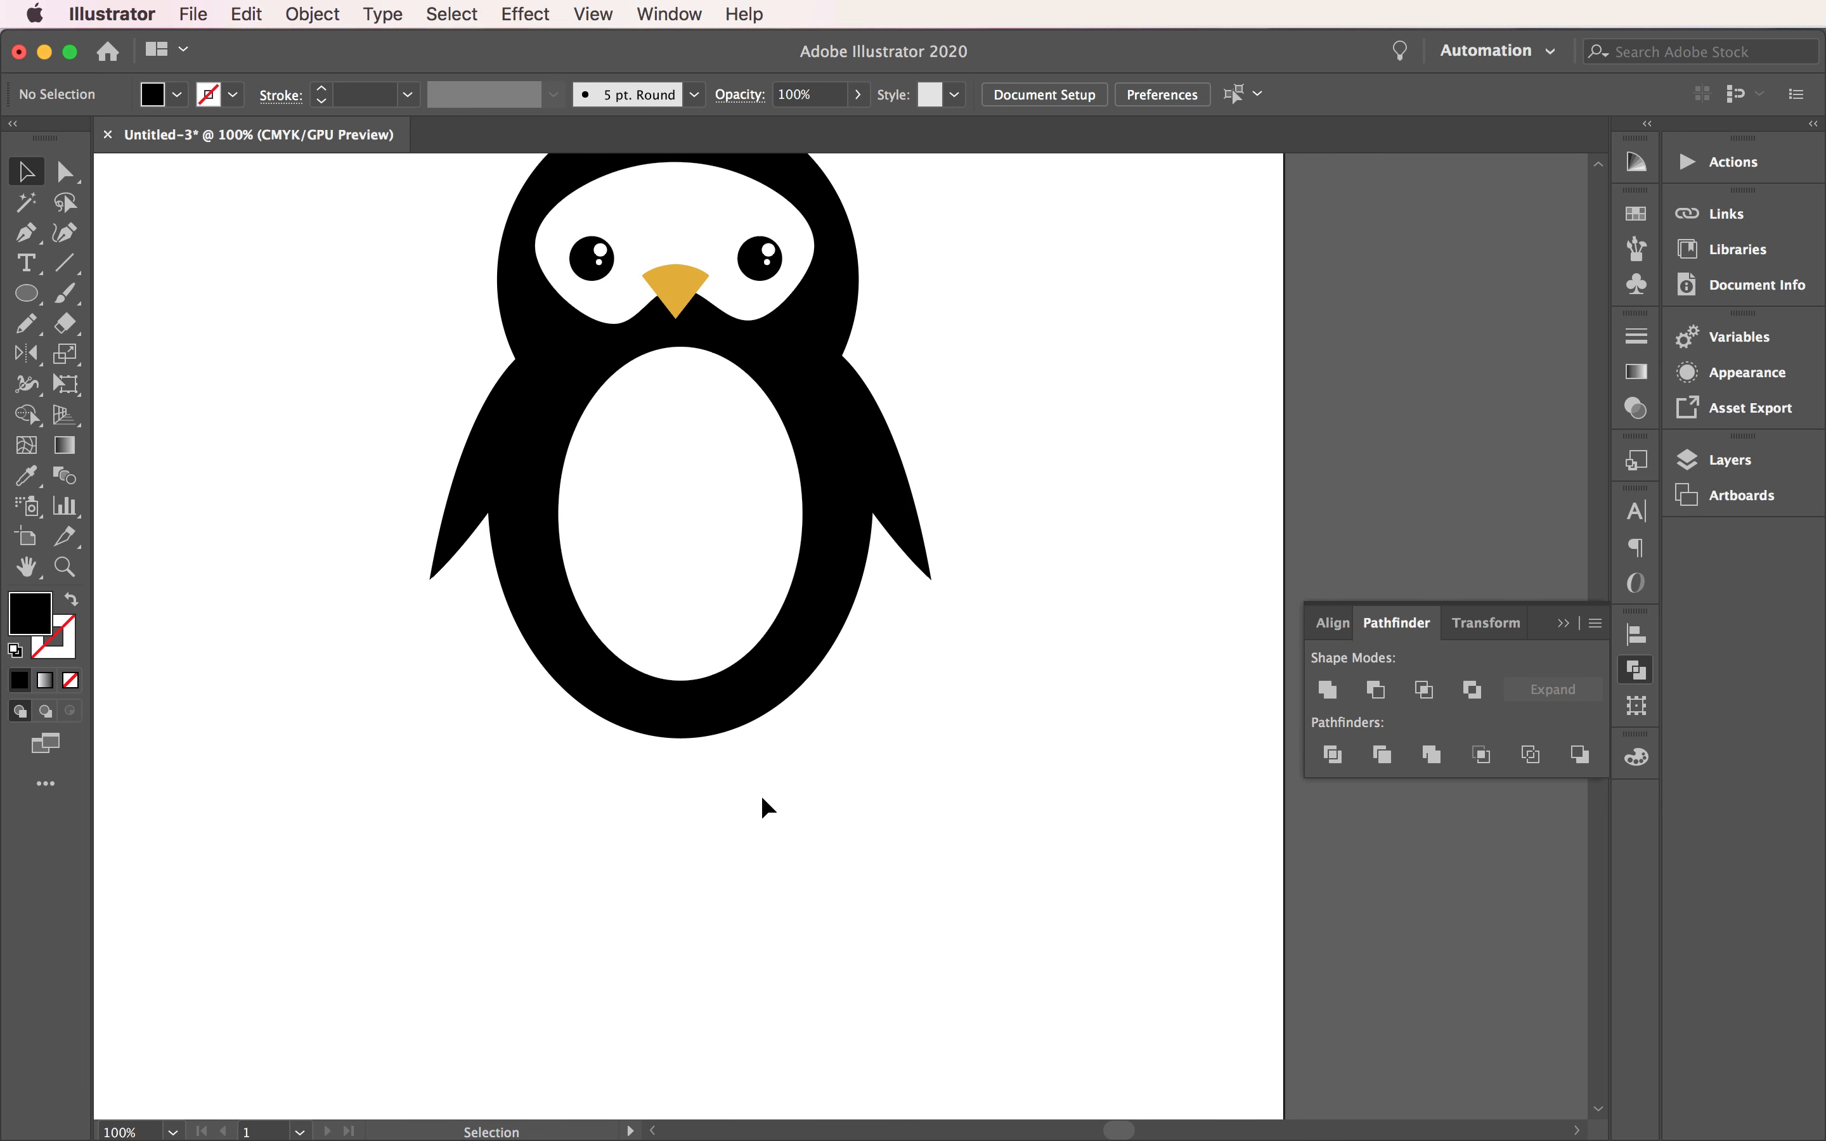
left_click(26, 234)
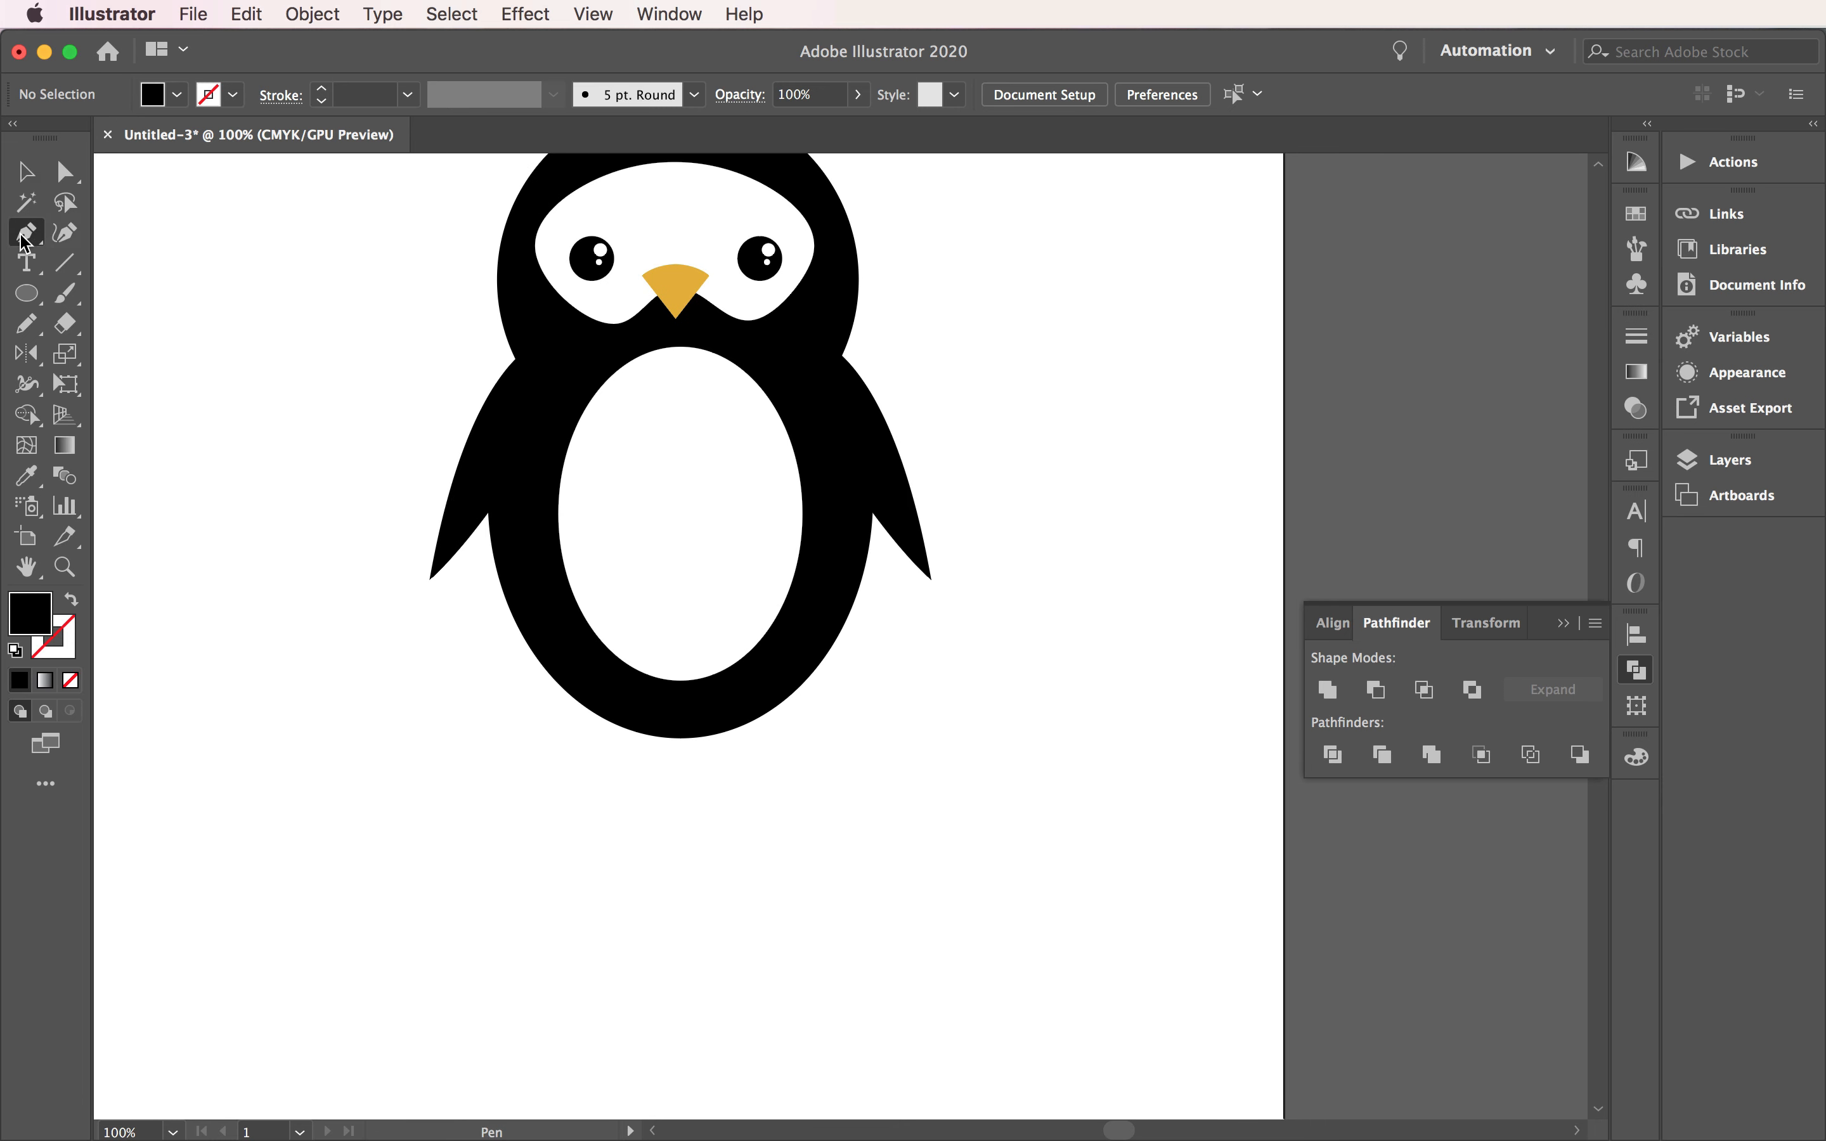
left_click(591, 678)
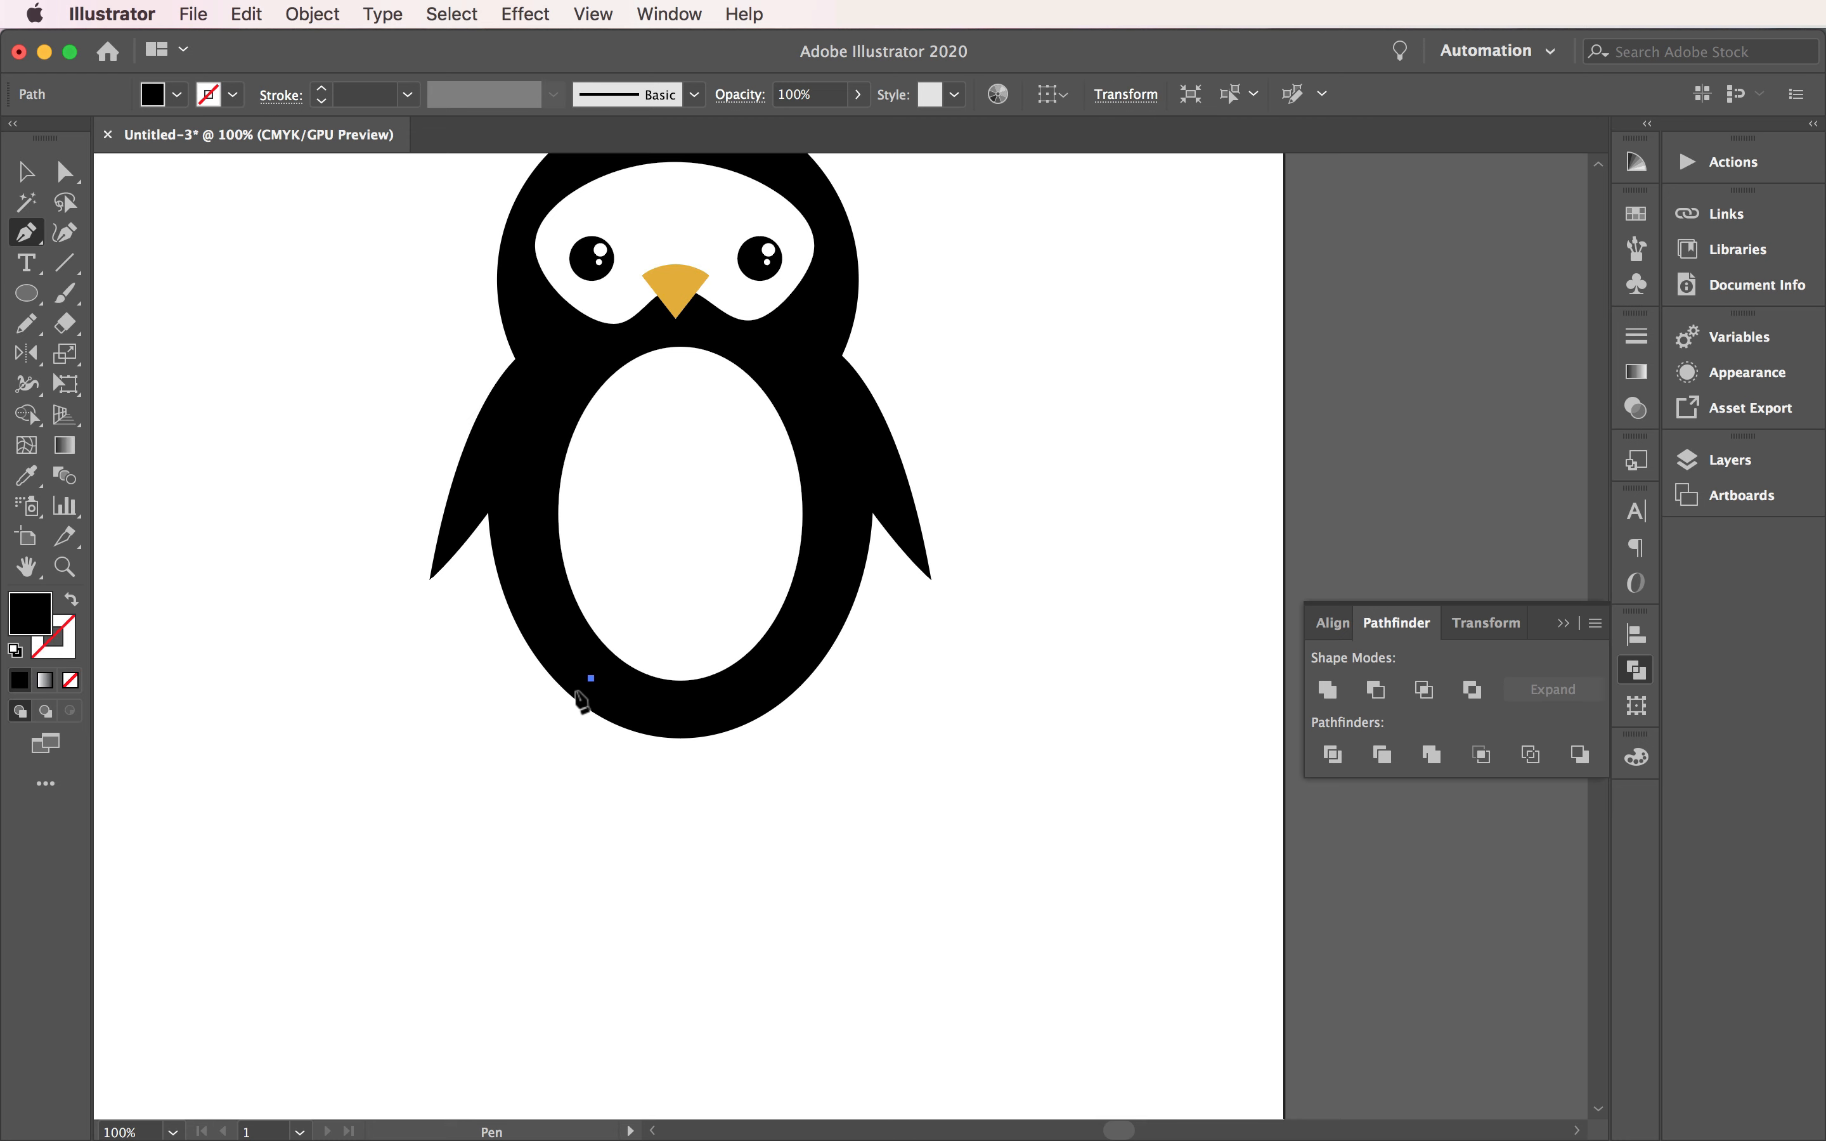
left_click(504, 740)
left_click_drag(487, 765, 483, 776)
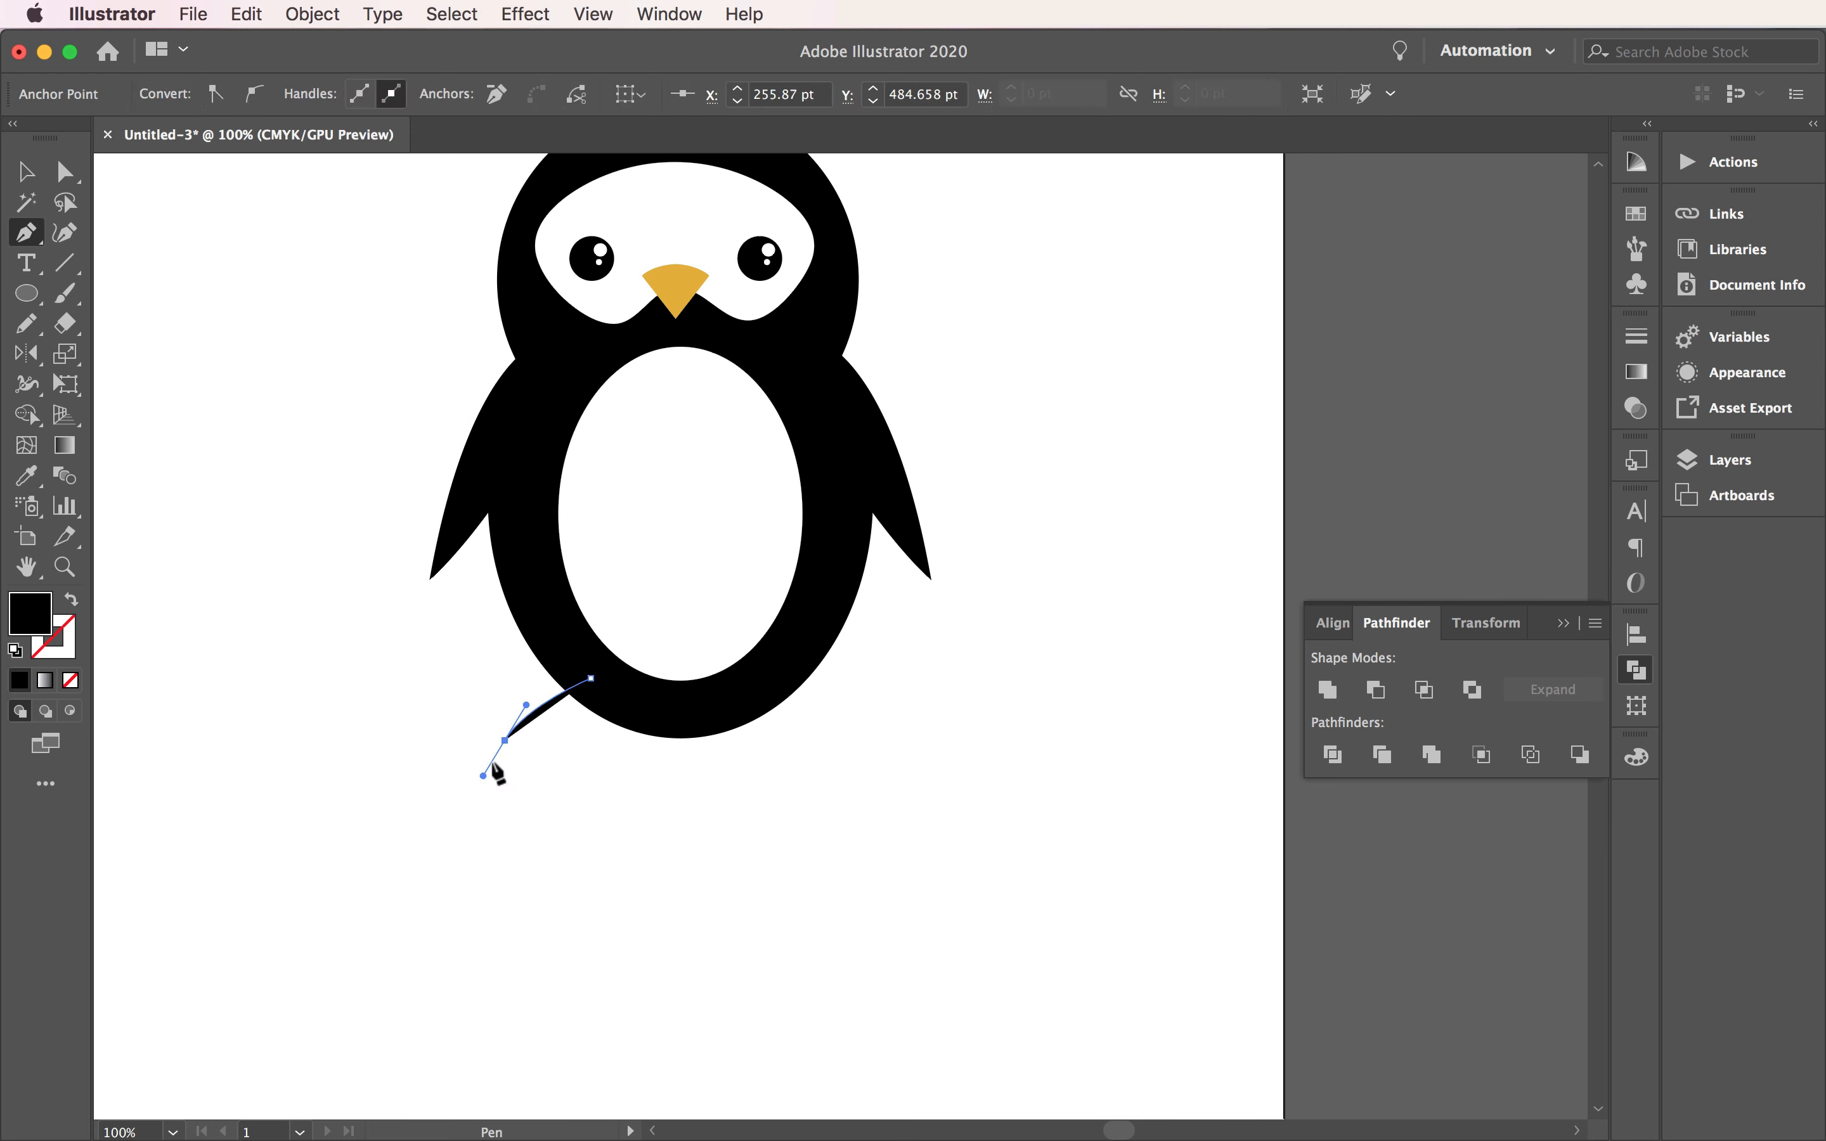
left_click(505, 741)
left_click(551, 740)
left_click(553, 785)
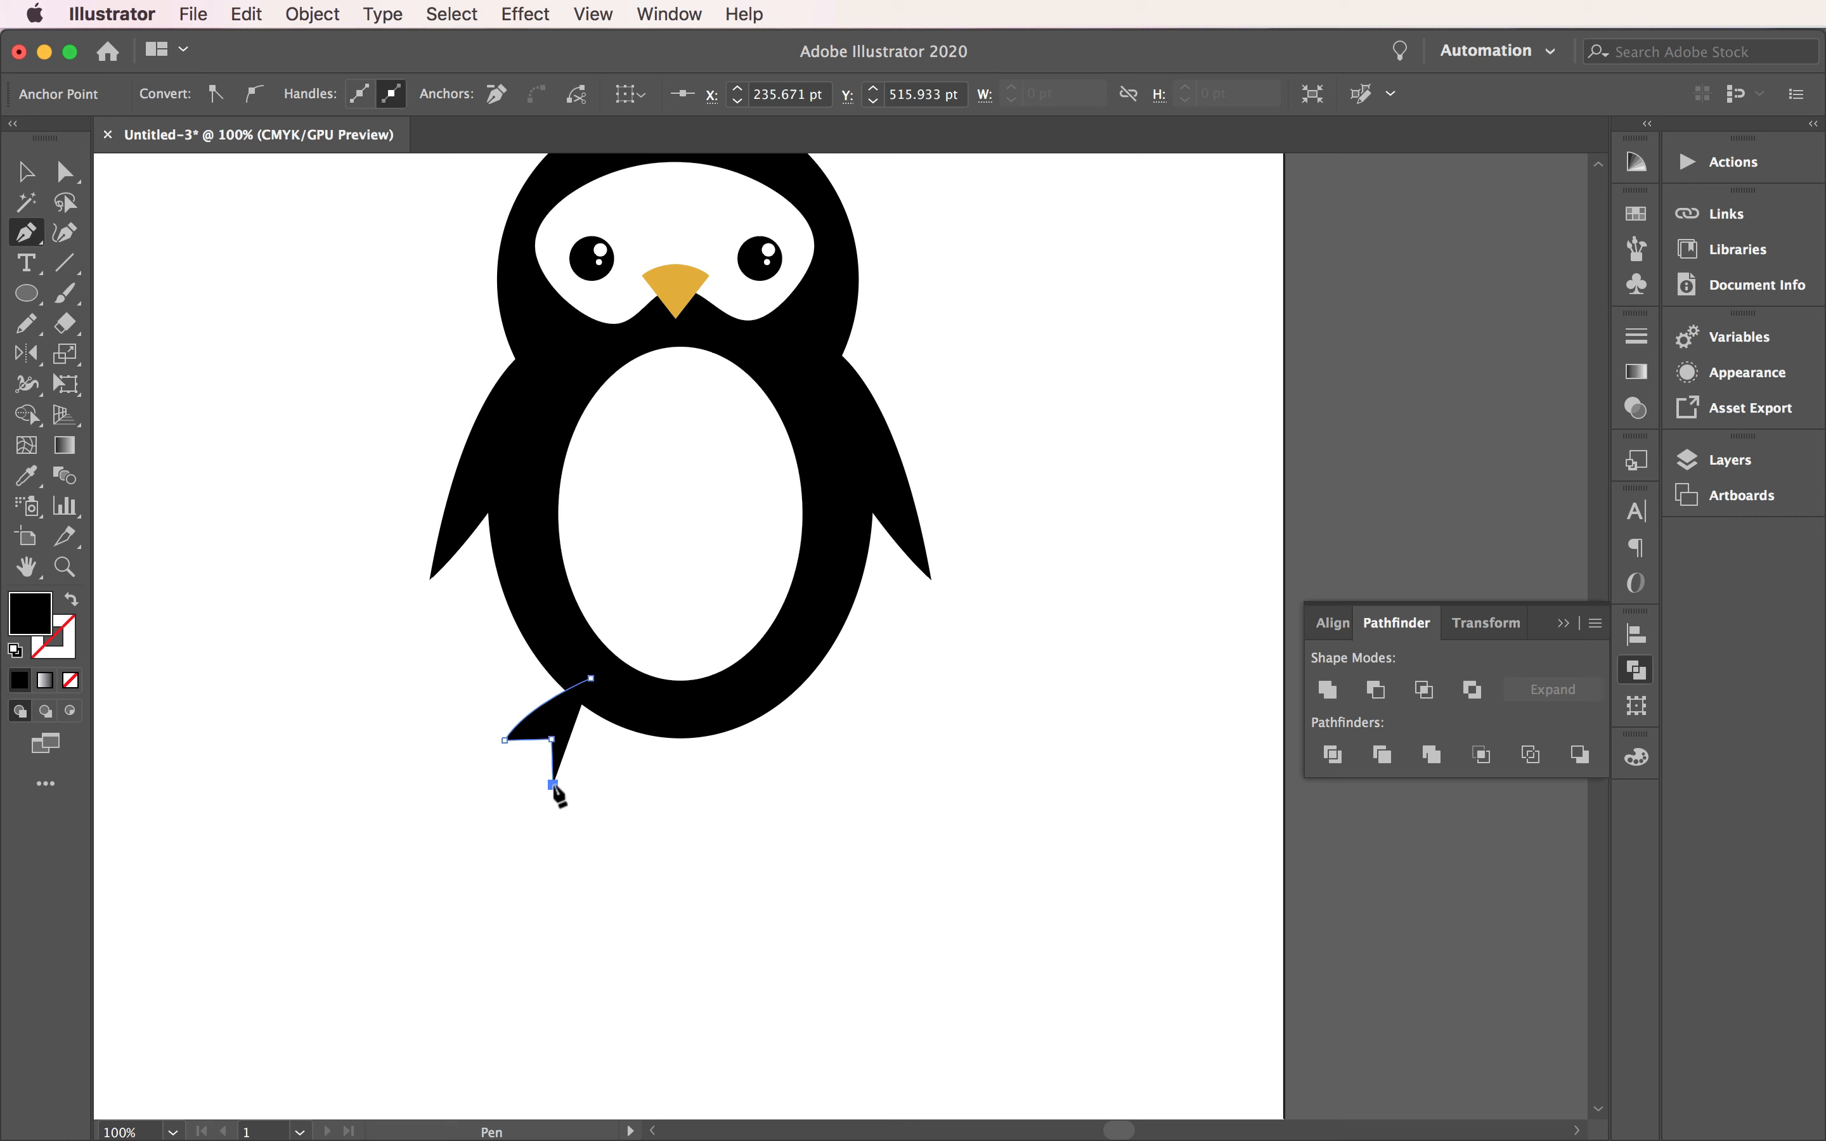
left_click(594, 766)
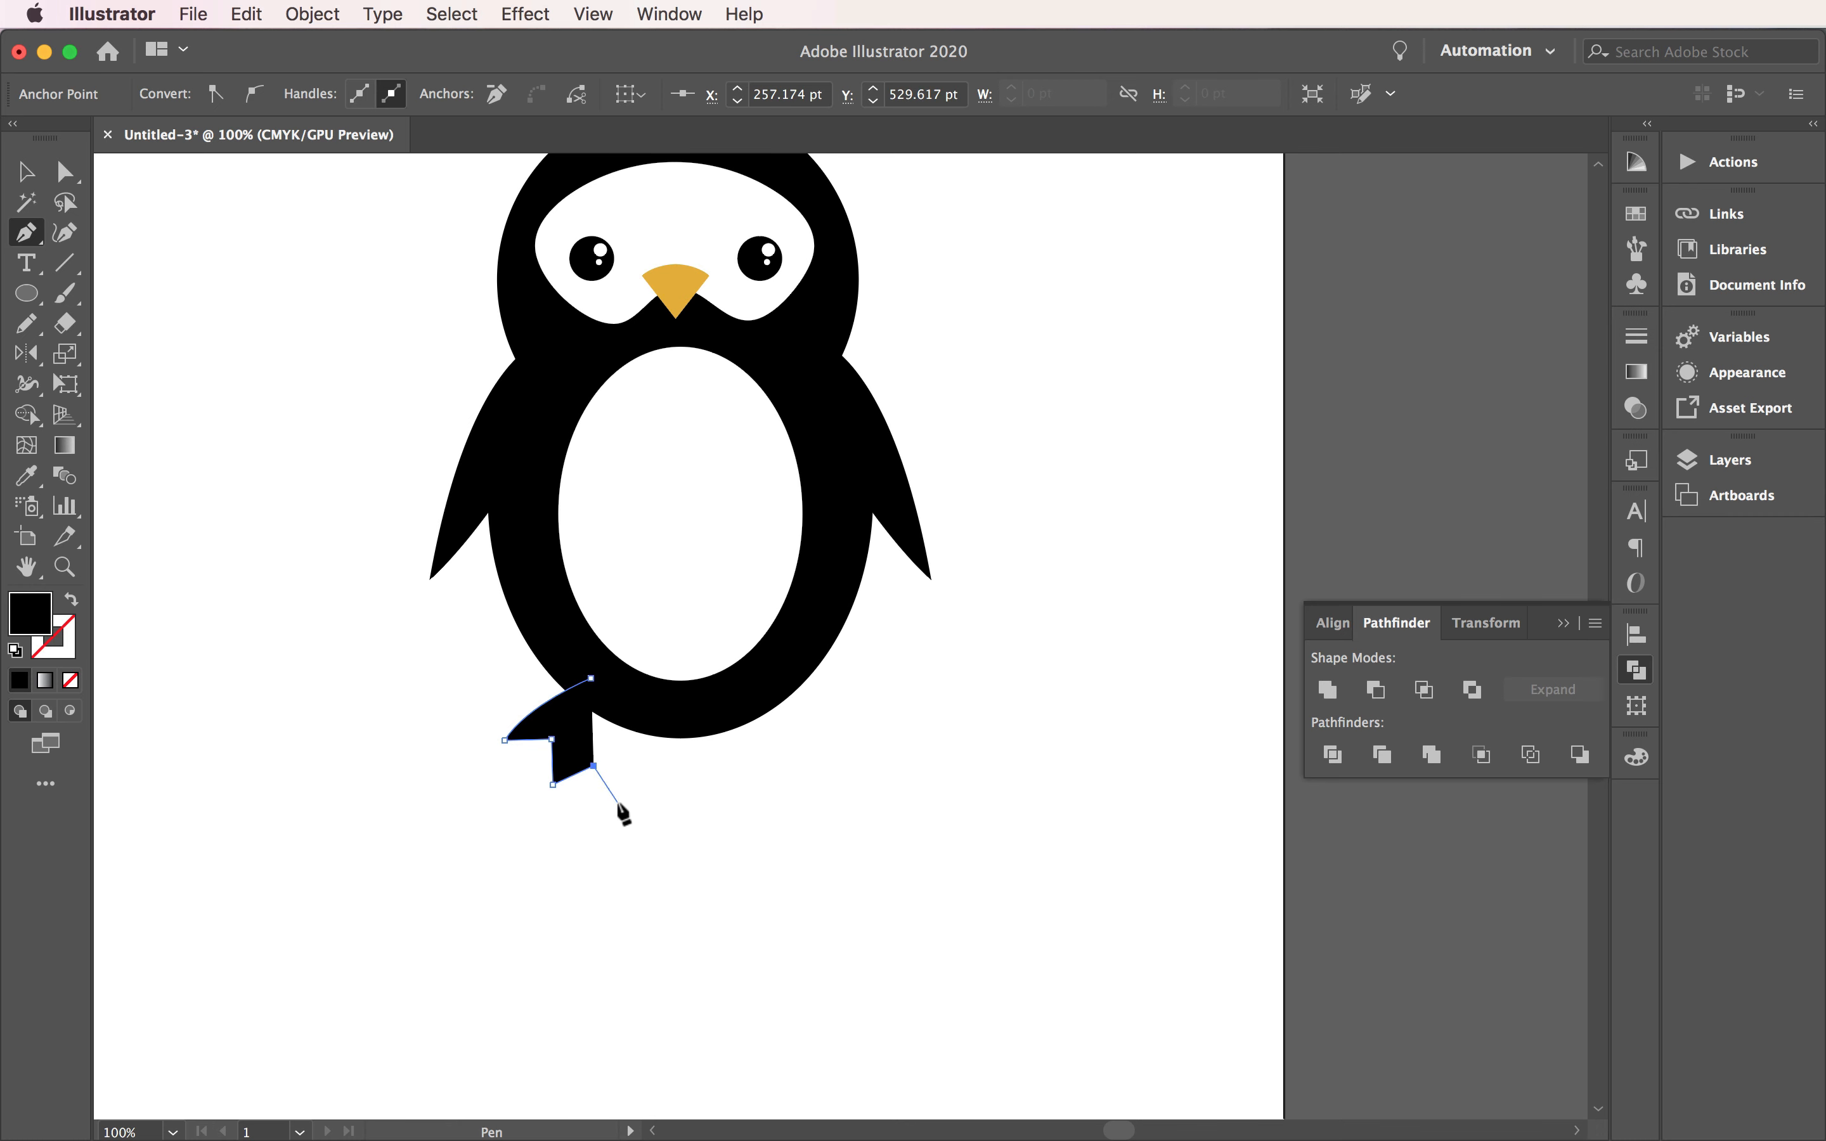
left_click(612, 801)
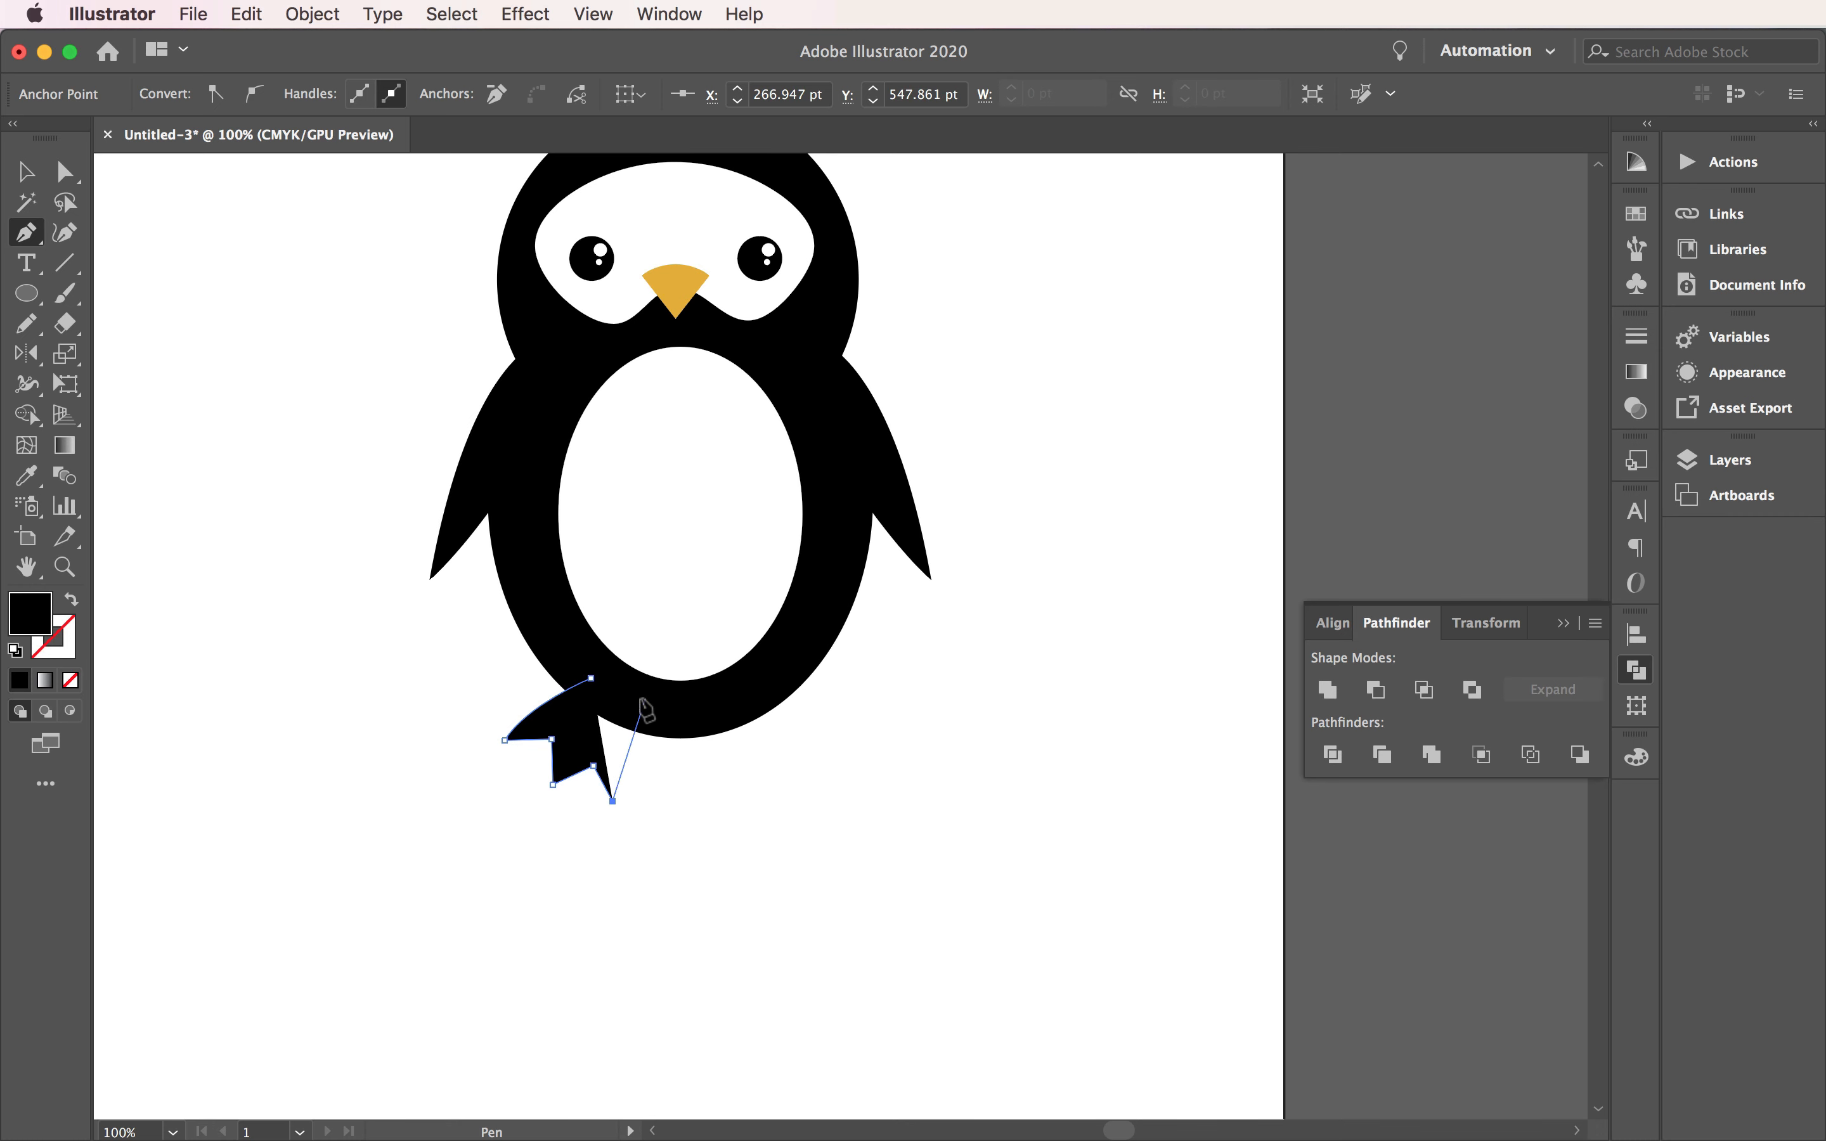
left_click_drag(638, 700, 630, 627)
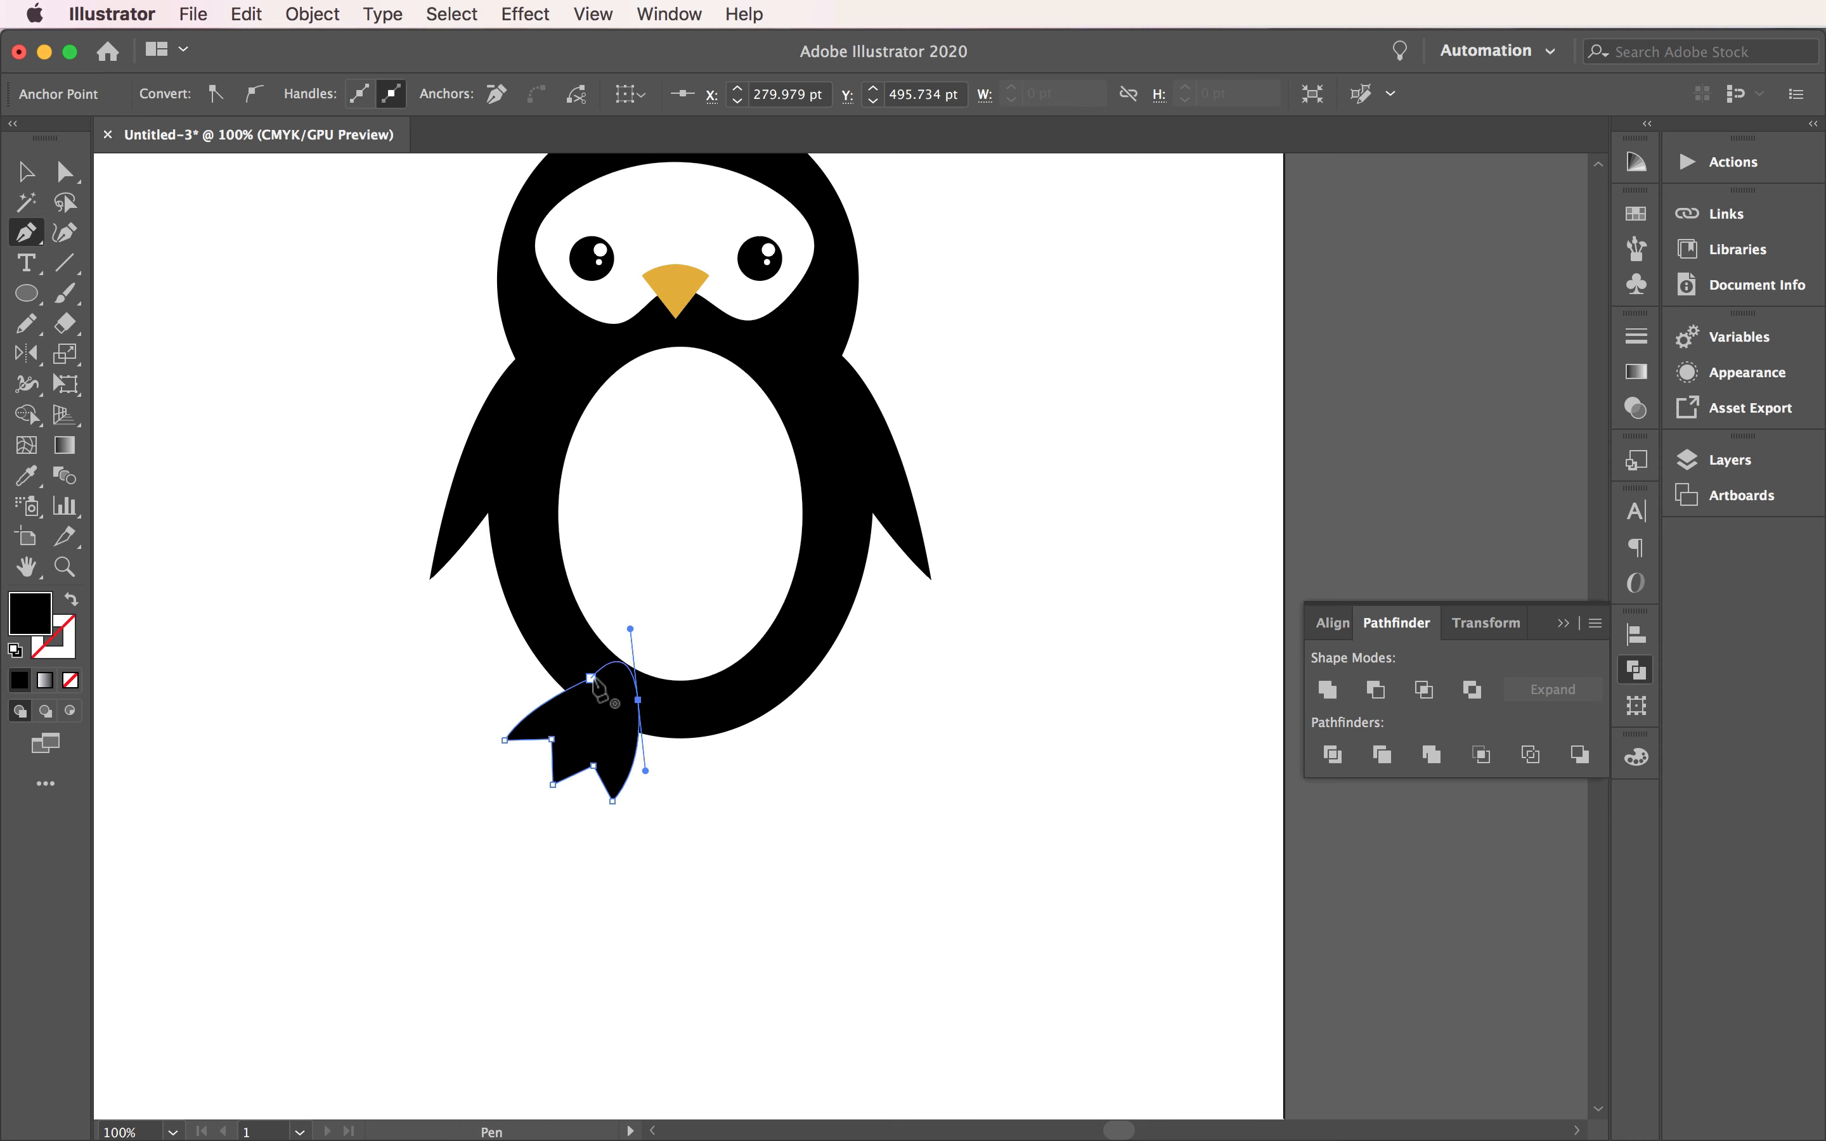
left_click(591, 677)
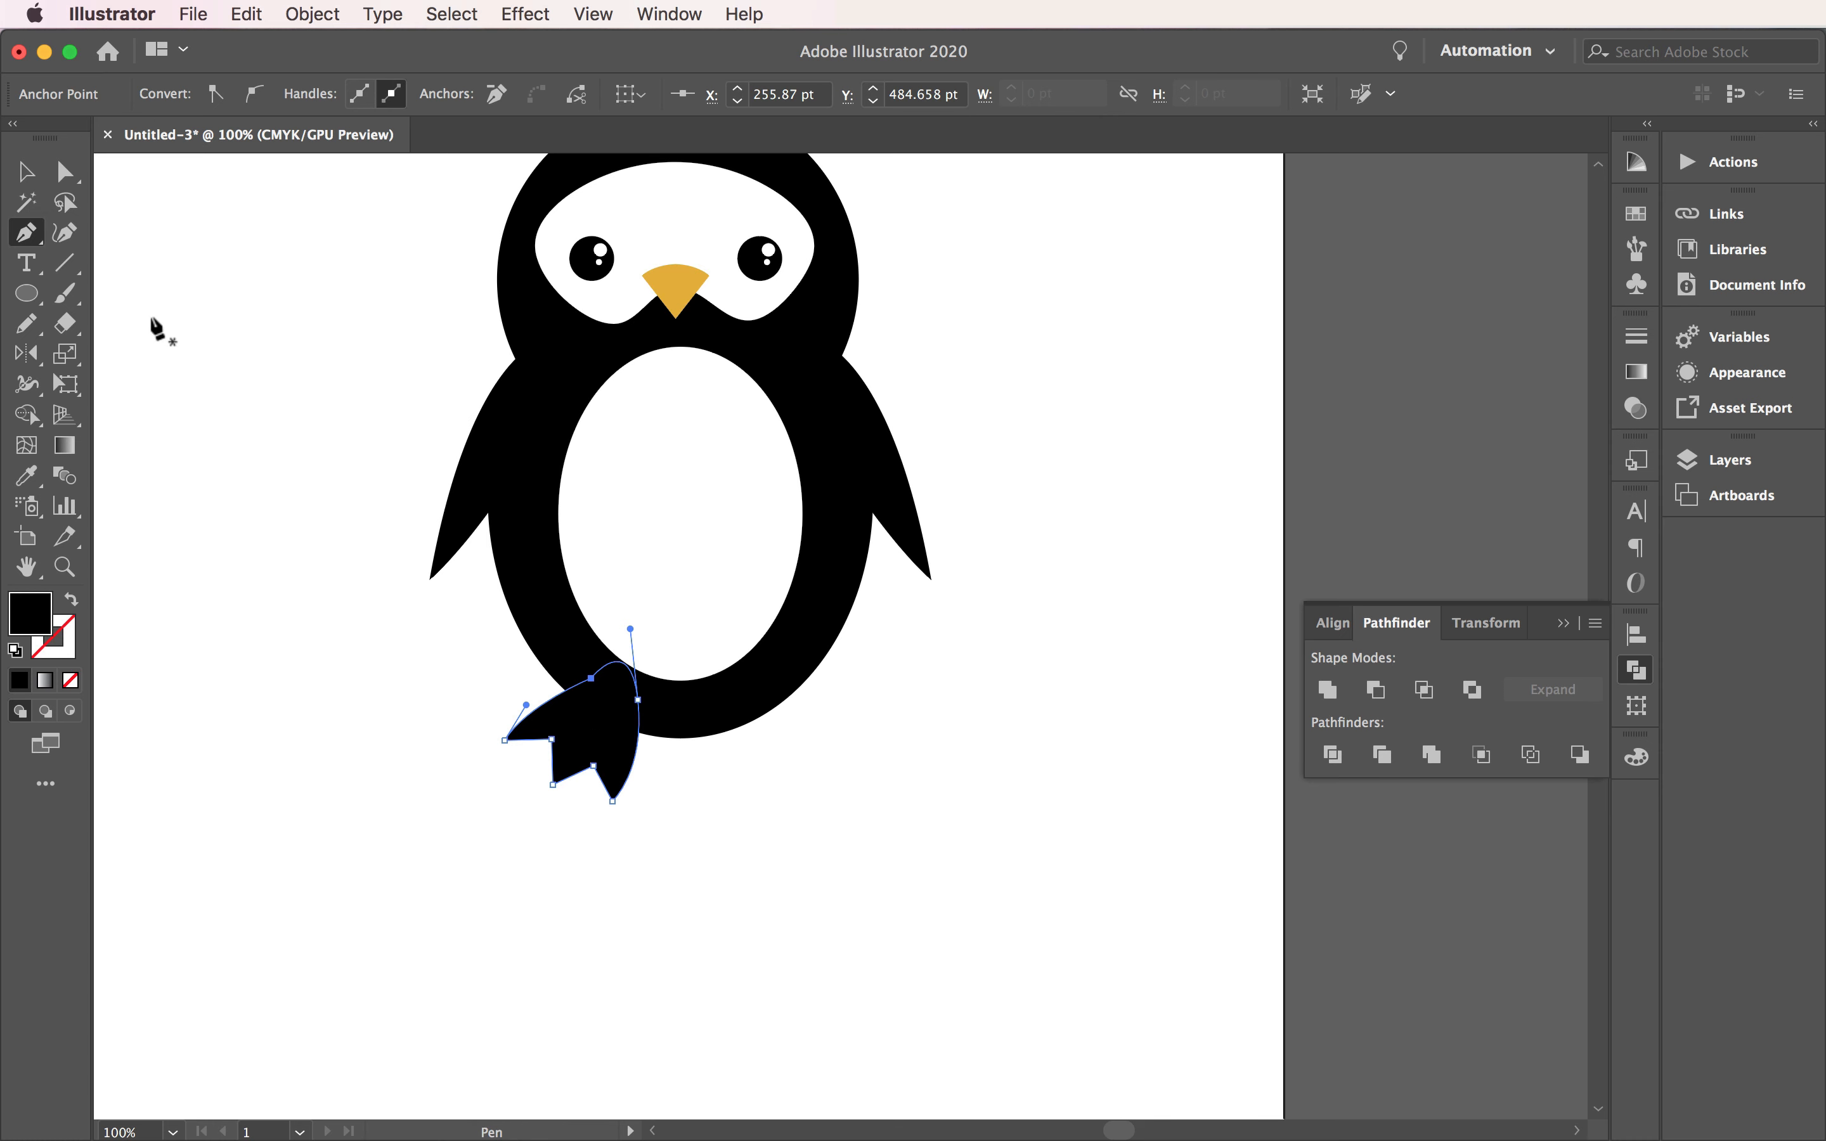
Step: Fill the new foot with the beak's golden-orange colour using the Eyedropper
left_click(28, 483)
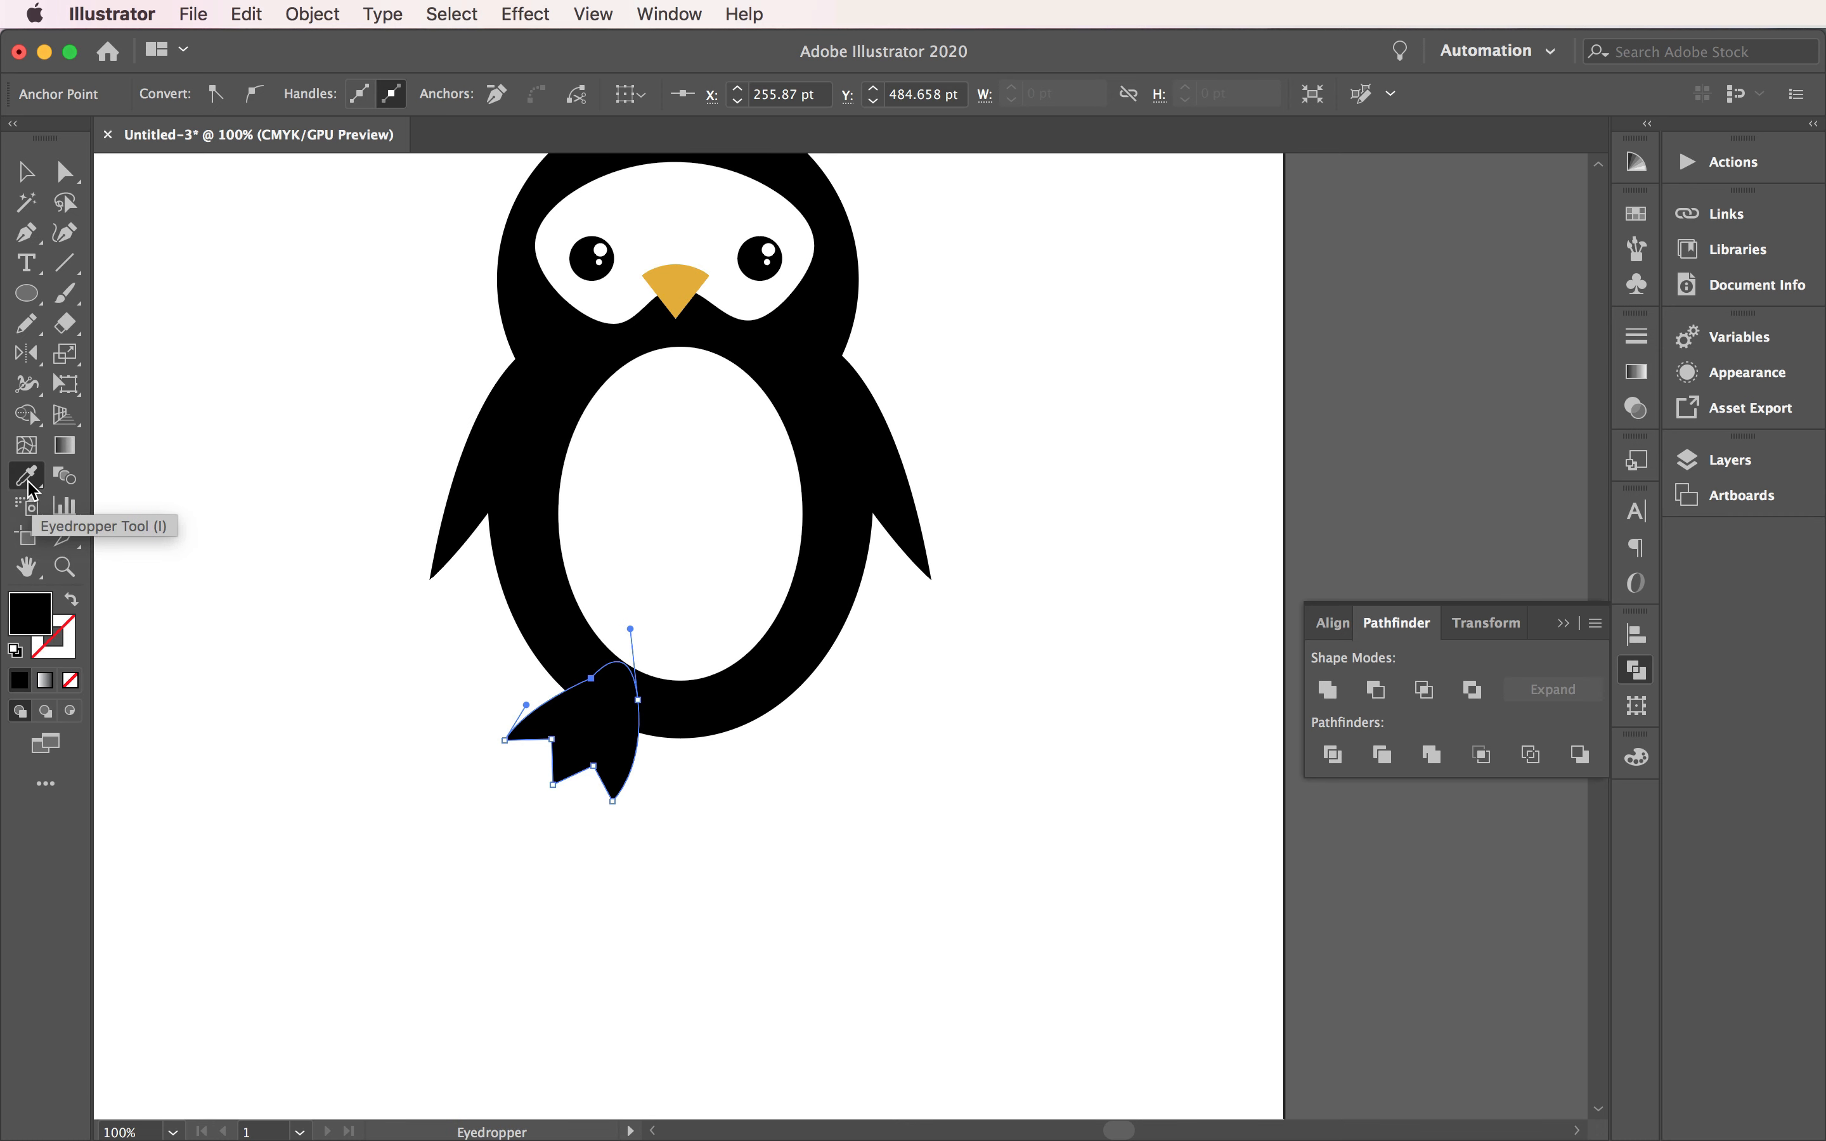
left_click(680, 272)
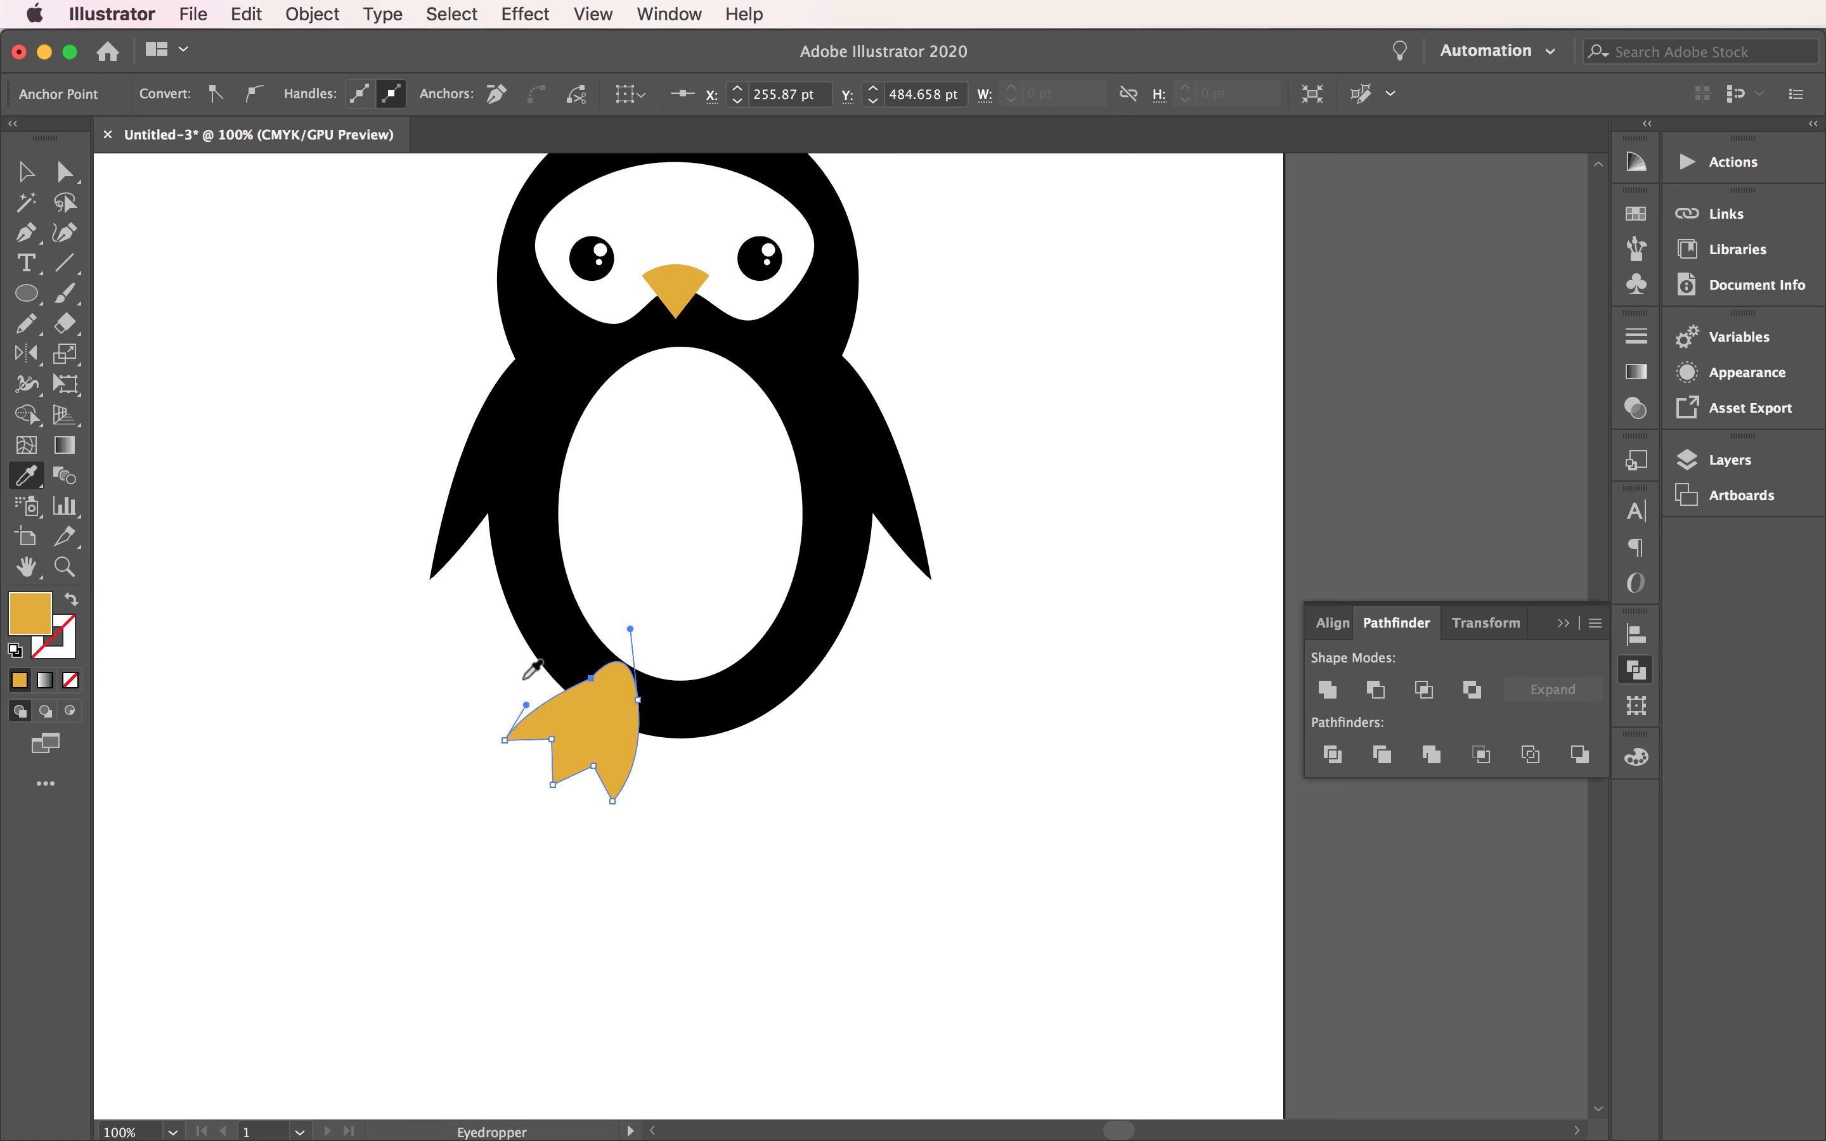
left_click(27, 172)
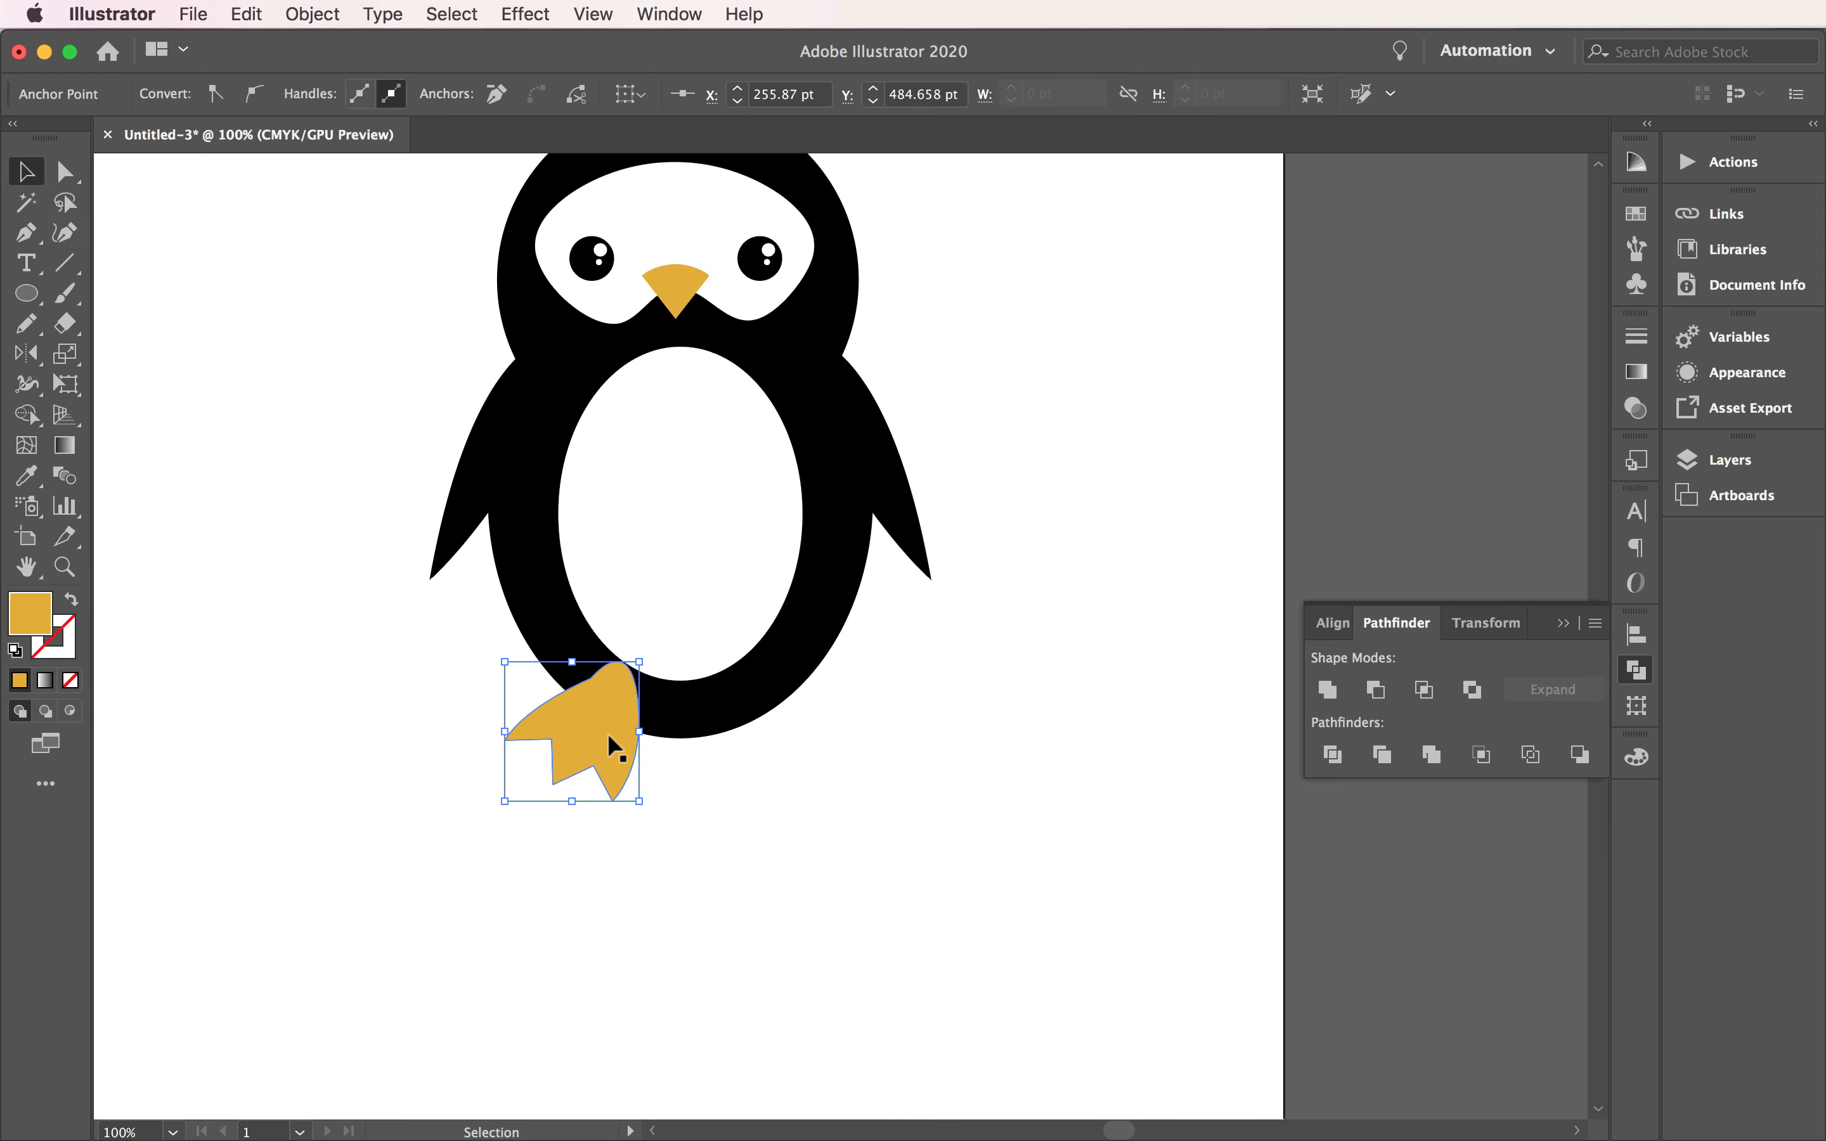
left_click(242, 13)
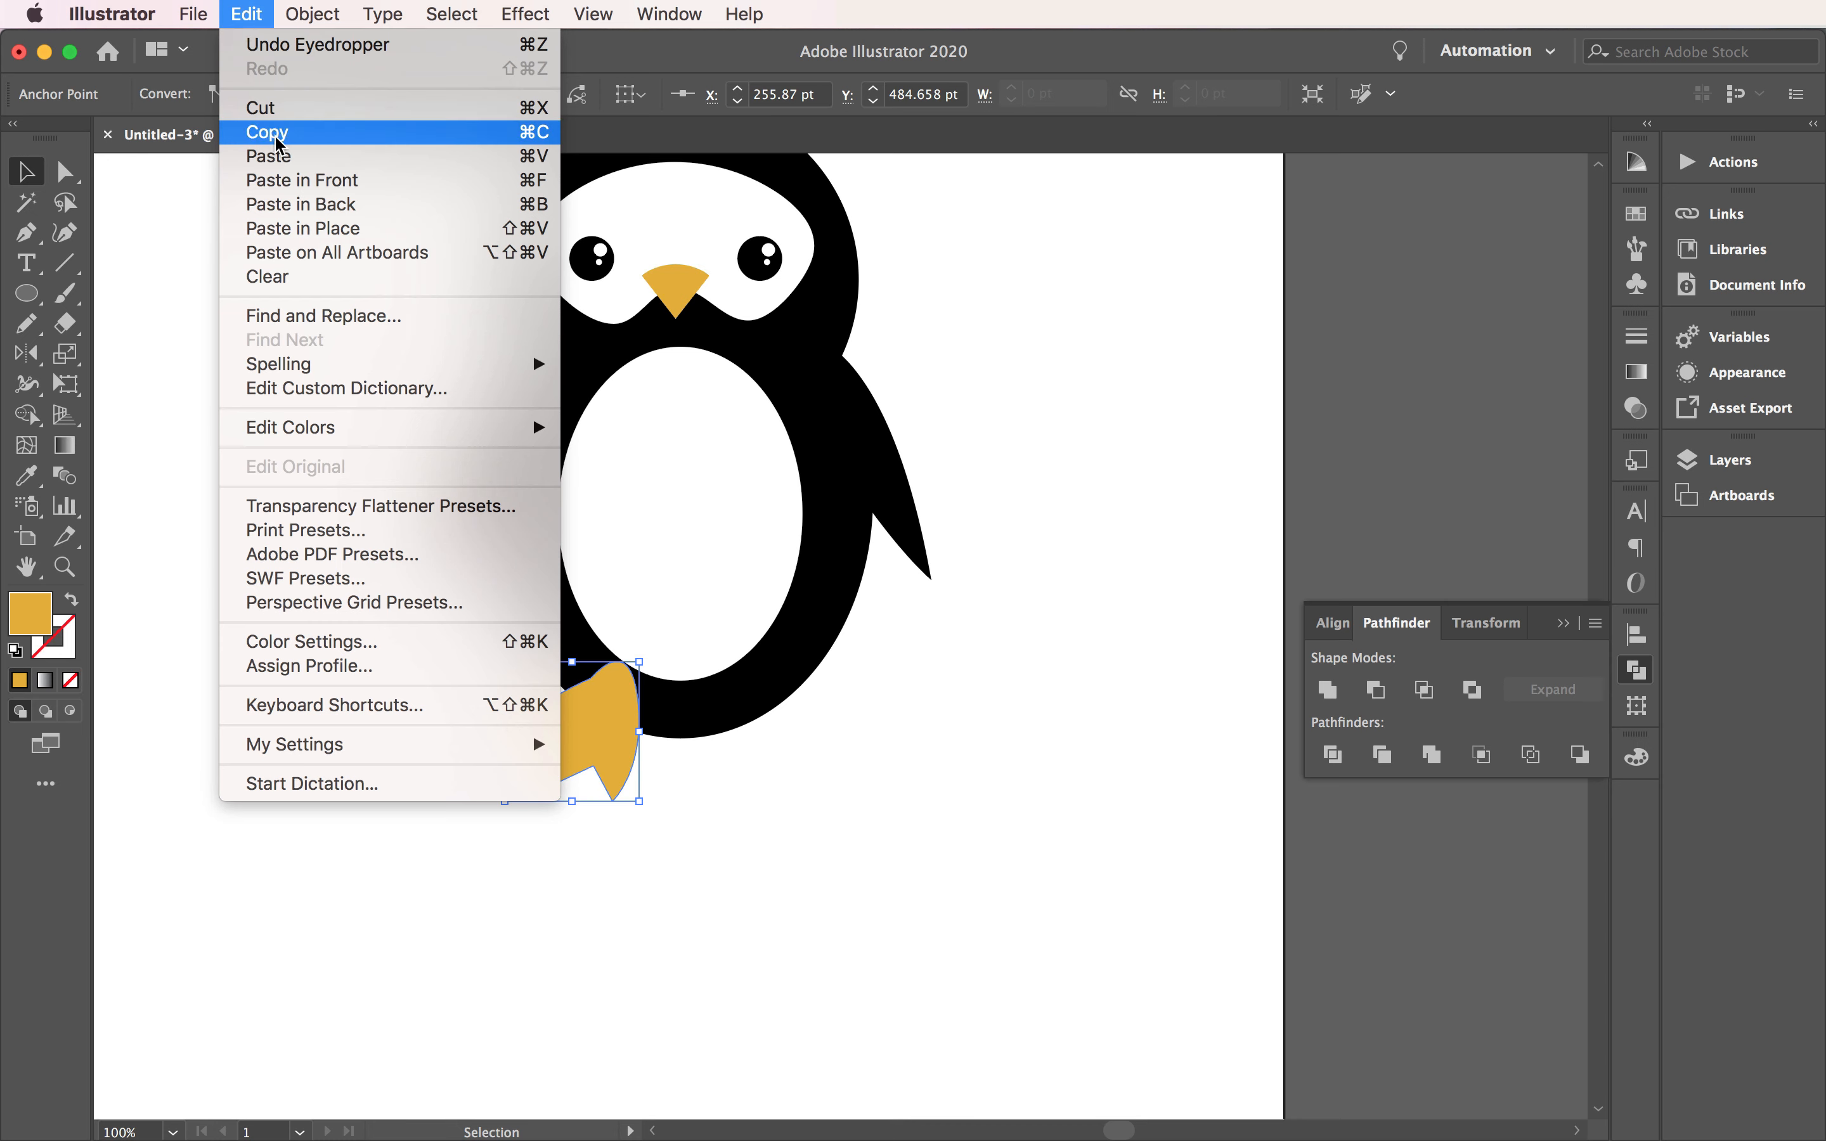
left_click(279, 157)
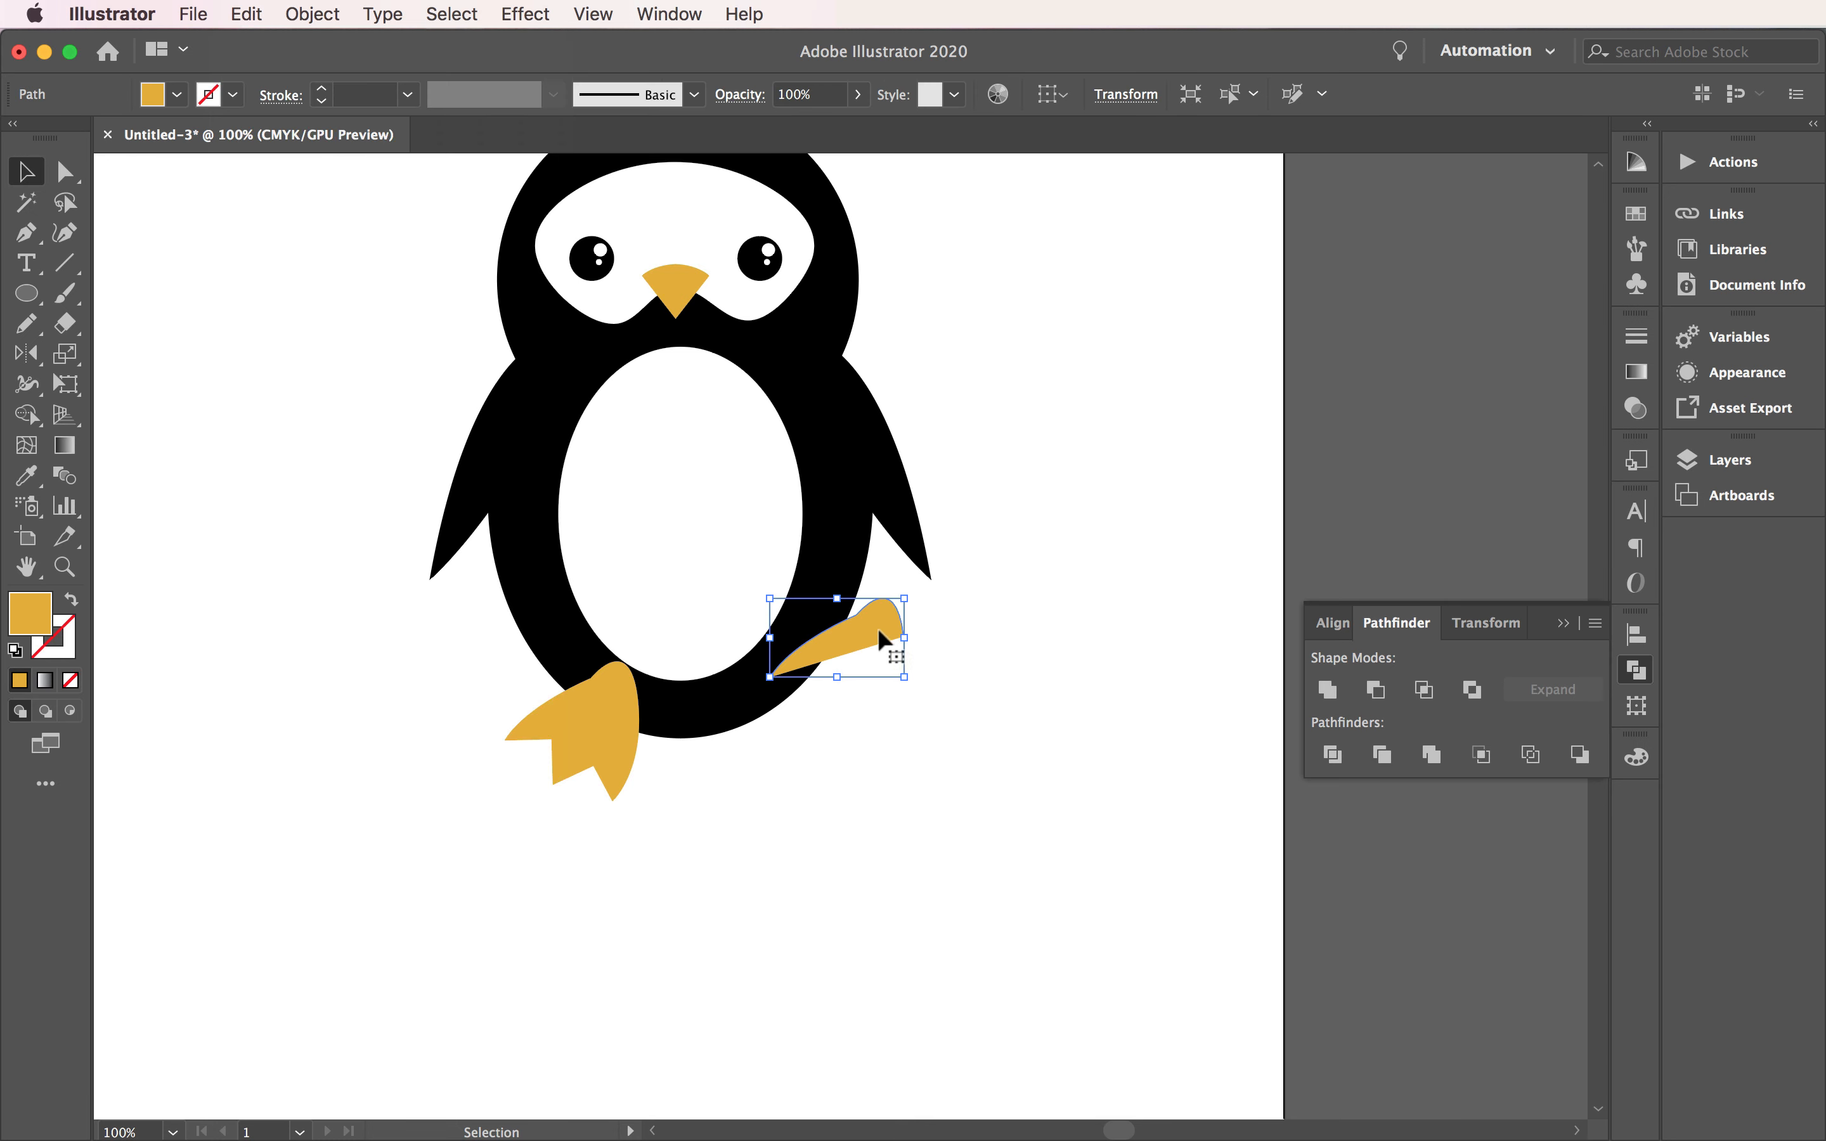
key("Delete")
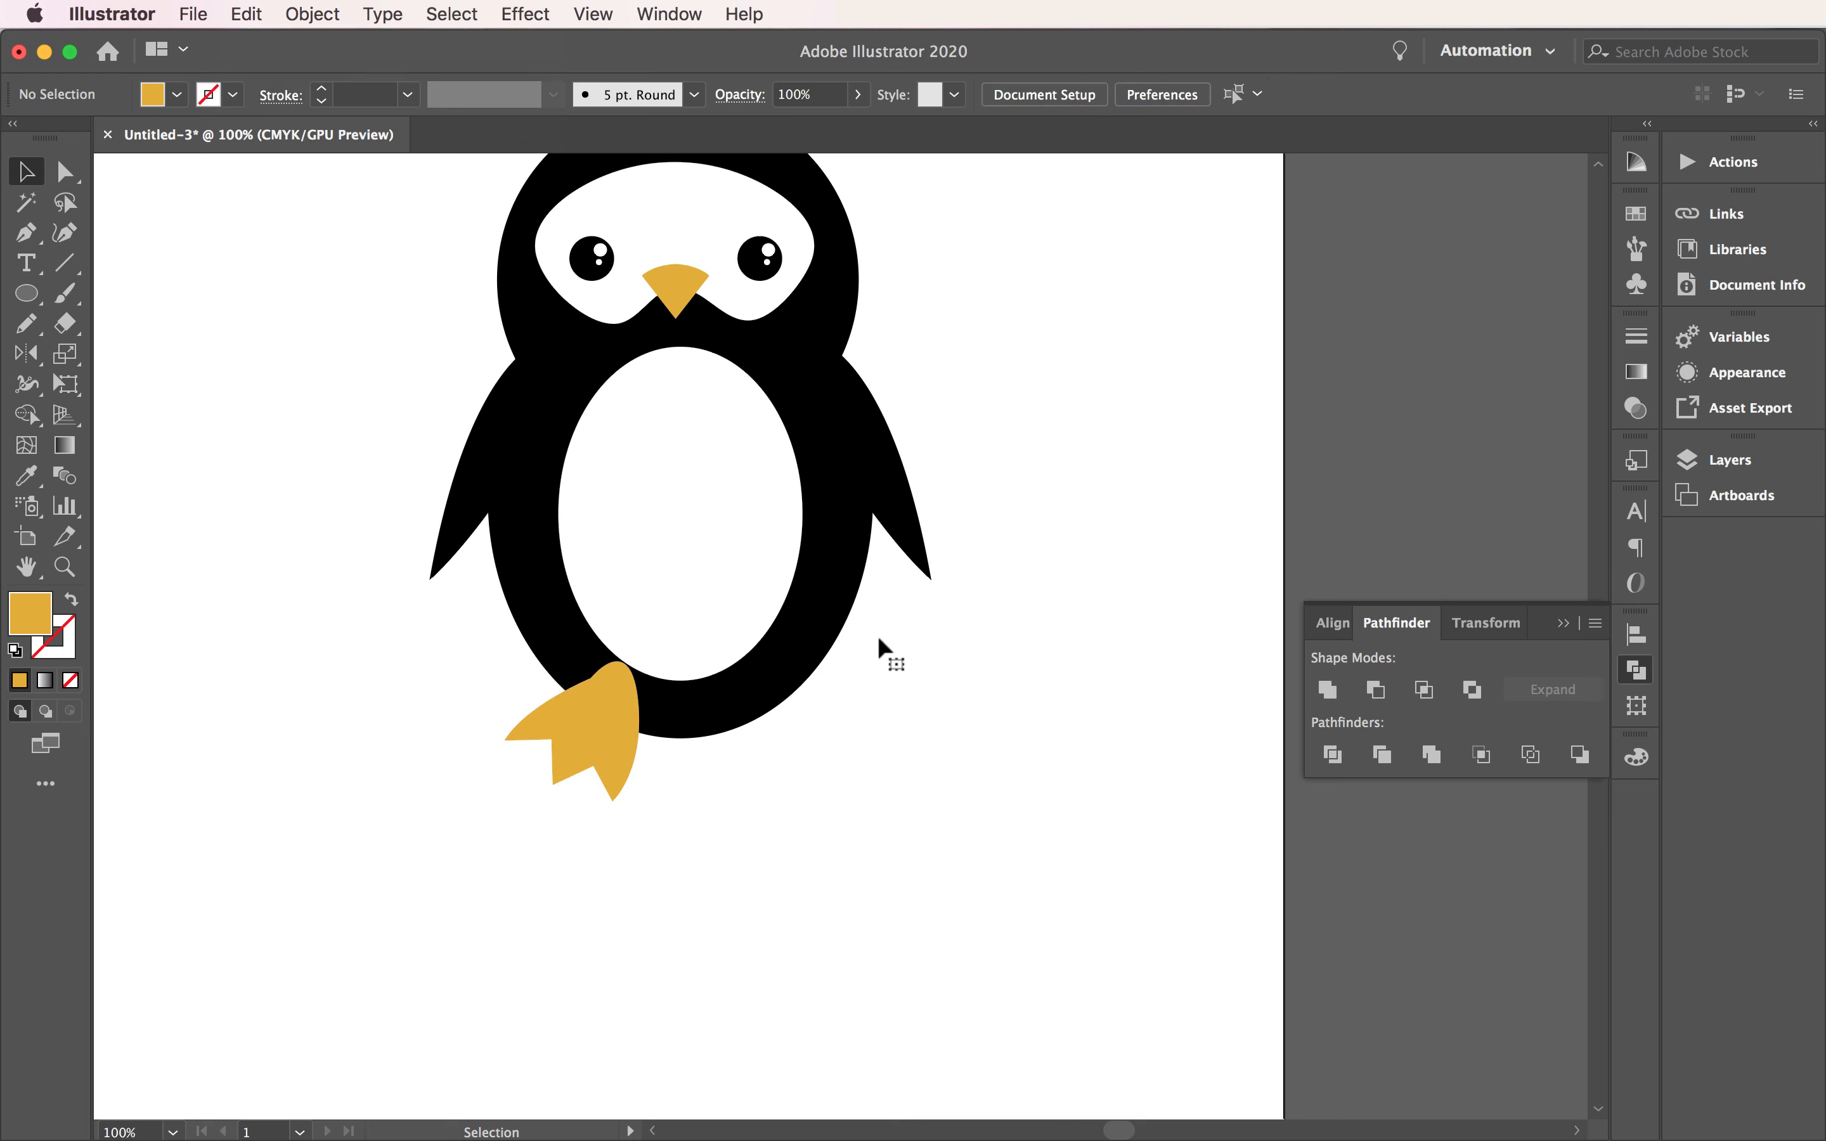
Step: Duplicate the golden foot by copying and pasting, and place the copy under the body's lower right side, level with the original
left_click(603, 770)
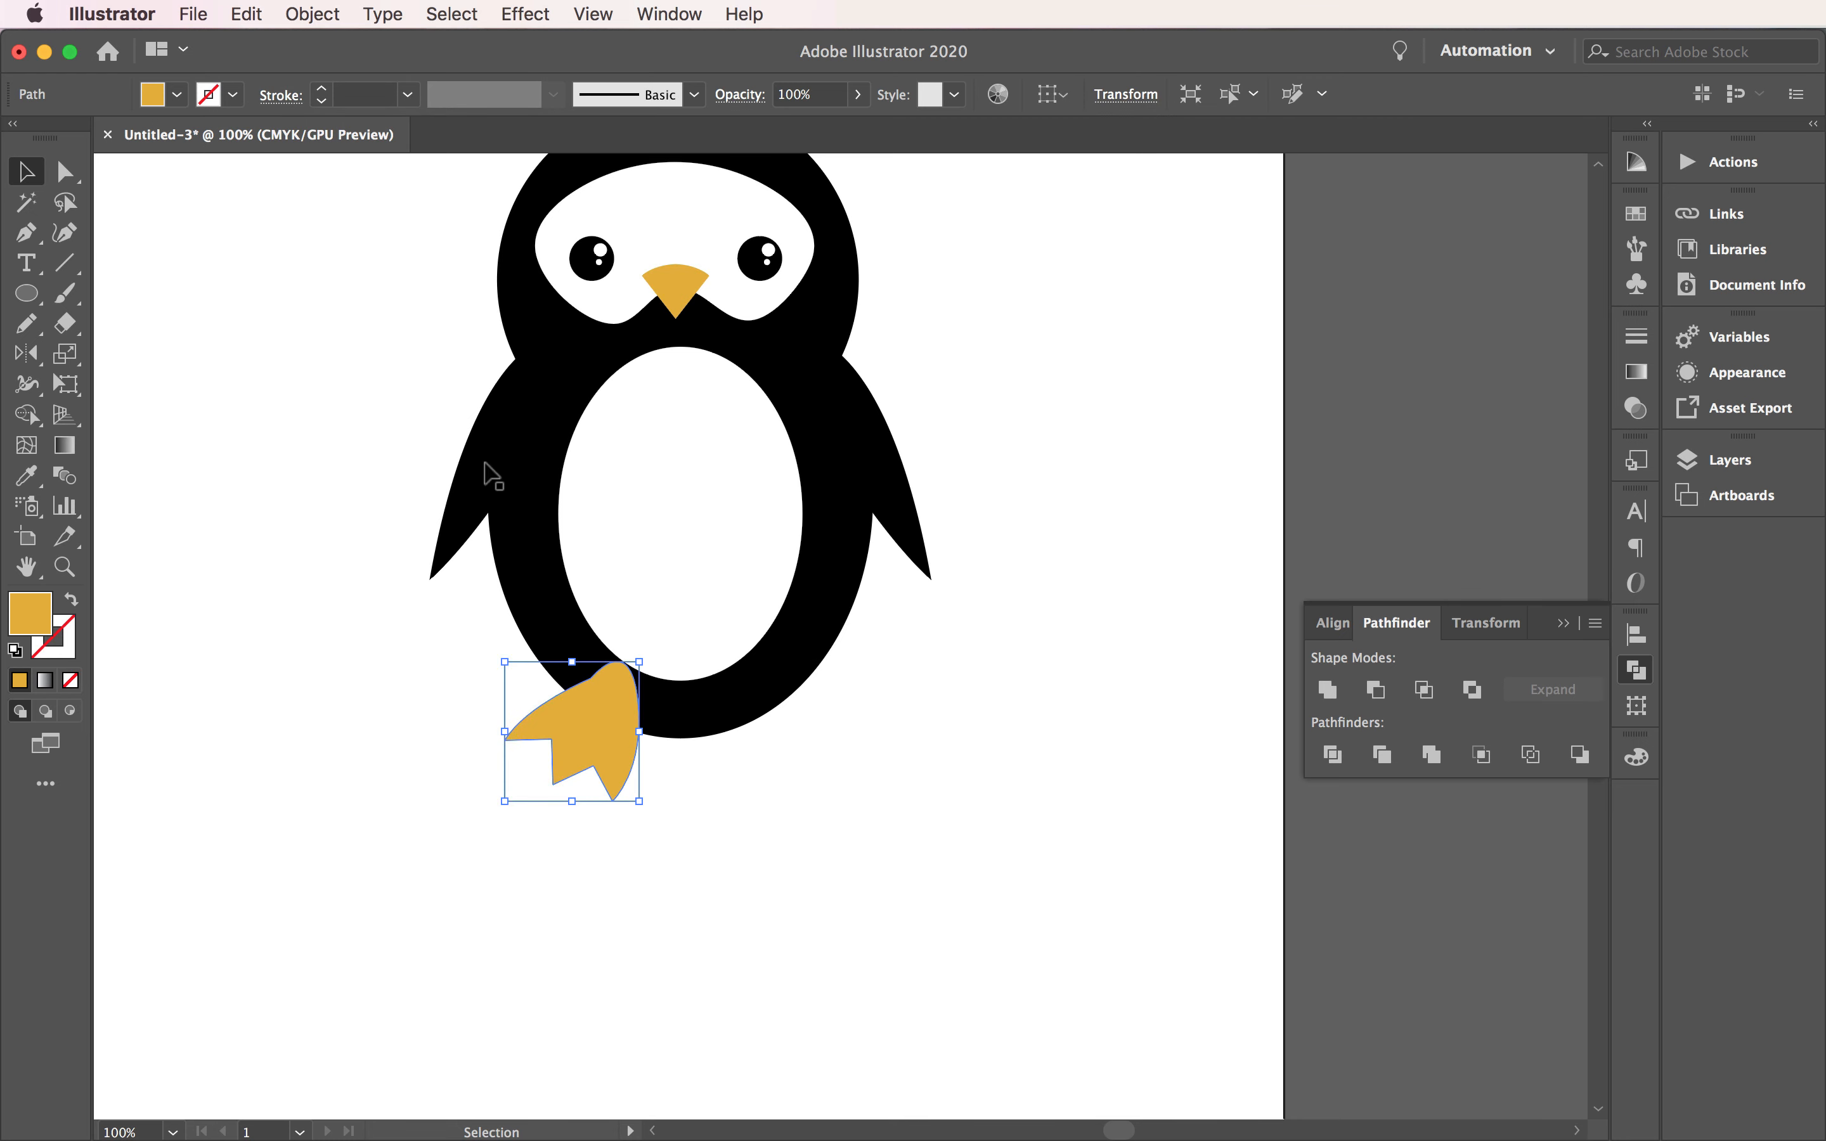
left_click(257, 13)
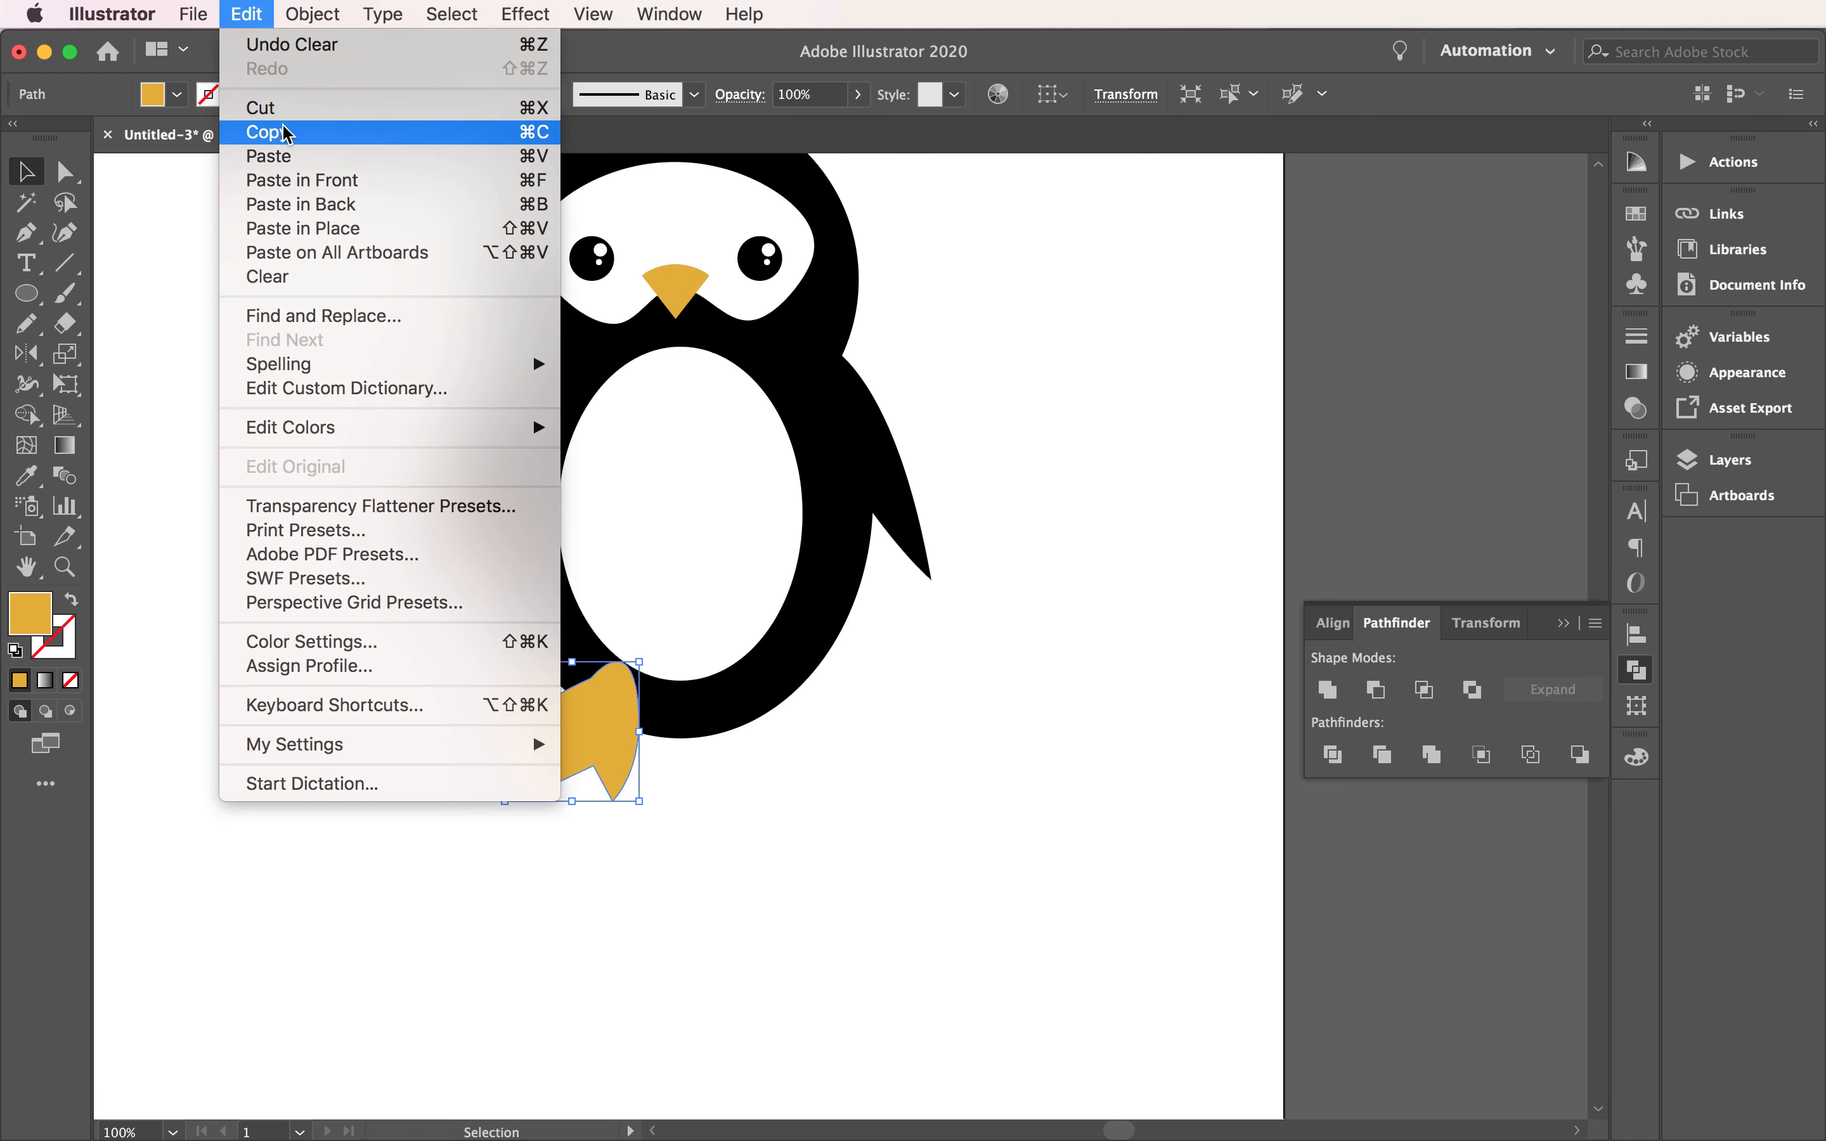
left_click(302, 155)
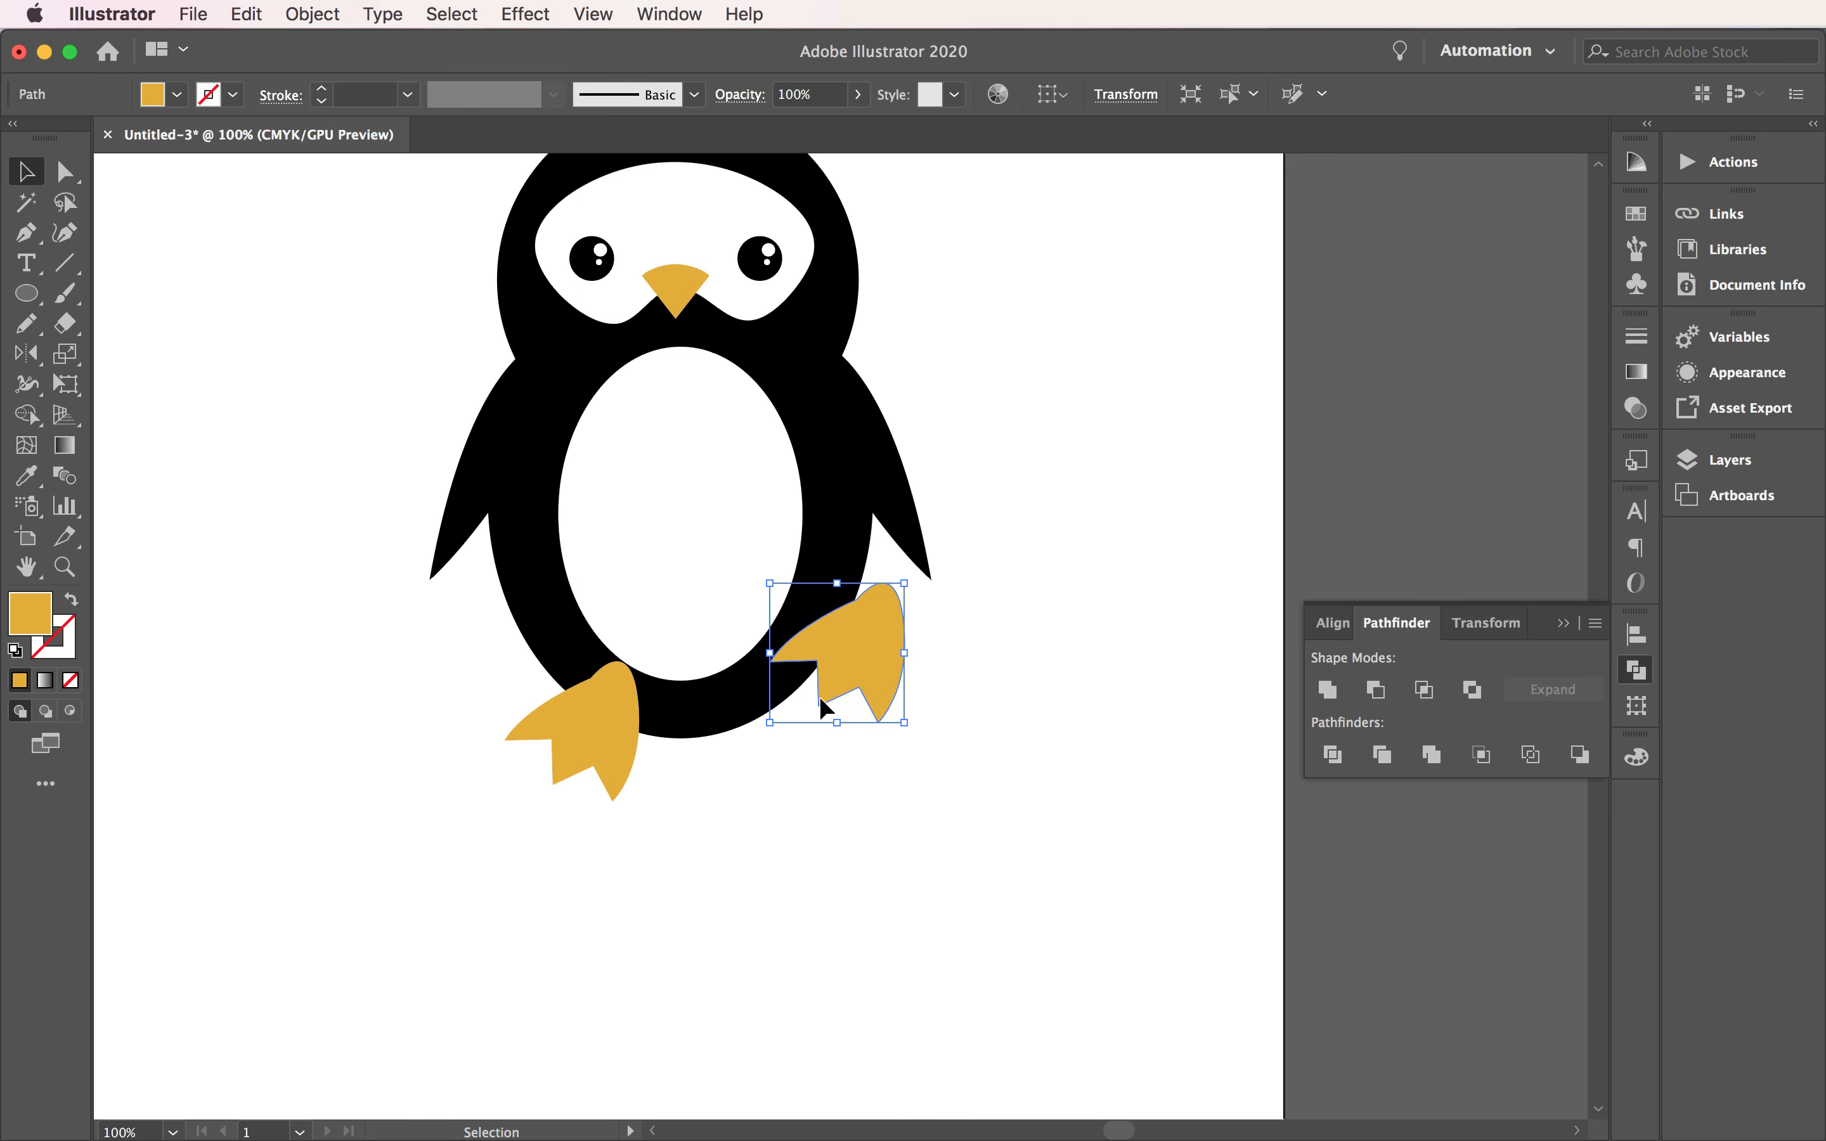
left_click_drag(818, 696, 739, 780)
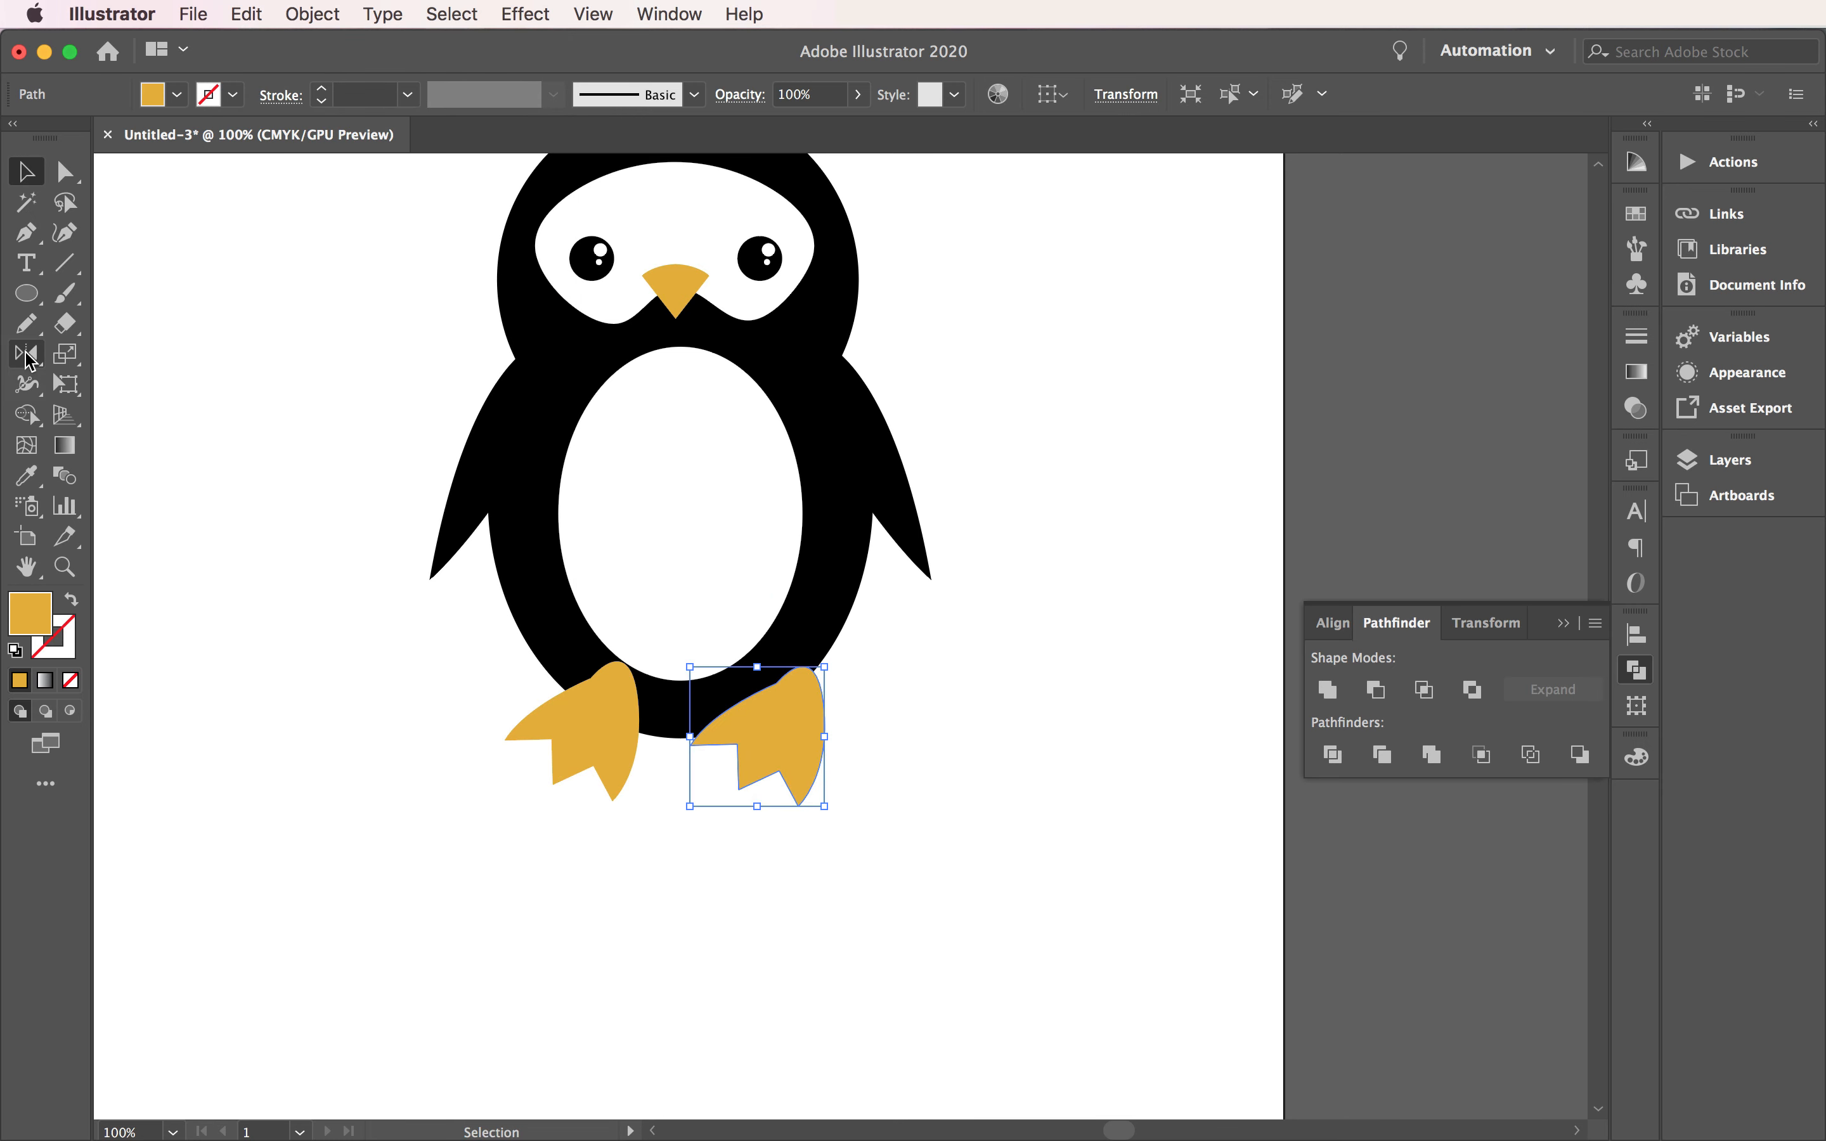
Step: Mirror the copied foot horizontally in place with the Reflect tool so its toes point outward from the body
left_click(25, 355)
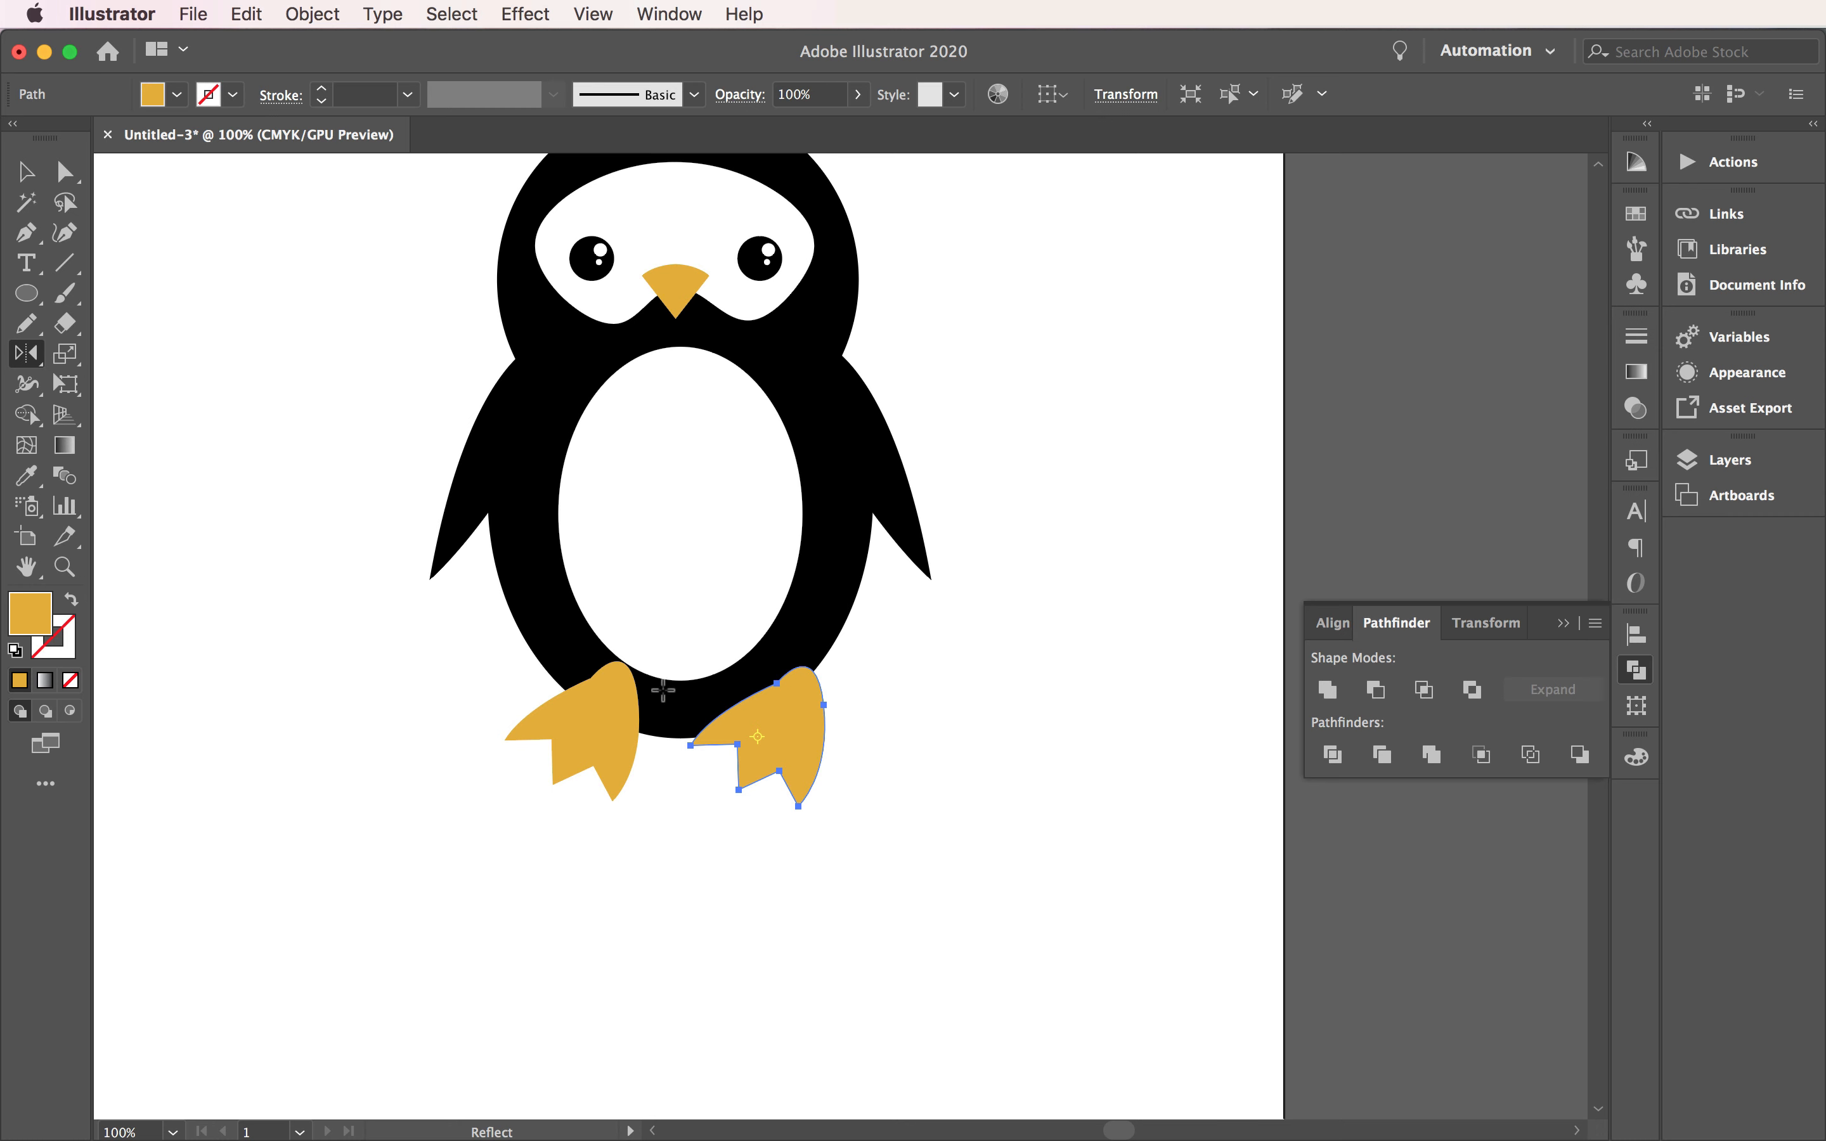
left_click_drag(694, 726, 807, 850)
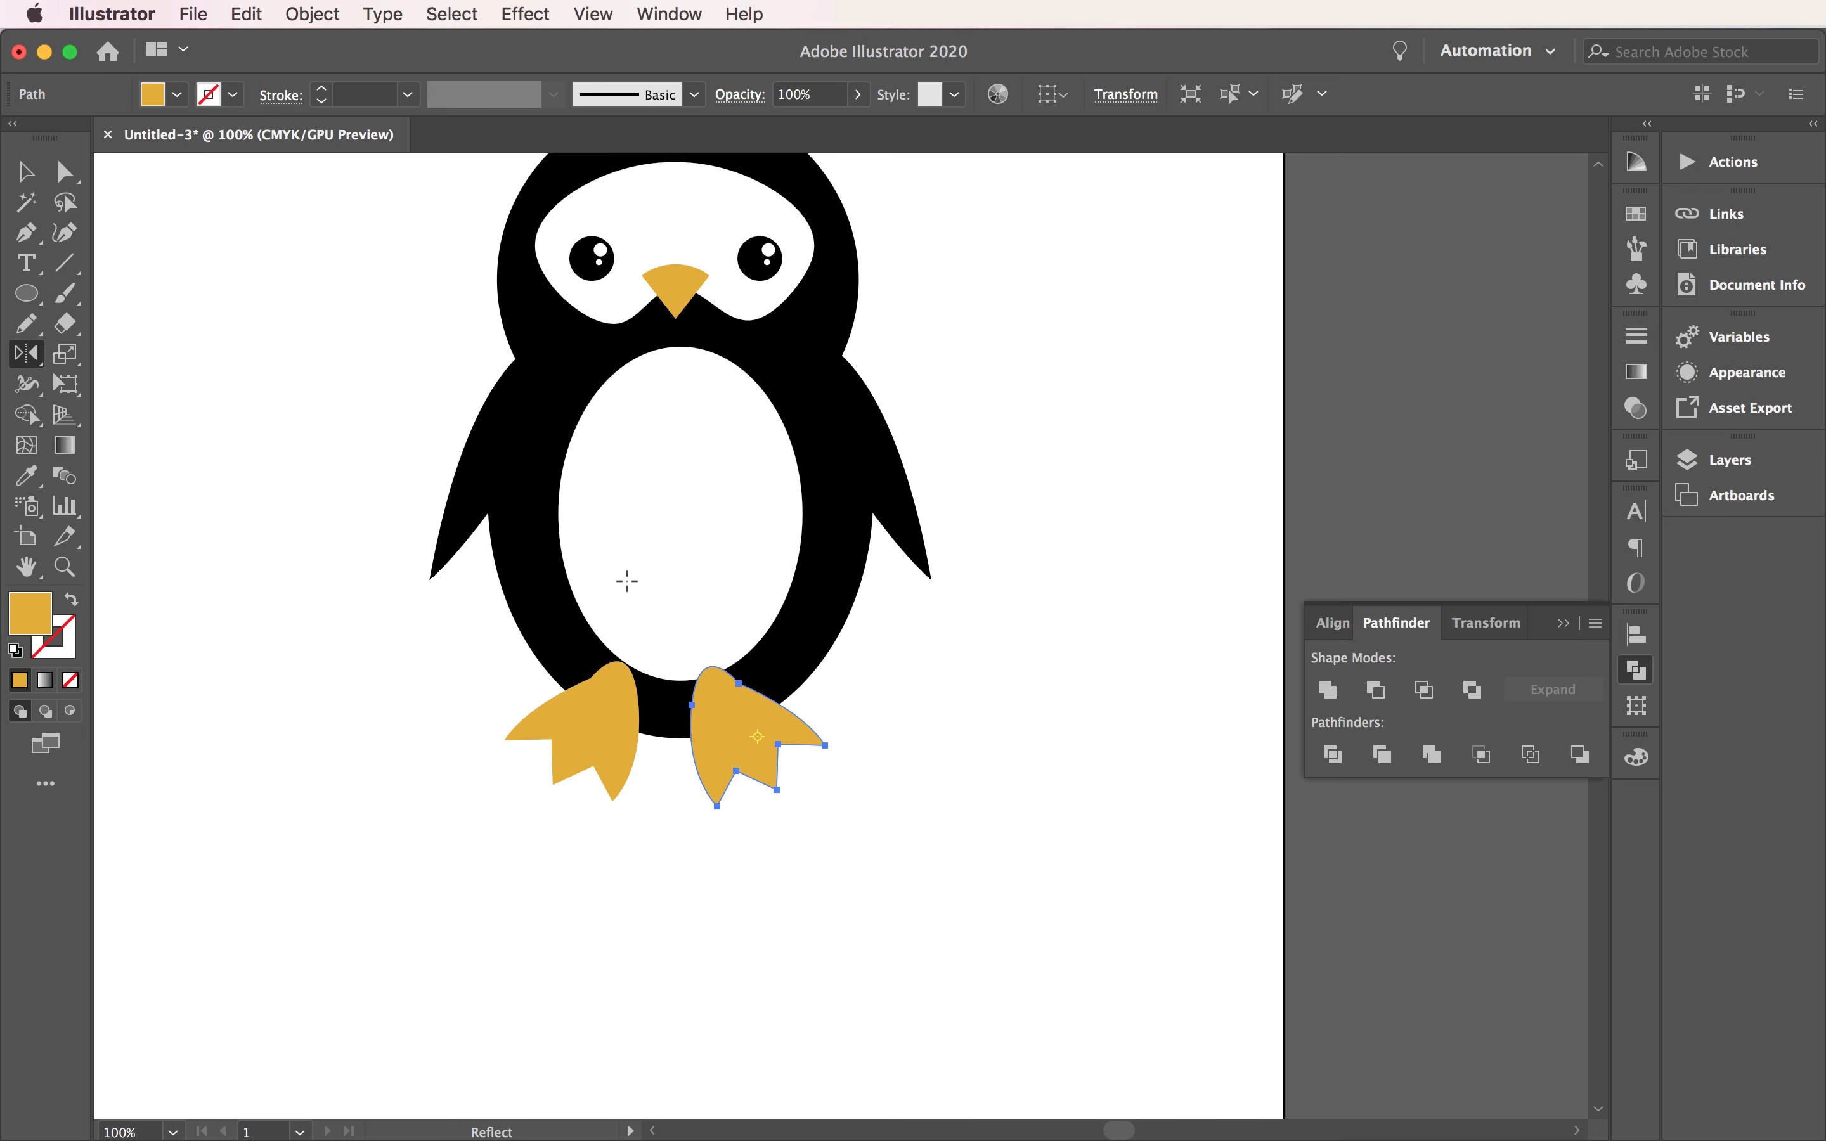
left_click(25, 172)
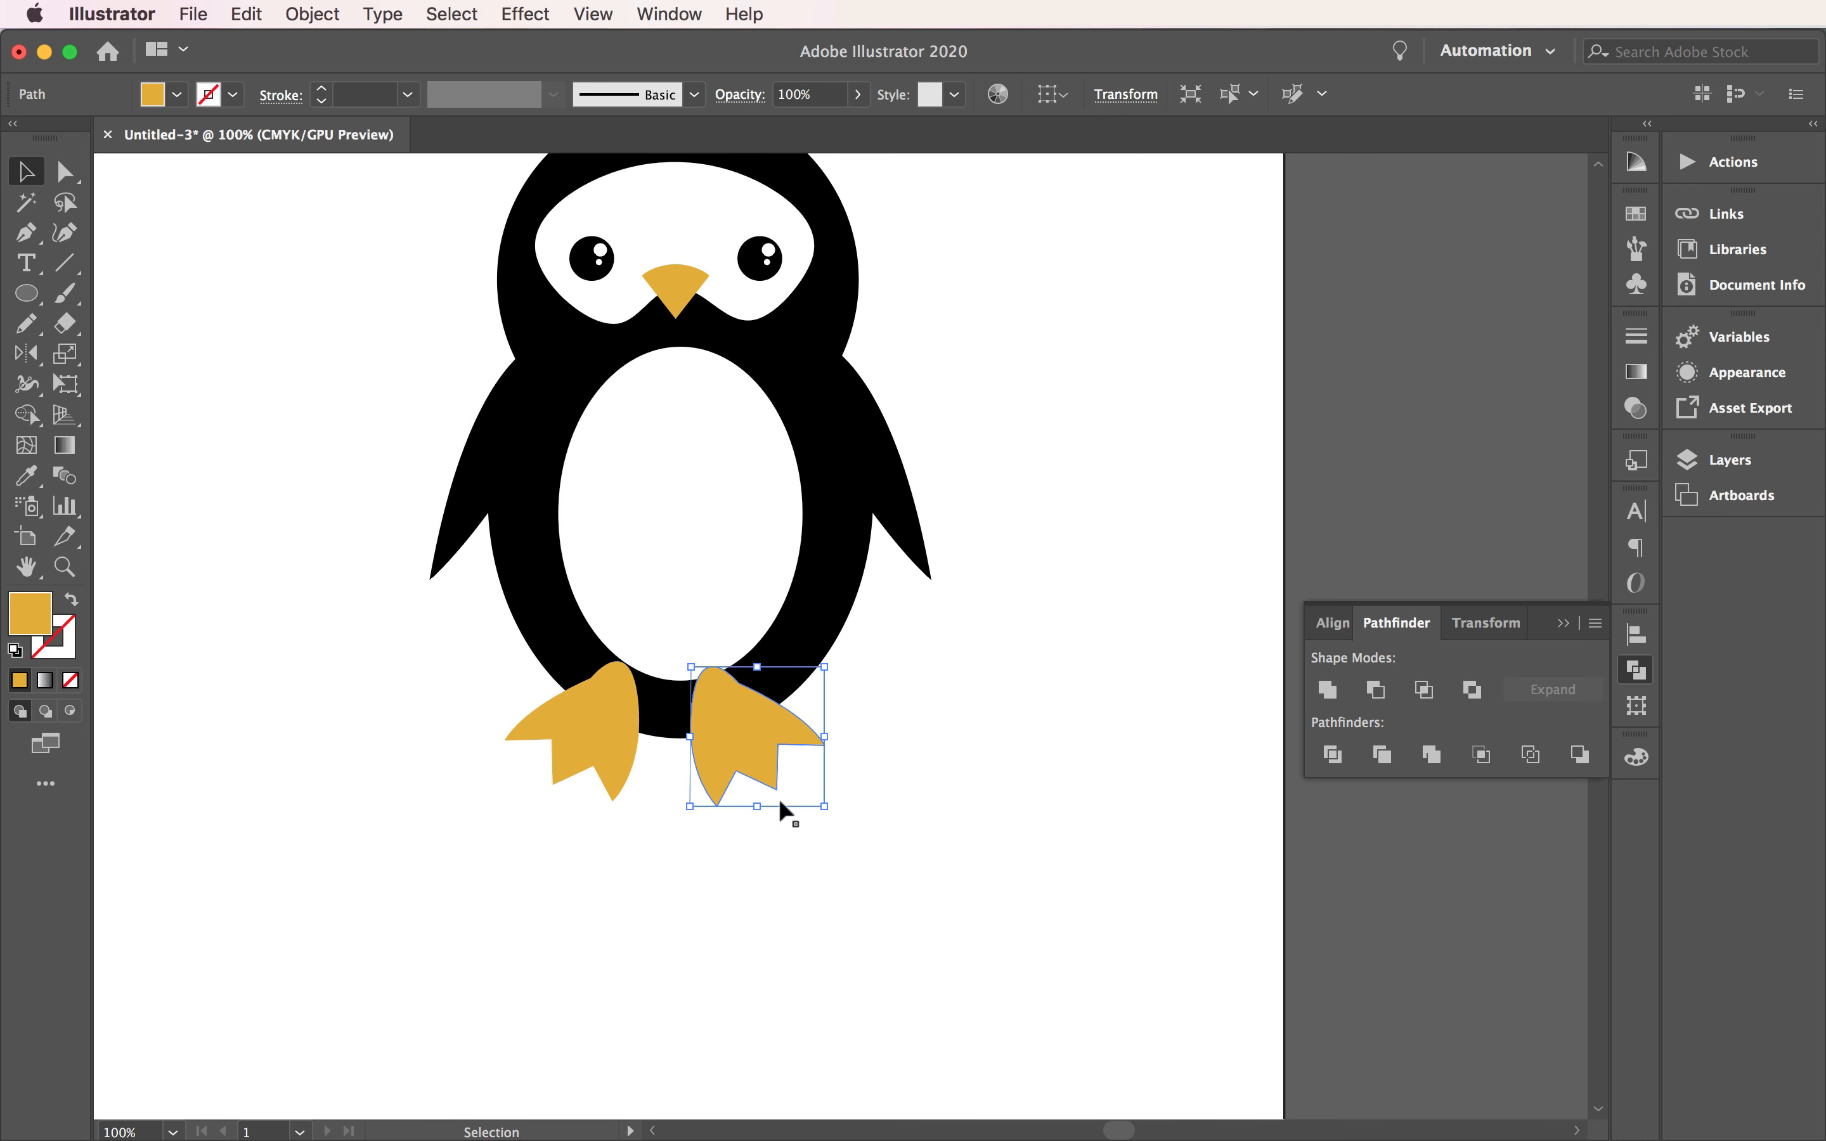
Step: Select both golden feet, align their top edges, and group them
left_click_drag(583, 773, 581, 770)
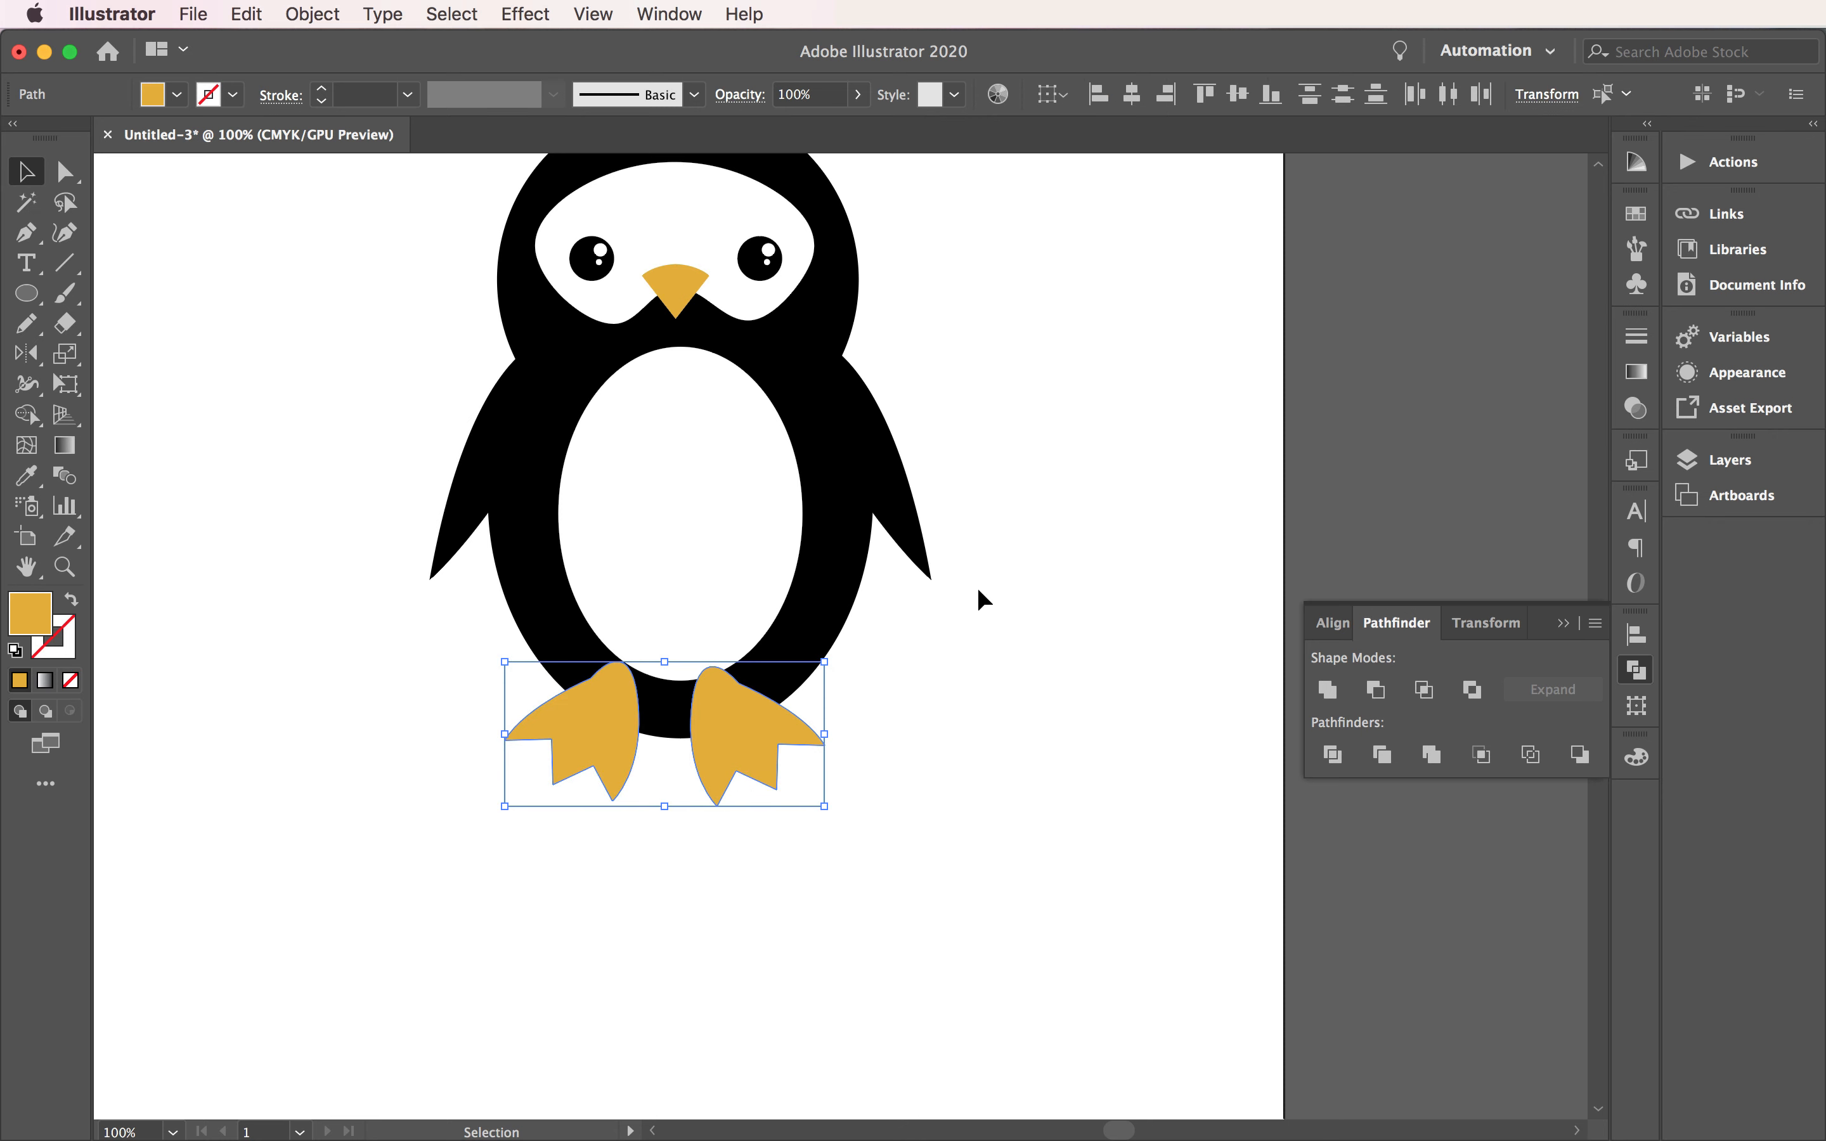
left_click(1345, 626)
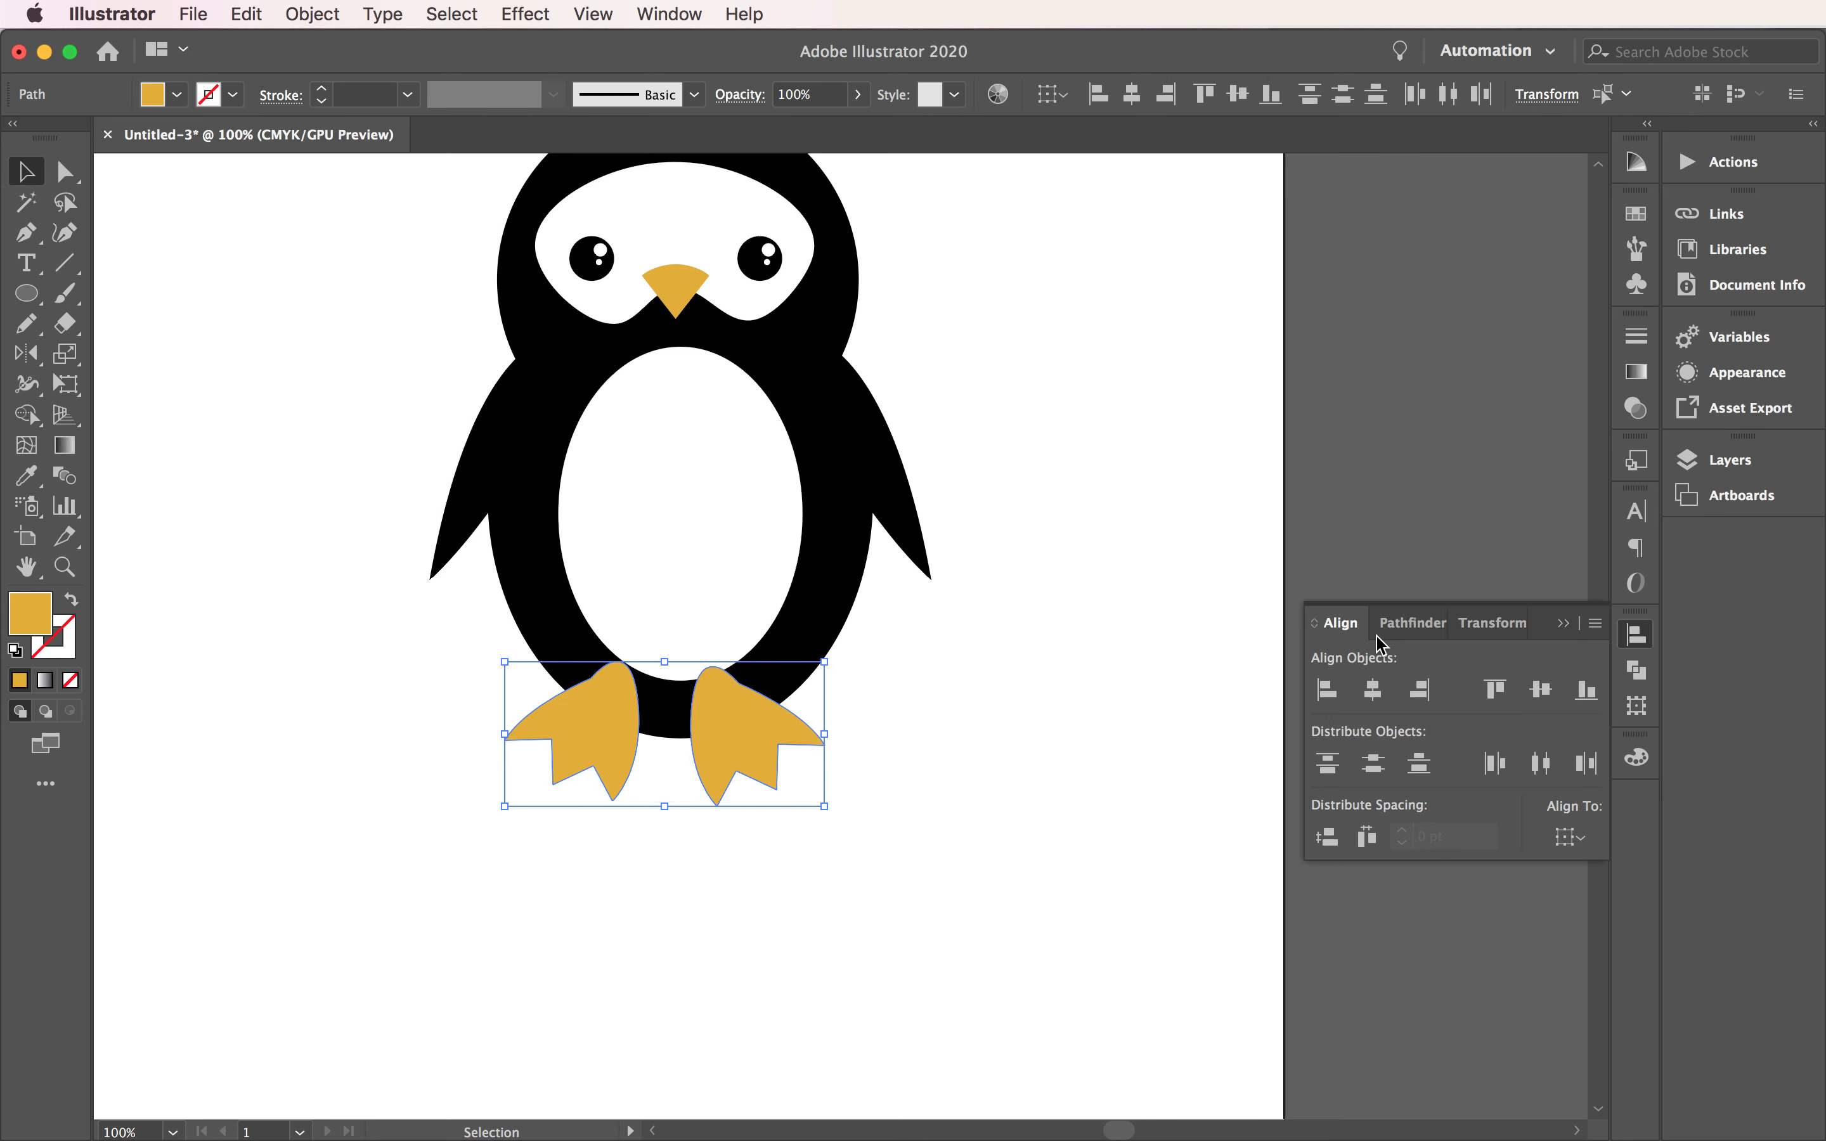
left_click(1496, 690)
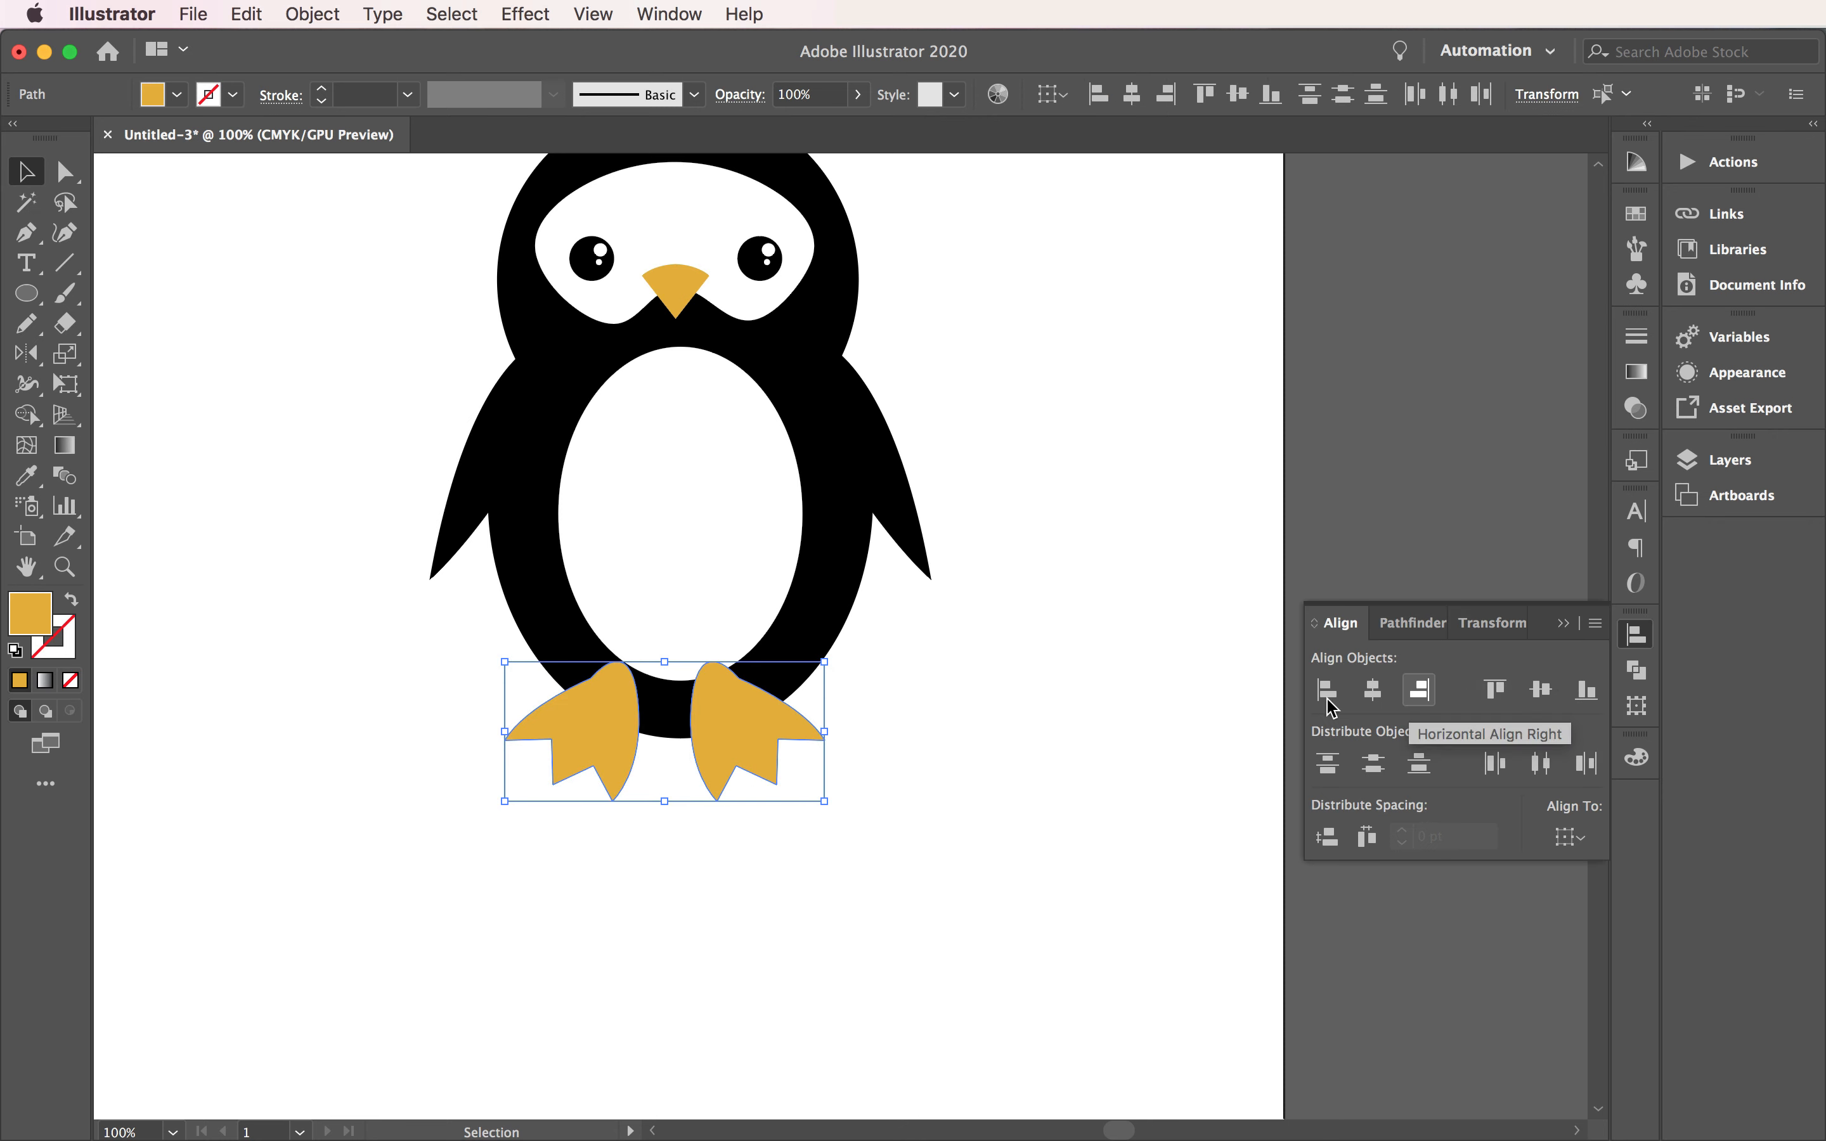
left_click(312, 13)
left_click(354, 130)
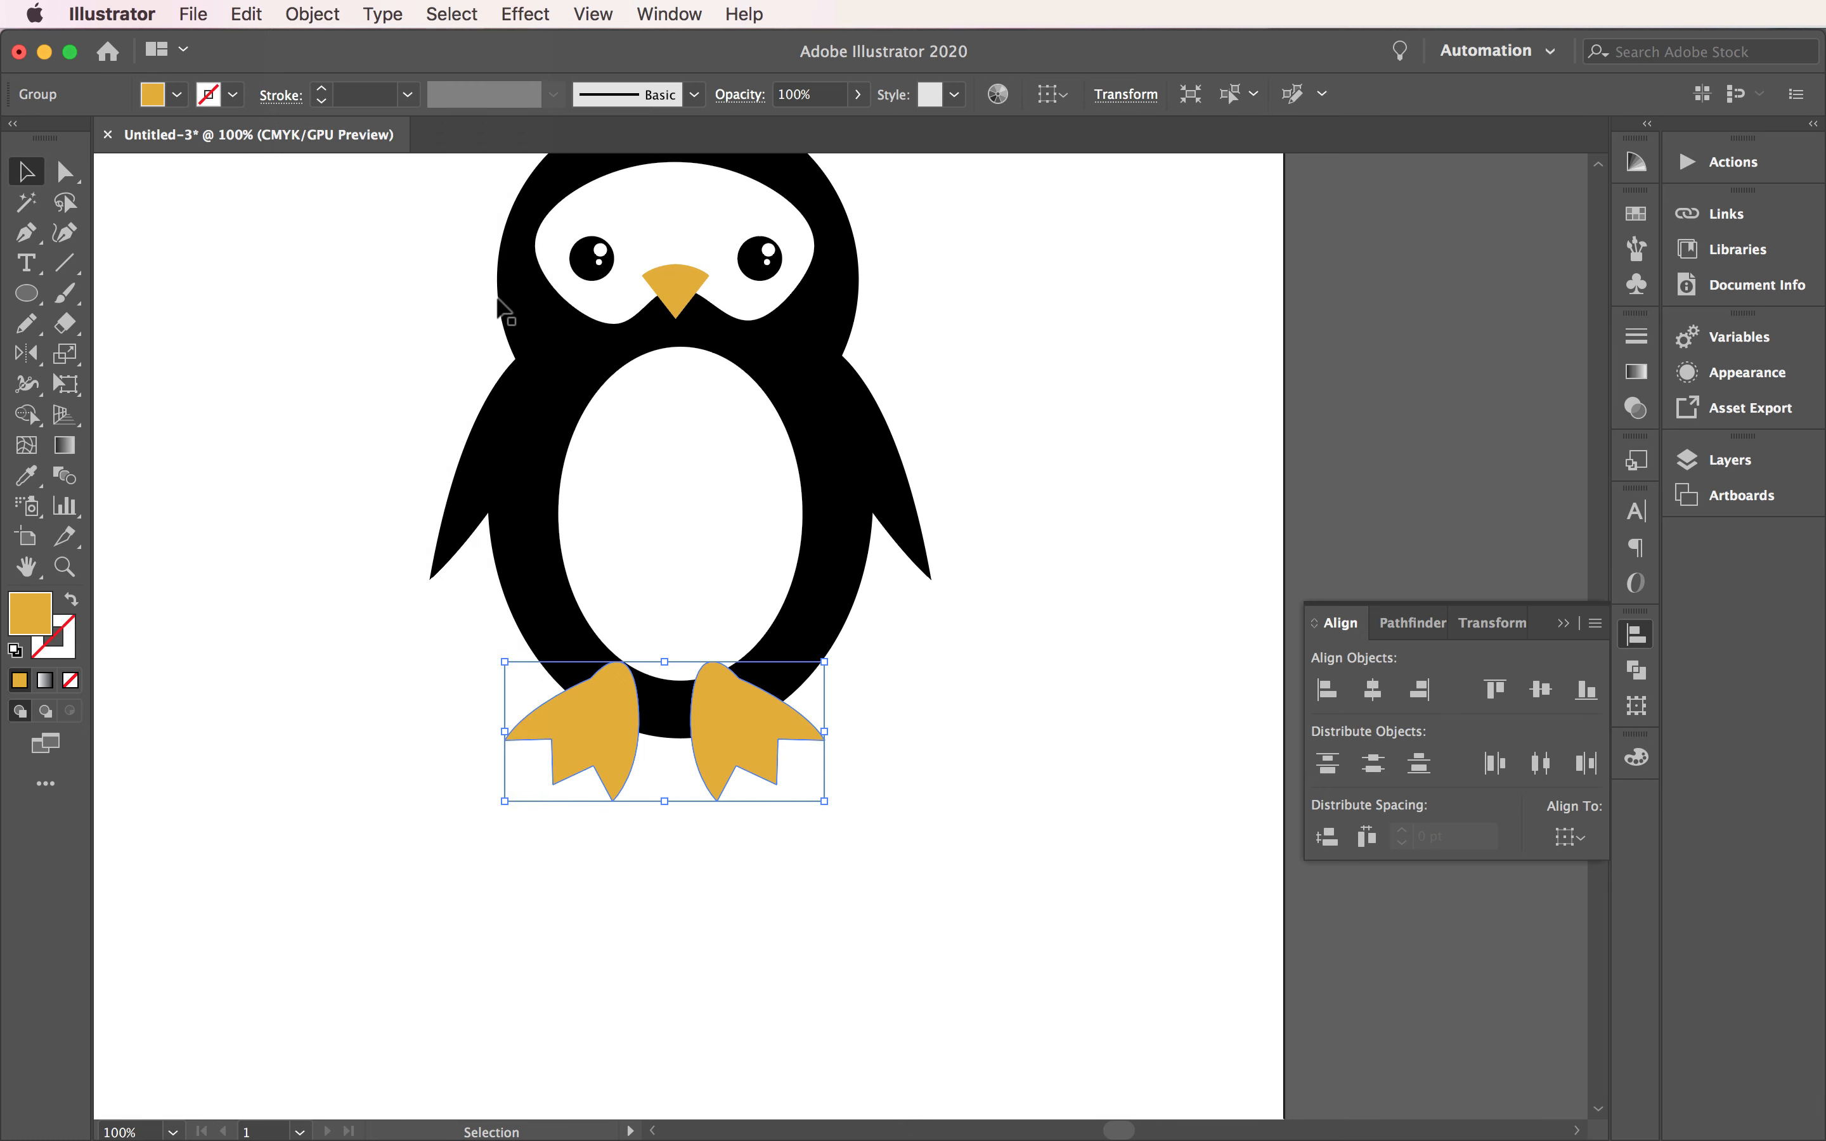
Step: Send the feet group to the back behind the black body, move it slightly down and right to centre it under the body, and deselect
left_click(312, 14)
mouse_move(341, 74)
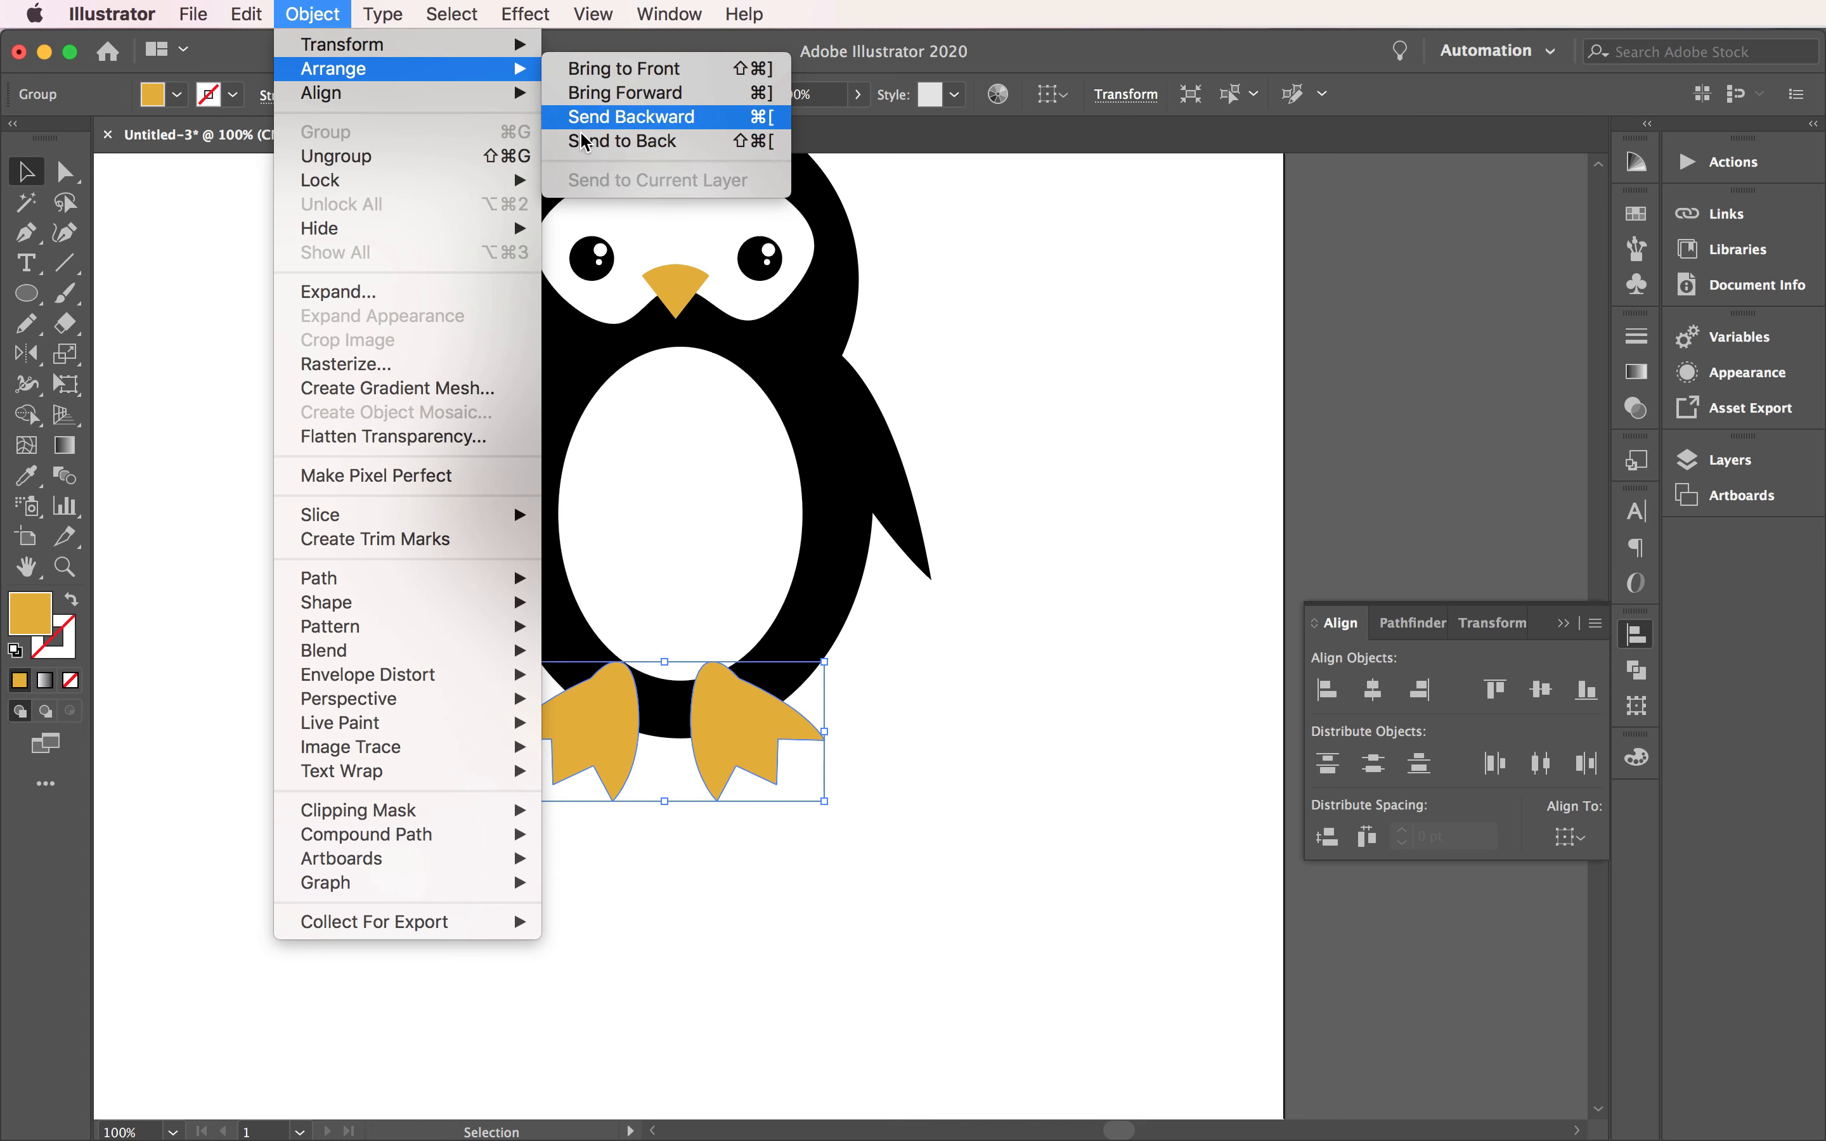
left_click(622, 140)
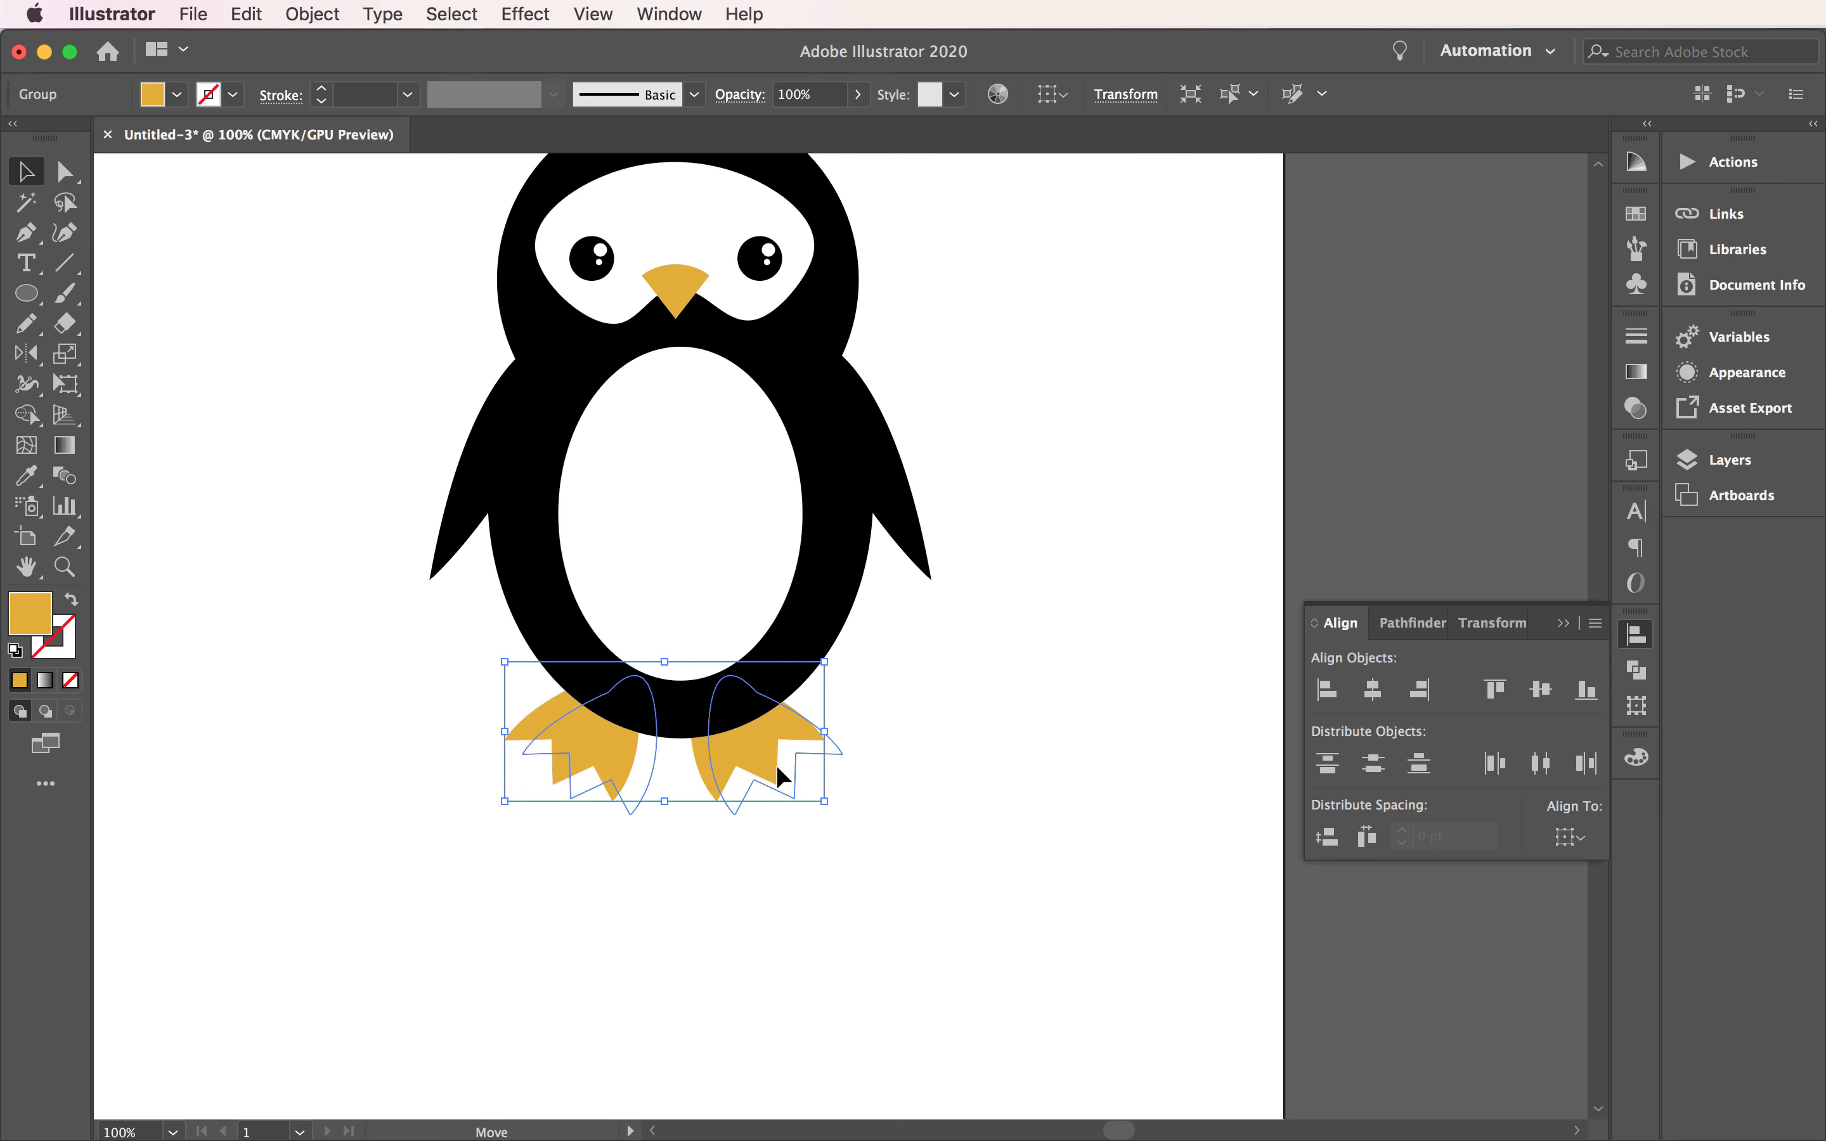
left_click(970, 649)
scroll(893, 713, "up", 3)
scroll(894, 705, "up", 1)
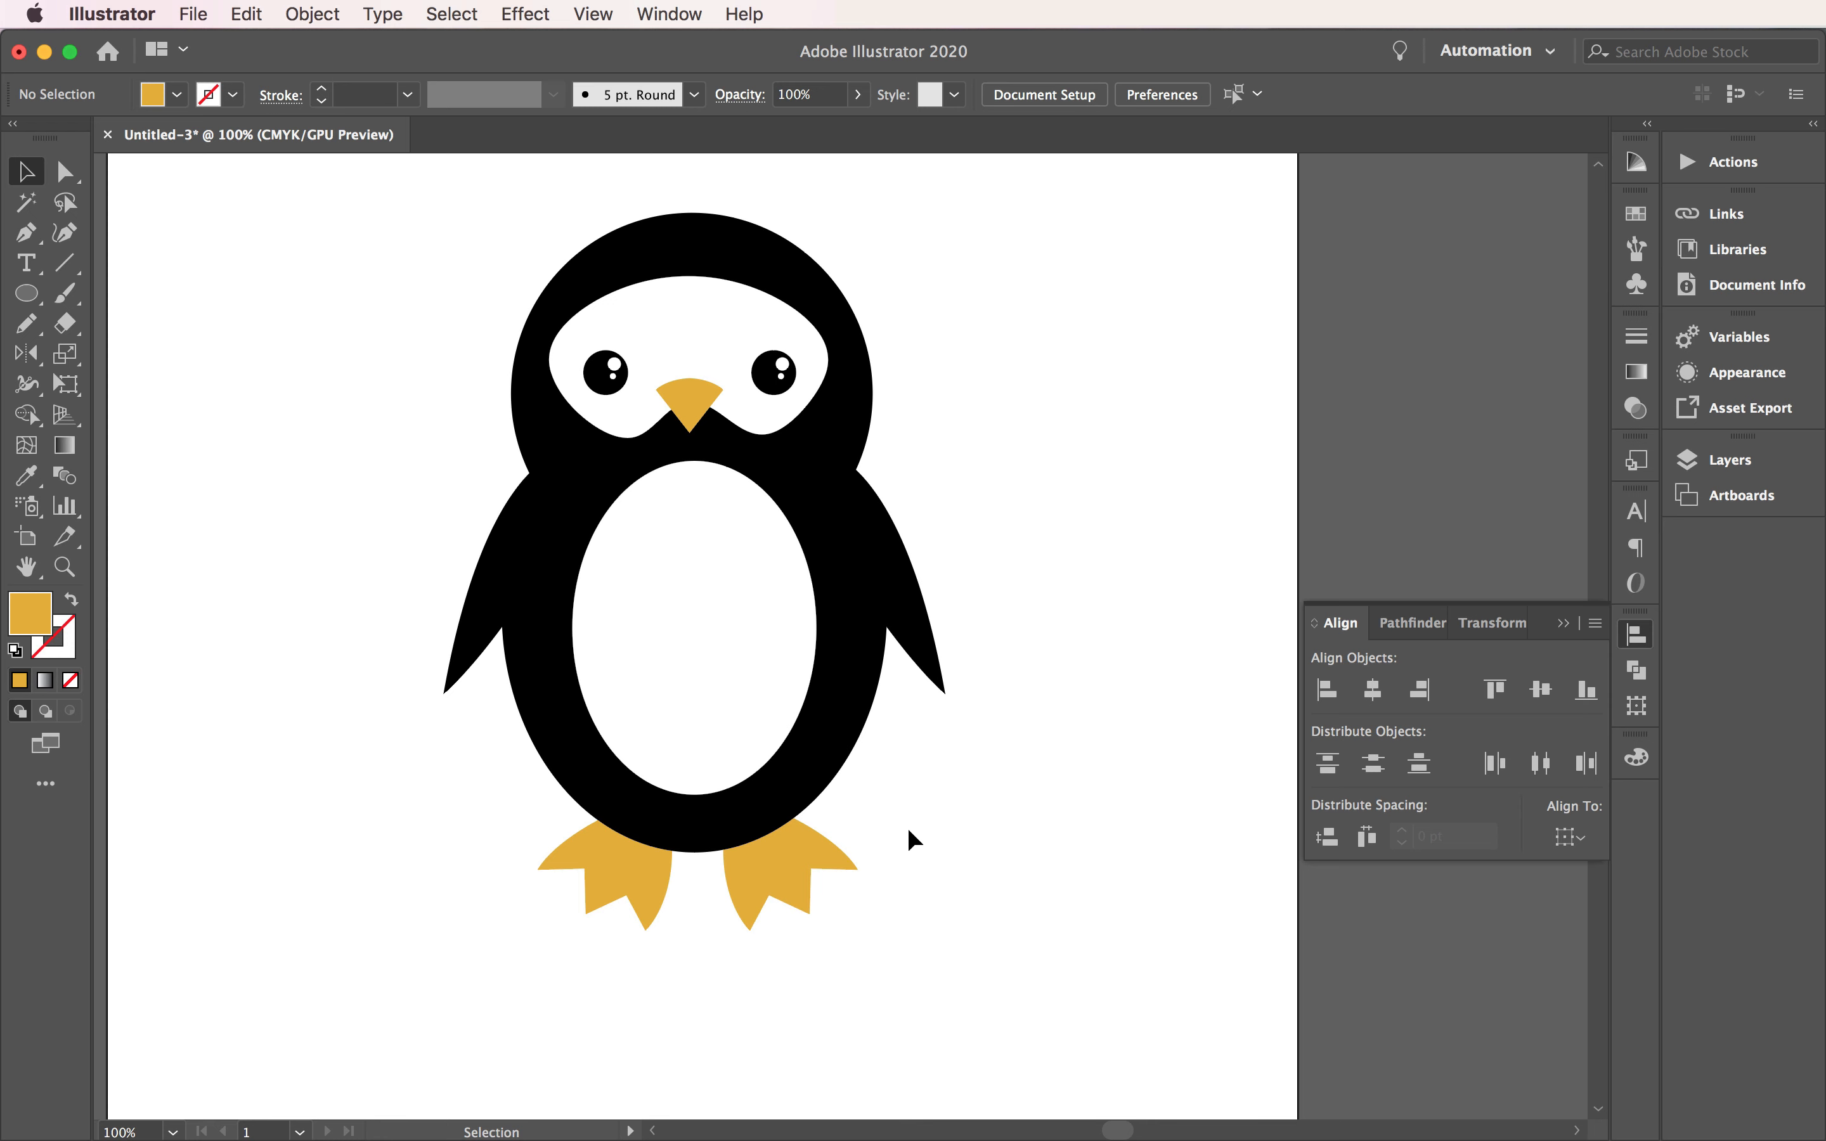
scroll(889, 739, "up", 3)
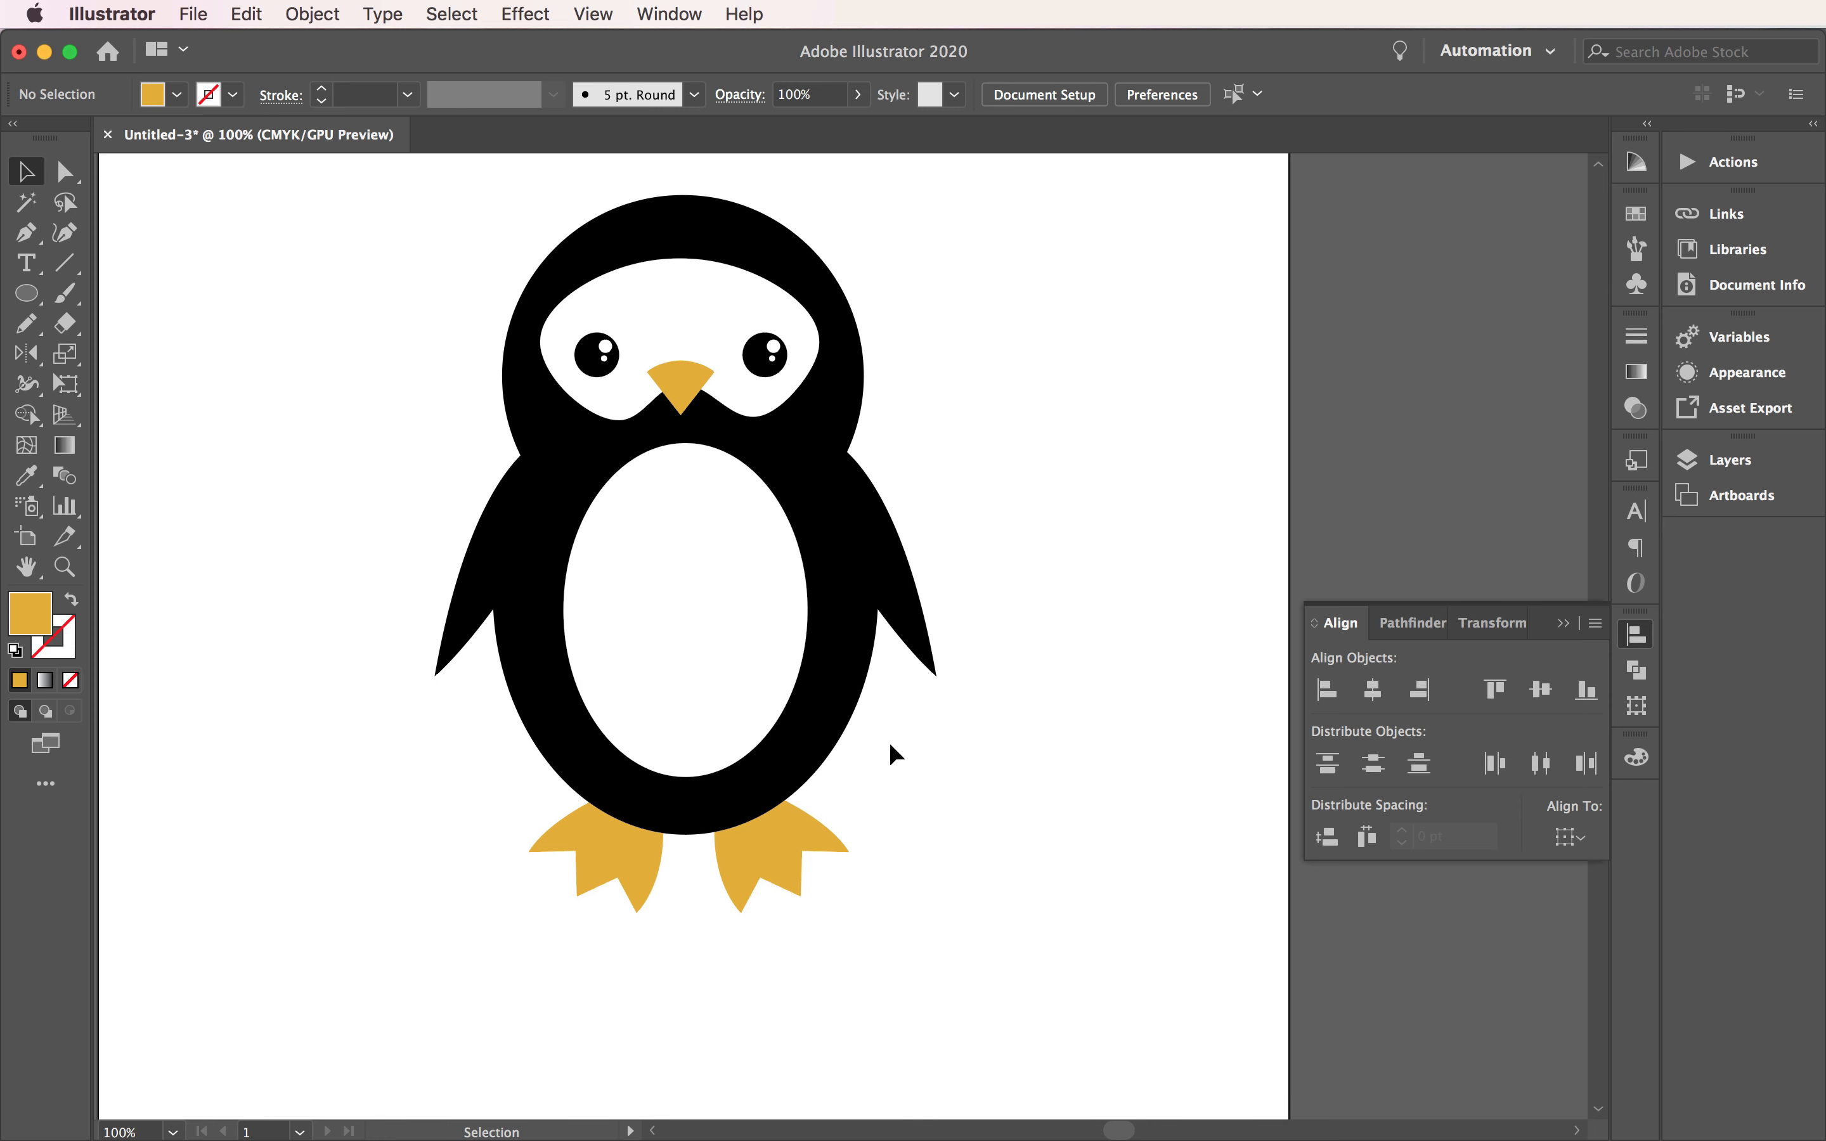
scroll(888, 740, "left", 5)
scroll(888, 740, "down", 2)
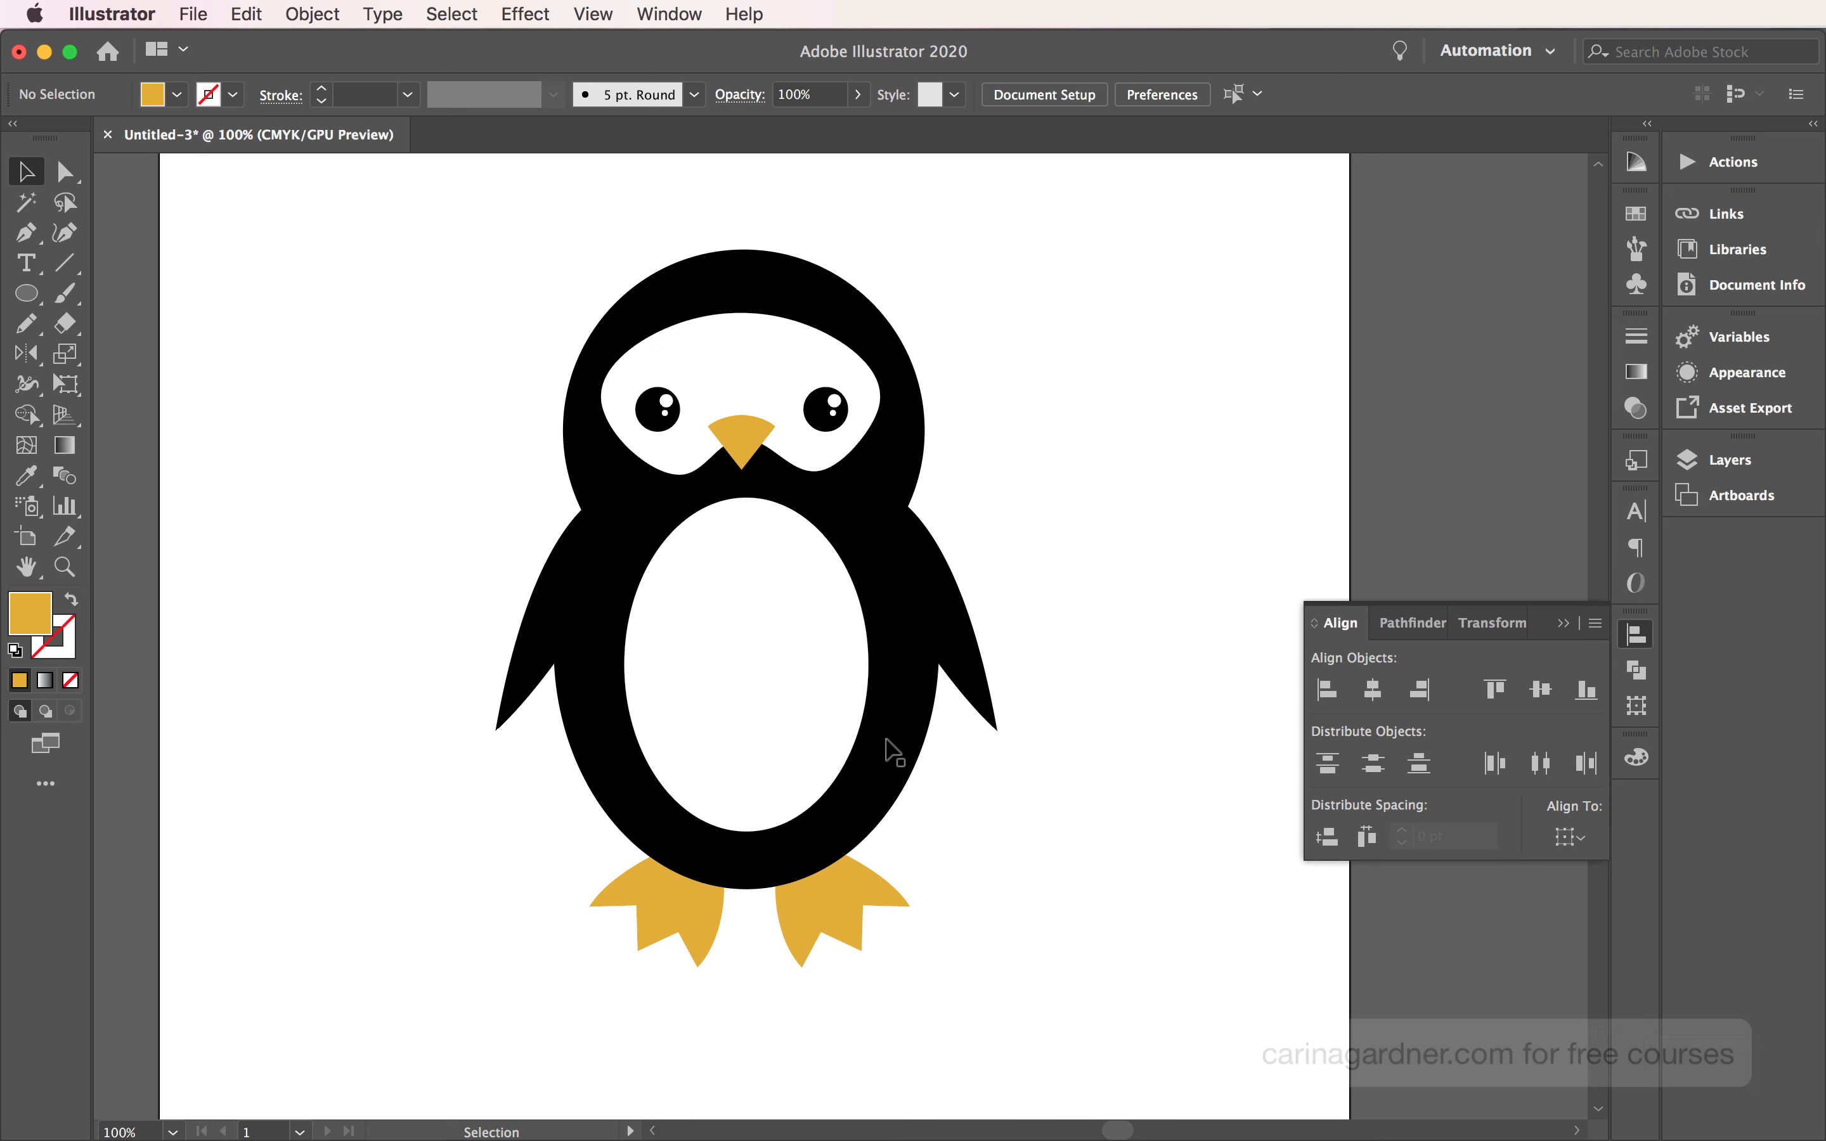